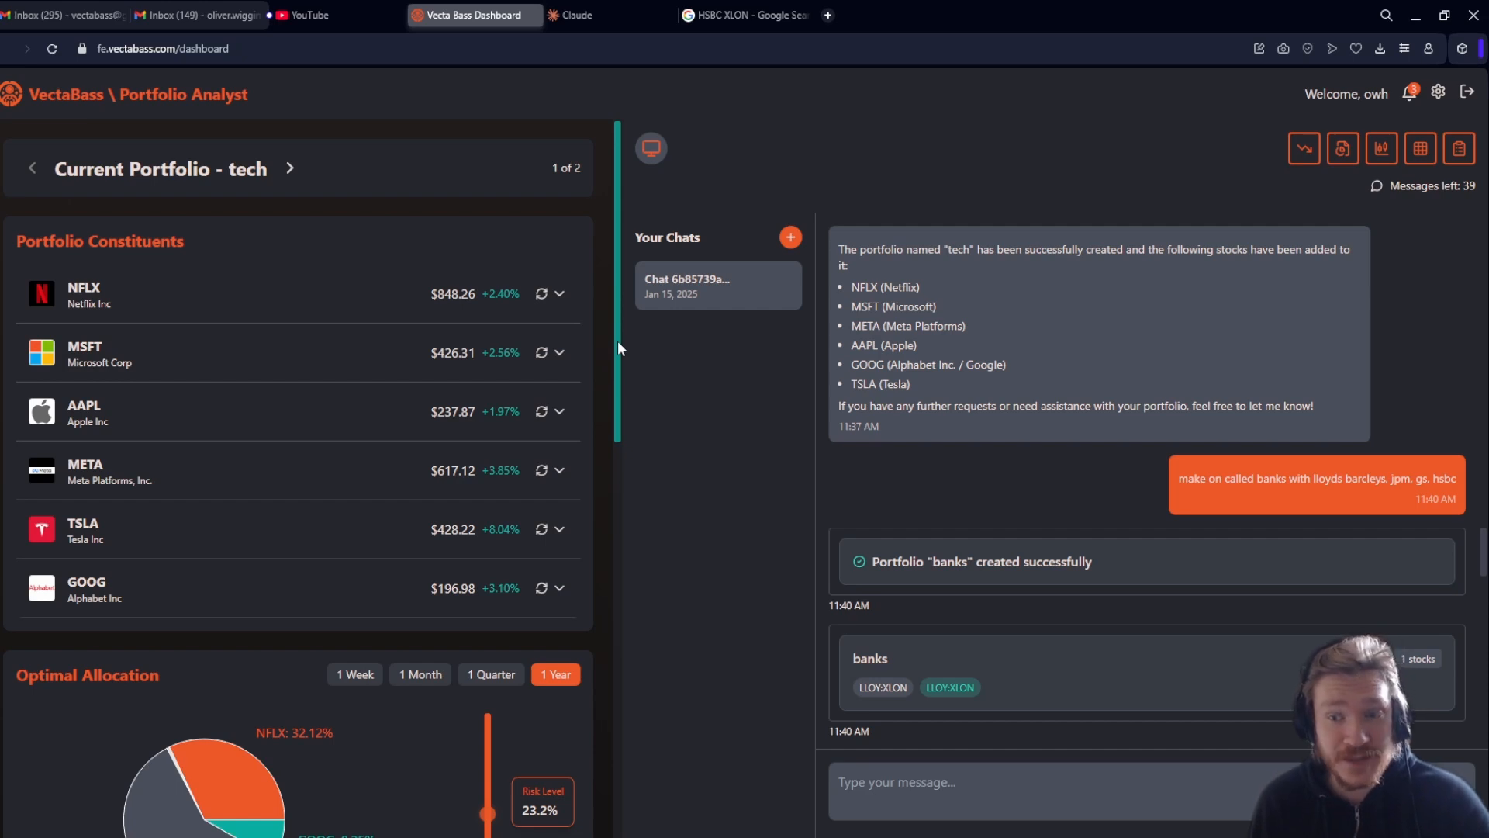
Review the chat messages on the creation of the banks portfolio and switch the current portfolio to banks.
{"action": "scroll", "coordinate": [934, 473], "scroll_direction": "down", "scroll_amount": 5}
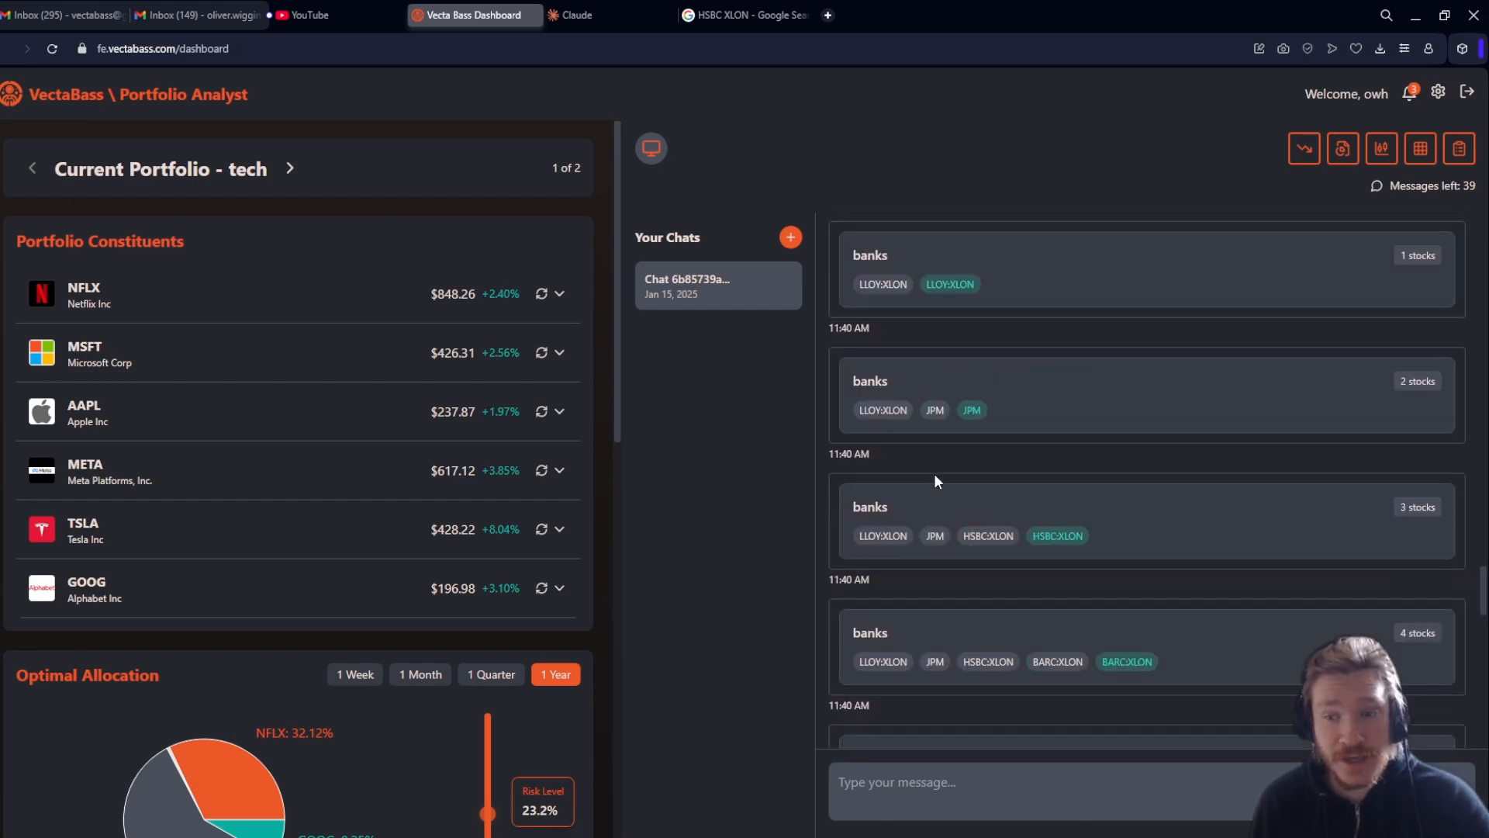
{"action": "scroll", "coordinate": [933, 472], "scroll_direction": "up", "scroll_amount": 2}
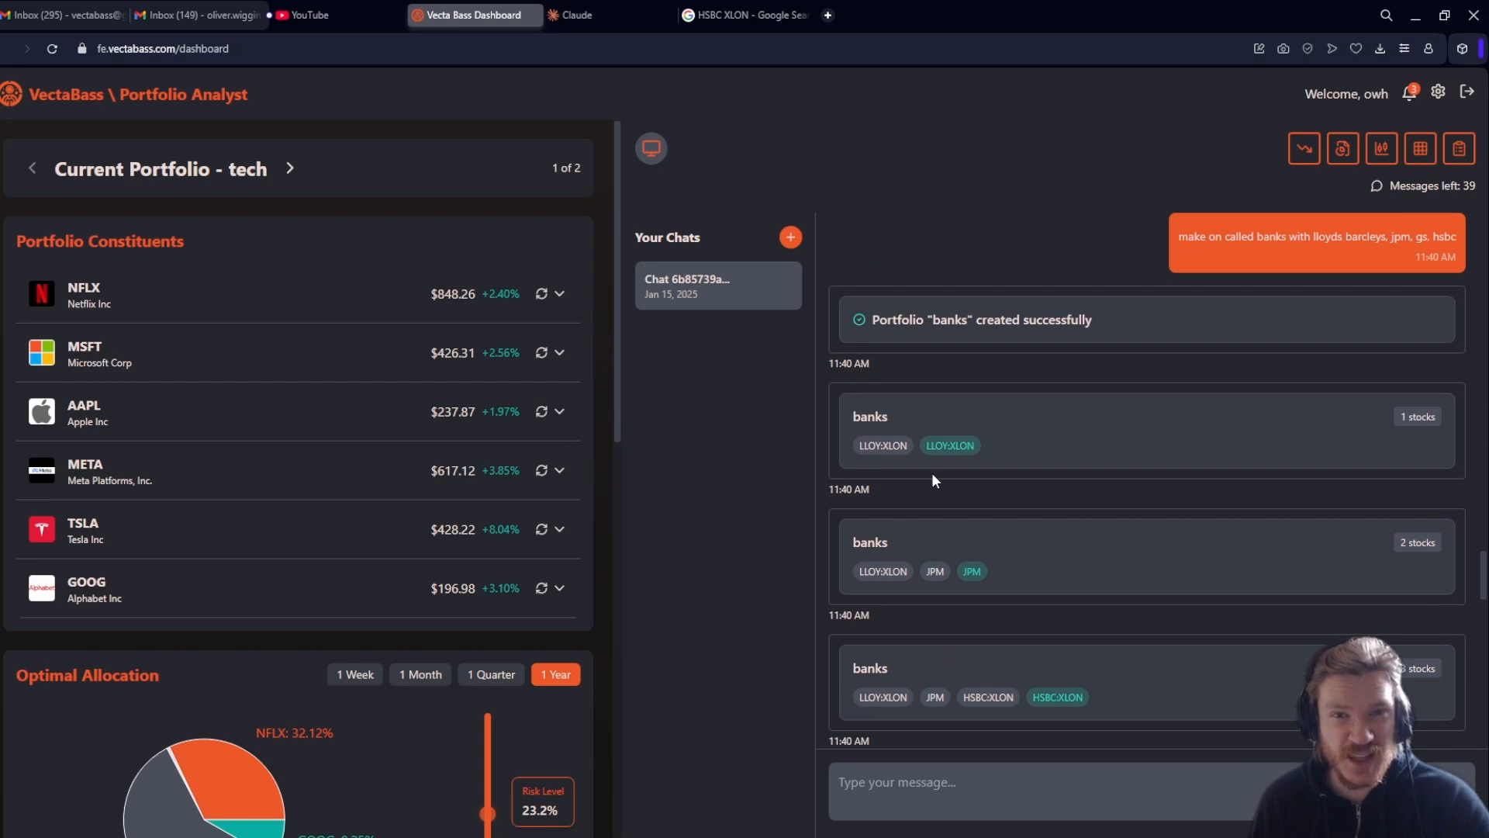
{"action": "scroll", "coordinate": [932, 475], "scroll_direction": "up", "scroll_amount": 1}
{"action": "scroll", "coordinate": [931, 476], "scroll_direction": "down", "scroll_amount": 2}
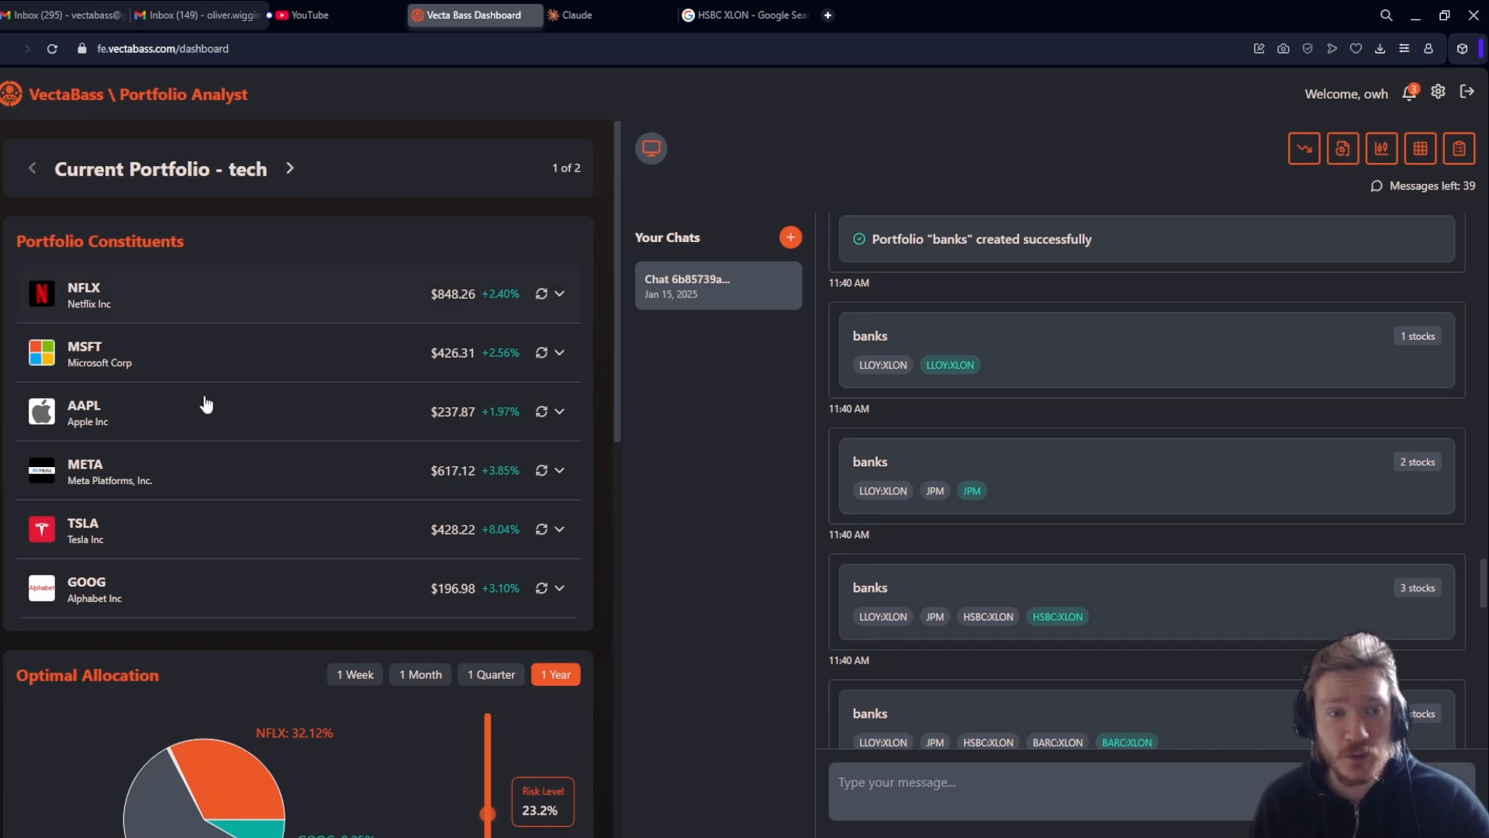
{"action": "left_click", "coordinate": [287, 169]}
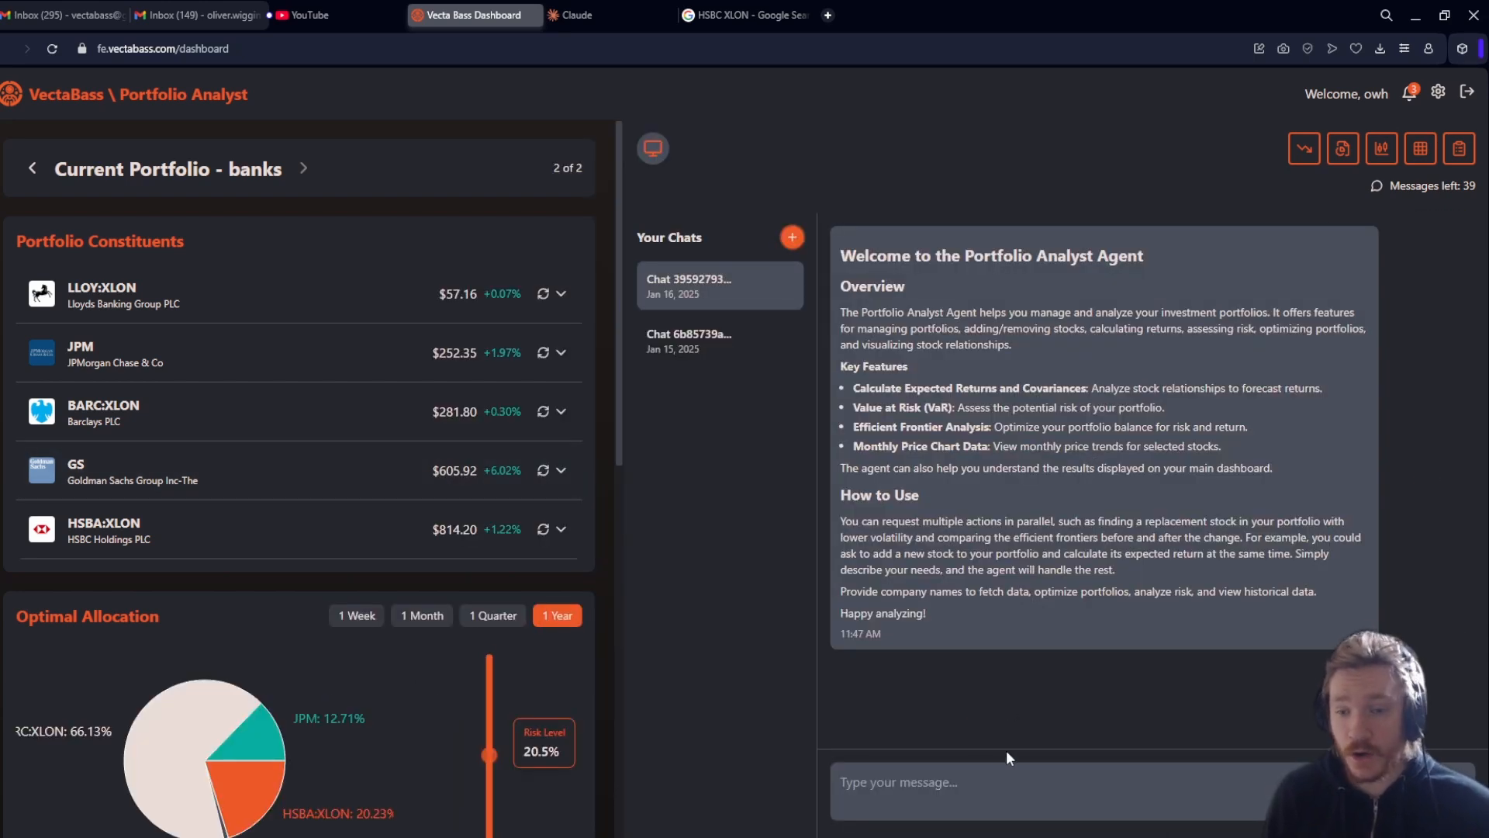
Ask the agent: "Look at my portfolio called 'banks' and get the expected return using the last 2 years of data".
{"action": "left_click", "coordinate": [996, 782]}
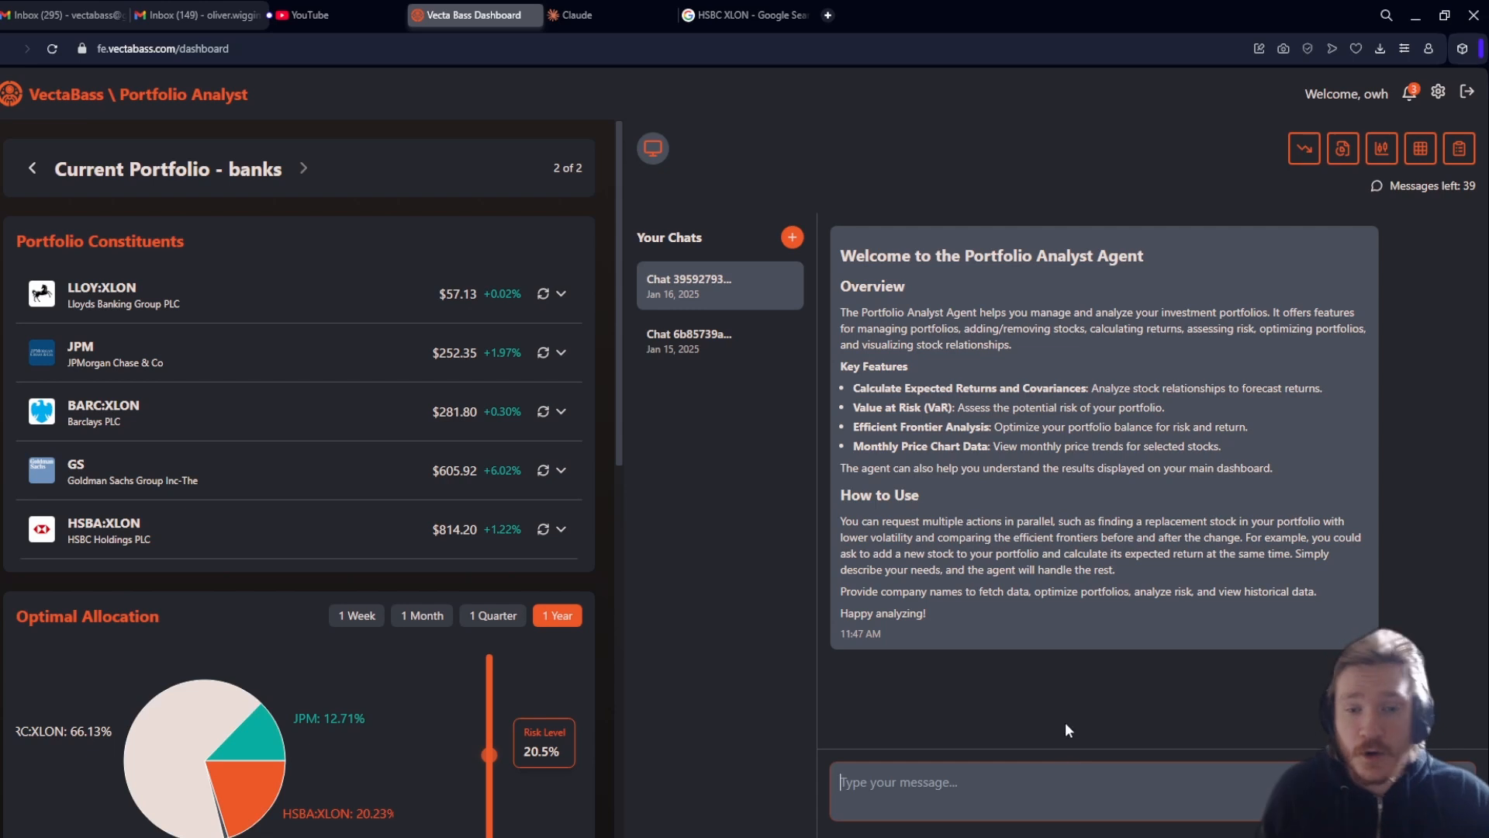
{"action": "scroll", "coordinate": [557, 634], "scroll_direction": "down", "scroll_amount": 2}
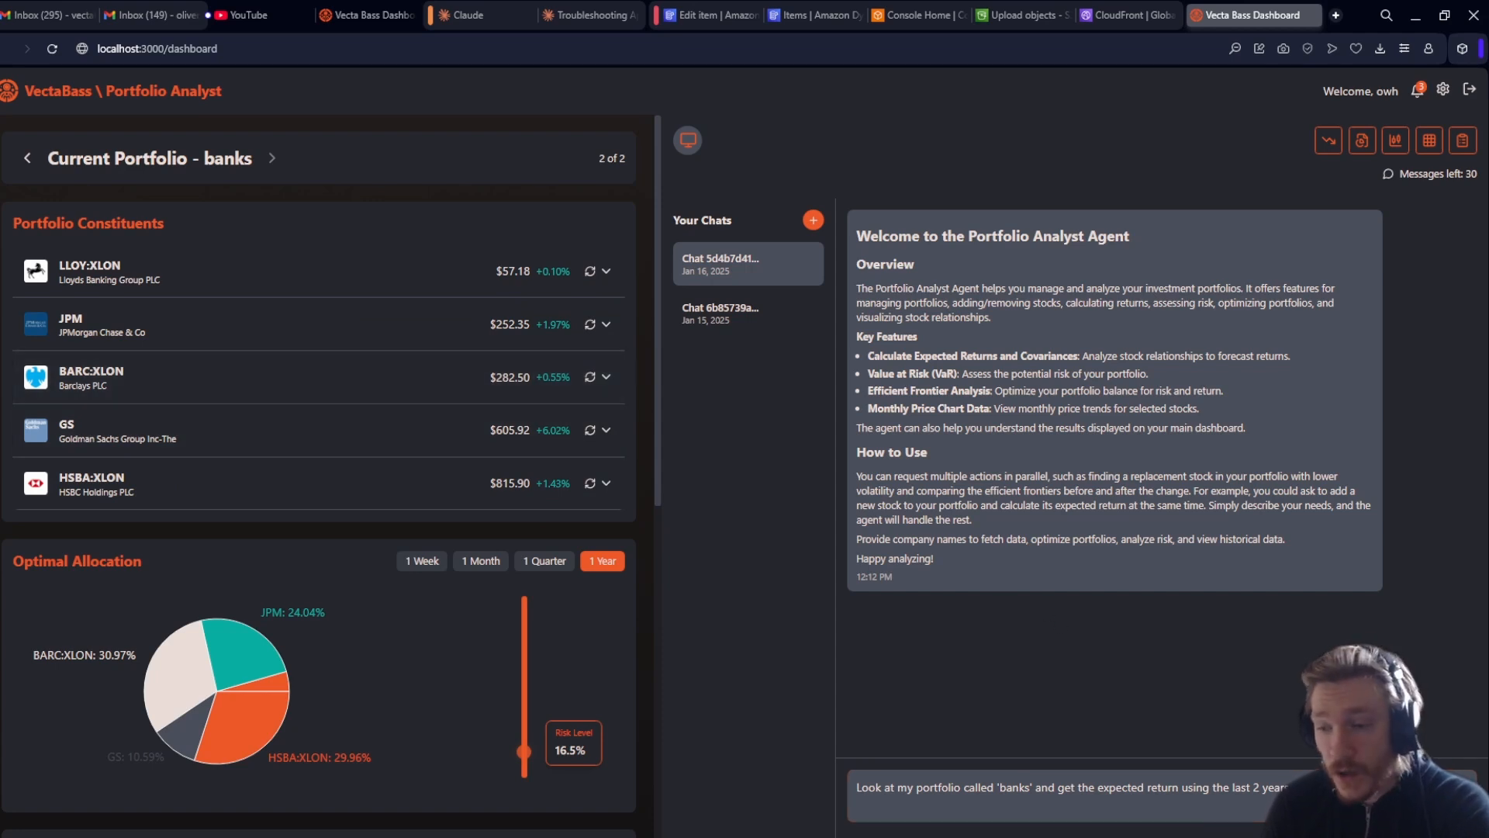
{"action": "key", "text": "Return"}
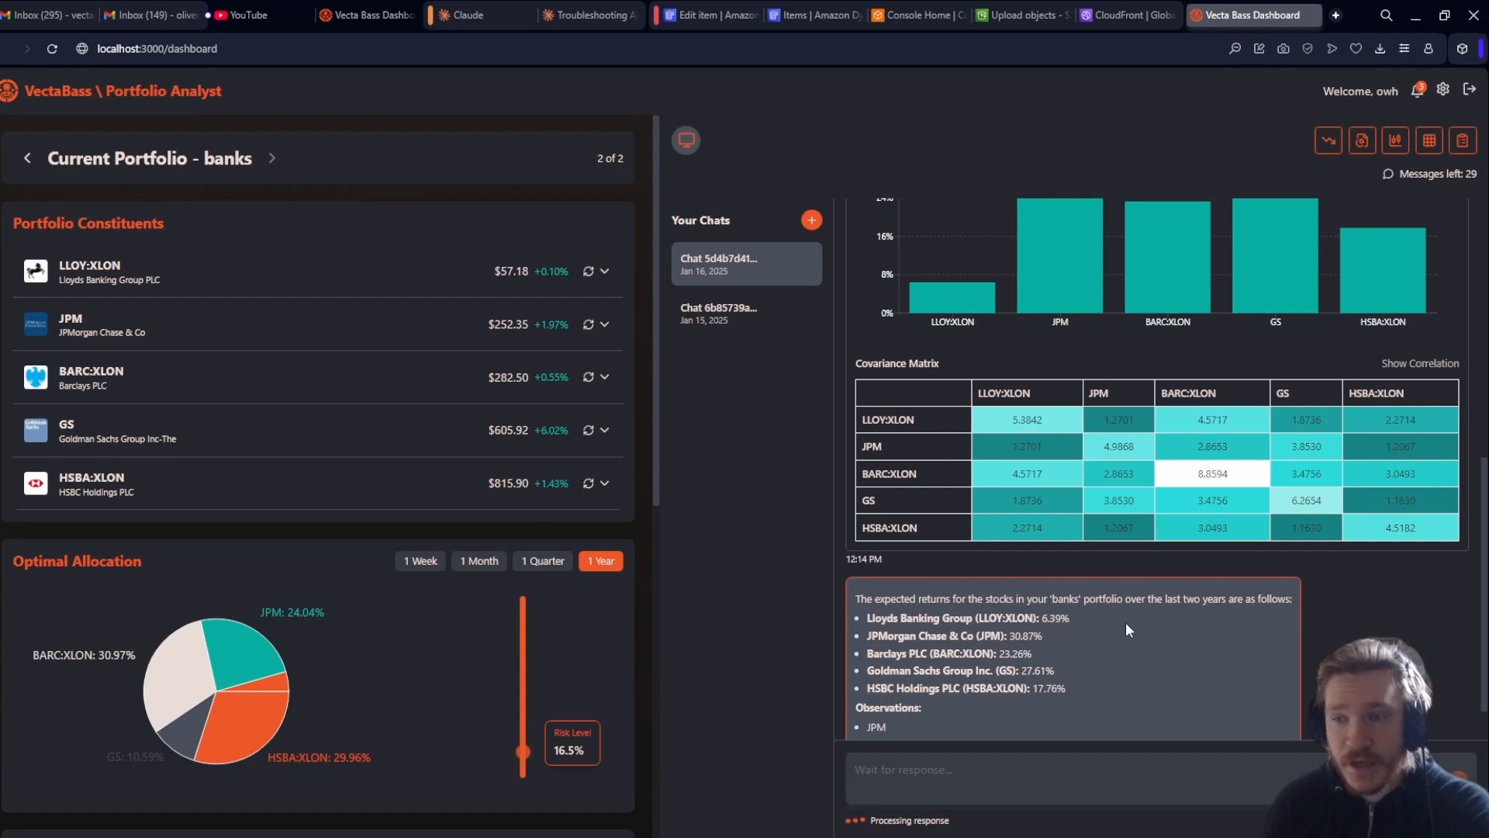
Inspect each bank stock's value in the Expected Returns bar chart of the agent's reply.
{"action": "scroll", "coordinate": [1155, 621], "scroll_direction": "up", "scroll_amount": 2}
{"action": "scroll", "coordinate": [1156, 622], "scroll_direction": "down", "scroll_amount": 2}
{"action": "scroll", "coordinate": [1124, 457], "scroll_direction": "up", "scroll_amount": 1}
{"action": "mouse_move", "coordinate": [1177, 461]}
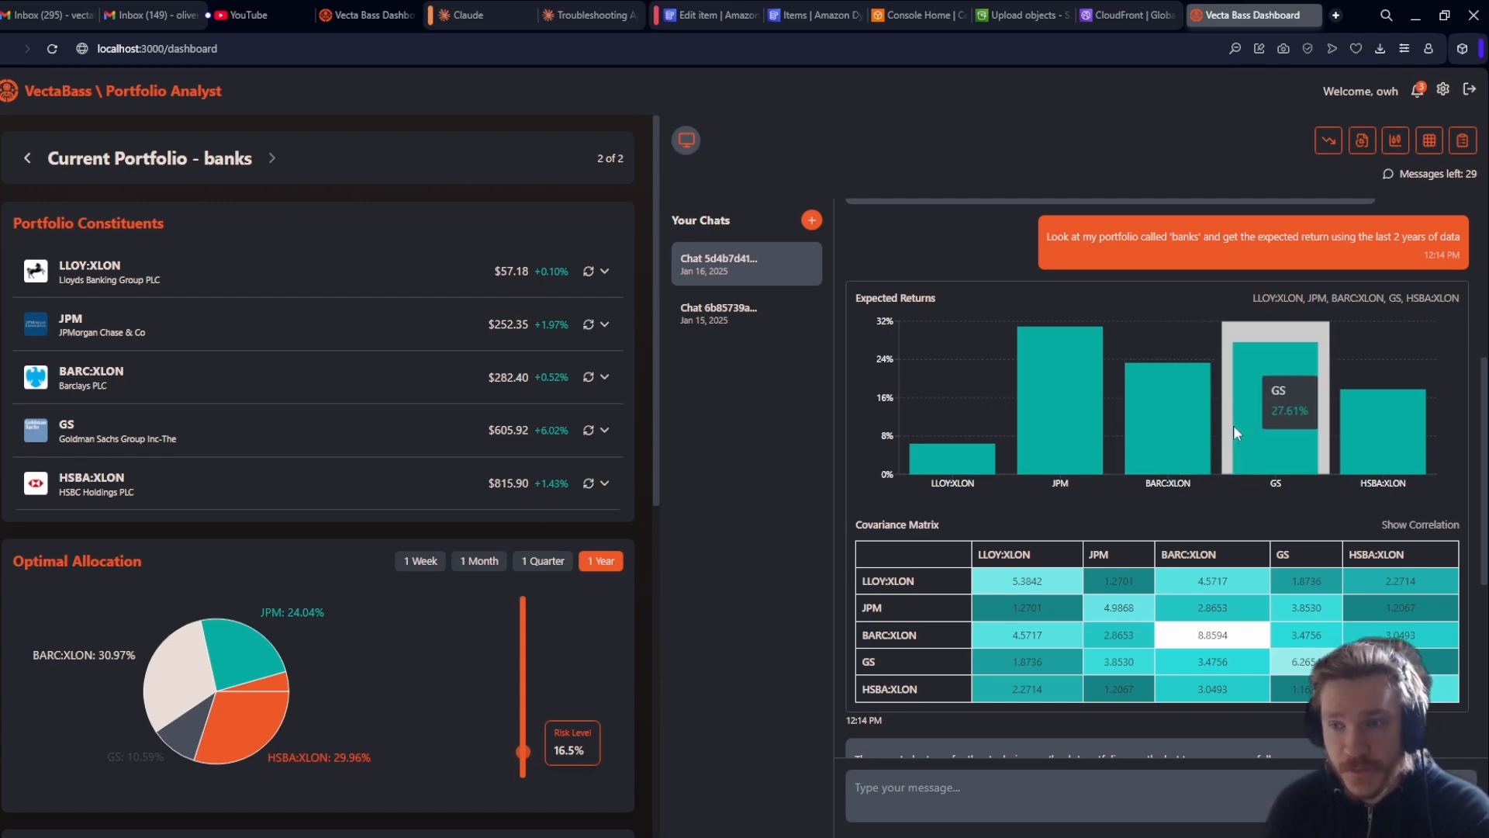
{"action": "mouse_move", "coordinate": [1355, 437]}
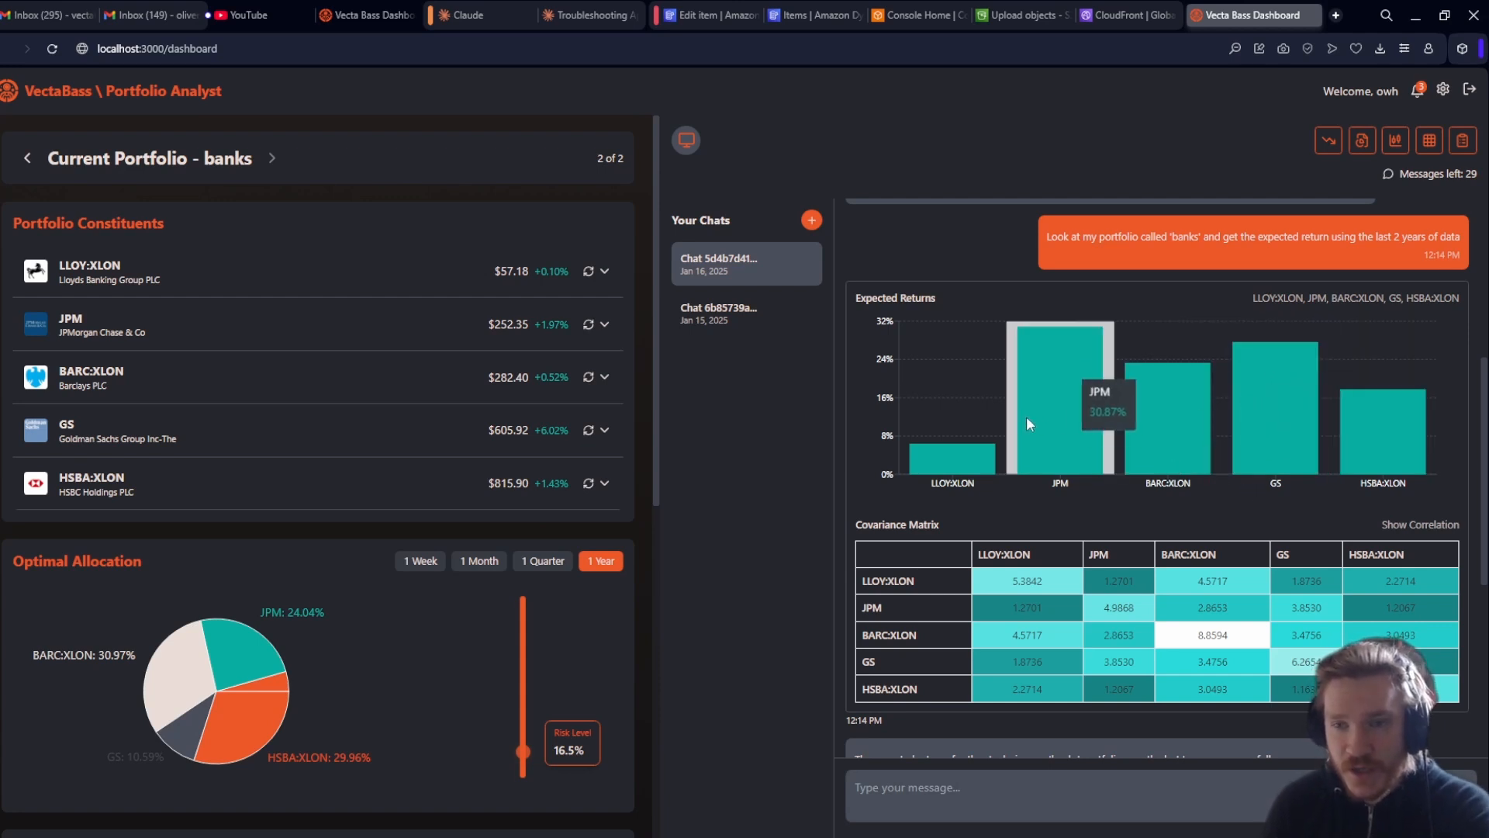
{"action": "mouse_move", "coordinate": [1083, 420]}
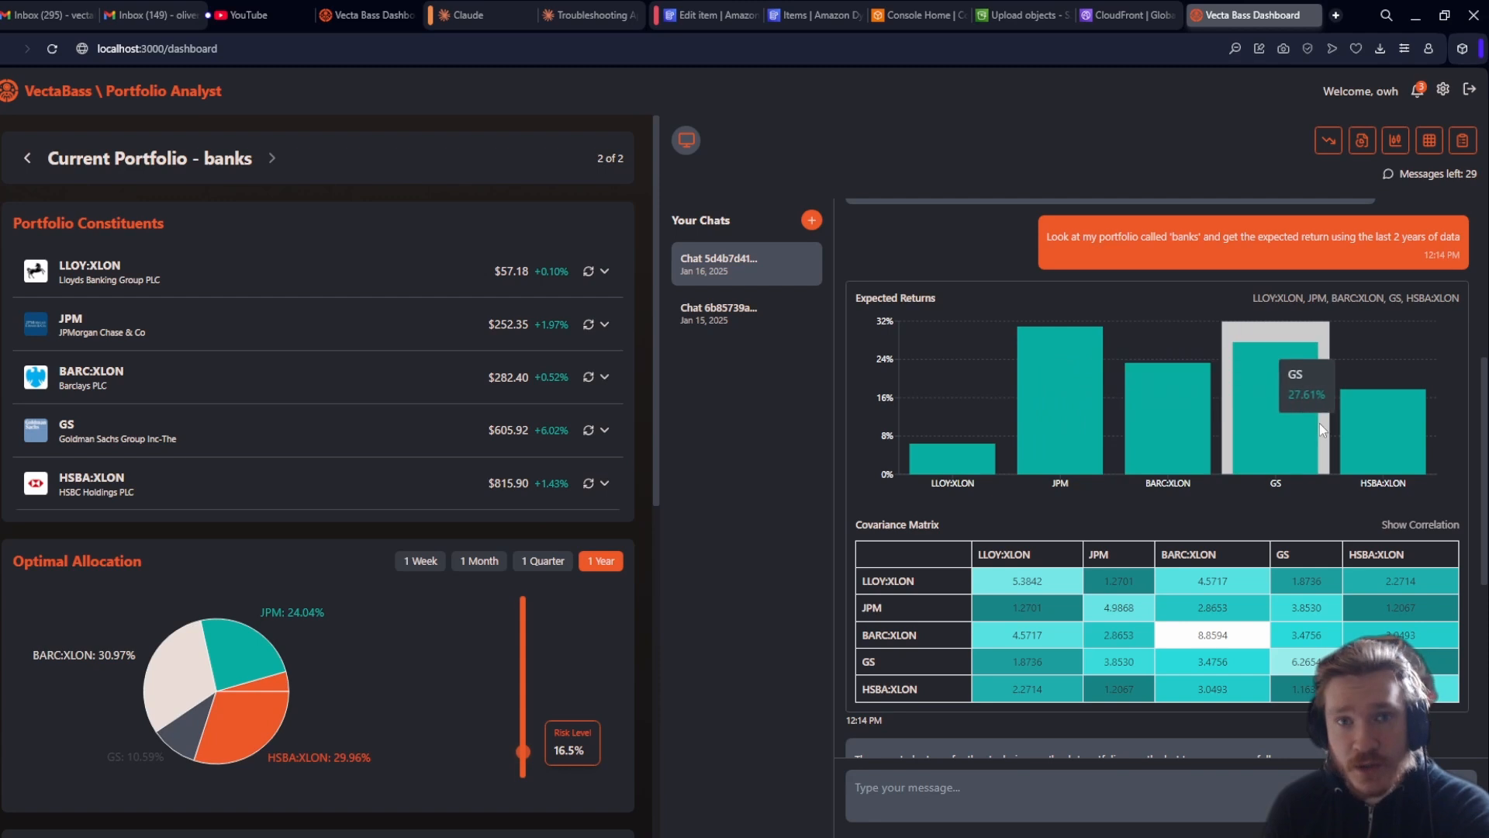
{"action": "mouse_move", "coordinate": [1268, 427]}
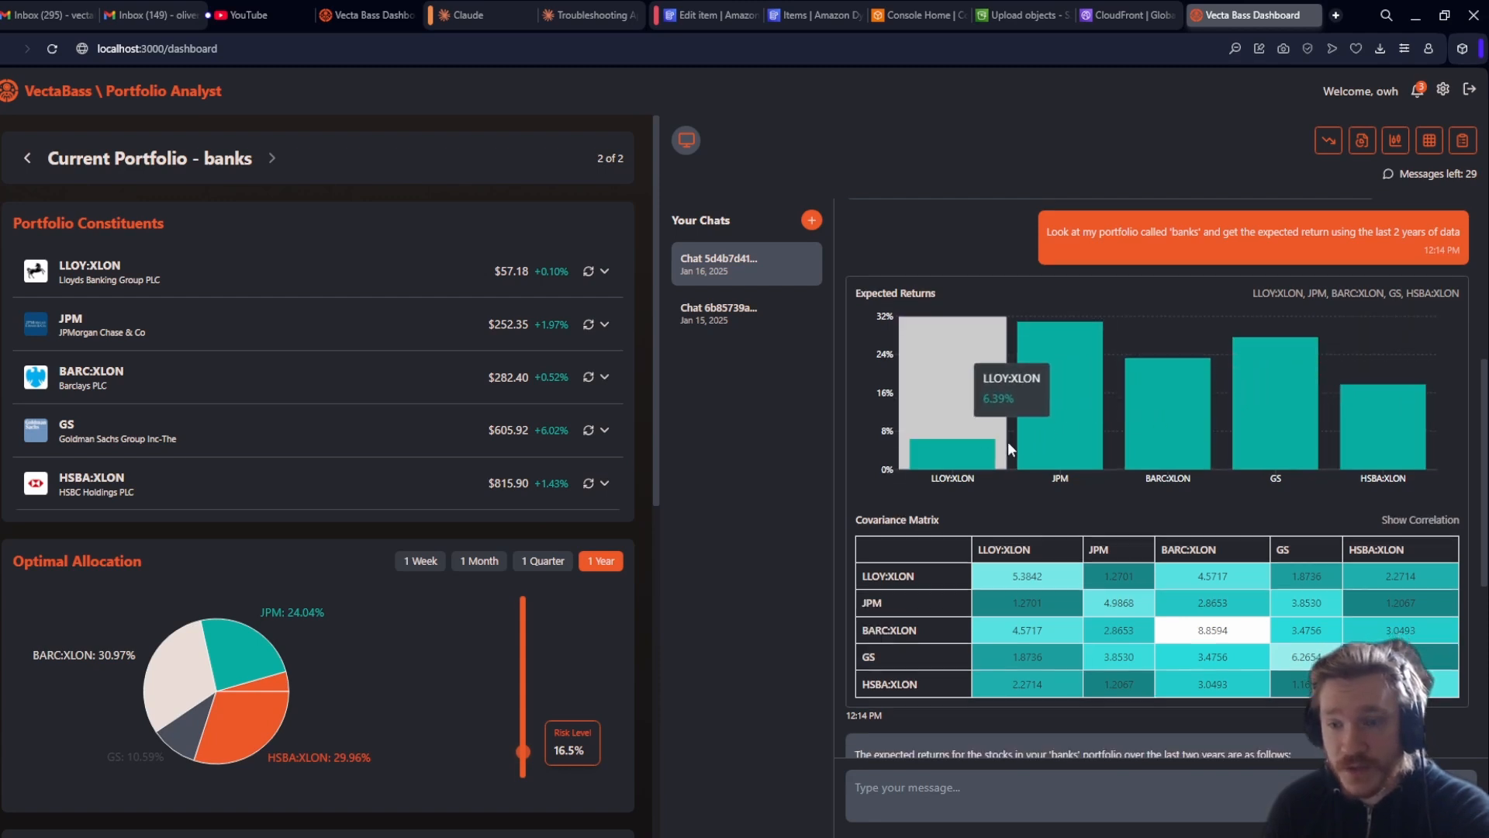
Show the correlation matrix for the bank stocks and return to the covariance matrix.
{"action": "scroll", "coordinate": [1008, 440], "scroll_direction": "down", "scroll_amount": 1}
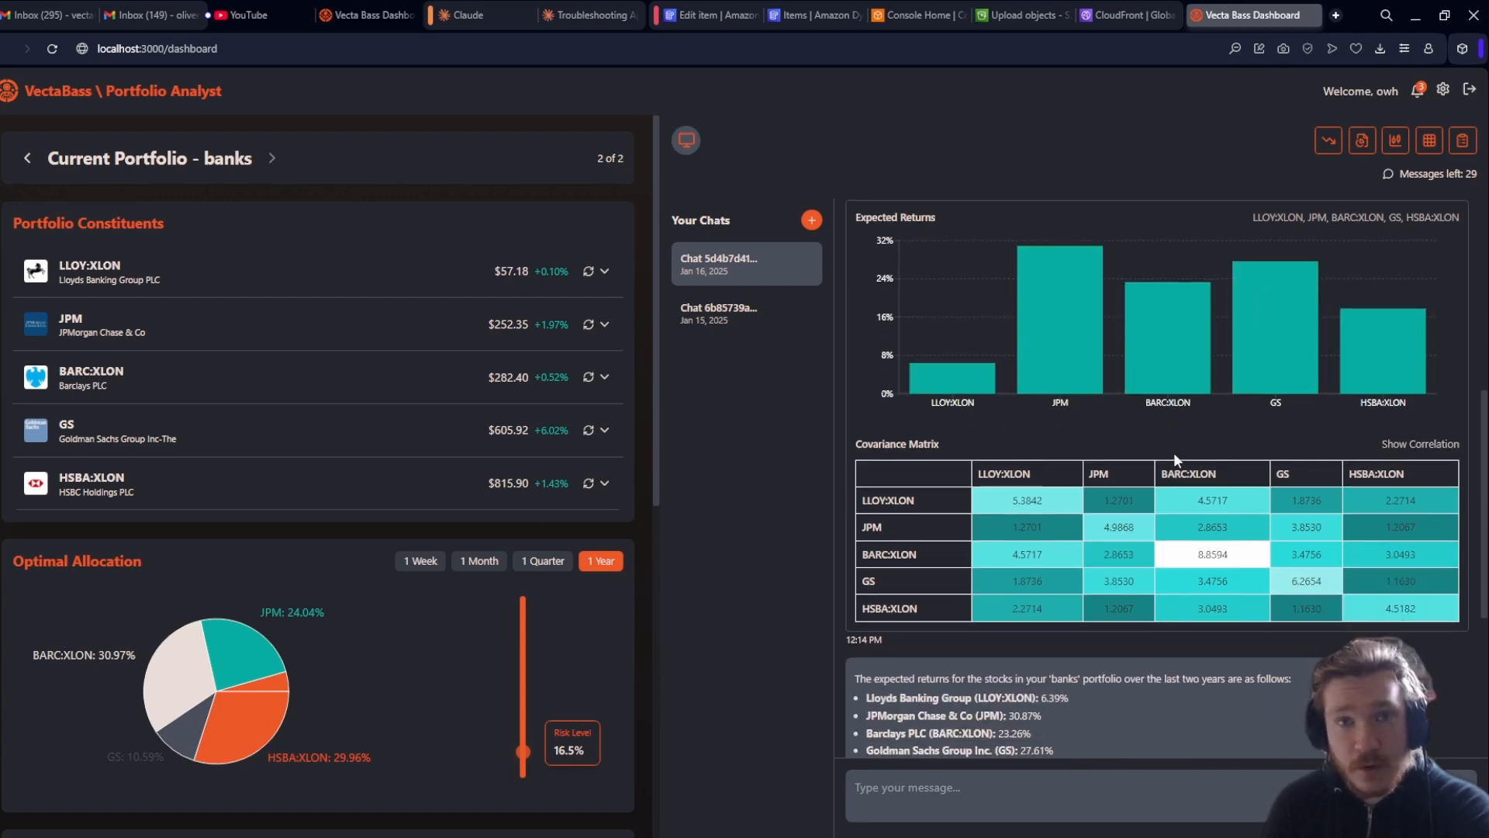
{"action": "left_click", "coordinate": [1431, 448]}
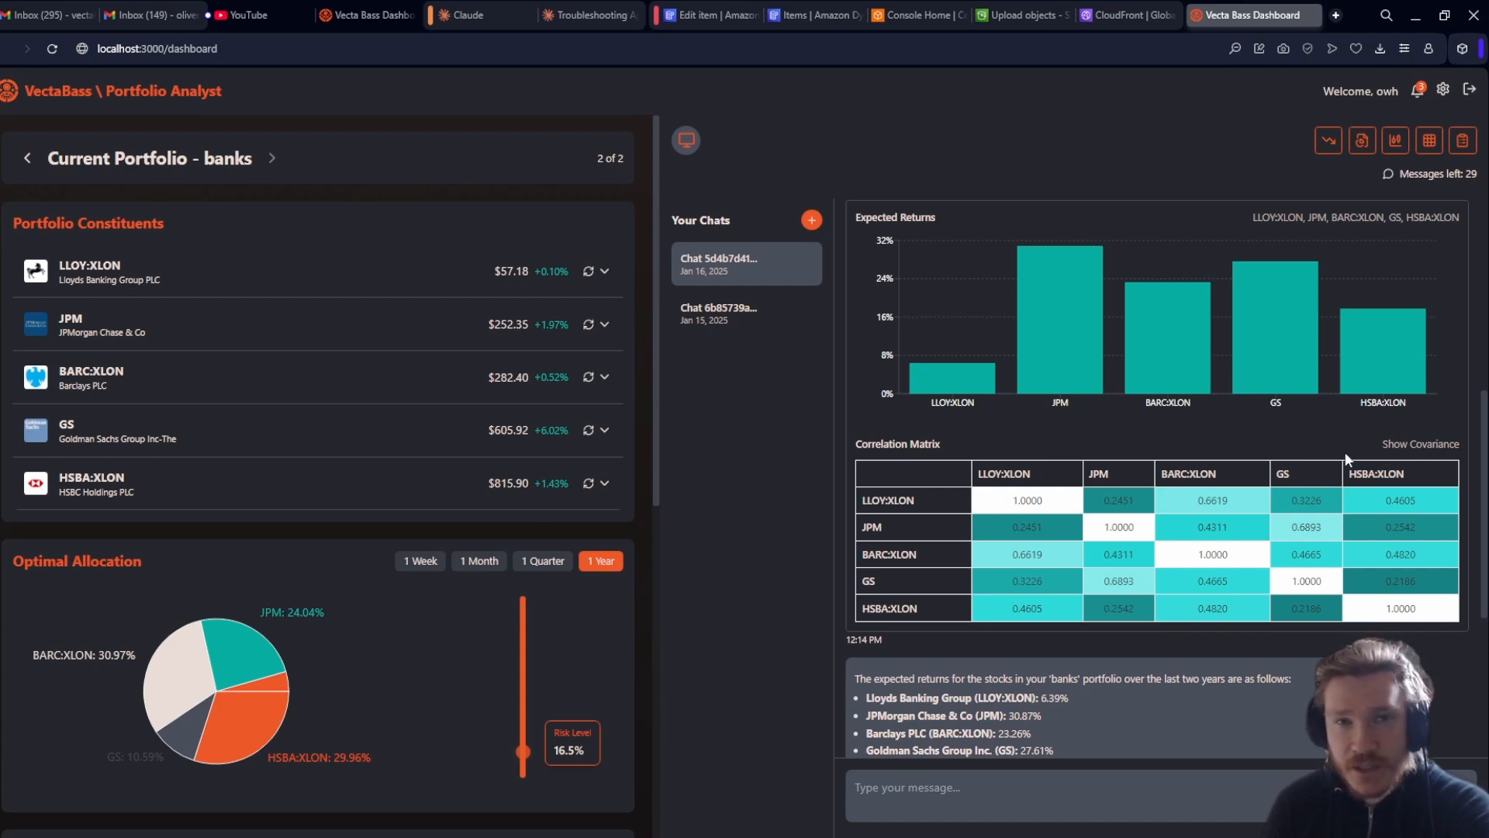
{"action": "left_click", "coordinate": [1421, 443]}
Read the agent's observations and suggested next steps for the banks portfolio, comparing them with the returns chart and covariance matrix.
{"action": "scroll", "coordinate": [1162, 468], "scroll_direction": "down", "scroll_amount": 3}
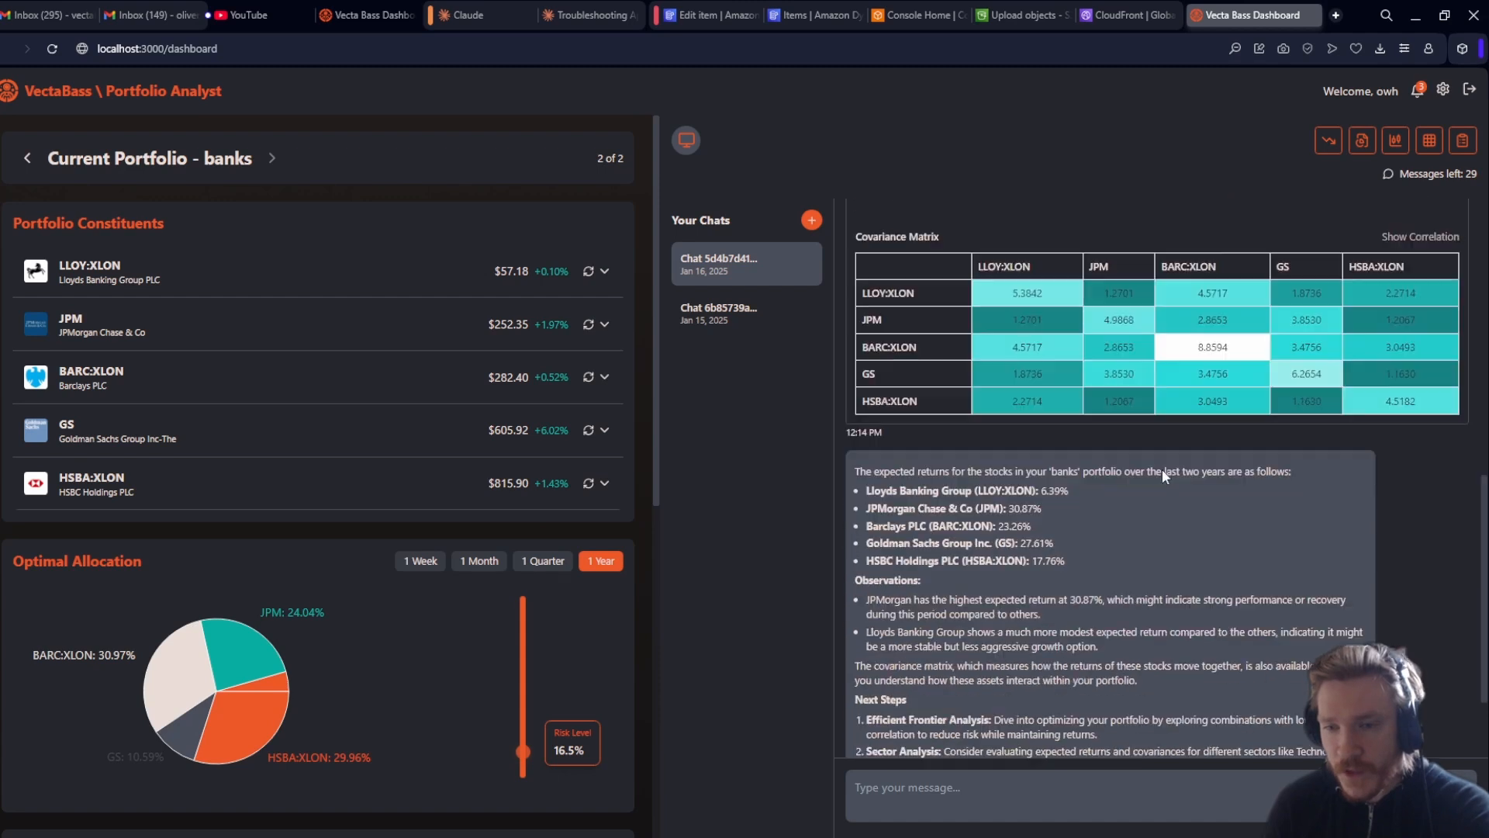
{"action": "scroll", "coordinate": [1161, 468], "scroll_direction": "down", "scroll_amount": 1}
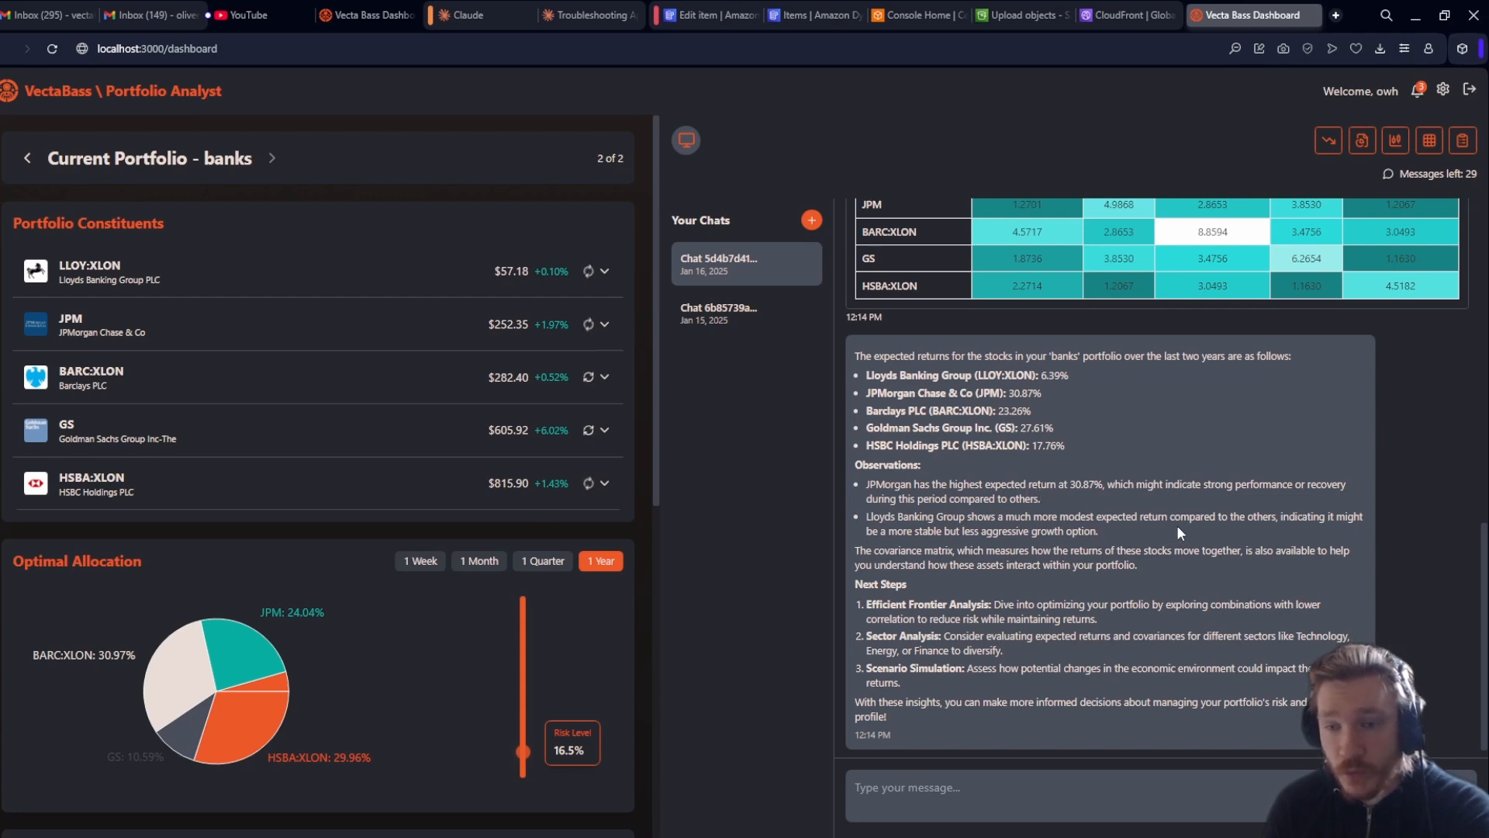
{"action": "scroll", "coordinate": [1102, 520], "scroll_direction": "down", "scroll_amount": 1}
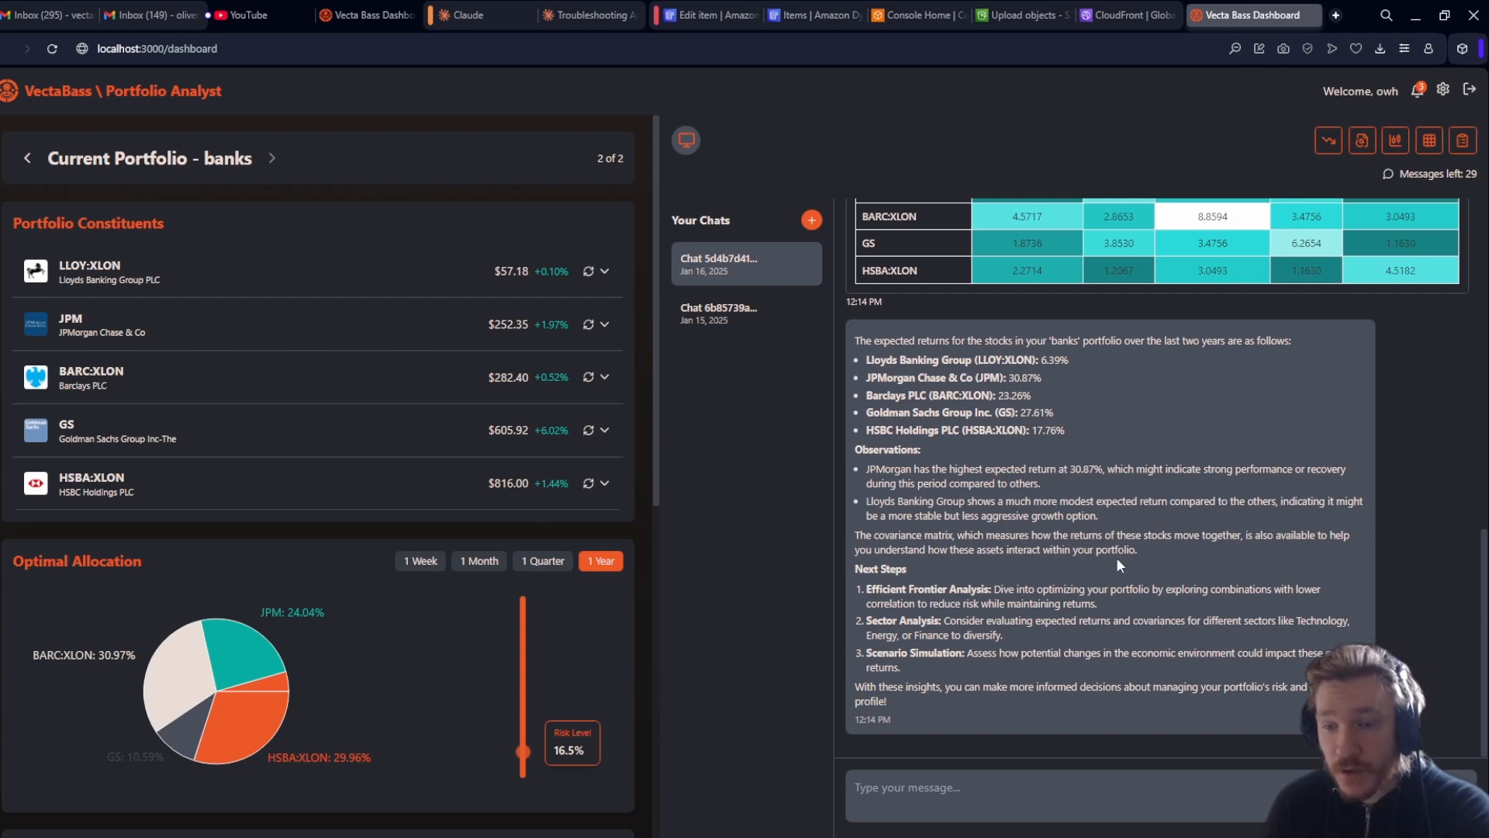
{"action": "scroll", "coordinate": [1086, 572], "scroll_direction": "up", "scroll_amount": 3}
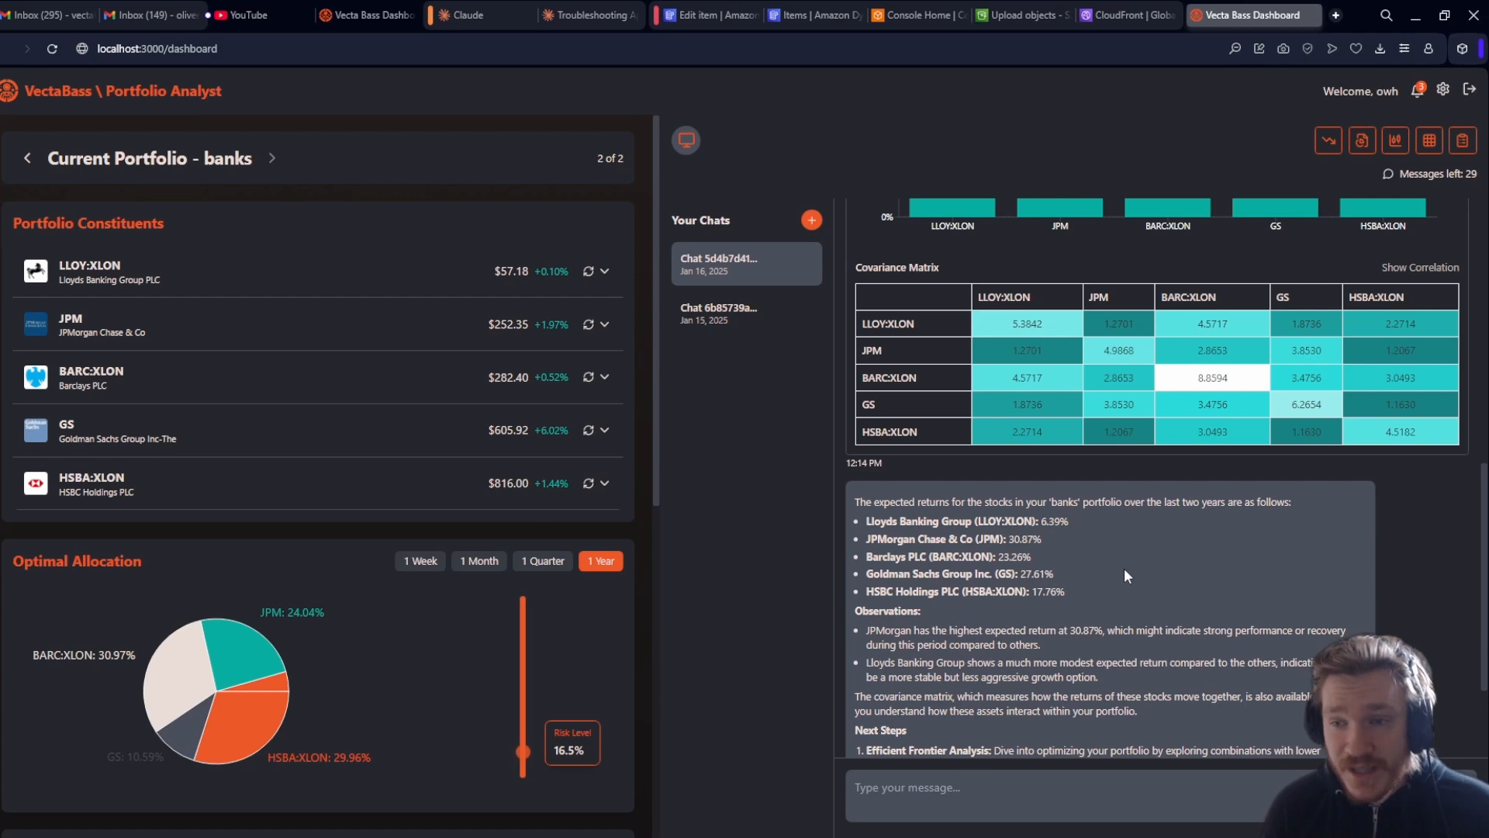
{"action": "scroll", "coordinate": [1124, 583], "scroll_direction": "up", "scroll_amount": 3}
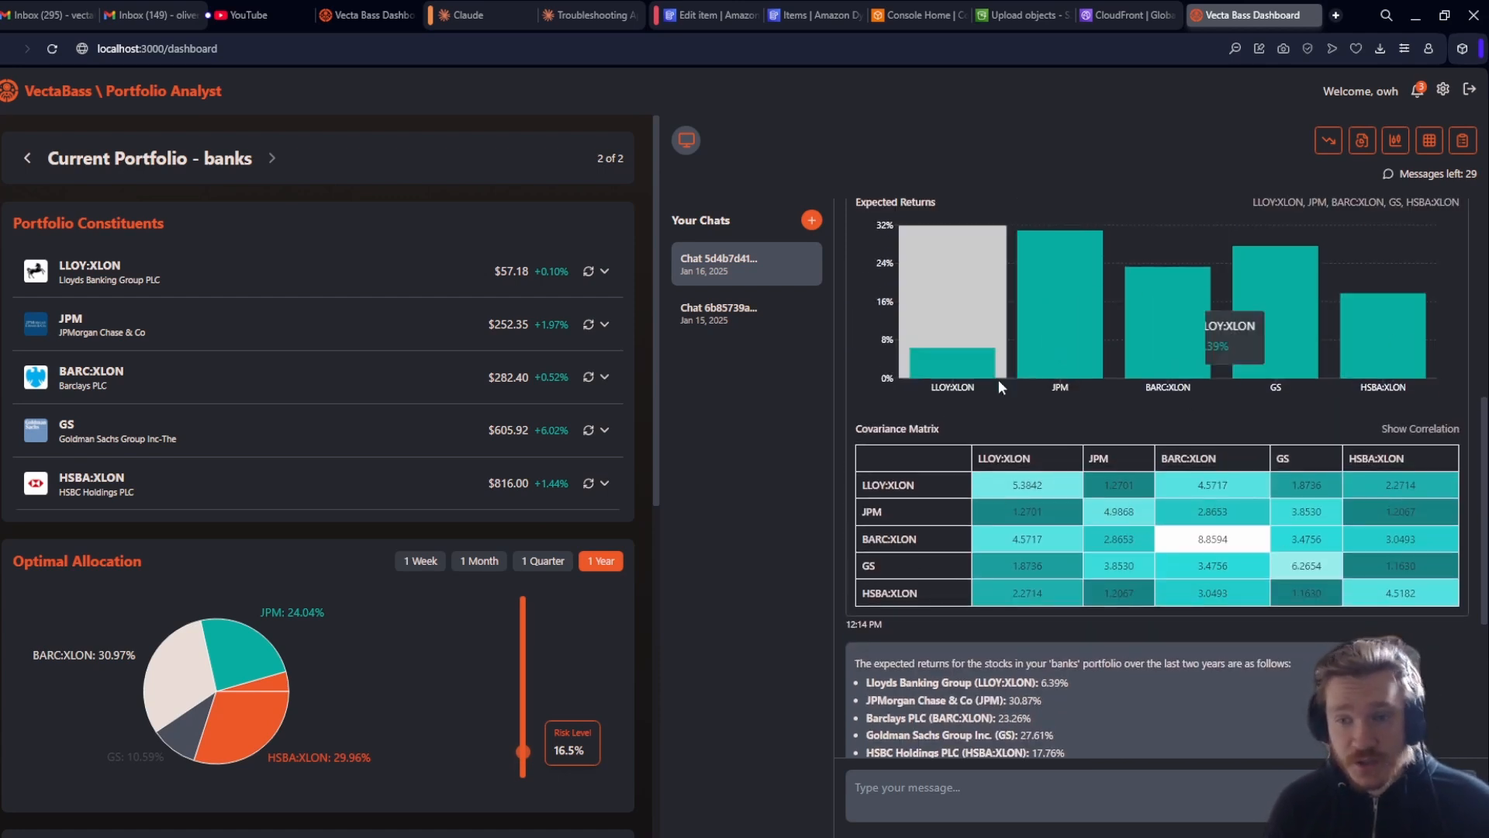
{"action": "mouse_move", "coordinate": [1054, 349]}
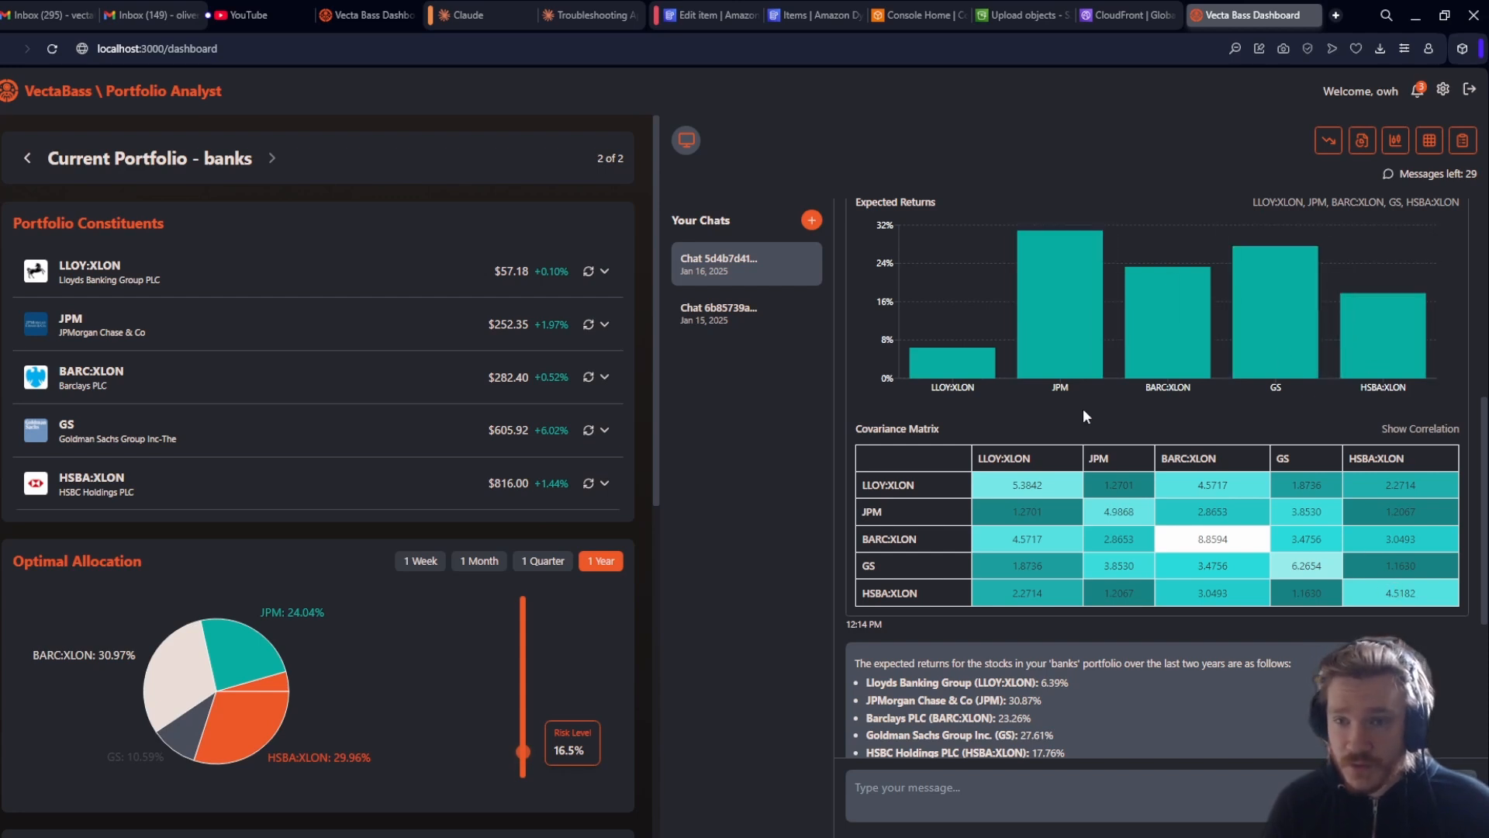
{"action": "scroll", "coordinate": [1120, 500], "scroll_direction": "down", "scroll_amount": 4}
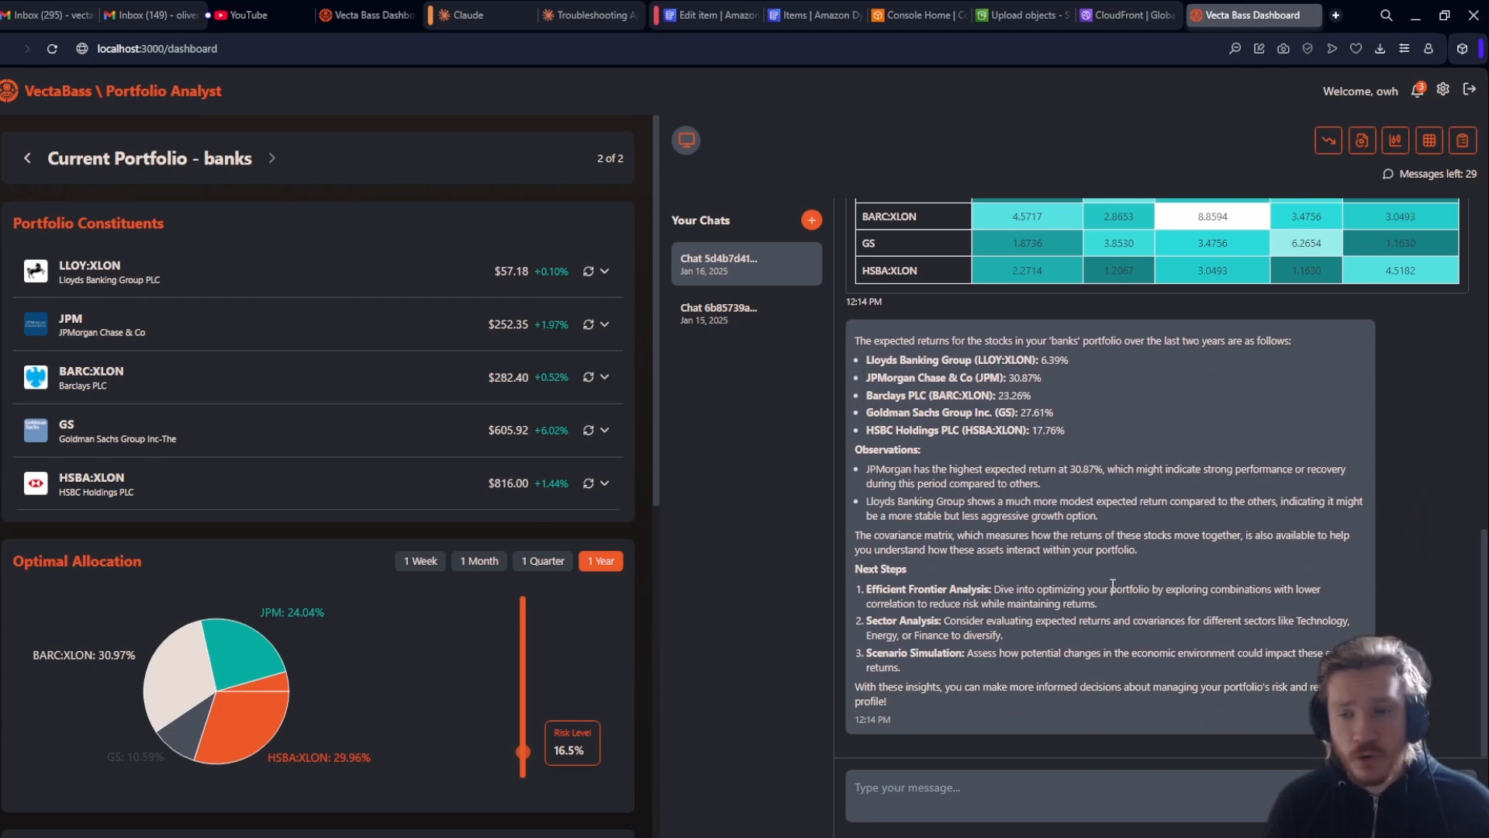
{"action": "left_click", "coordinate": [997, 778]}
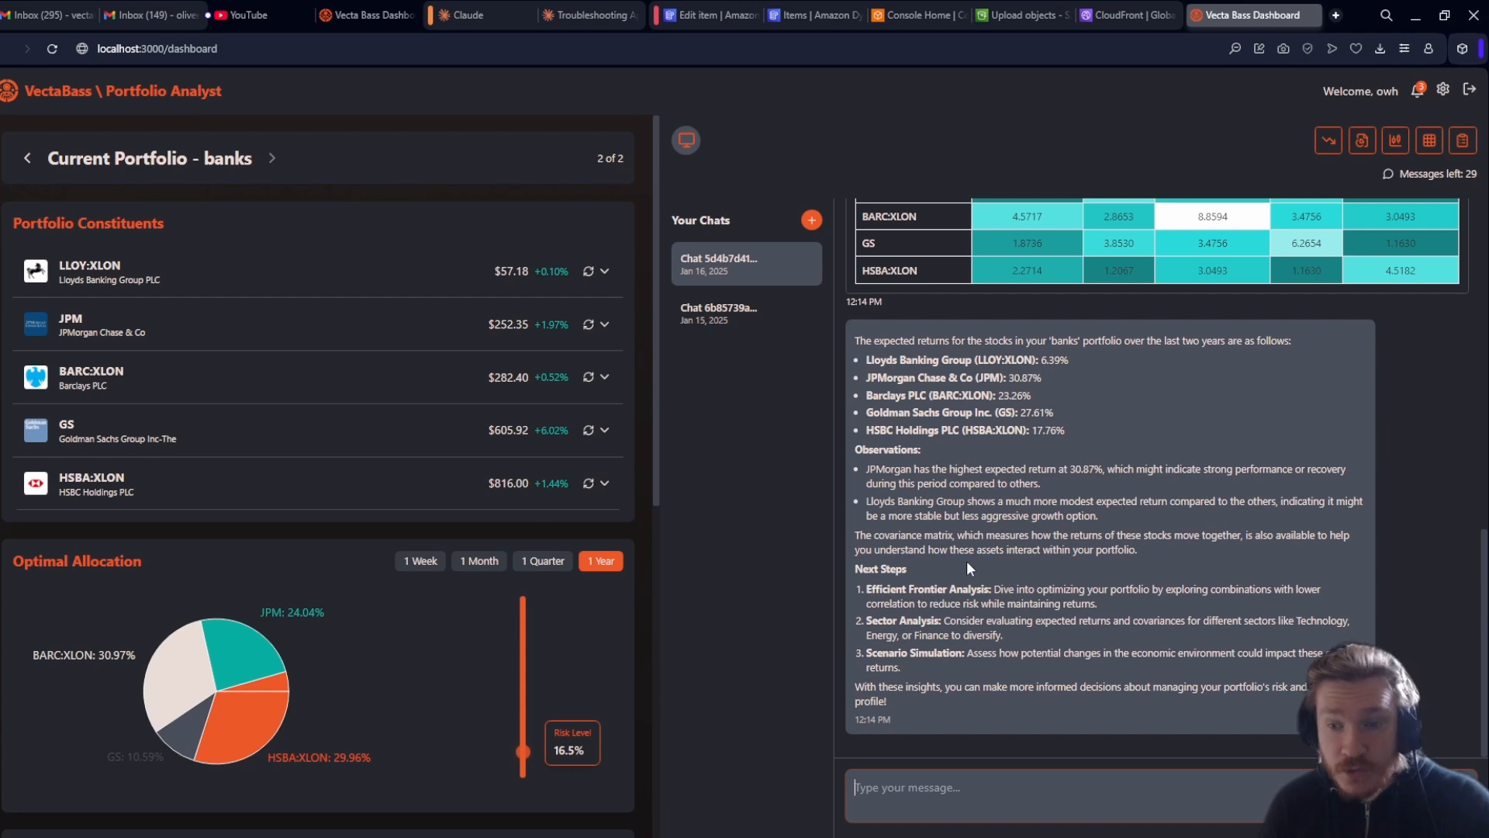
{"action": "scroll", "coordinate": [967, 569], "scroll_direction": "up", "scroll_amount": 4}
{"action": "scroll", "coordinate": [966, 569], "scroll_direction": "down", "scroll_amount": 2}
{"action": "scroll", "coordinate": [968, 569], "scroll_direction": "down", "scroll_amount": 2}
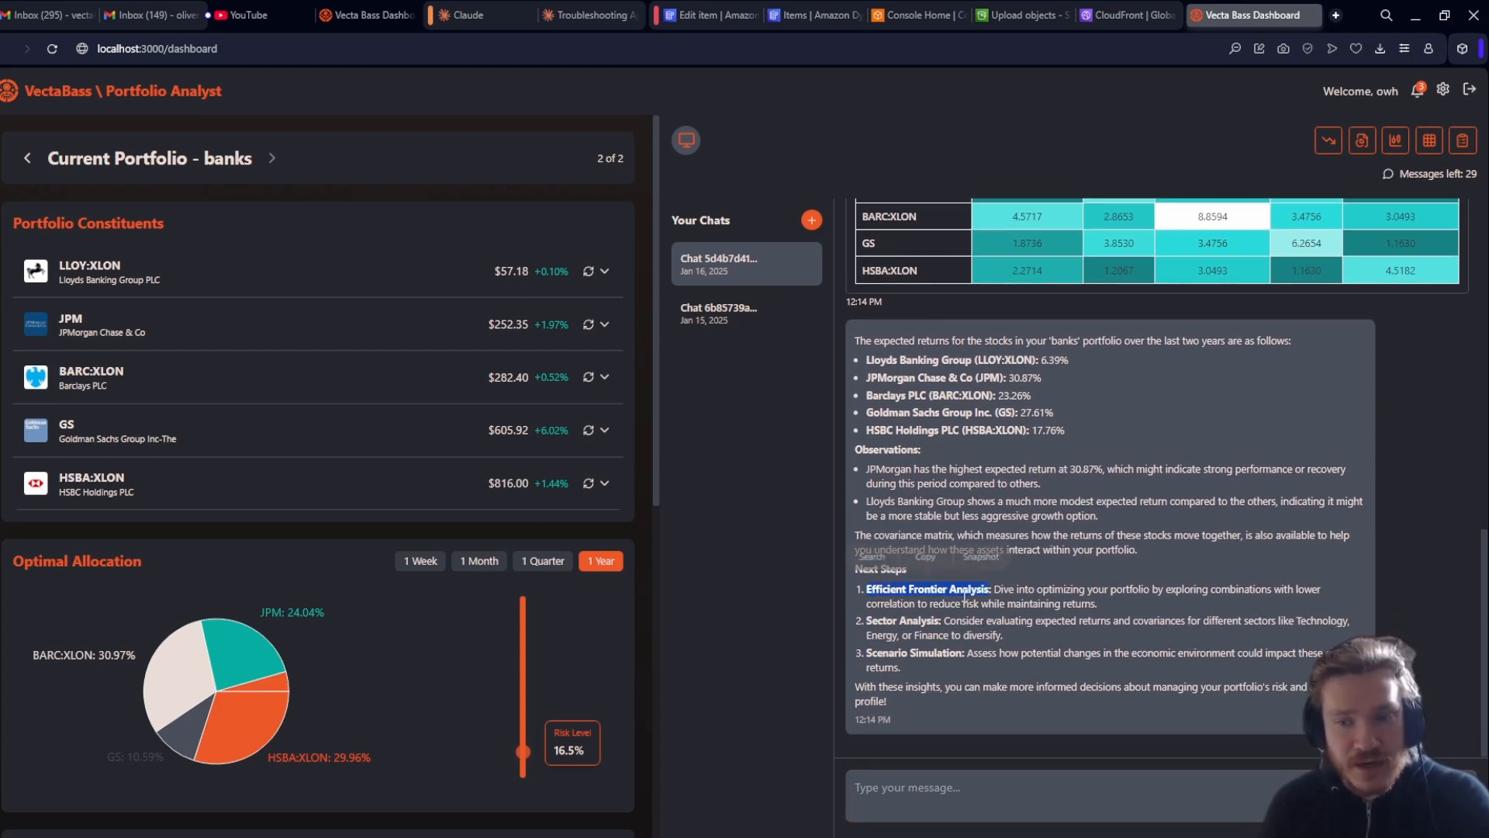
Lower the optimal allocation's risk level to 15.5% and raise it to 19.0%.
{"action": "mouse_move", "coordinate": [522, 754]}
{"action": "left_mouse_down"}
{"action": "mouse_move", "coordinate": [520, 674]}
{"action": "mouse_move", "coordinate": [523, 766]}
{"action": "left_mouse_up"}
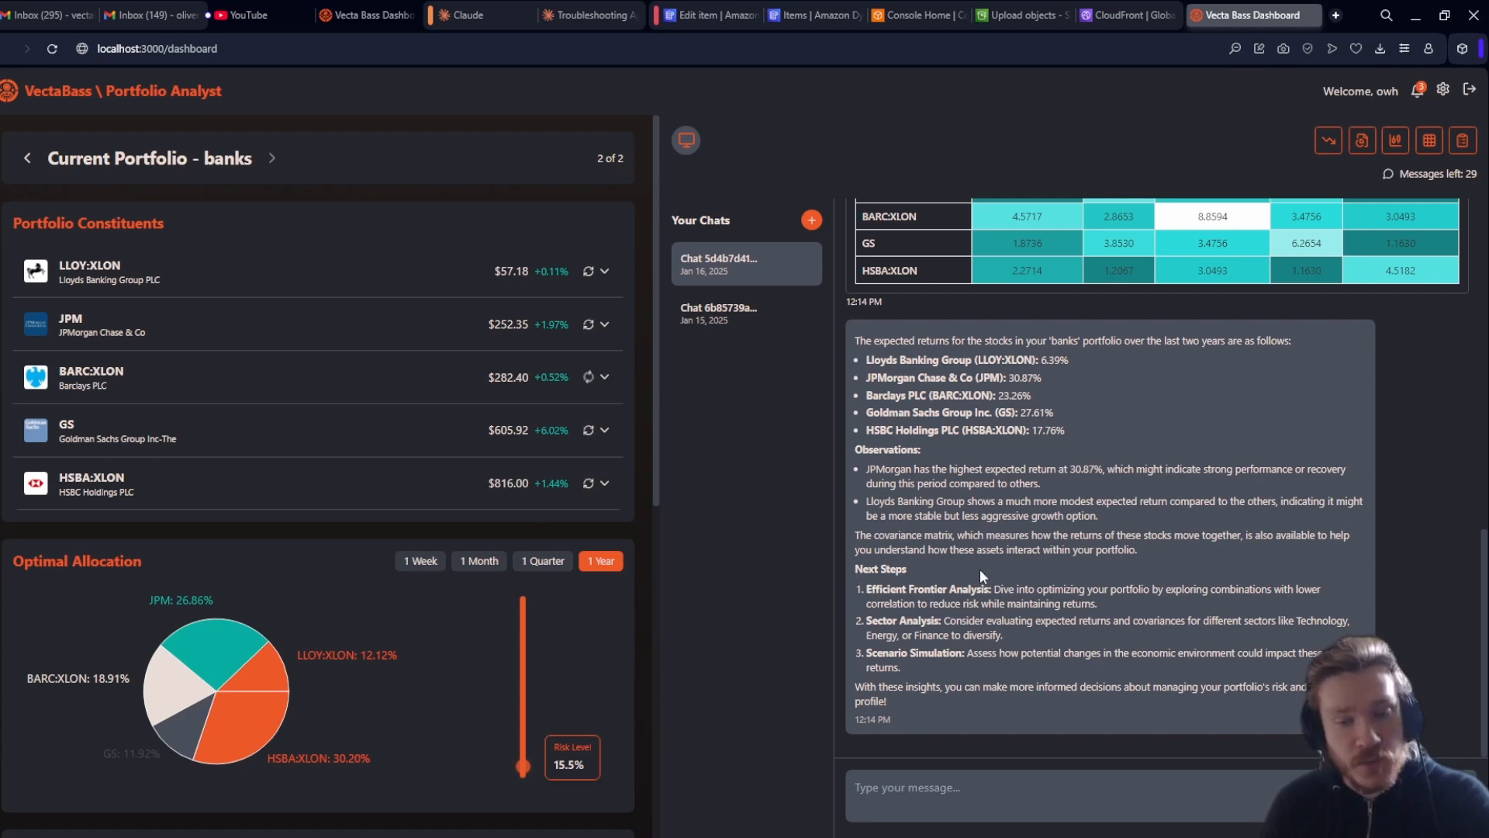
{"action": "left_click_drag", "start_coordinate": [515, 766], "coordinate": [520, 706]}
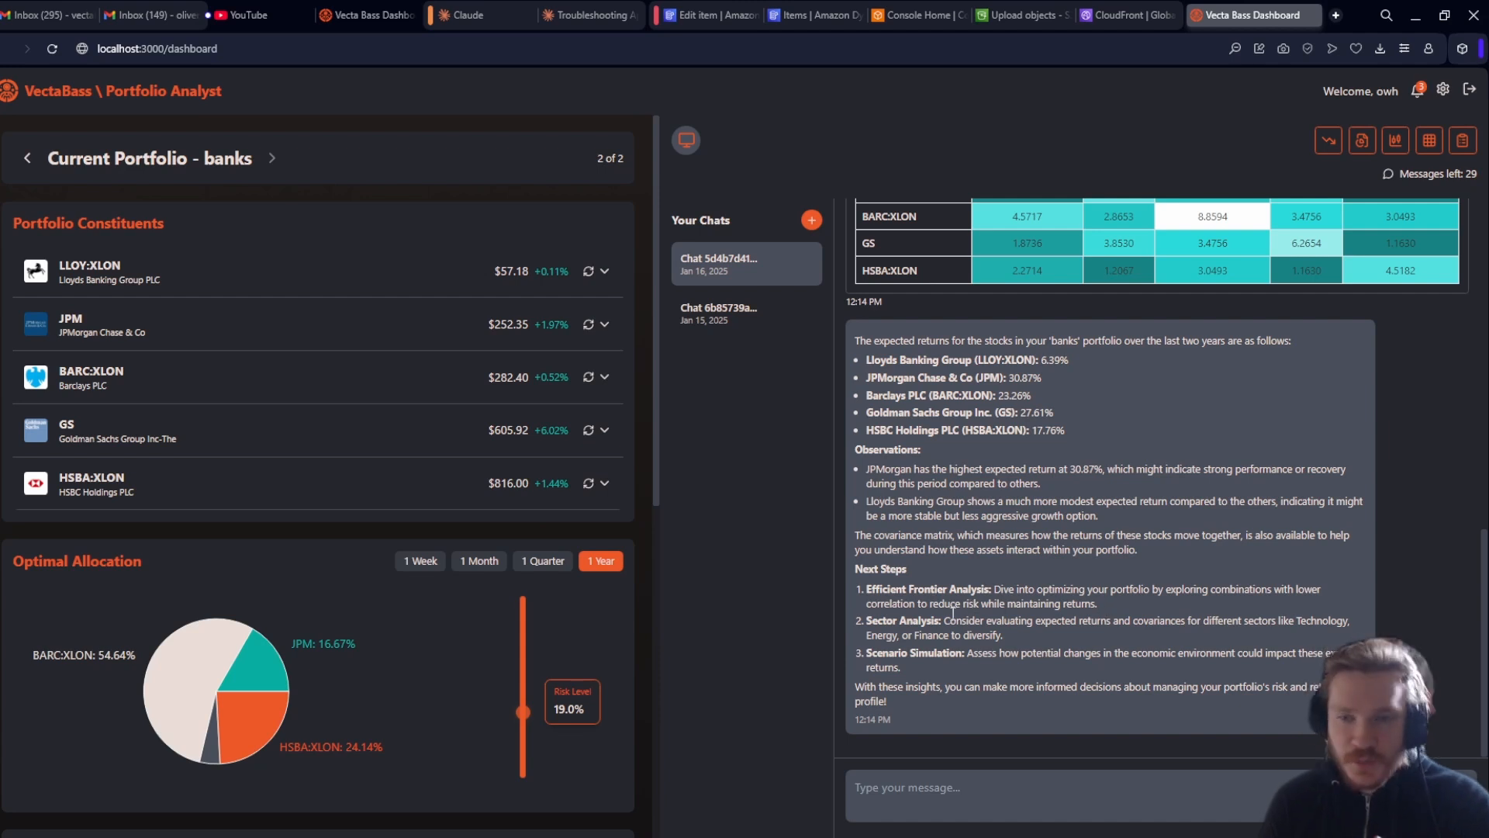
Send the agent the message "Sector Analysis with my portfolio tech".
{"action": "left_click", "coordinate": [1114, 783]}
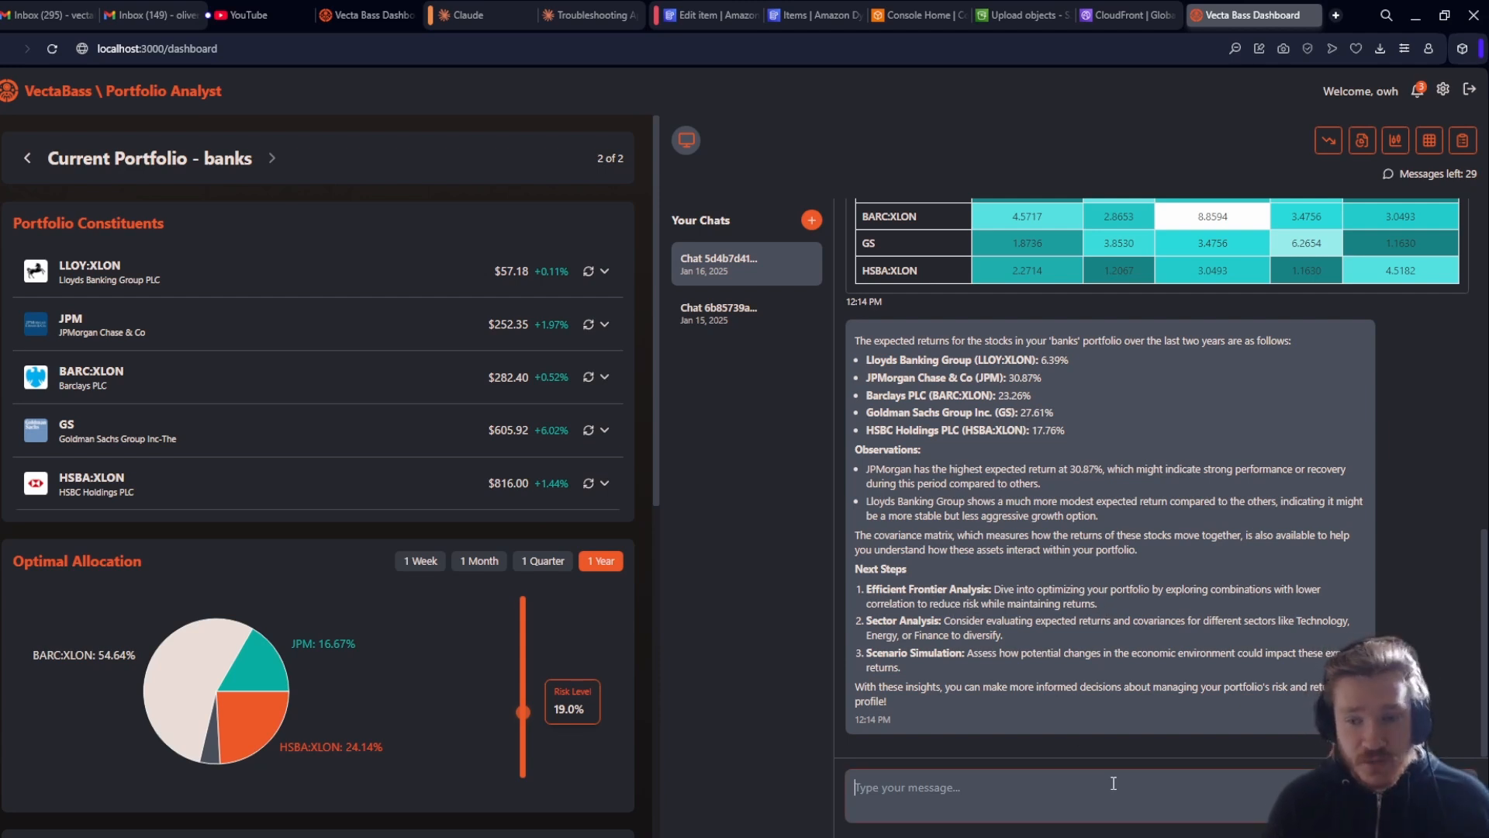
{"action": "type", "text": "Sec"}
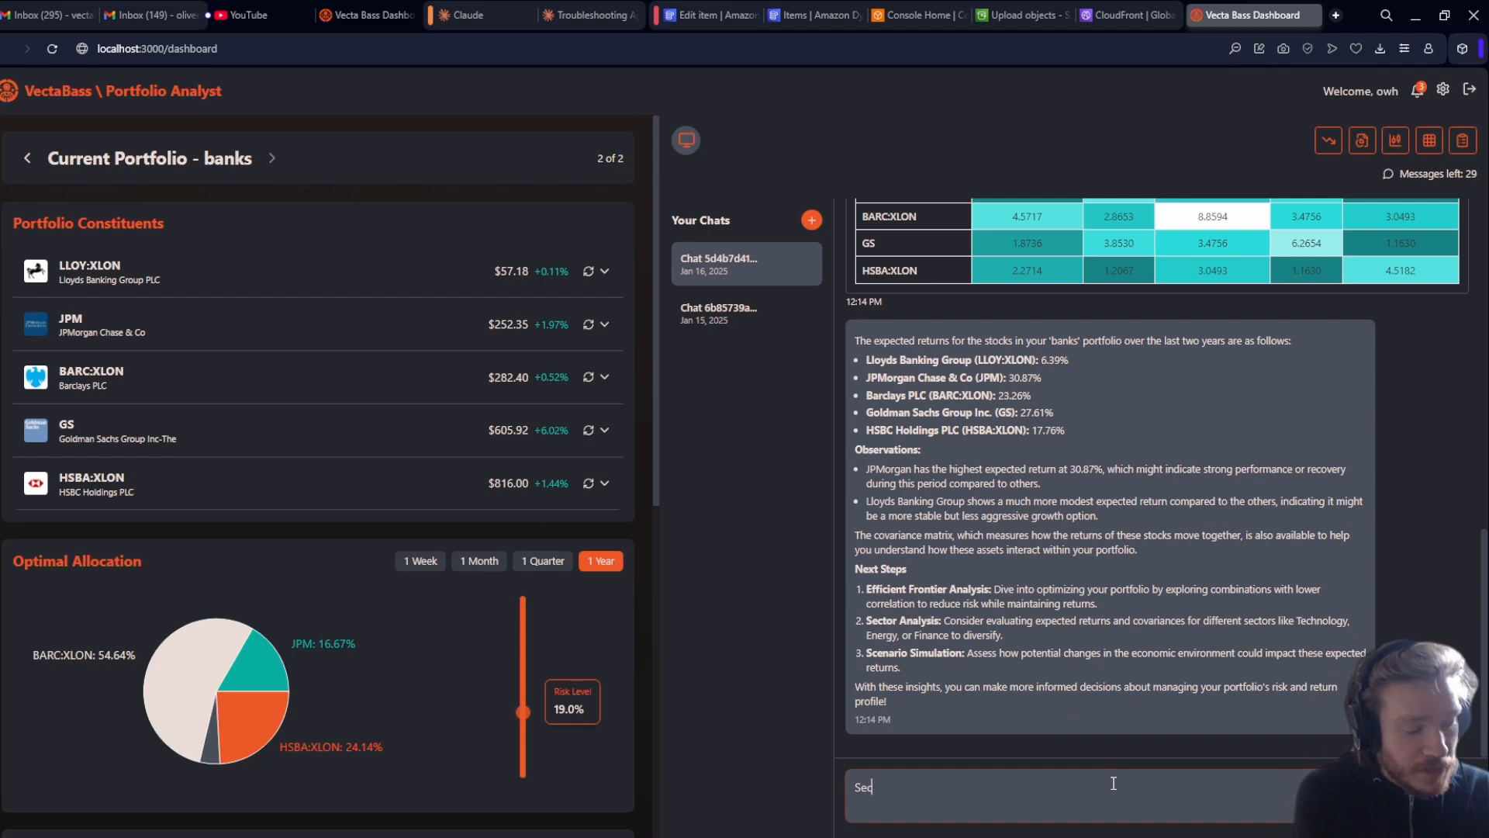
{"action": "type", "text": "tor Analysis "}
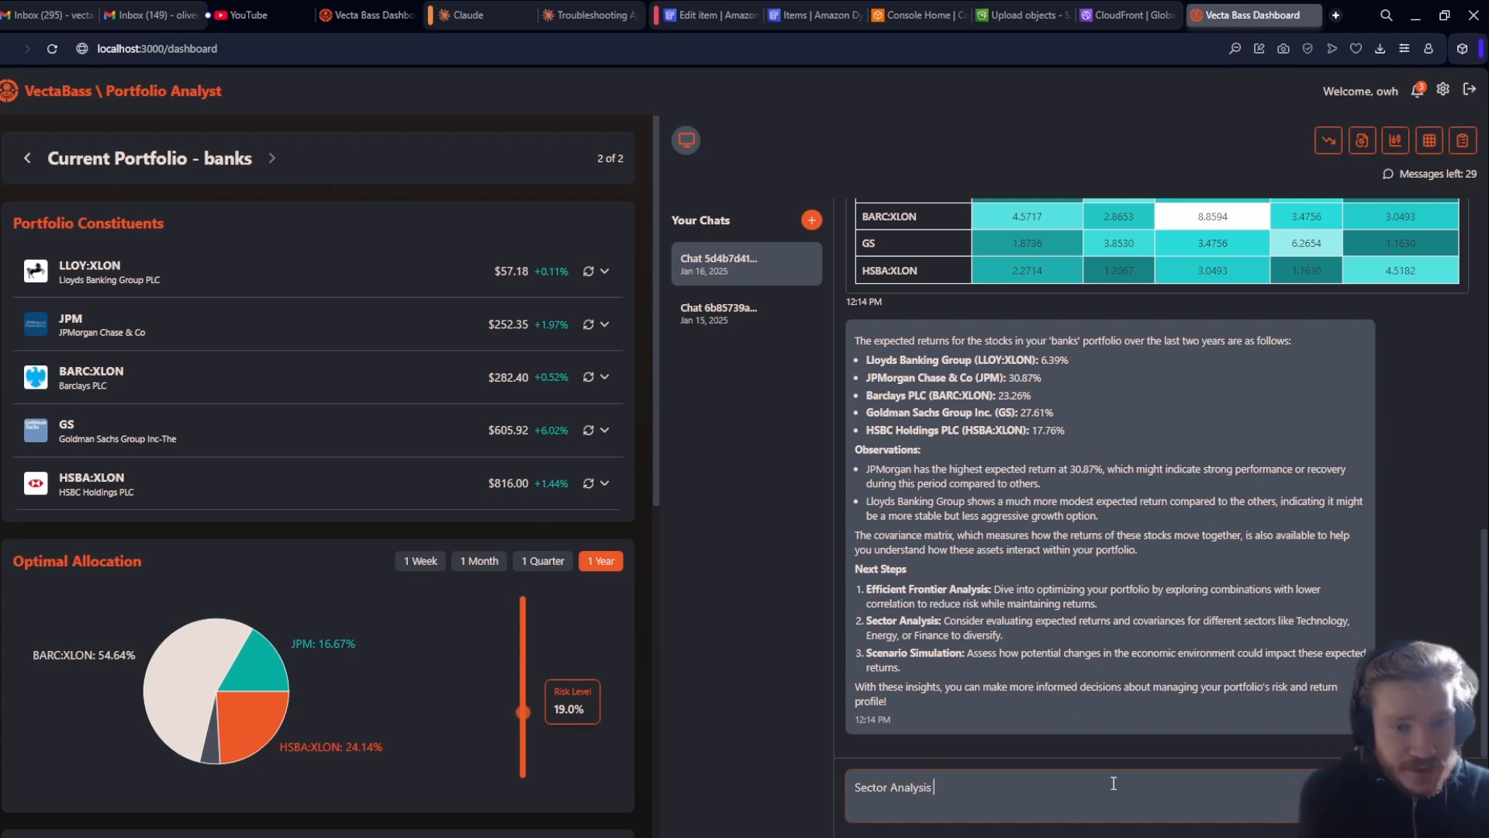
{"action": "type", "text": "with my por"}
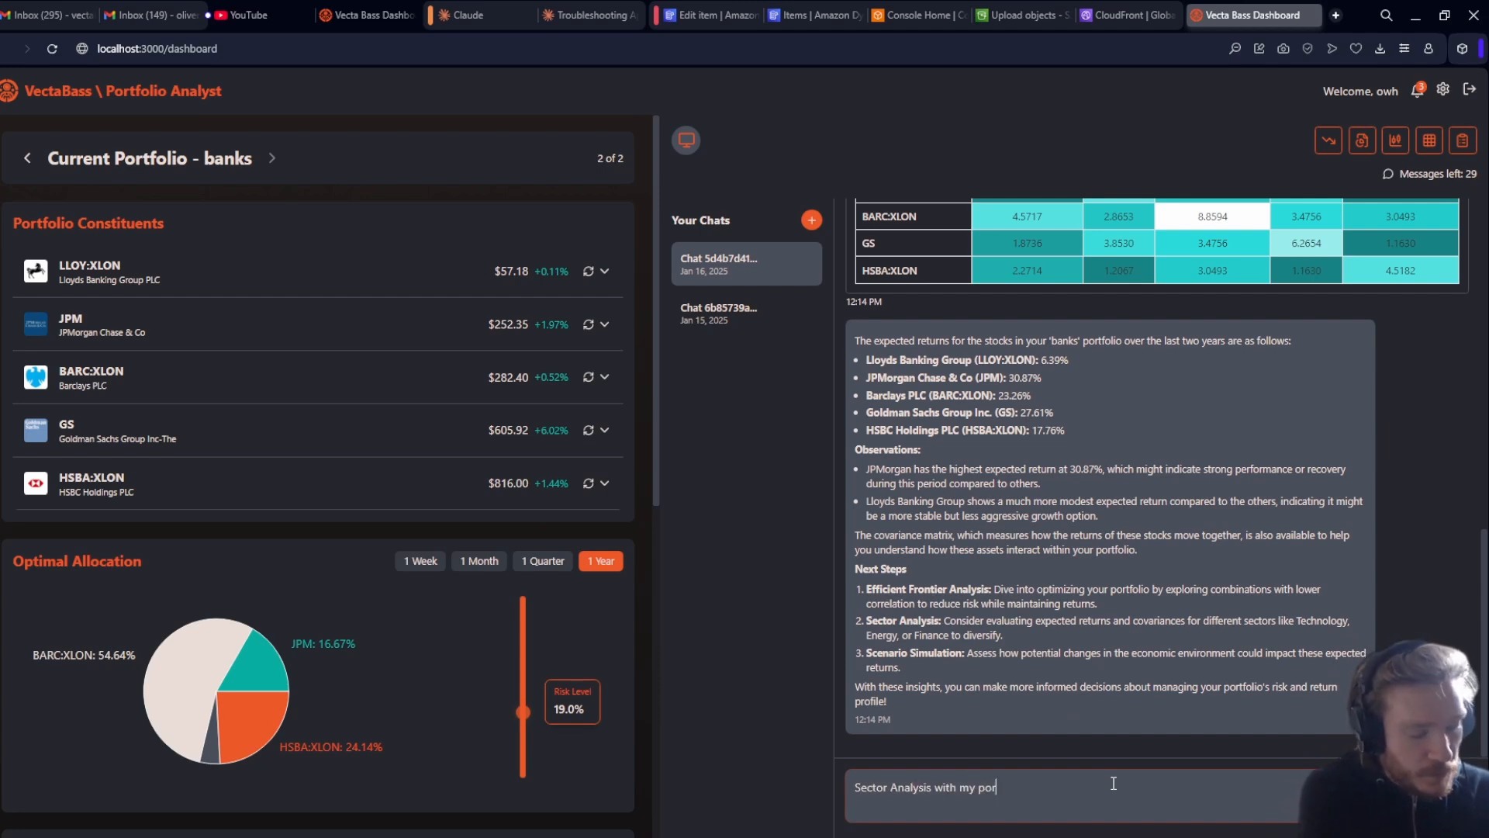
{"action": "type", "text": "tfolio "}
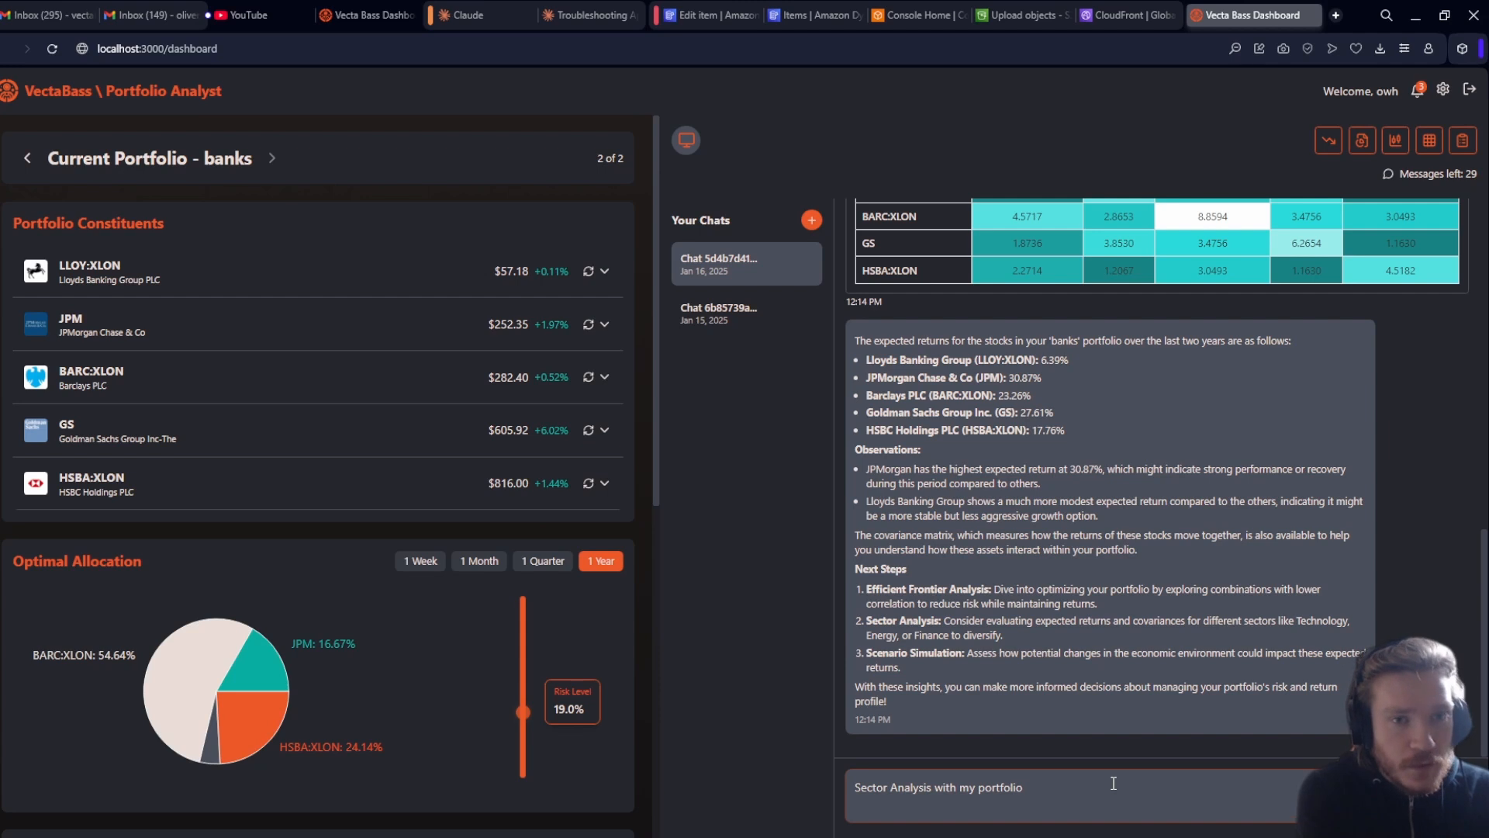
{"action": "type", "text": "data"}
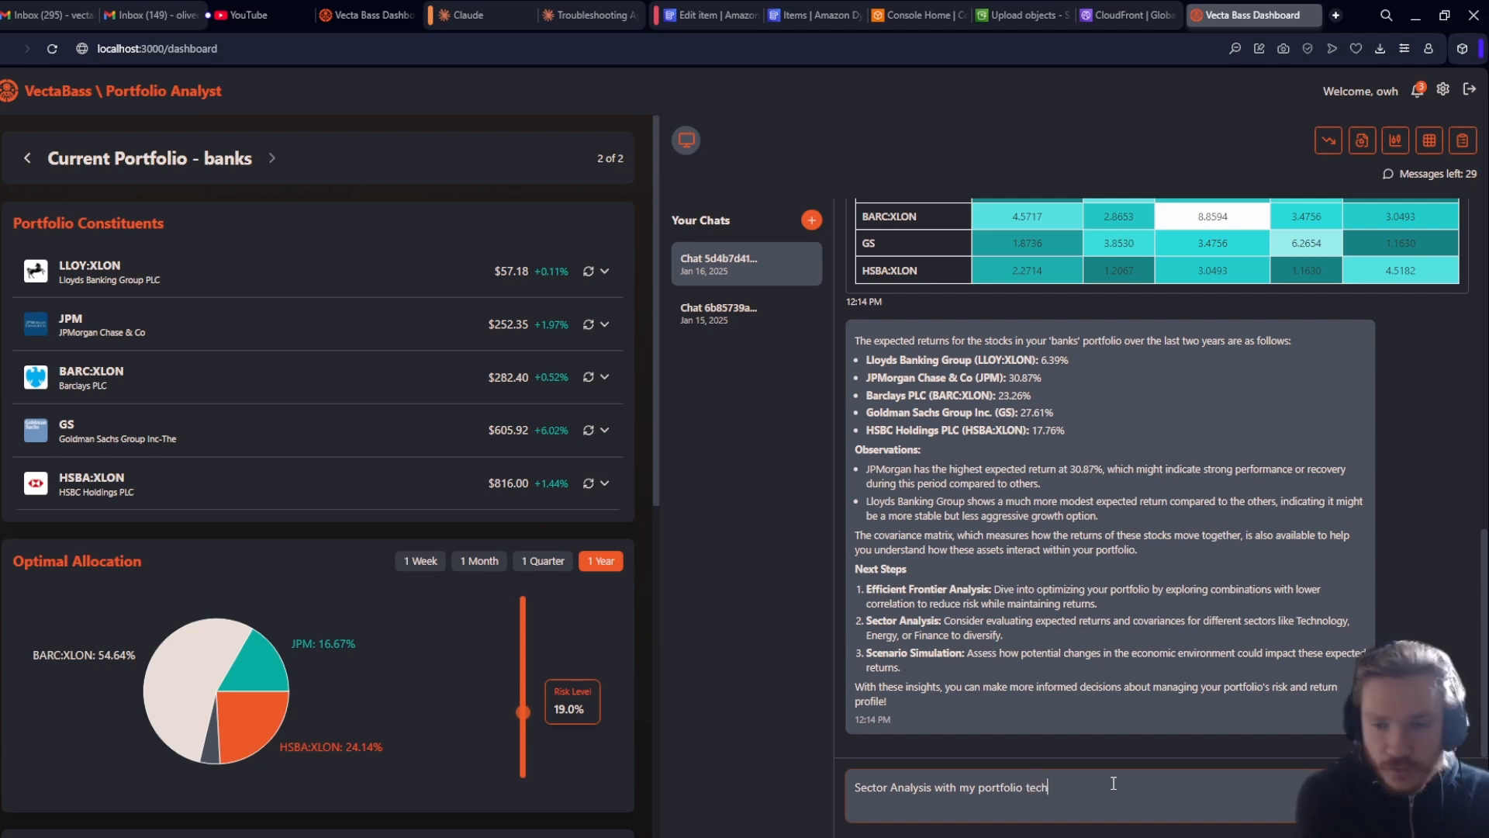
{"action": "key", "text": "Return"}
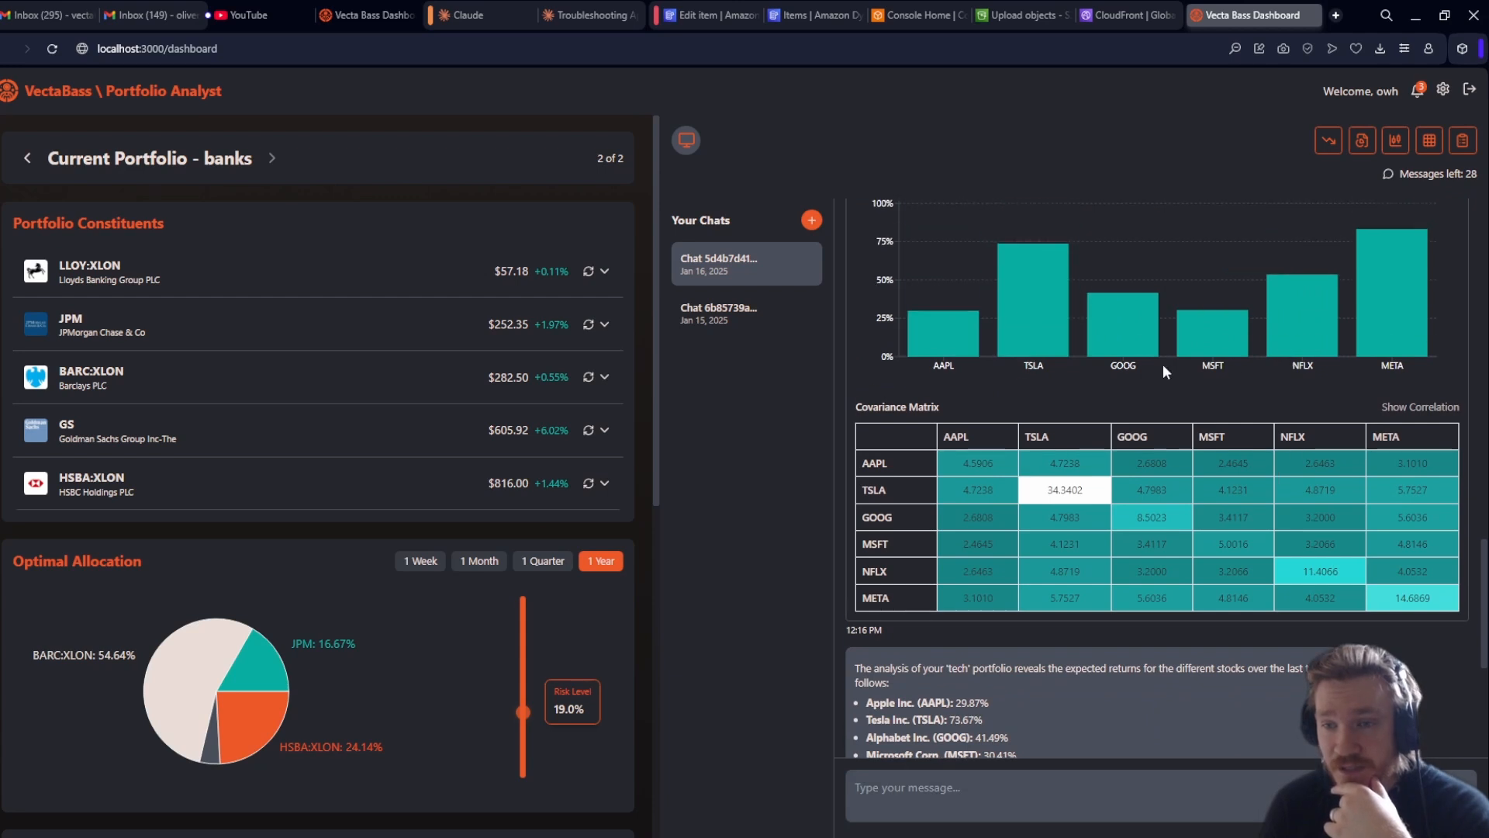
Toggle the tech stocks' matrix between correlation and covariance, and read the agent's analysis and next steps below it.
{"action": "left_click", "coordinate": [1398, 409]}
{"action": "left_click", "coordinate": [1400, 416]}
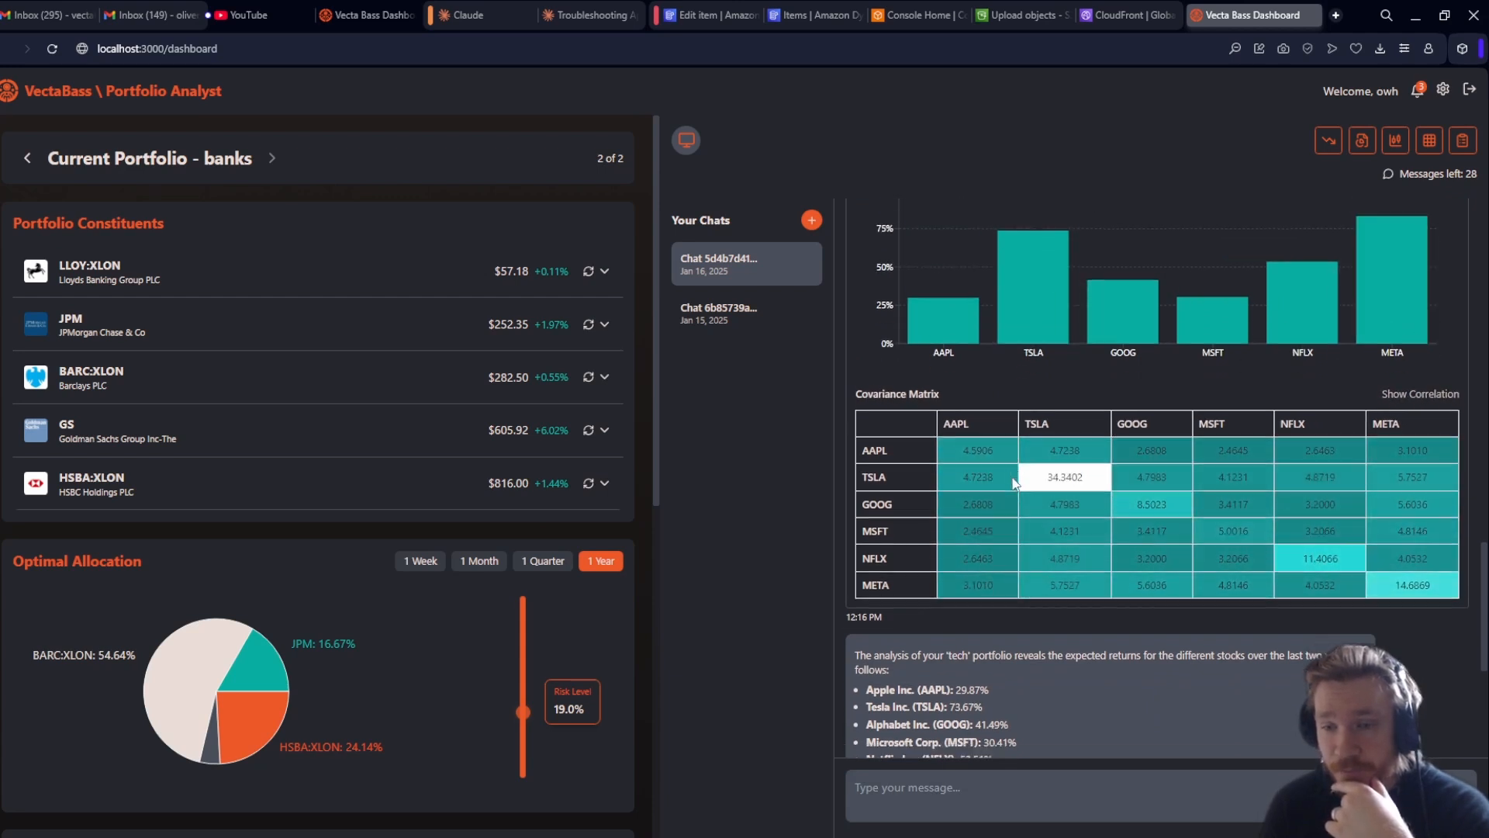
{"action": "scroll", "coordinate": [1012, 476], "scroll_direction": "down", "scroll_amount": 3}
{"action": "scroll", "coordinate": [1012, 476], "scroll_direction": "down", "scroll_amount": 1}
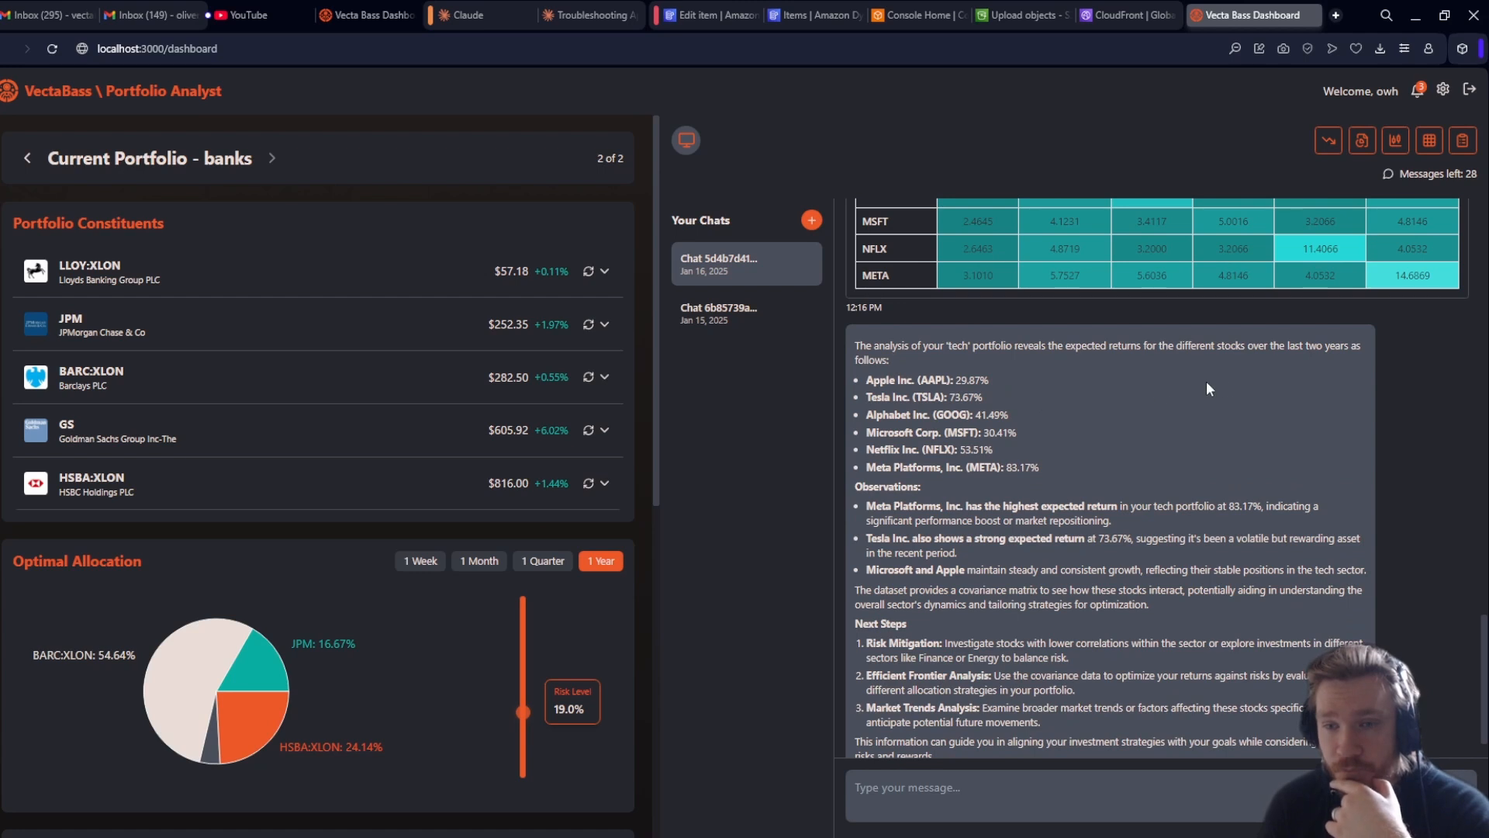
{"action": "scroll", "coordinate": [940, 458], "scroll_direction": "down", "scroll_amount": 1}
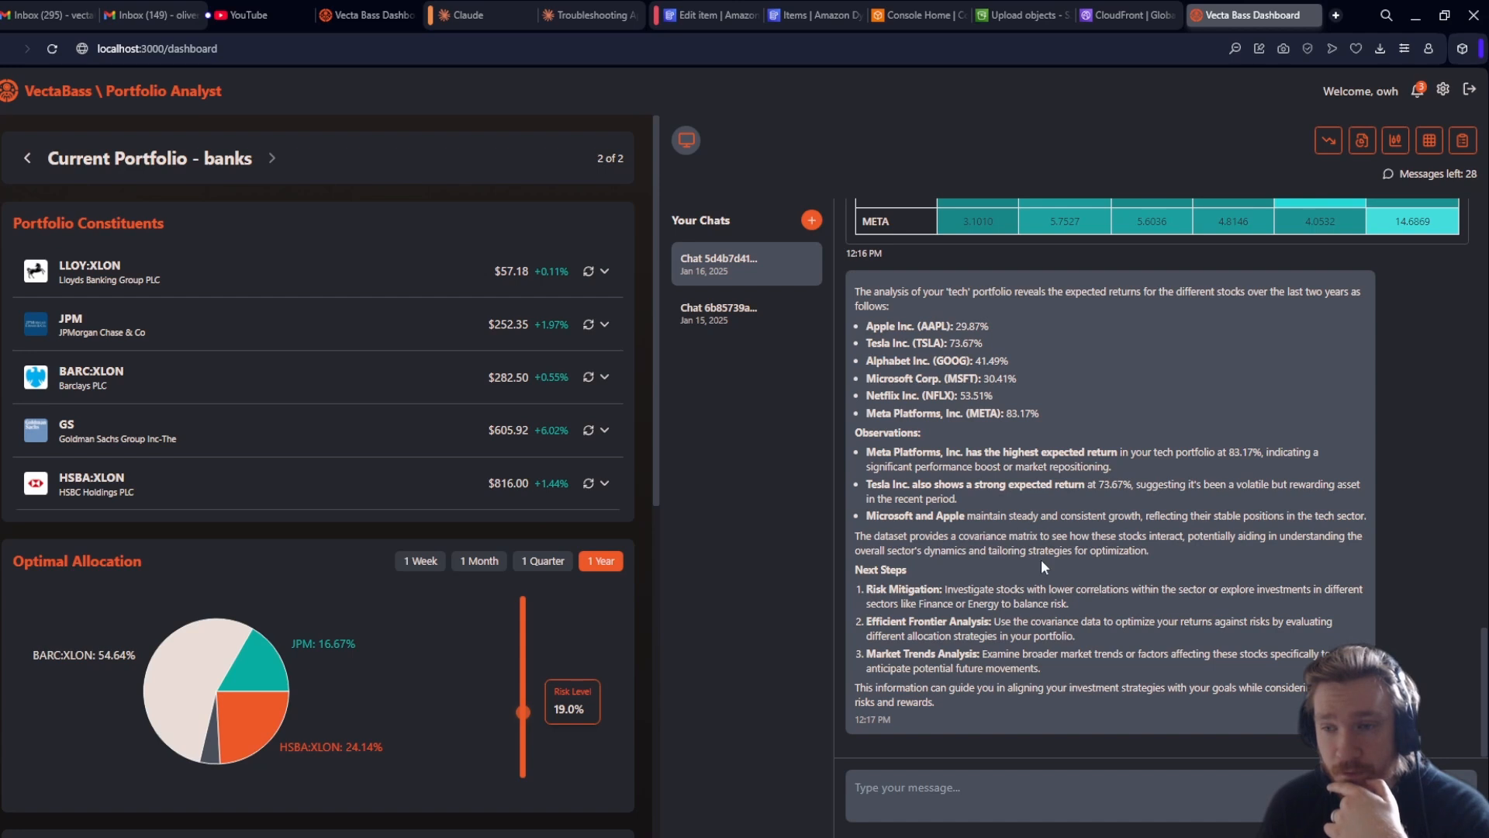
Send the agent the message "Compare to the banks sector".
{"action": "left_click", "coordinate": [985, 779]}
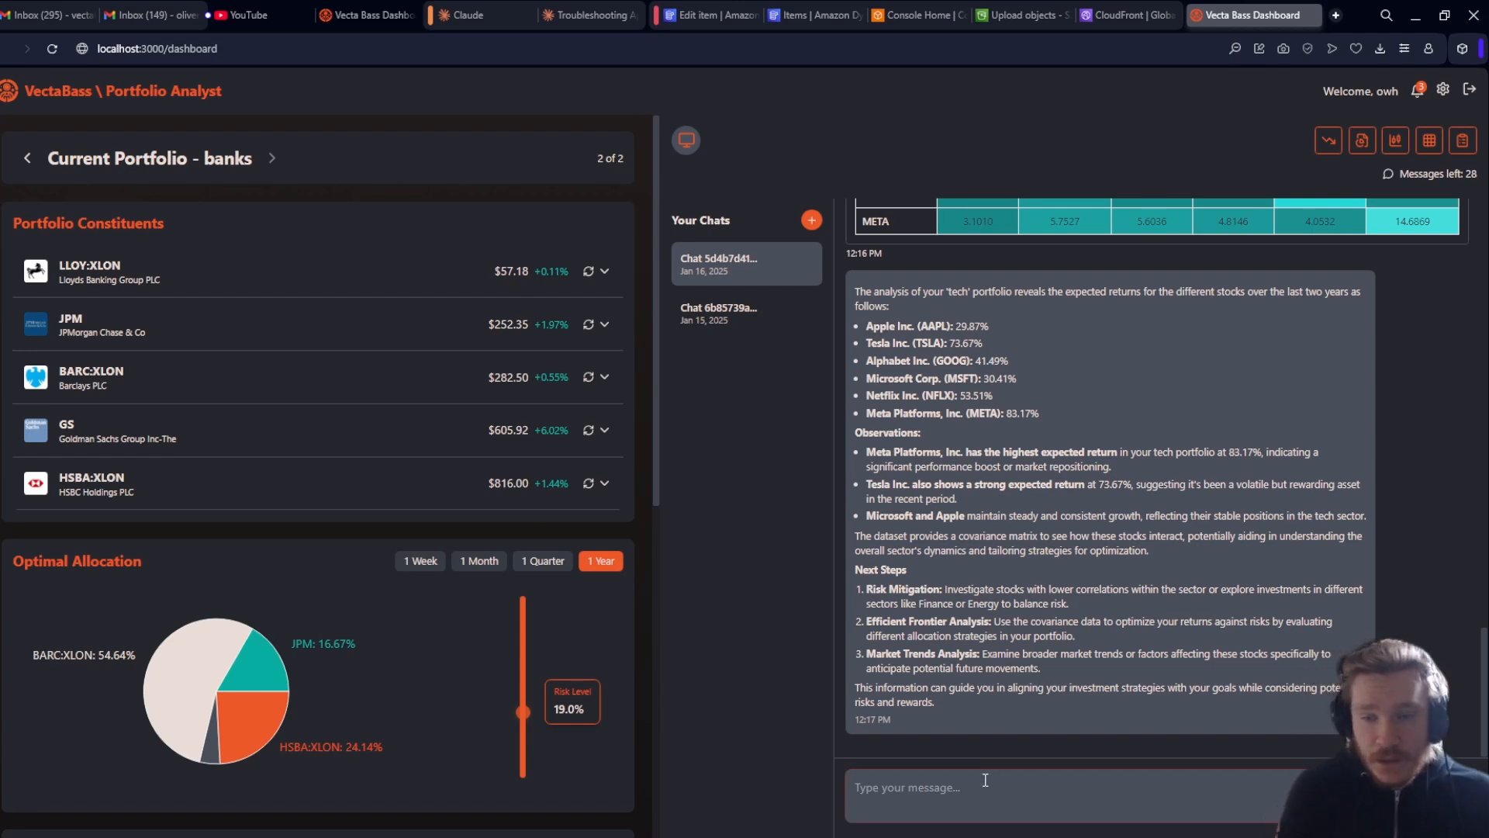
{"action": "type", "text": "Compare "}
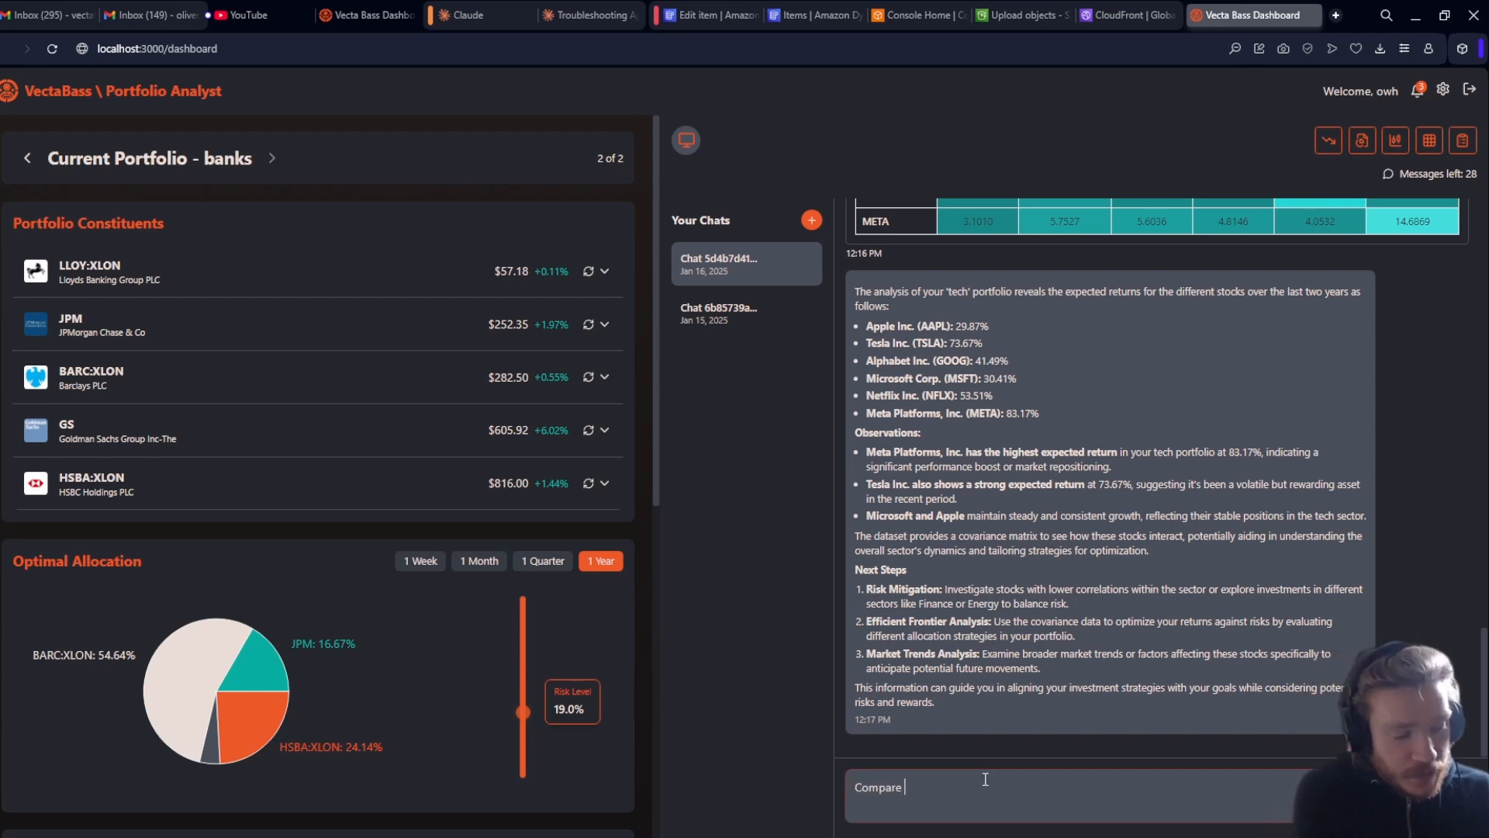
{"action": "type", "text": "to the bankls "}
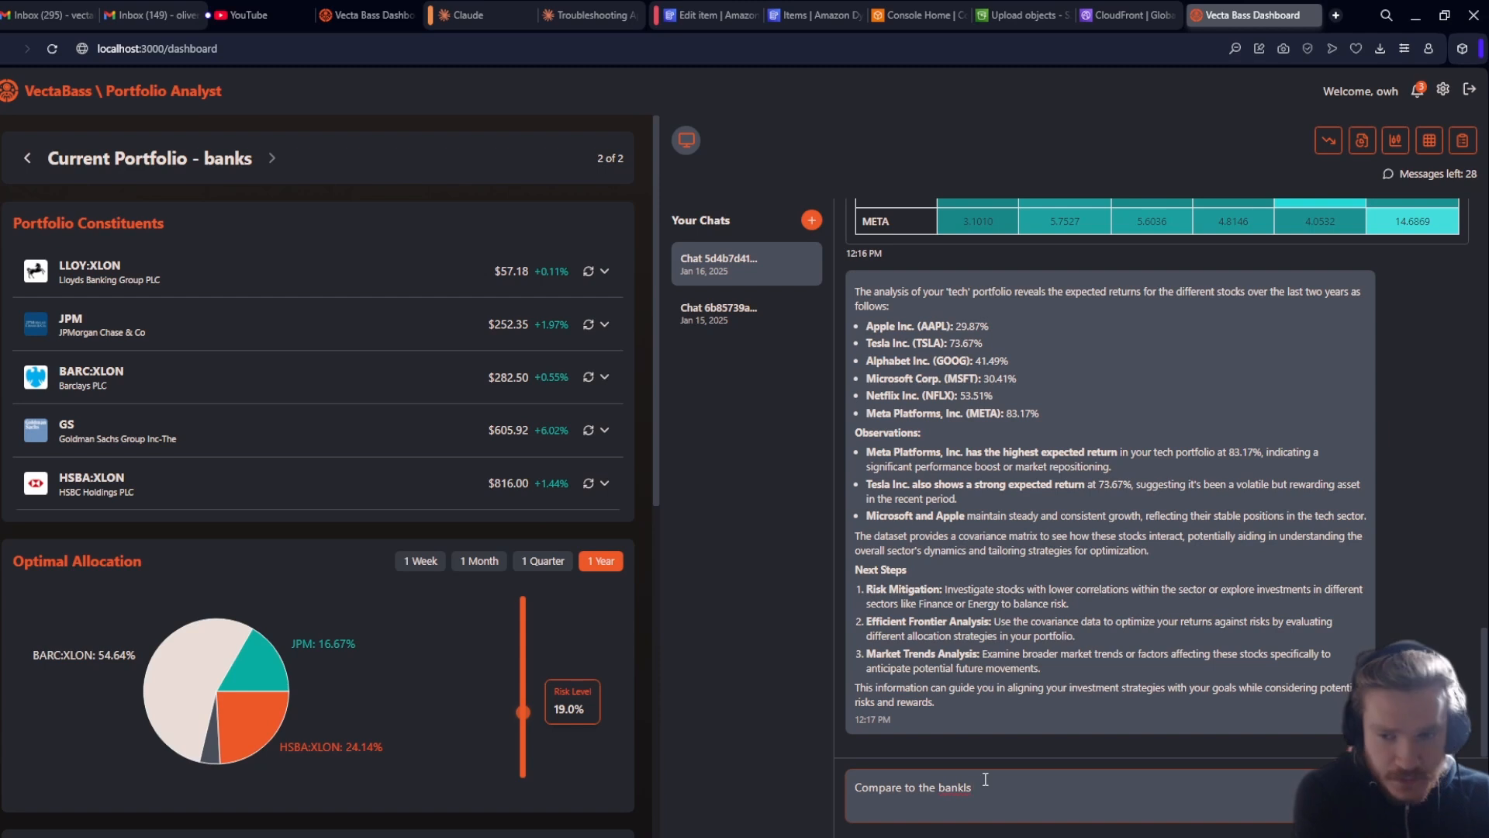
{"action": "type", "text": "sector"}
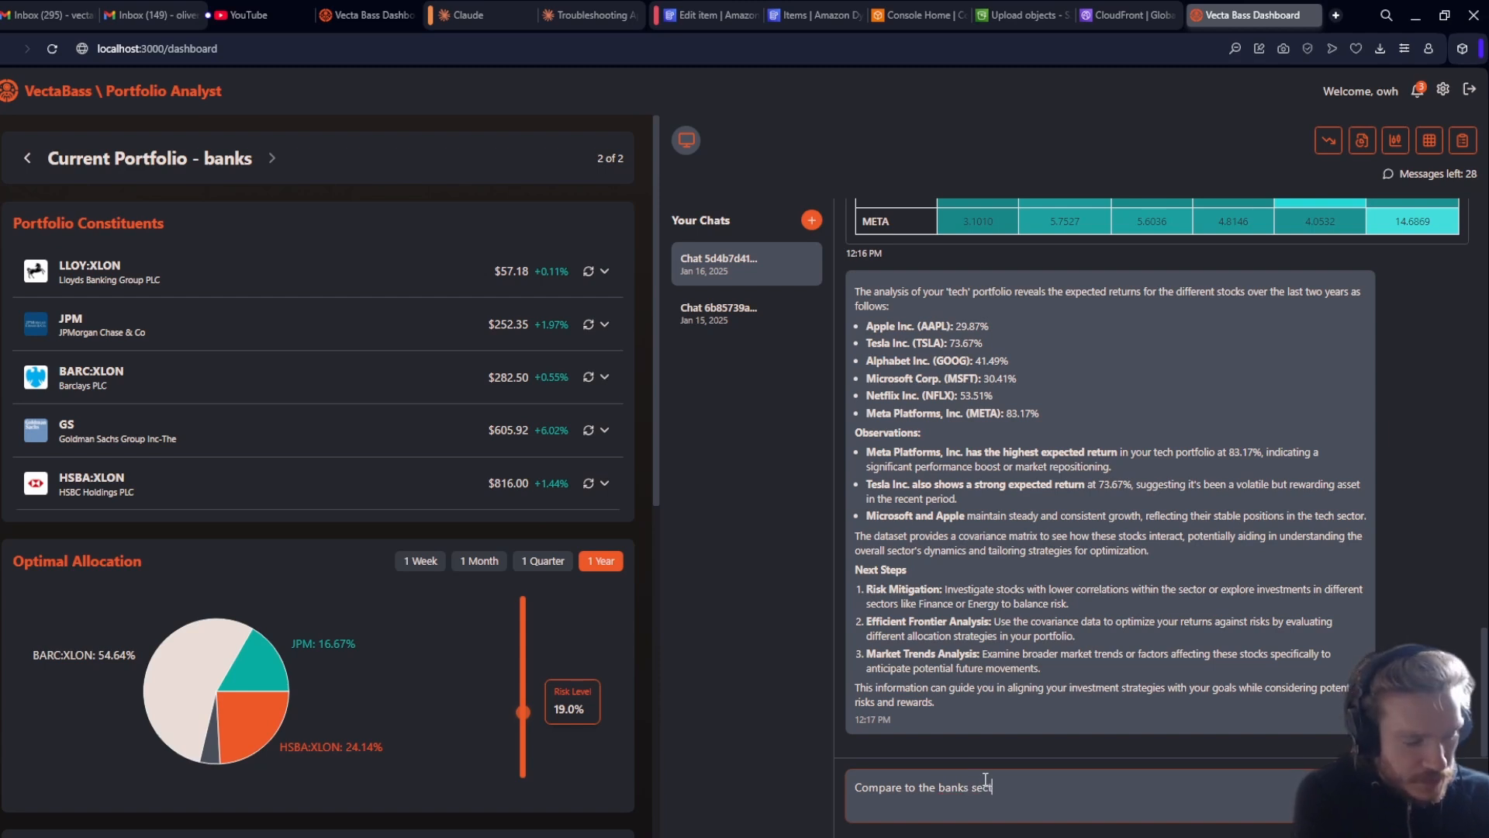
{"action": "key", "text": "Return"}
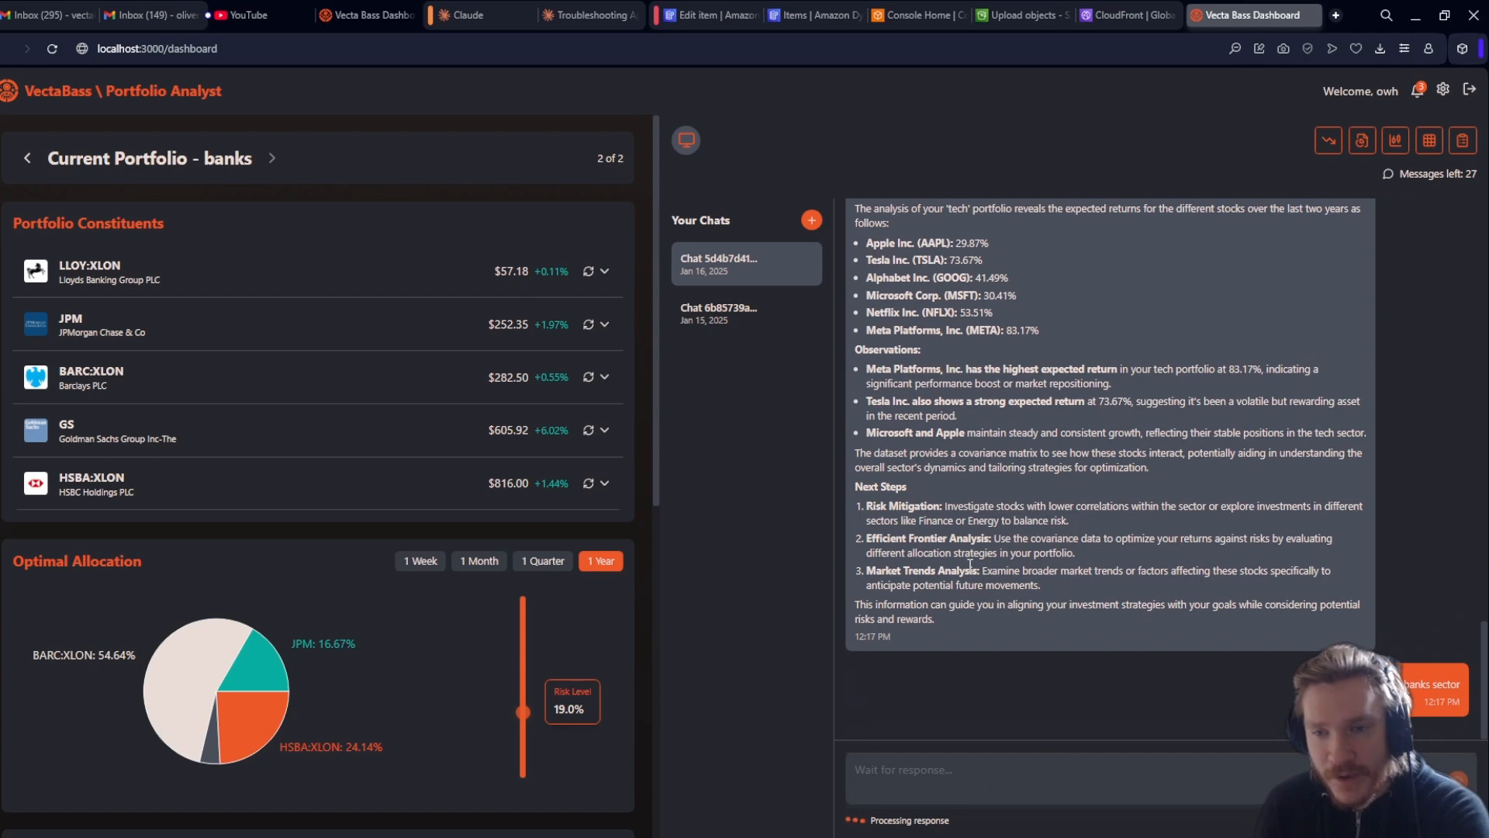
Review the tech analysis's risk mitigation advice, and read the agent's tech-versus-banks comparison of returns, volatility, diversification and next steps.
{"action": "left_click_drag", "start_coordinate": [866, 506], "coordinate": [940, 505]}
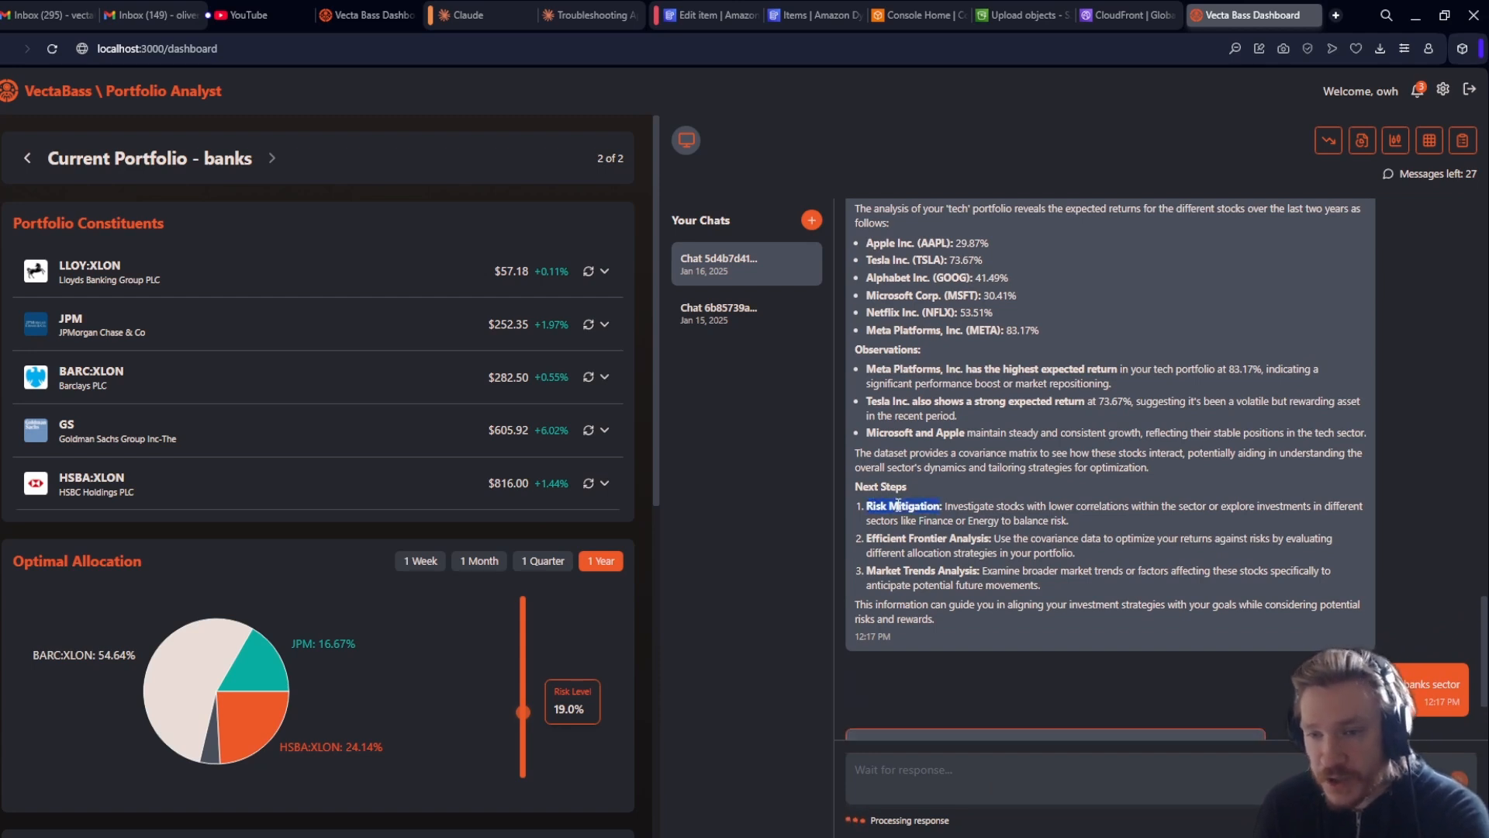
{"action": "left_click", "coordinate": [1069, 520]}
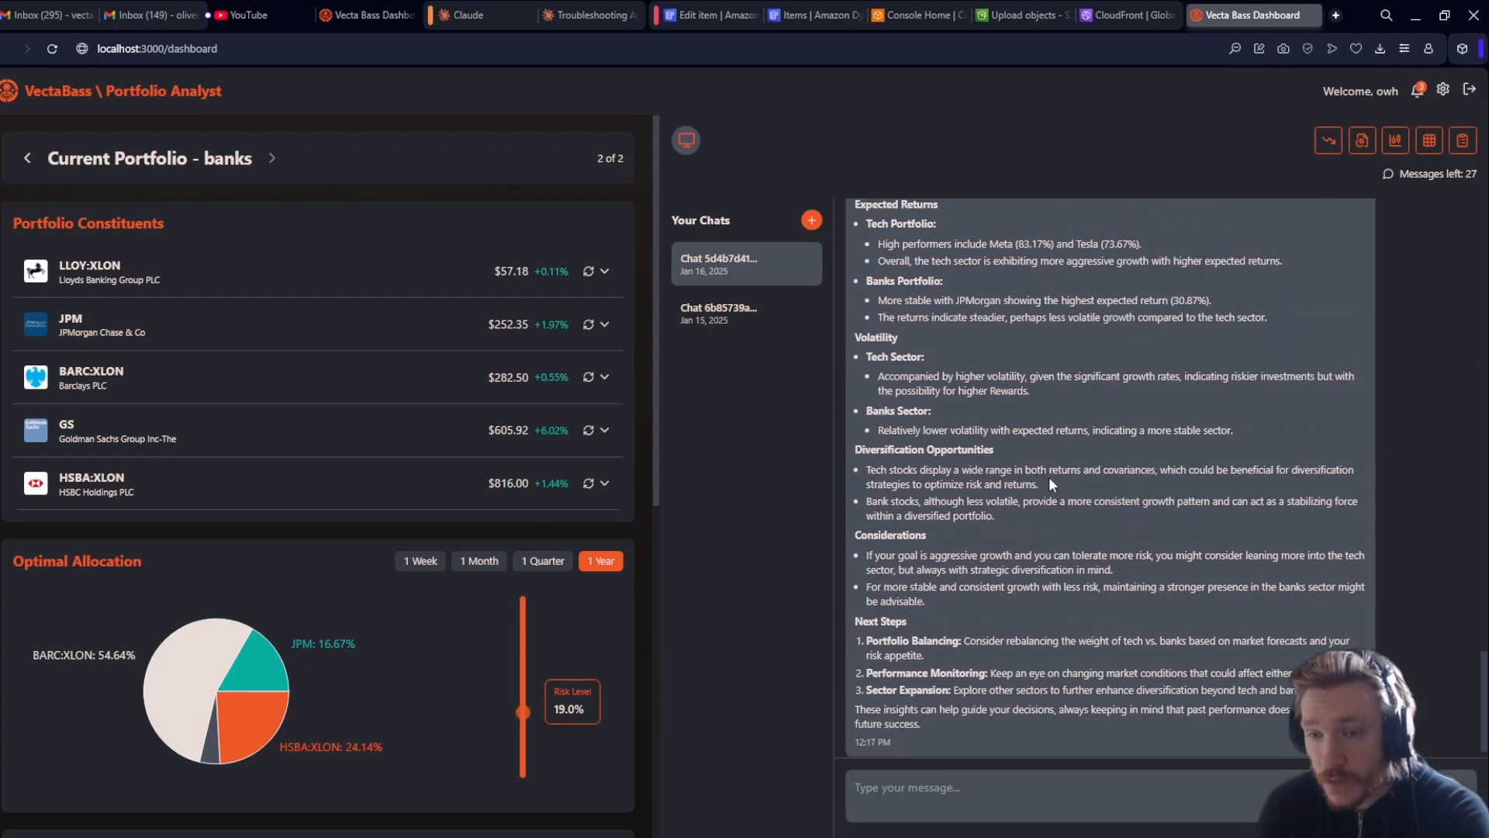
{"action": "scroll", "coordinate": [1050, 479], "scroll_direction": "up", "scroll_amount": 1}
{"action": "scroll", "coordinate": [916, 355], "scroll_direction": "up", "scroll_amount": 3}
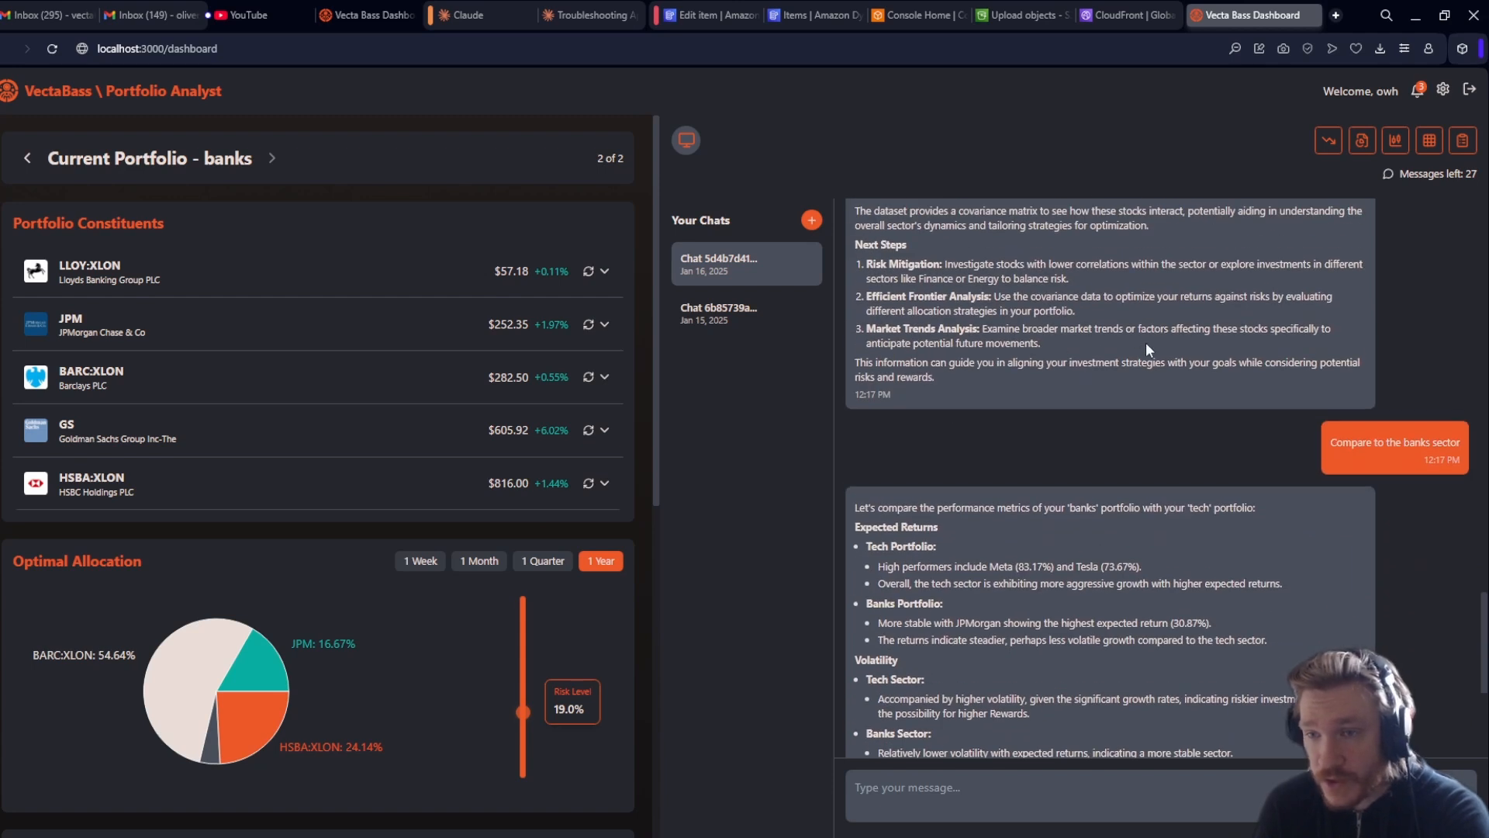
{"action": "scroll", "coordinate": [1047, 401], "scroll_direction": "down", "scroll_amount": 3}
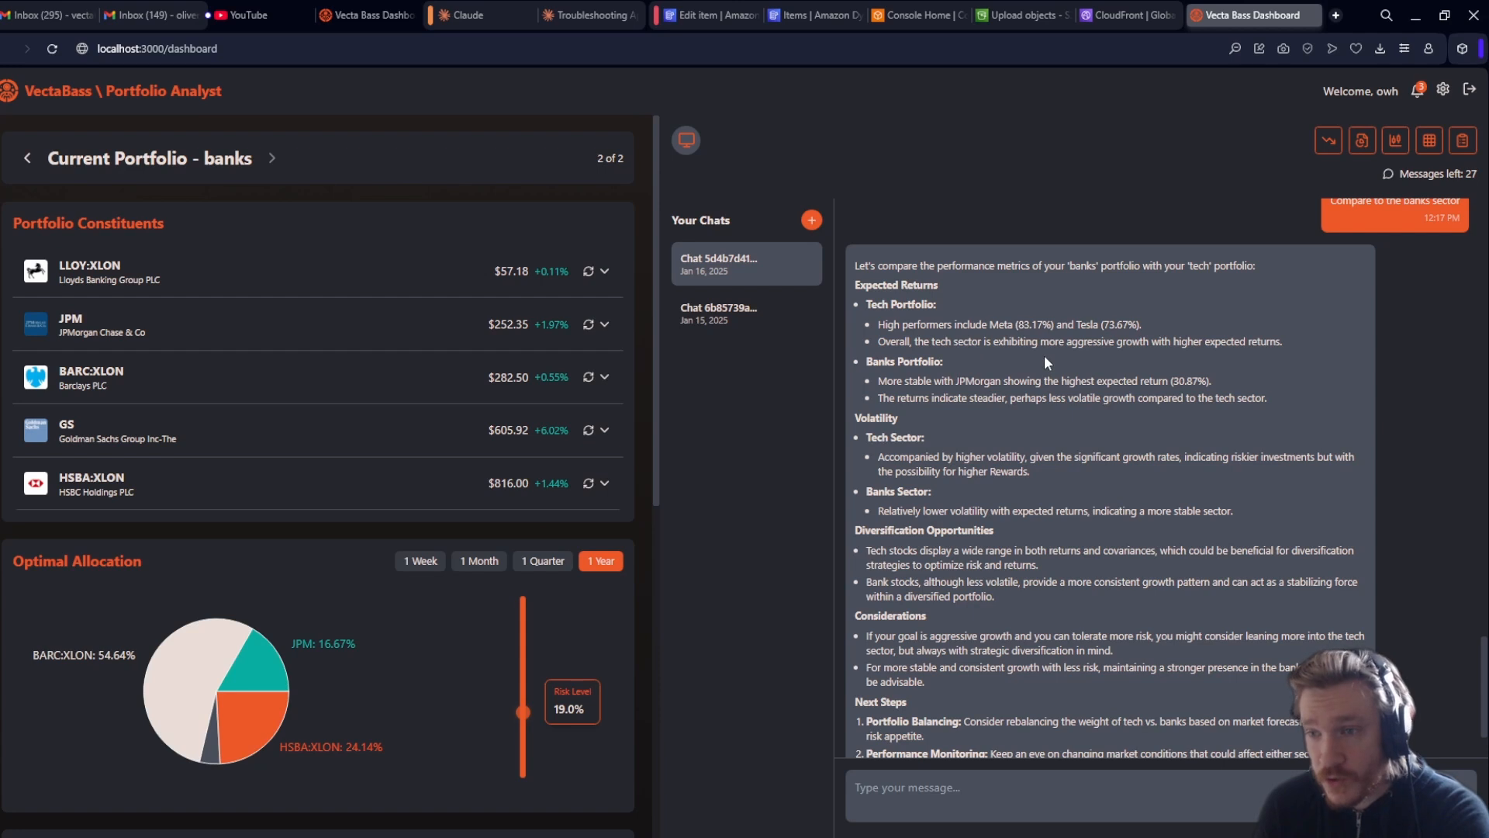
{"action": "scroll", "coordinate": [962, 349], "scroll_direction": "down", "scroll_amount": 1}
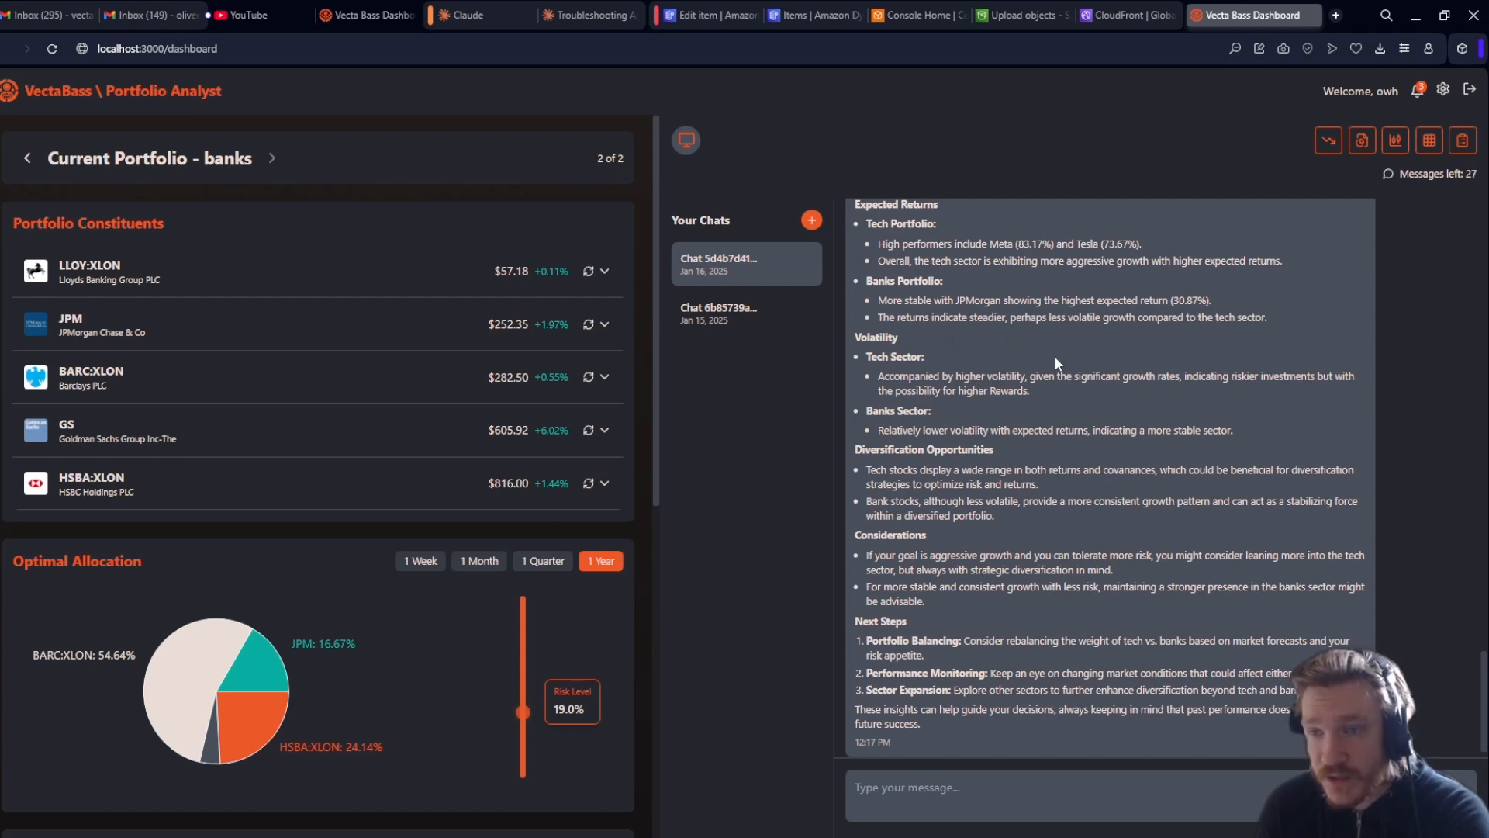
{"action": "scroll", "coordinate": [1024, 350], "scroll_direction": "down", "scroll_amount": 1}
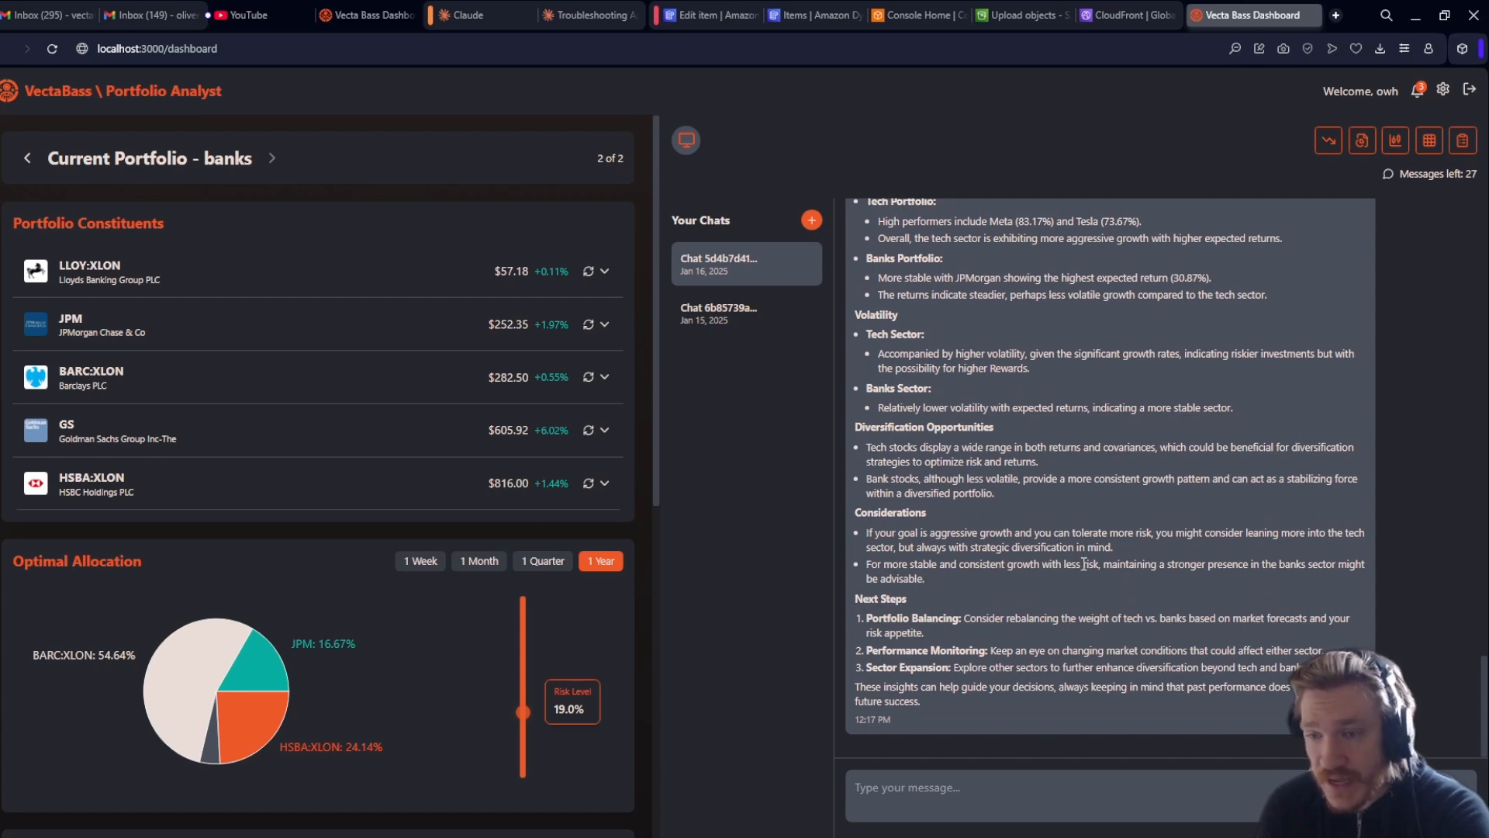
{"action": "scroll", "coordinate": [1008, 496], "scroll_direction": "up", "scroll_amount": 5}
{"action": "scroll", "coordinate": [1041, 500], "scroll_direction": "down", "scroll_amount": 4}
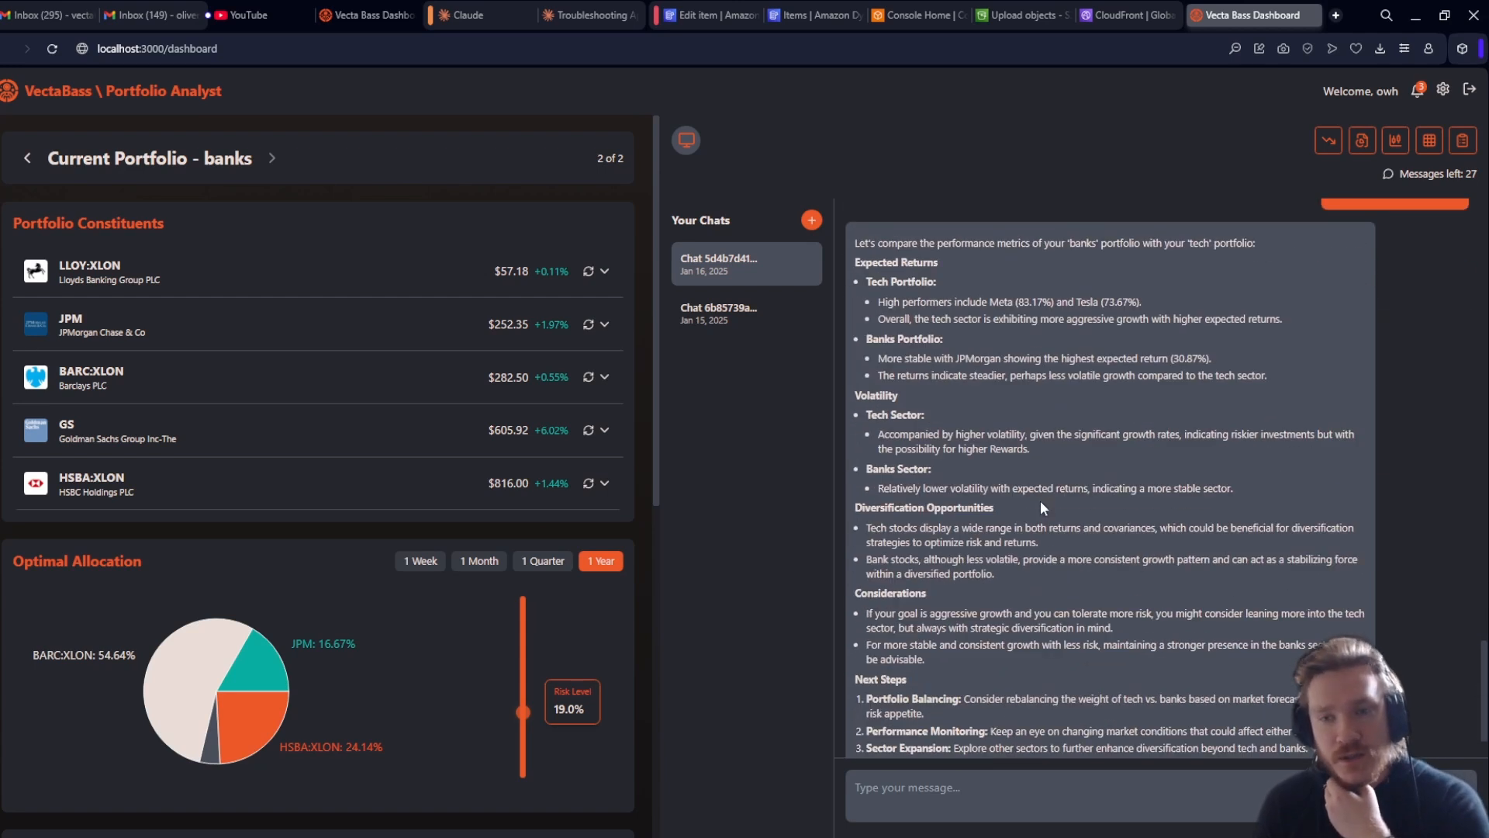
{"action": "scroll", "coordinate": [1040, 500], "scroll_direction": "up", "scroll_amount": 10}
{"action": "scroll", "coordinate": [1040, 502], "scroll_direction": "down", "scroll_amount": 15}
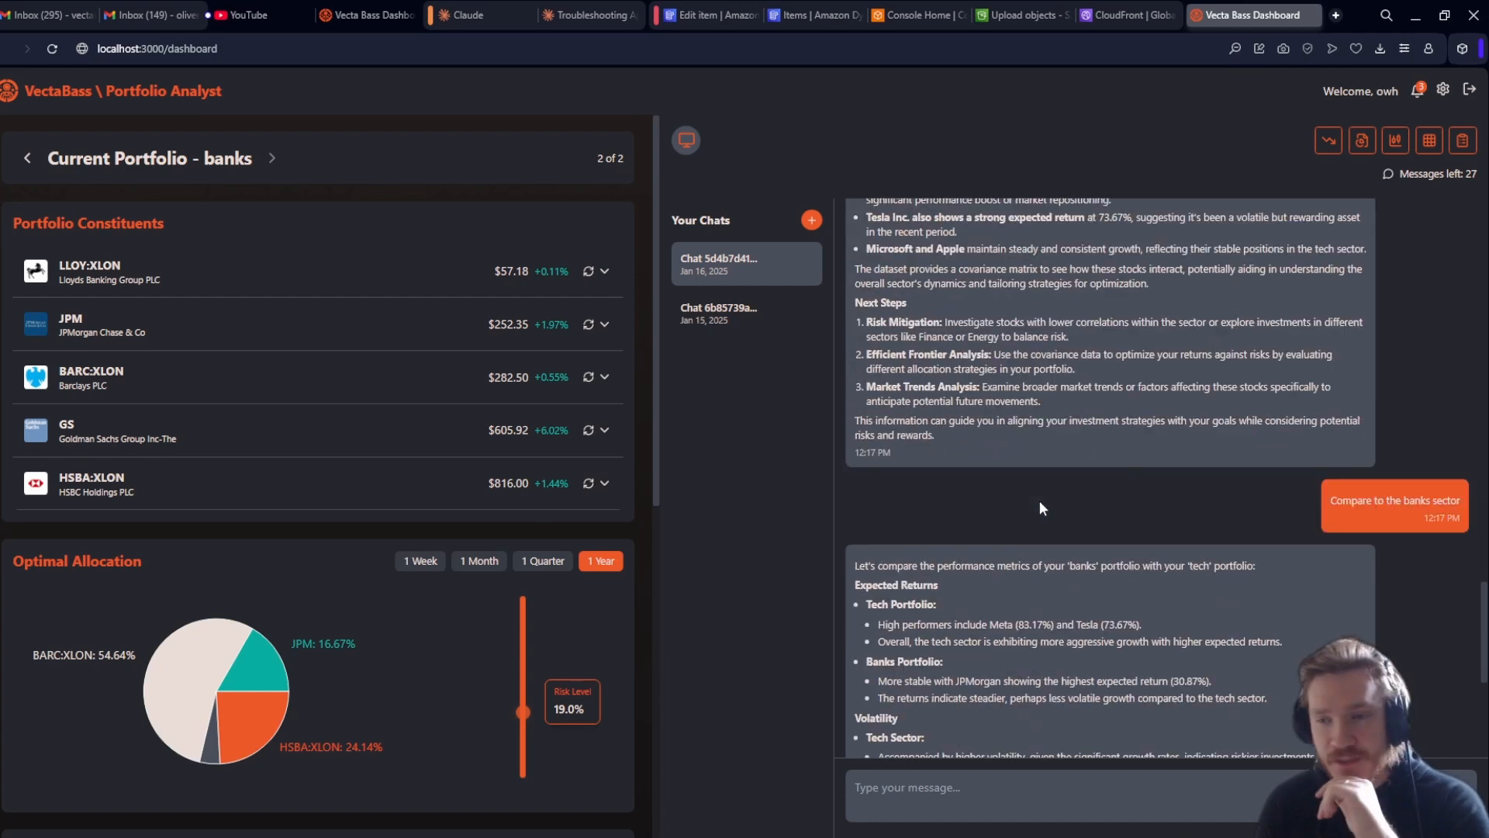
Ask the agent "How can I work out an assets volatility from the covariance matrix".
{"action": "left_click", "coordinate": [1006, 774]}
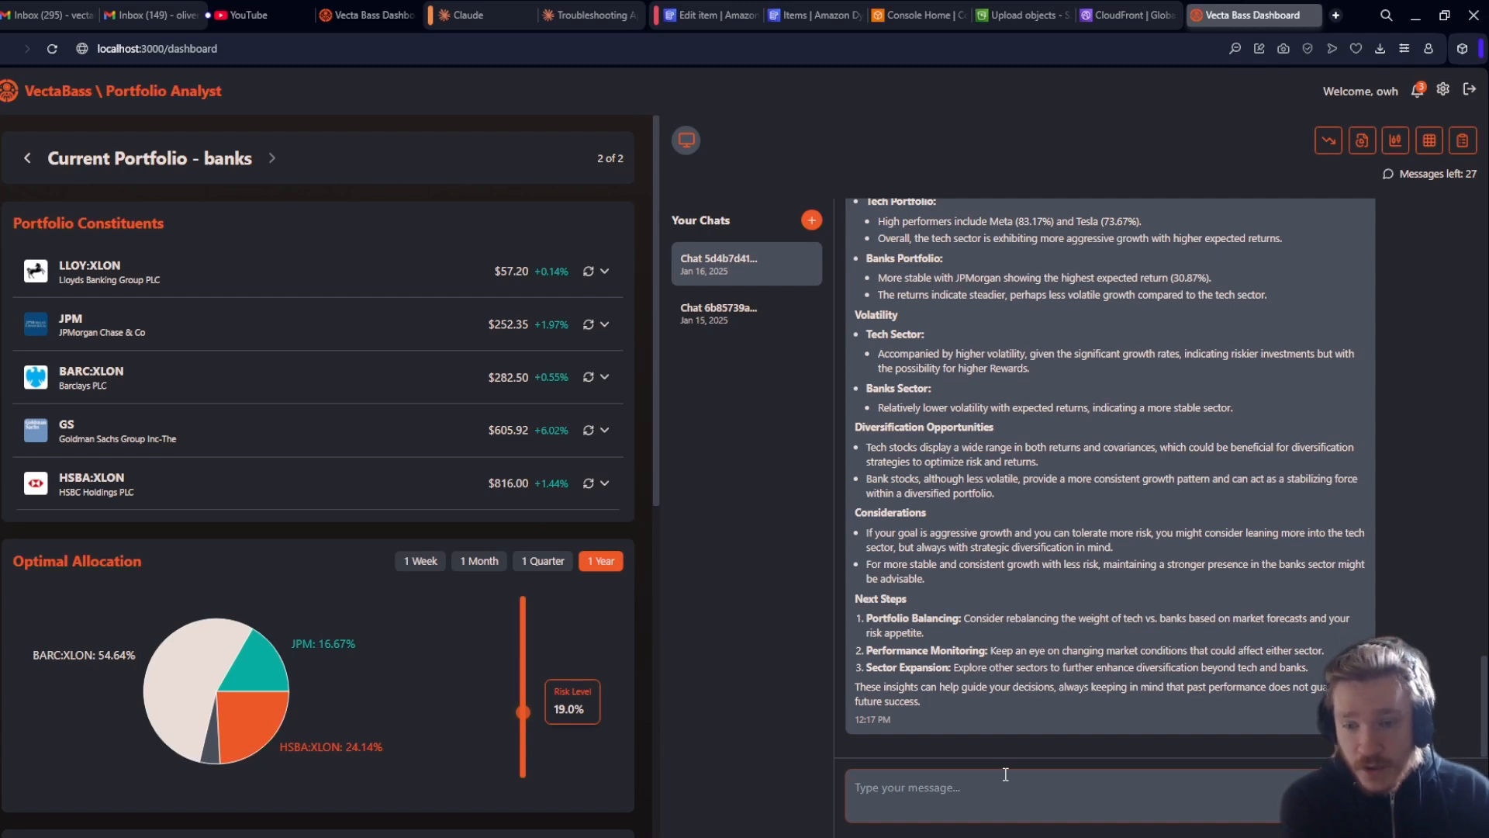
{"action": "type", "text": "How can I work out an assets"}
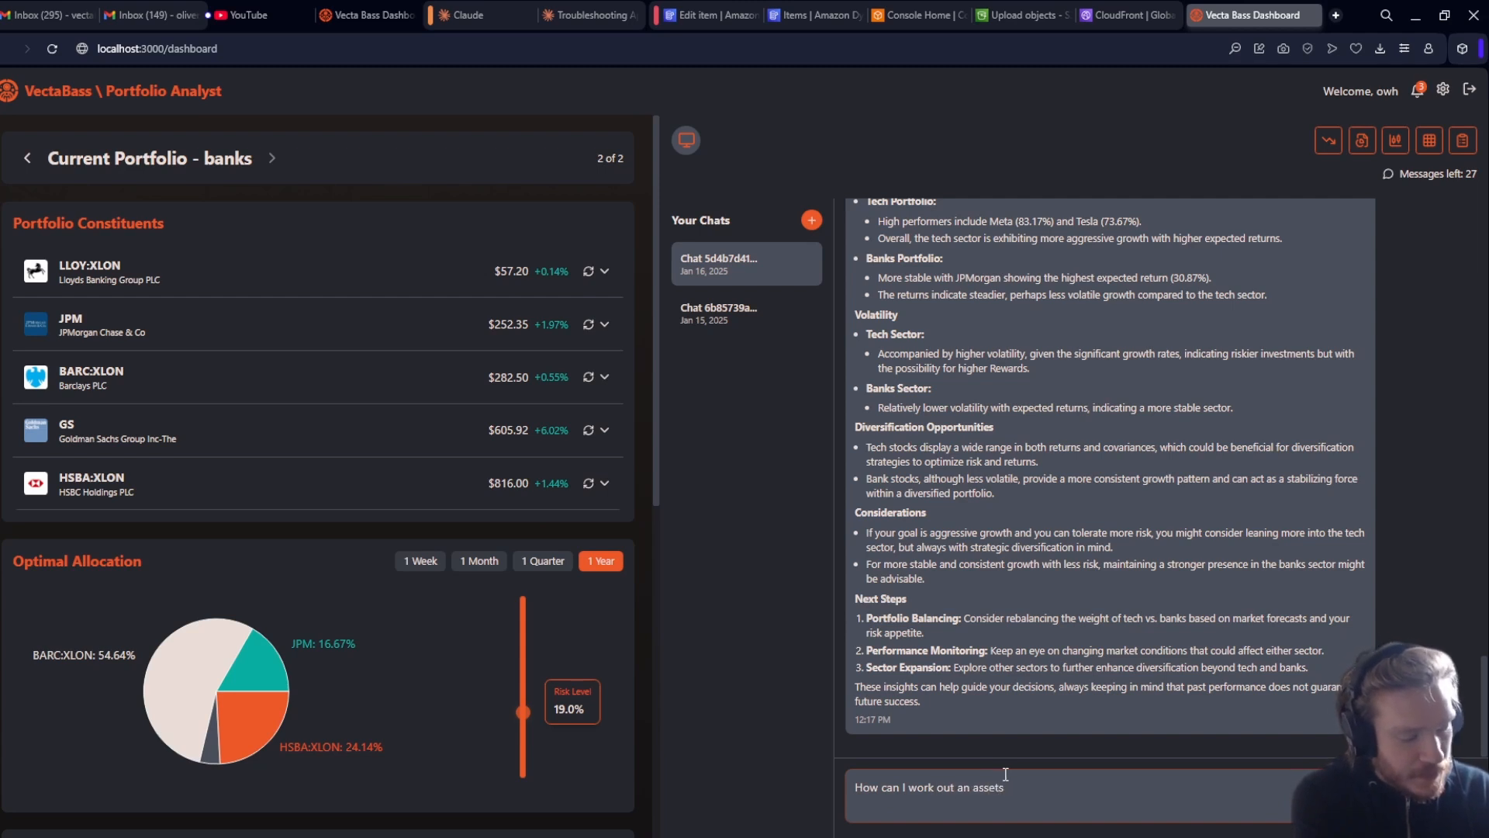
{"action": "type", "text": "volatility from the covarian"}
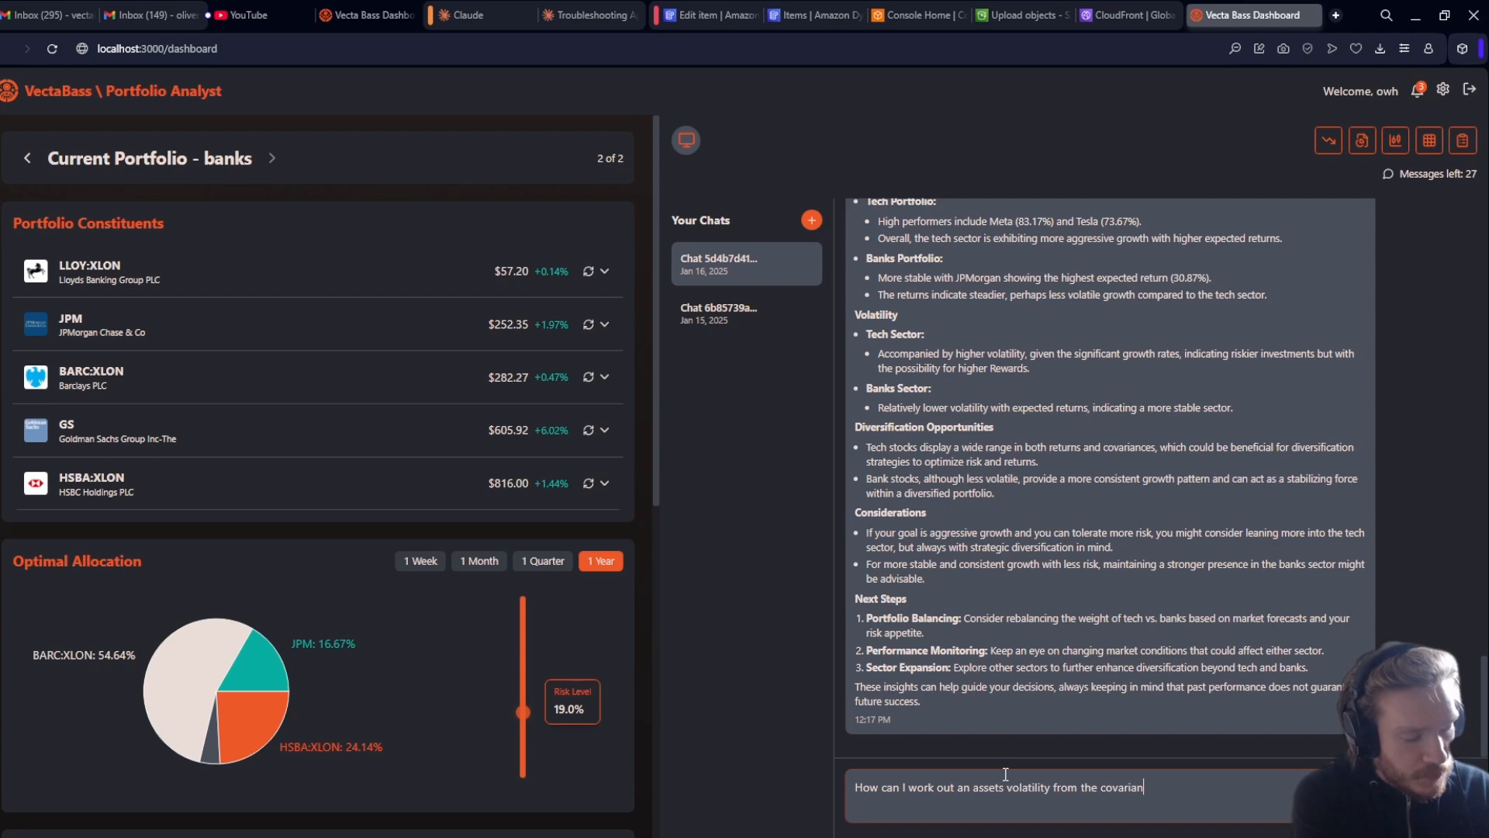
{"action": "type", "text": "ce matrix"}
{"action": "key", "text": "Return"}
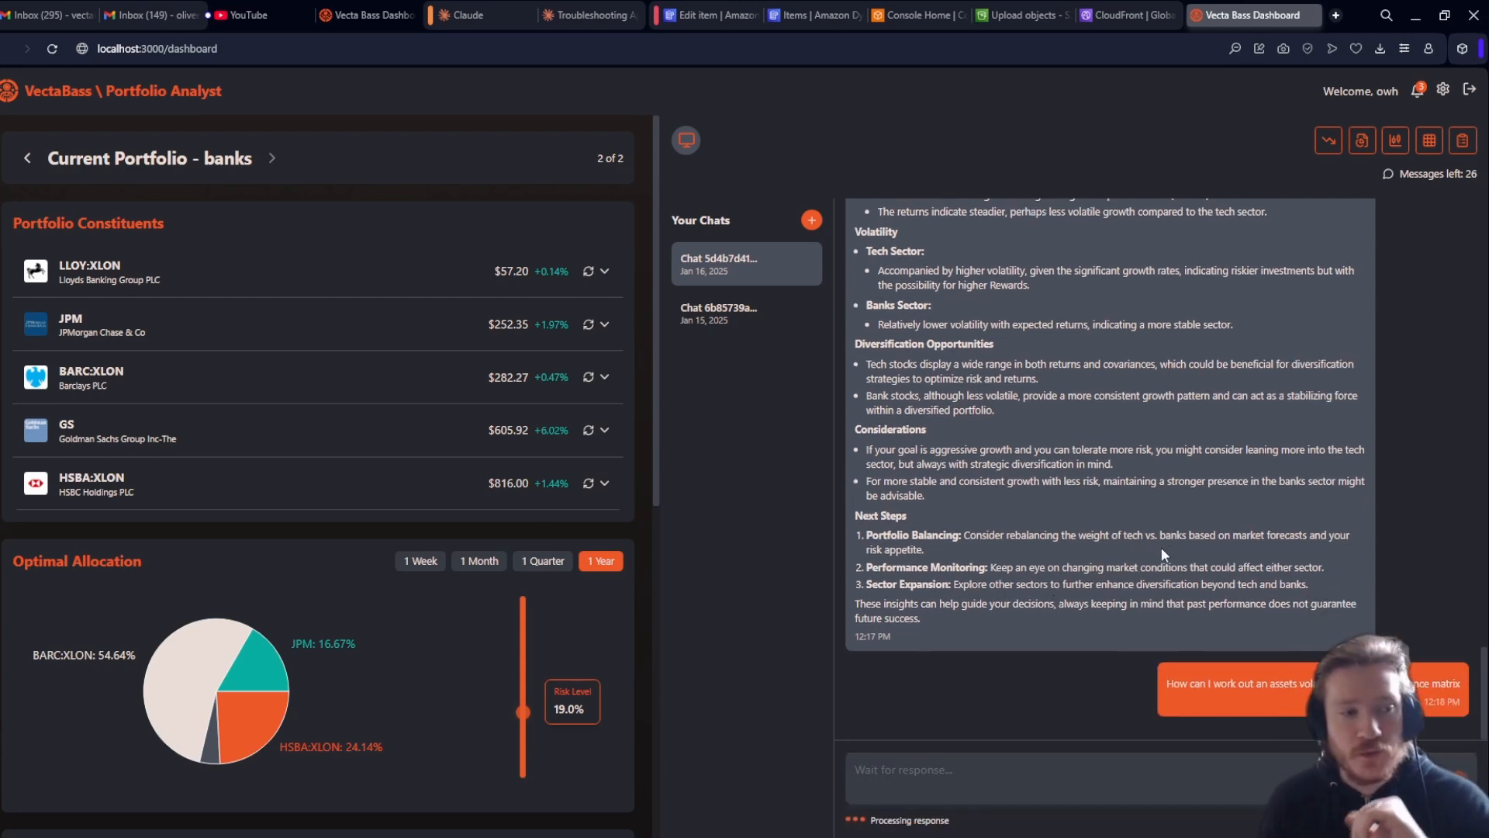
Read the agent's explanation of deriving volatility and check it against the diagonals of the tech and banks covariance matrices.
{"action": "scroll", "coordinate": [1161, 554], "scroll_direction": "up", "scroll_amount": 10}
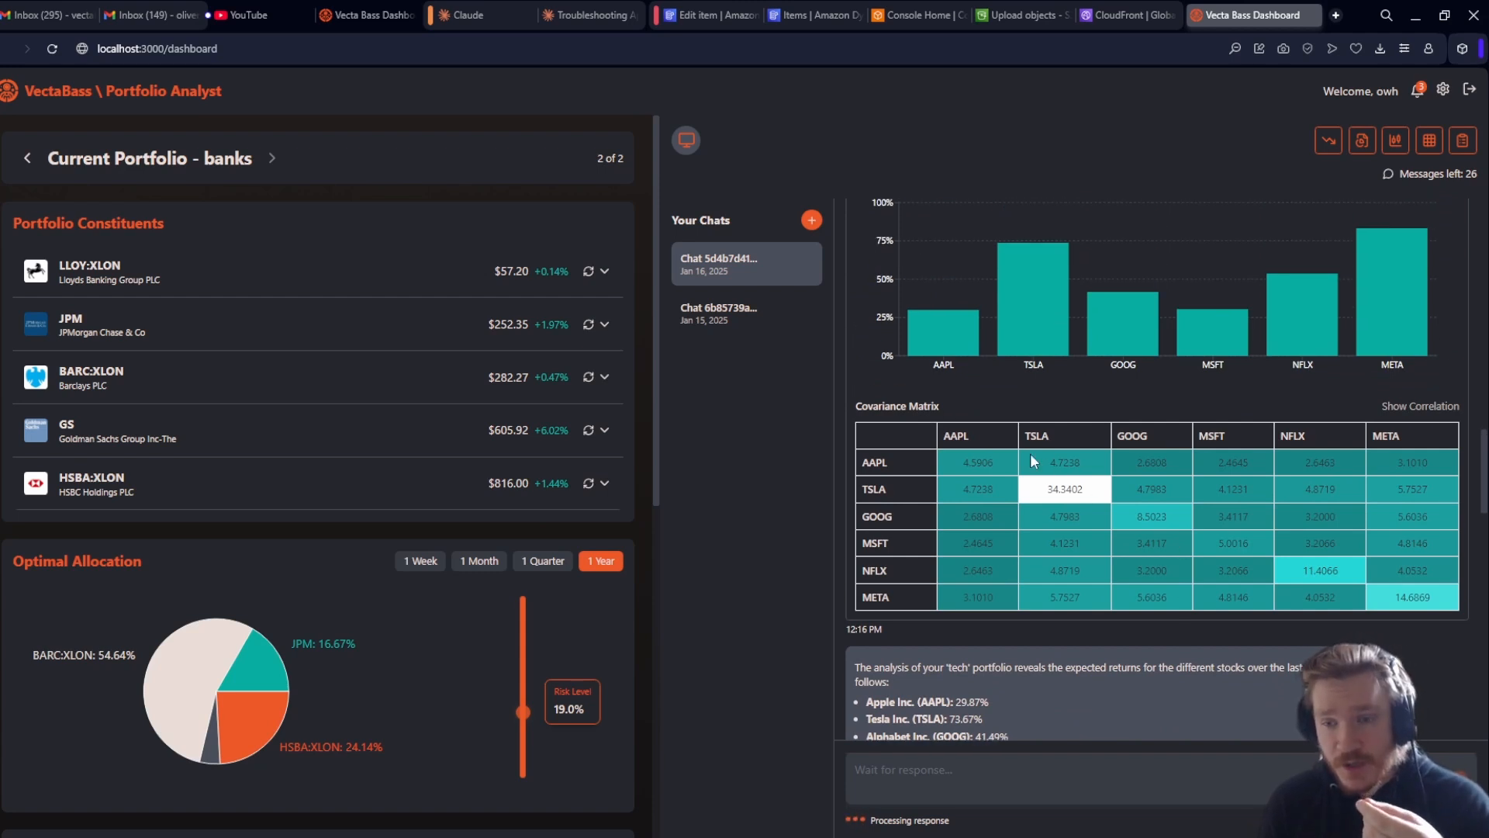
{"action": "scroll", "coordinate": [1031, 457], "scroll_direction": "down", "scroll_amount": 5}
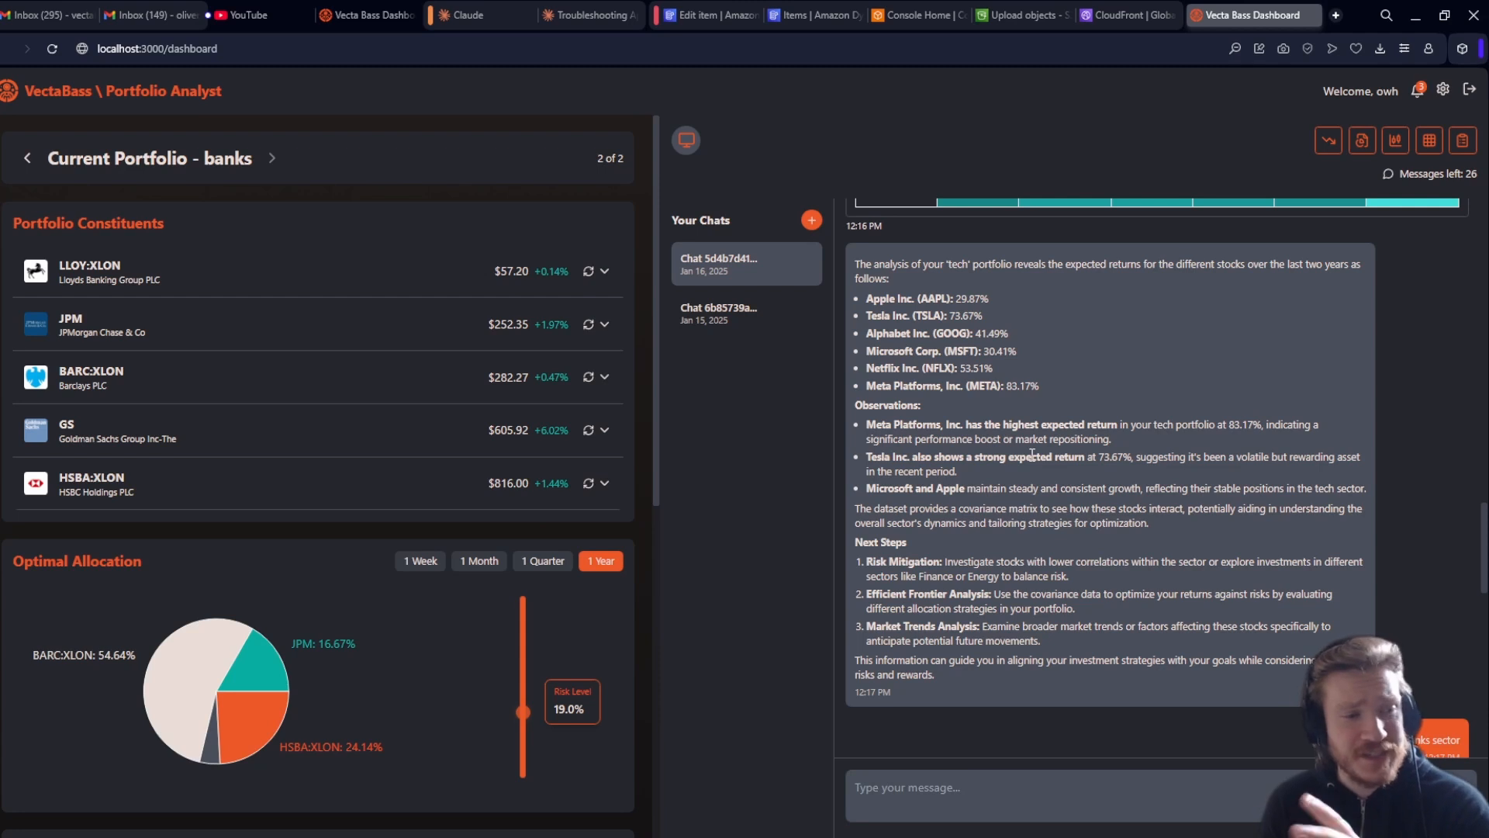
{"action": "scroll", "coordinate": [1031, 456], "scroll_direction": "down", "scroll_amount": 10}
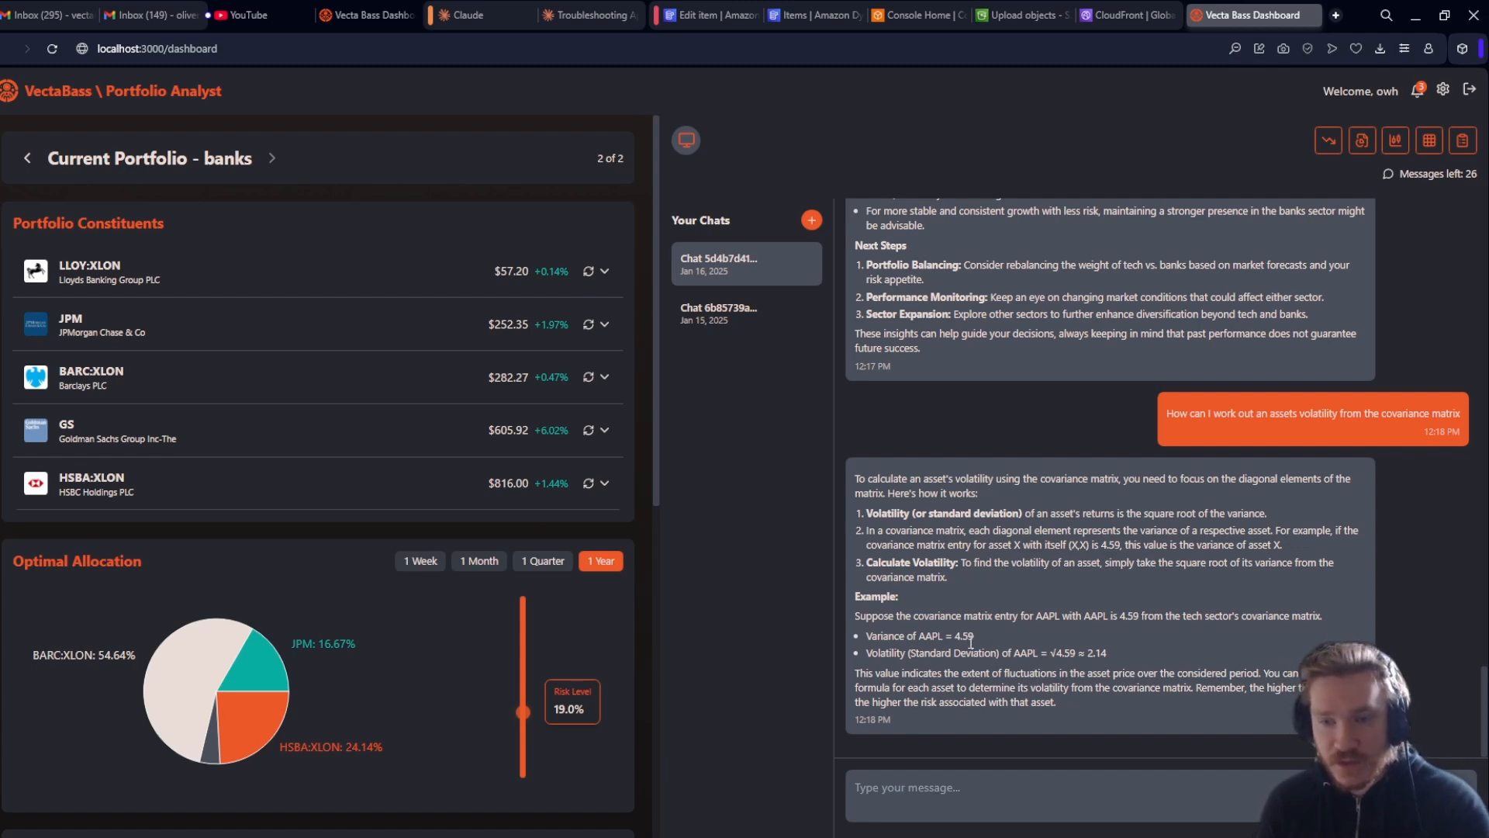
{"action": "scroll", "coordinate": [1194, 578], "scroll_direction": "up", "scroll_amount": 5}
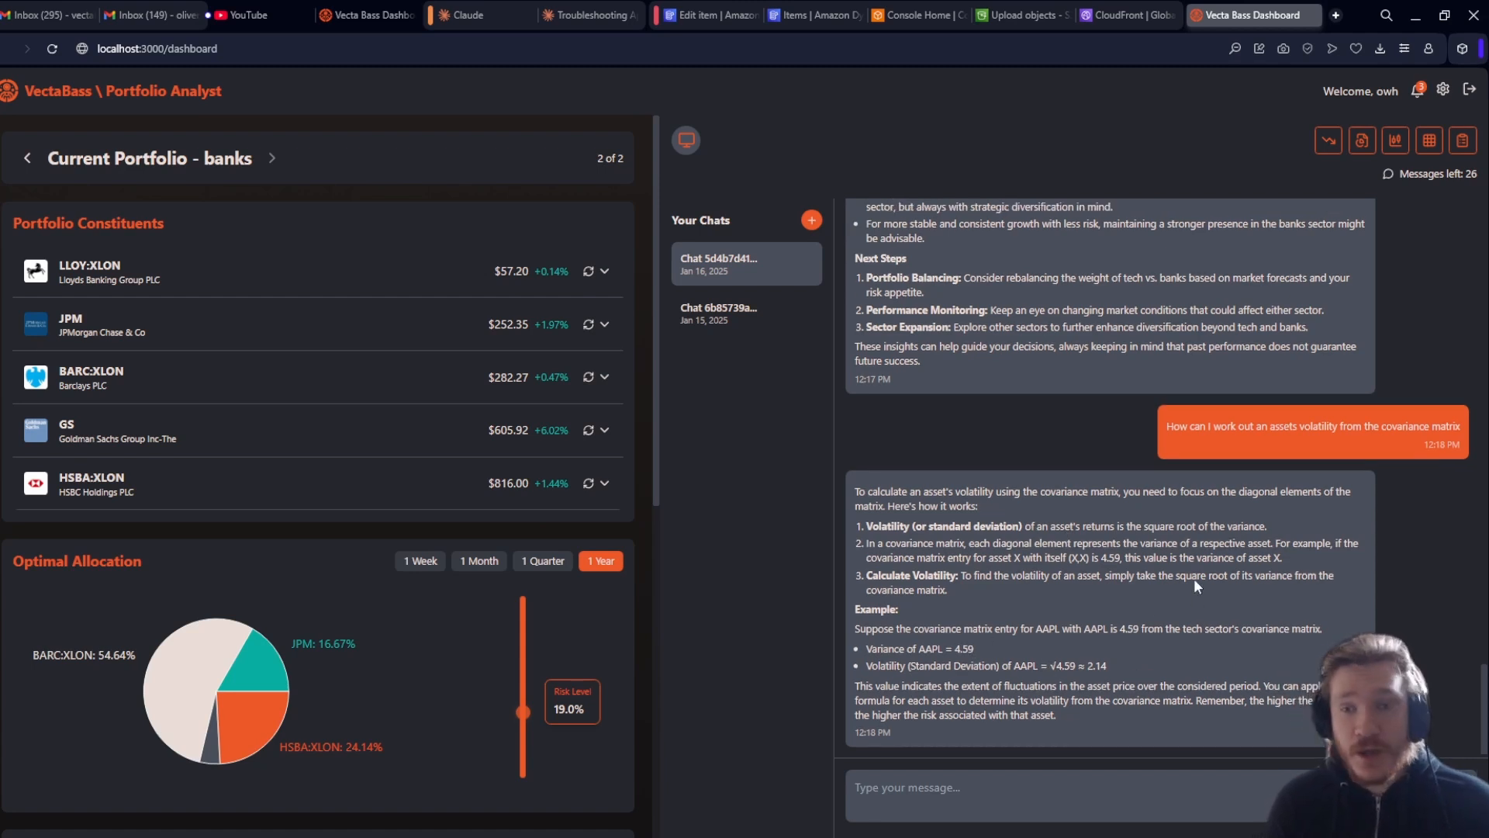
{"action": "scroll", "coordinate": [1217, 613], "scroll_direction": "up", "scroll_amount": 6}
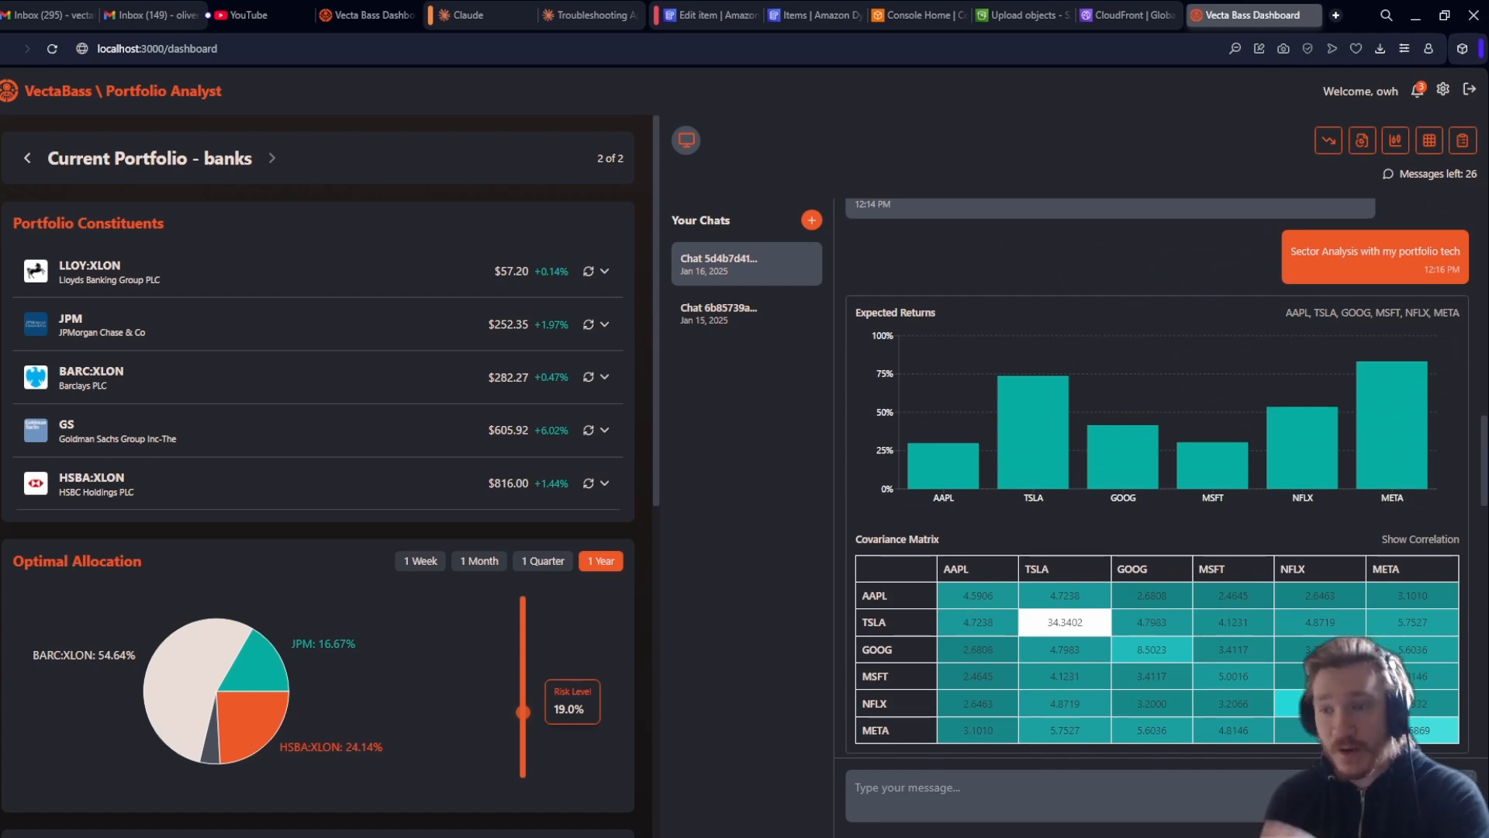
{"action": "scroll", "coordinate": [978, 608], "scroll_direction": "up", "scroll_amount": 5}
{"action": "scroll", "coordinate": [1279, 650], "scroll_direction": "up", "scroll_amount": 5}
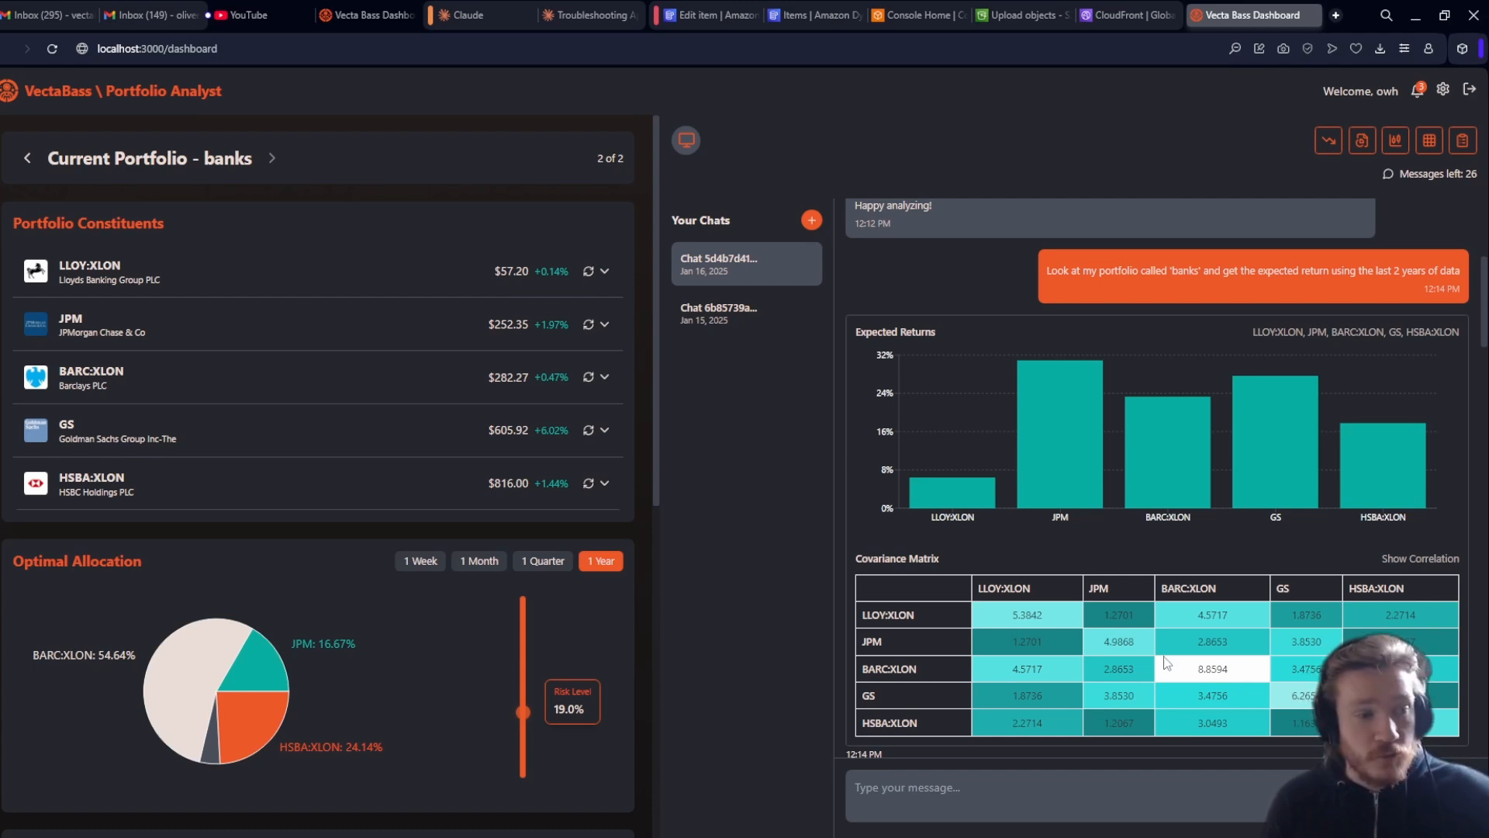
{"action": "scroll", "coordinate": [1159, 652], "scroll_direction": "down", "scroll_amount": 4}
{"action": "scroll", "coordinate": [1146, 632], "scroll_direction": "down", "scroll_amount": 15}
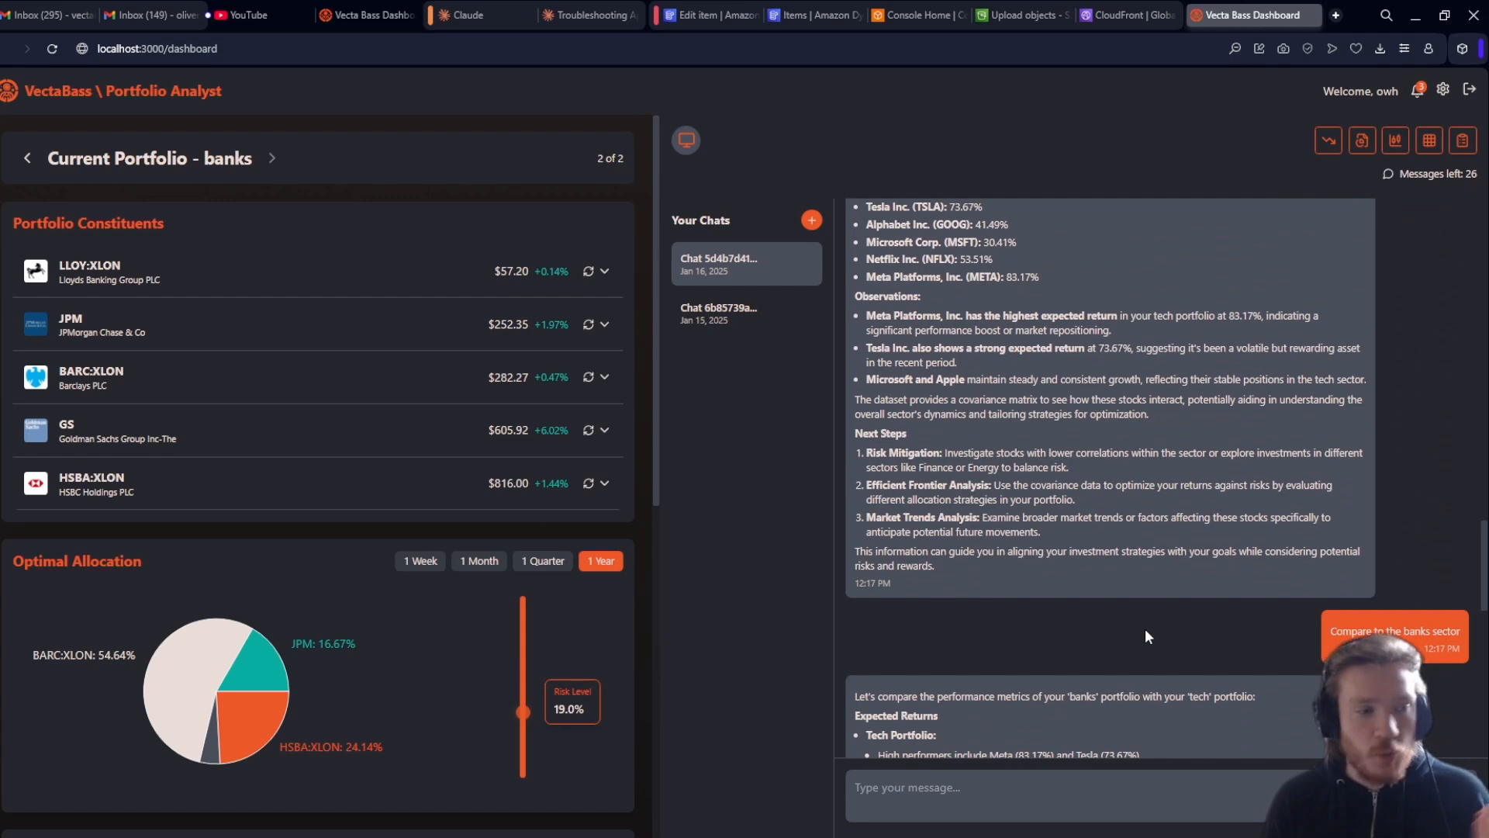
{"action": "scroll", "coordinate": [1145, 628], "scroll_direction": "down", "scroll_amount": 10}
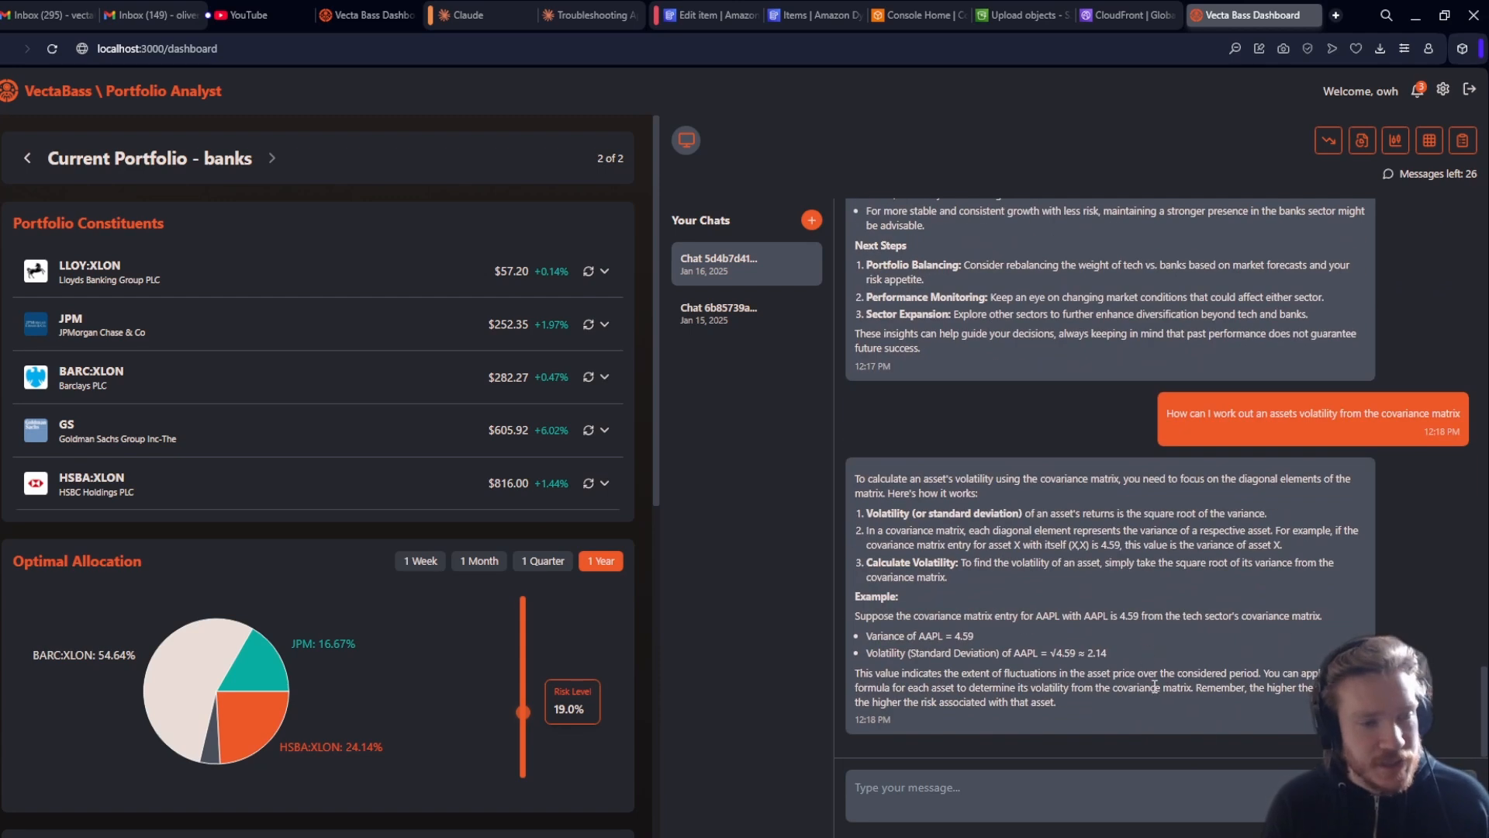
Ask the agent "What is Sharpe Ratio, why do we care?".
{"action": "left_click", "coordinate": [1123, 792]}
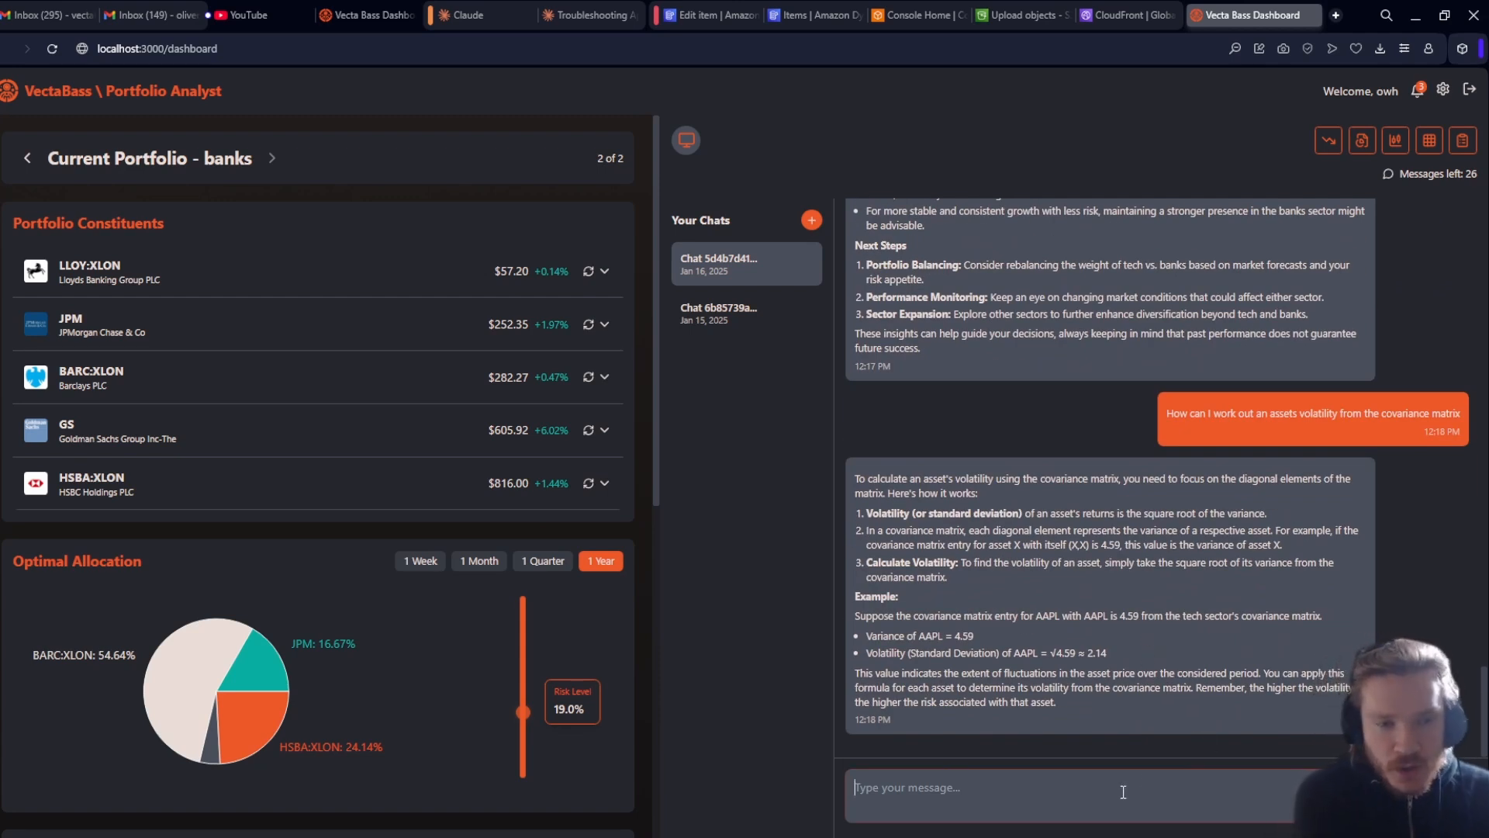
{"action": "type", "text": "Wh"}
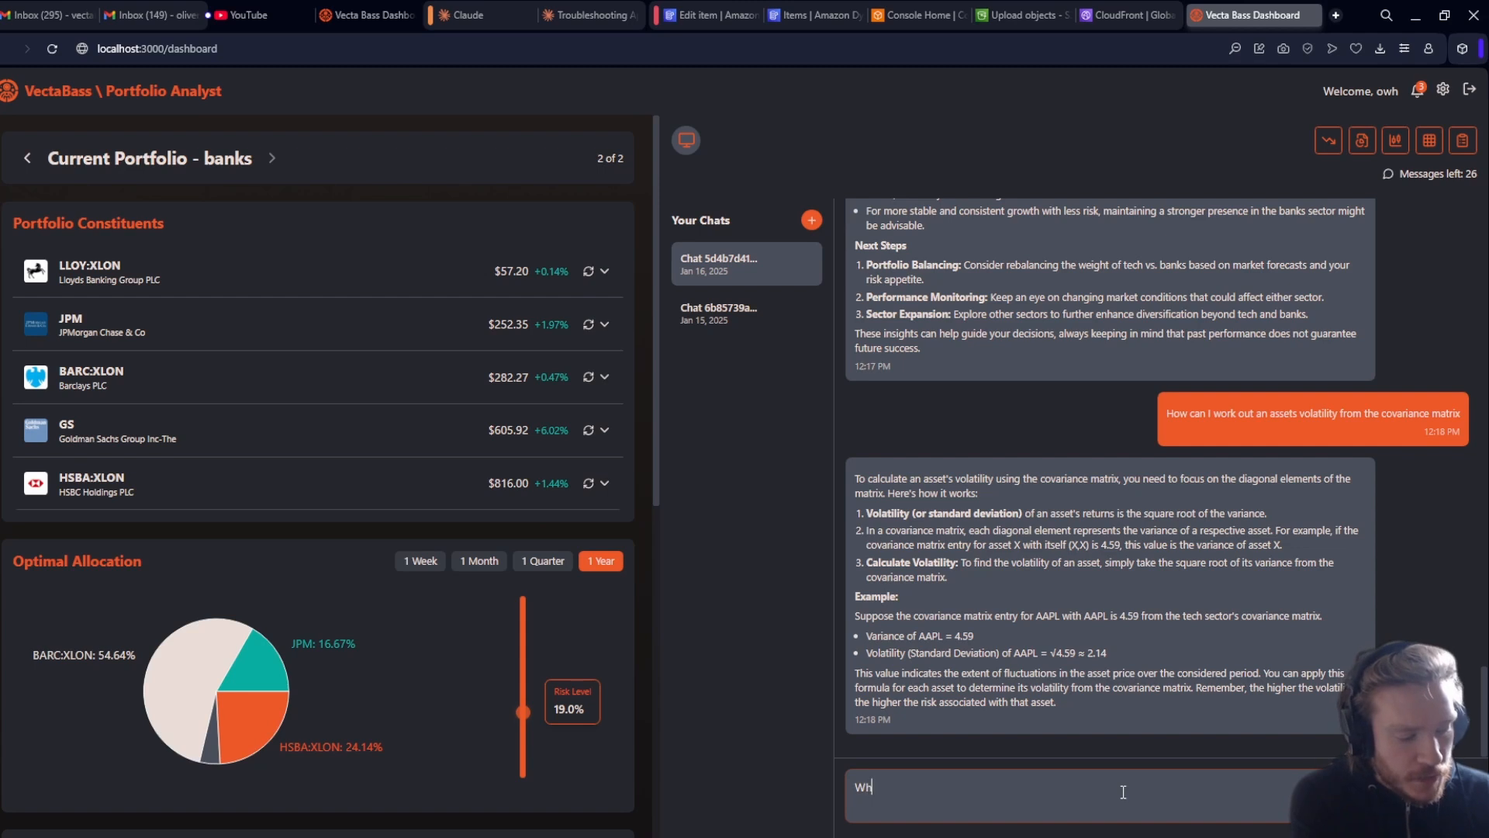
{"action": "type", "text": "at is Sharpe Ratio, why do we care"}
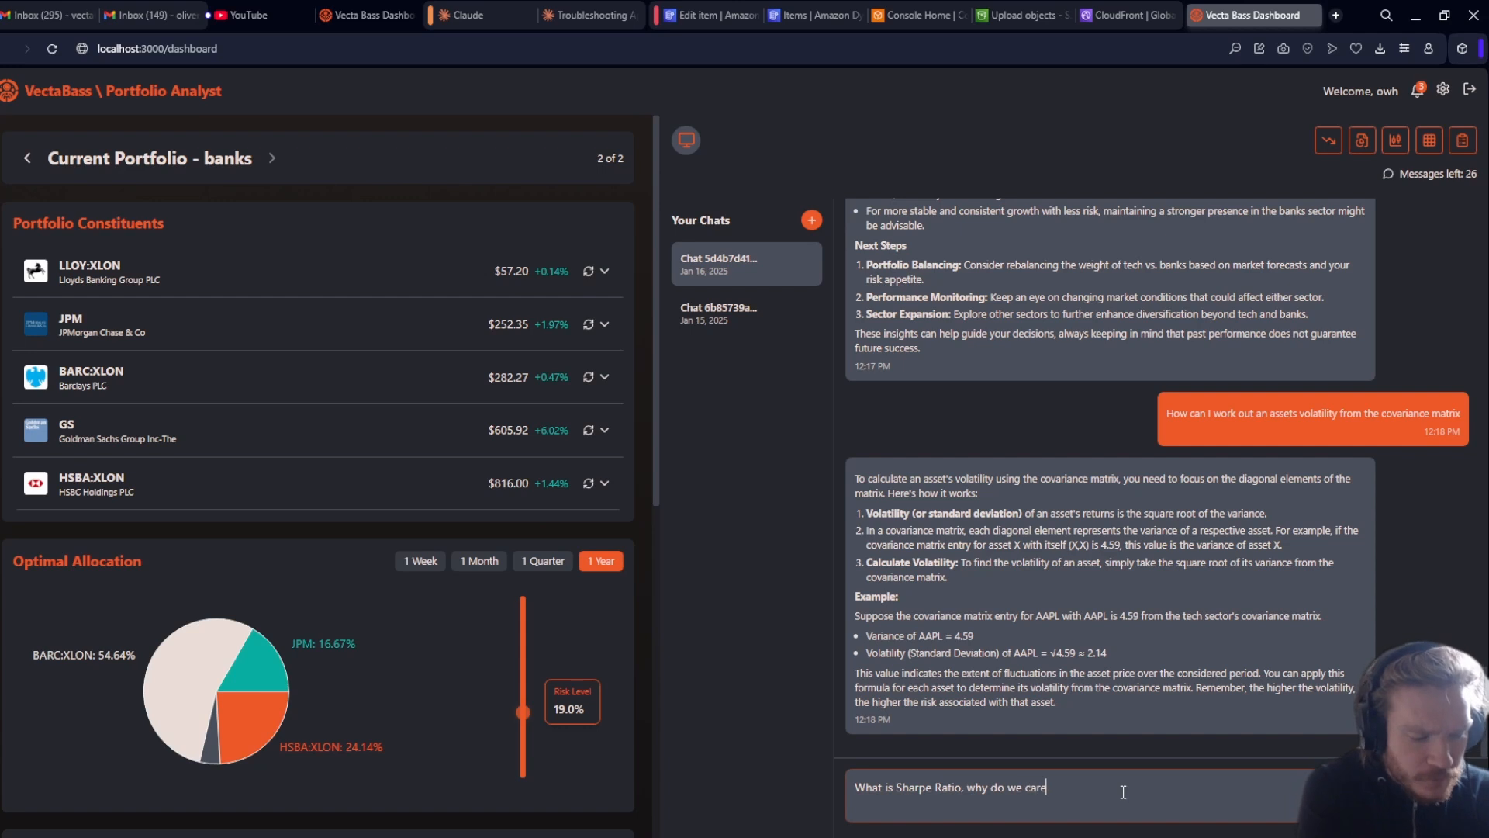
{"action": "type", "text": "?"}
{"action": "key", "text": "Return"}
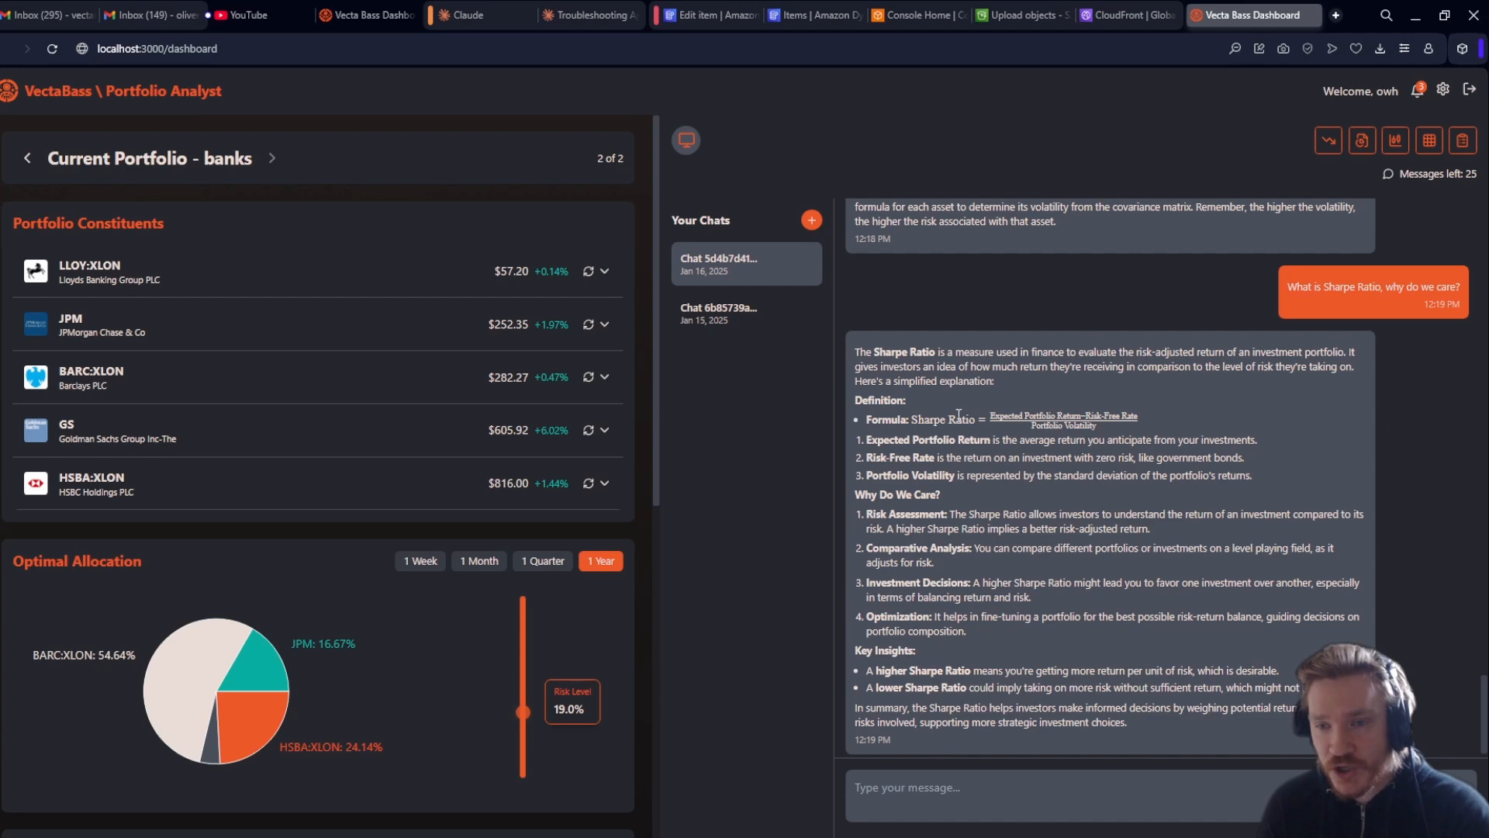
Read the agent's Sharpe Ratio explanation and examine the banks portfolio's statistics against the market average.
{"action": "scroll", "coordinate": [1061, 436], "scroll_direction": "down", "scroll_amount": 1}
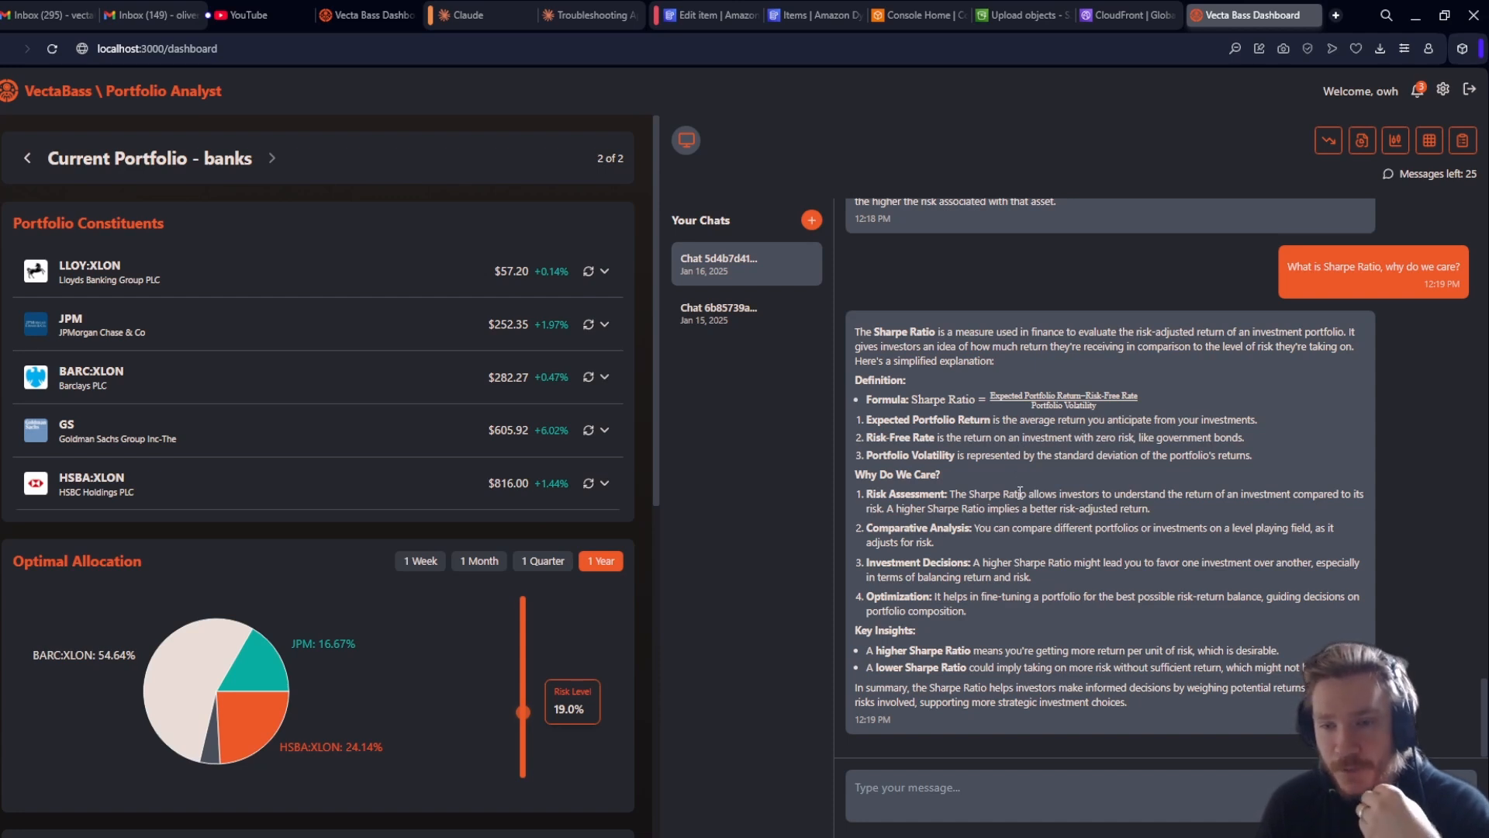
{"action": "scroll", "coordinate": [481, 504], "scroll_direction": "down", "scroll_amount": 7}
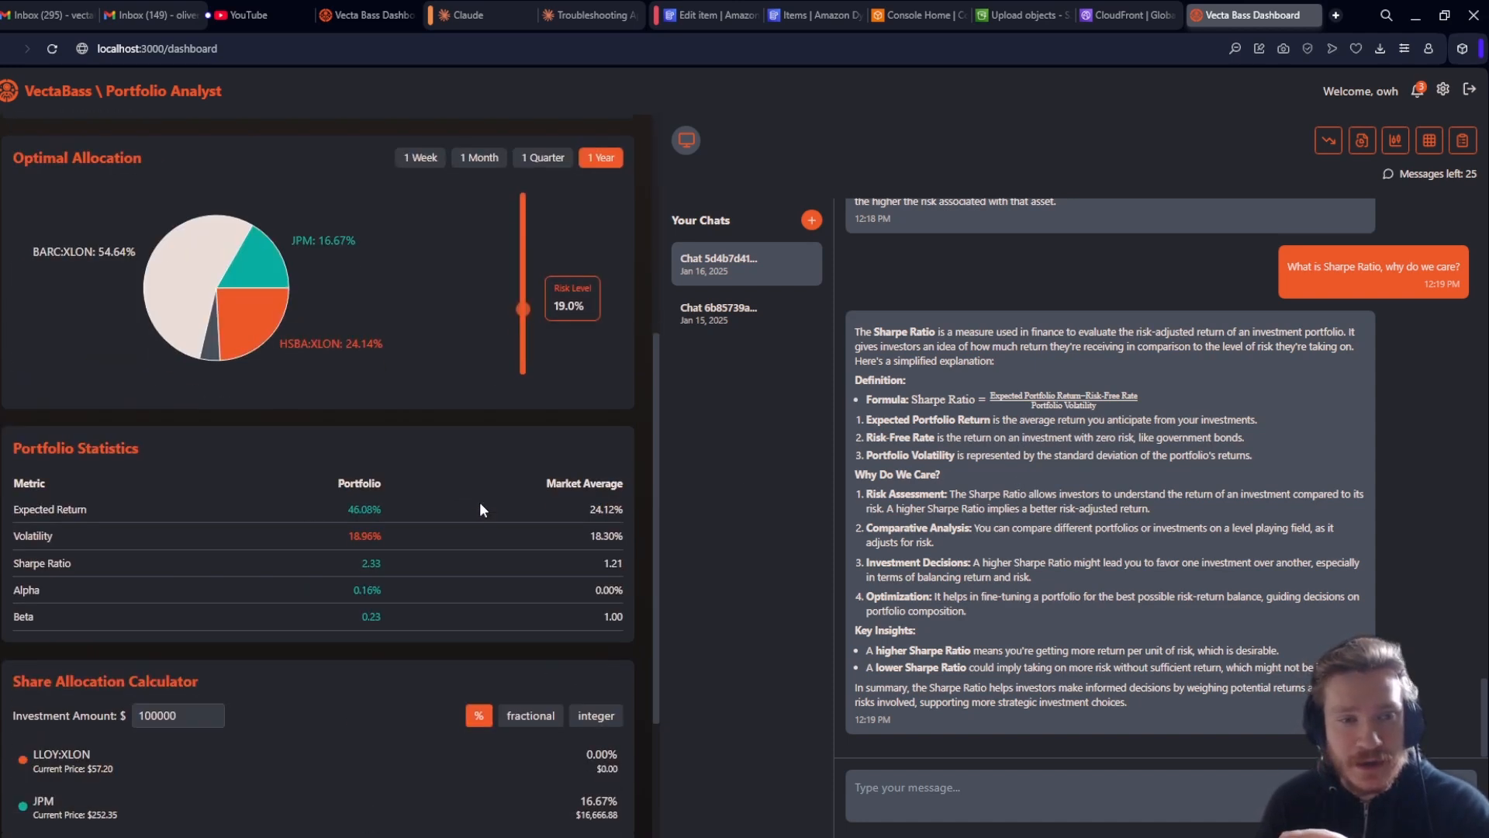
{"action": "scroll", "coordinate": [449, 505], "scroll_direction": "down", "scroll_amount": 1}
{"action": "scroll", "coordinate": [452, 505], "scroll_direction": "up", "scroll_amount": 5}
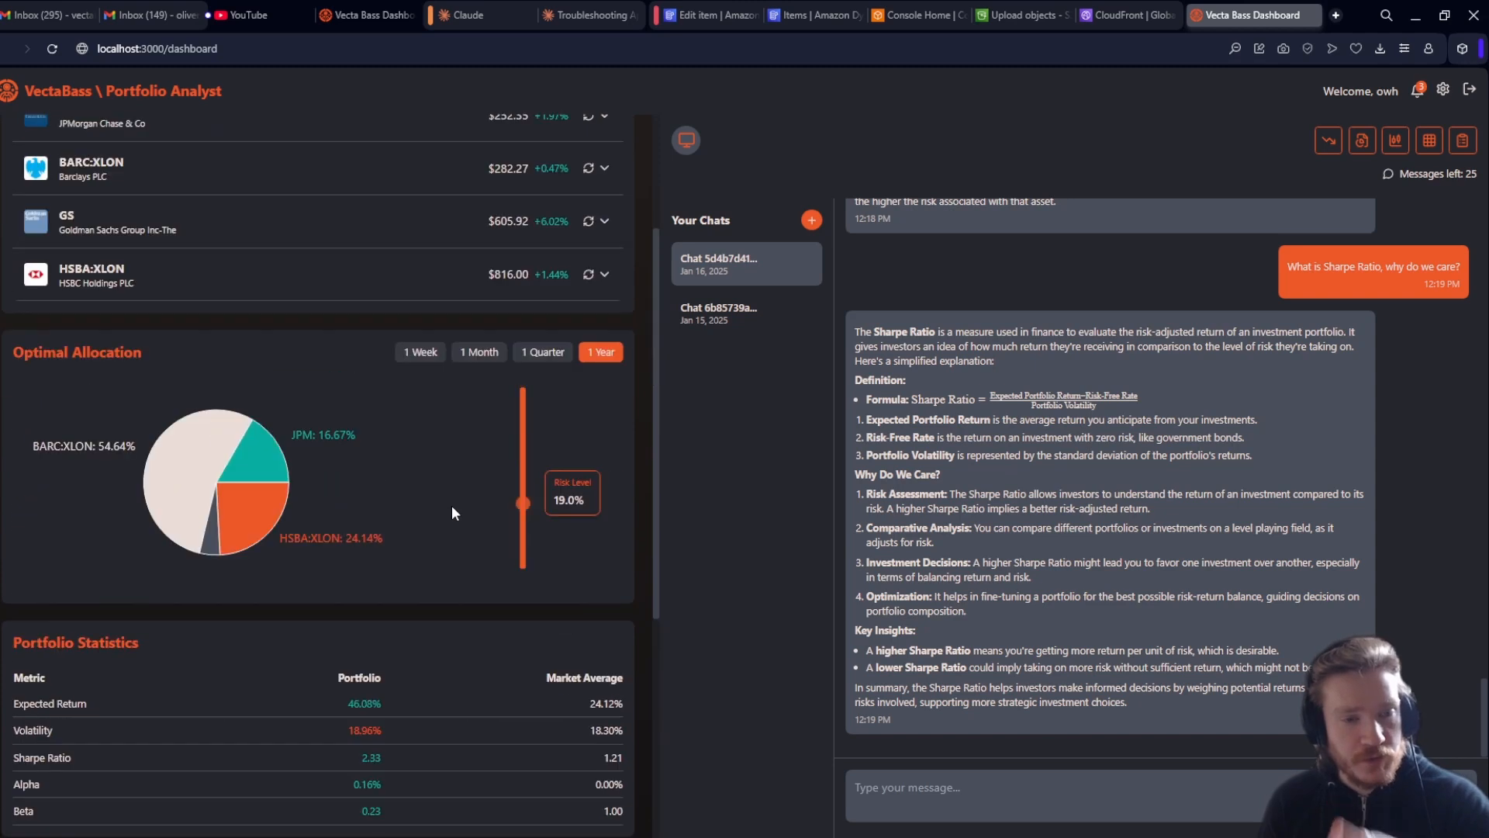
{"action": "scroll", "coordinate": [451, 505], "scroll_direction": "down", "scroll_amount": 5}
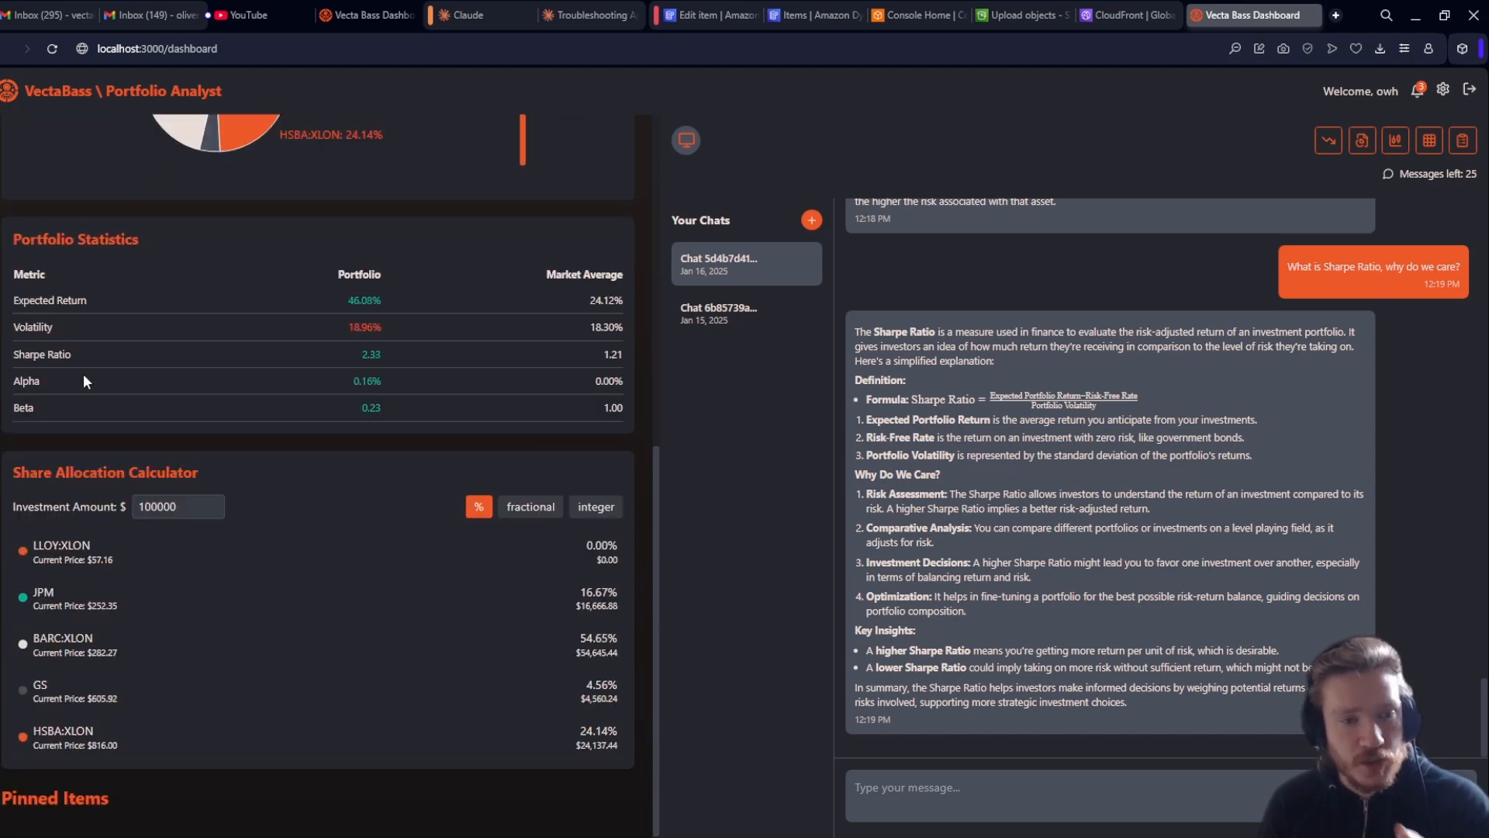
{"action": "scroll", "coordinate": [182, 397], "scroll_direction": "up", "scroll_amount": 8}
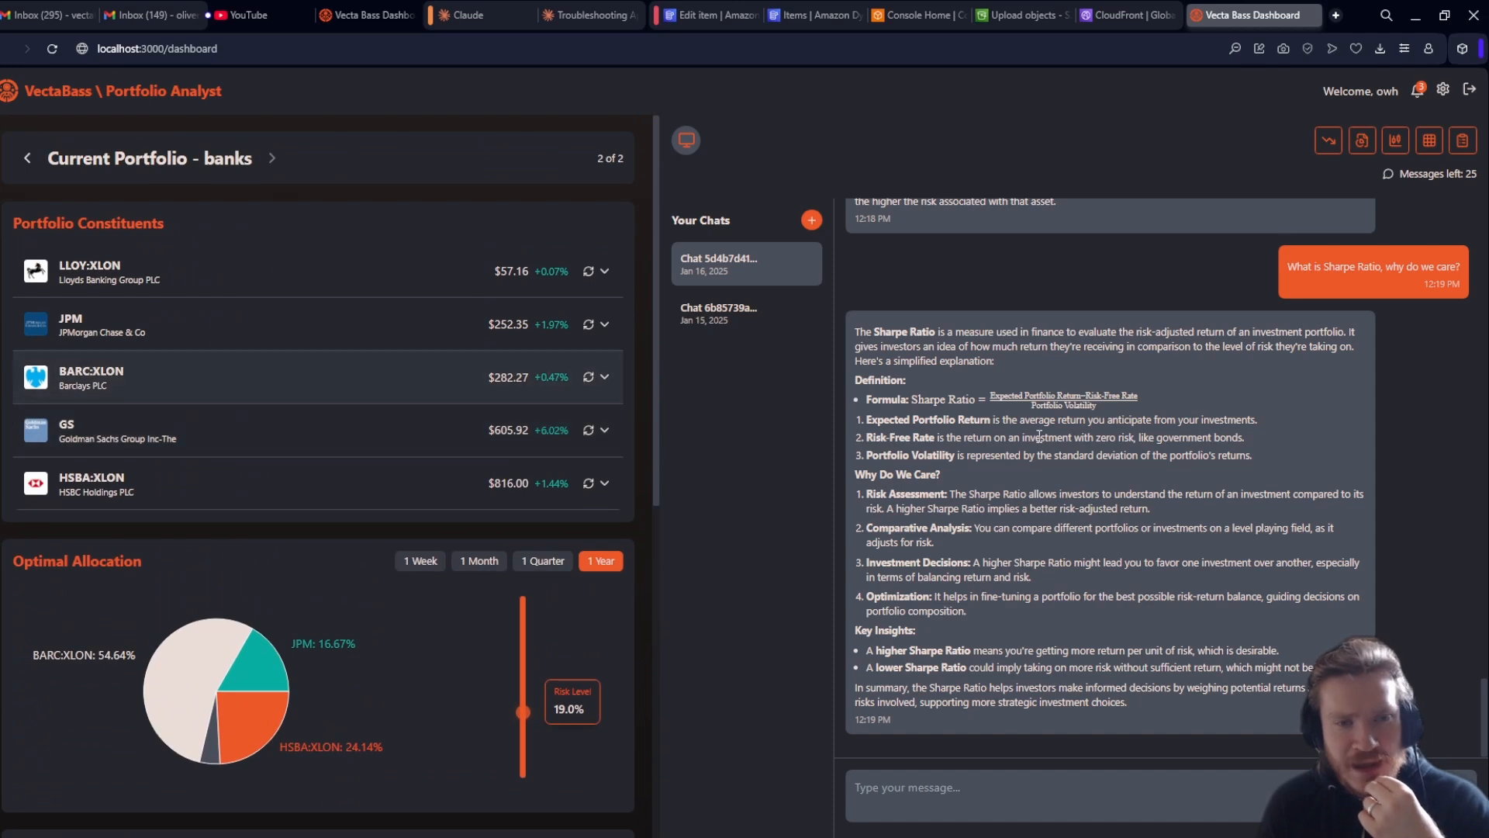
{"action": "scroll", "coordinate": [1115, 448], "scroll_direction": "up", "scroll_amount": 15}
{"action": "scroll", "coordinate": [1115, 444], "scroll_direction": "down", "scroll_amount": 15}
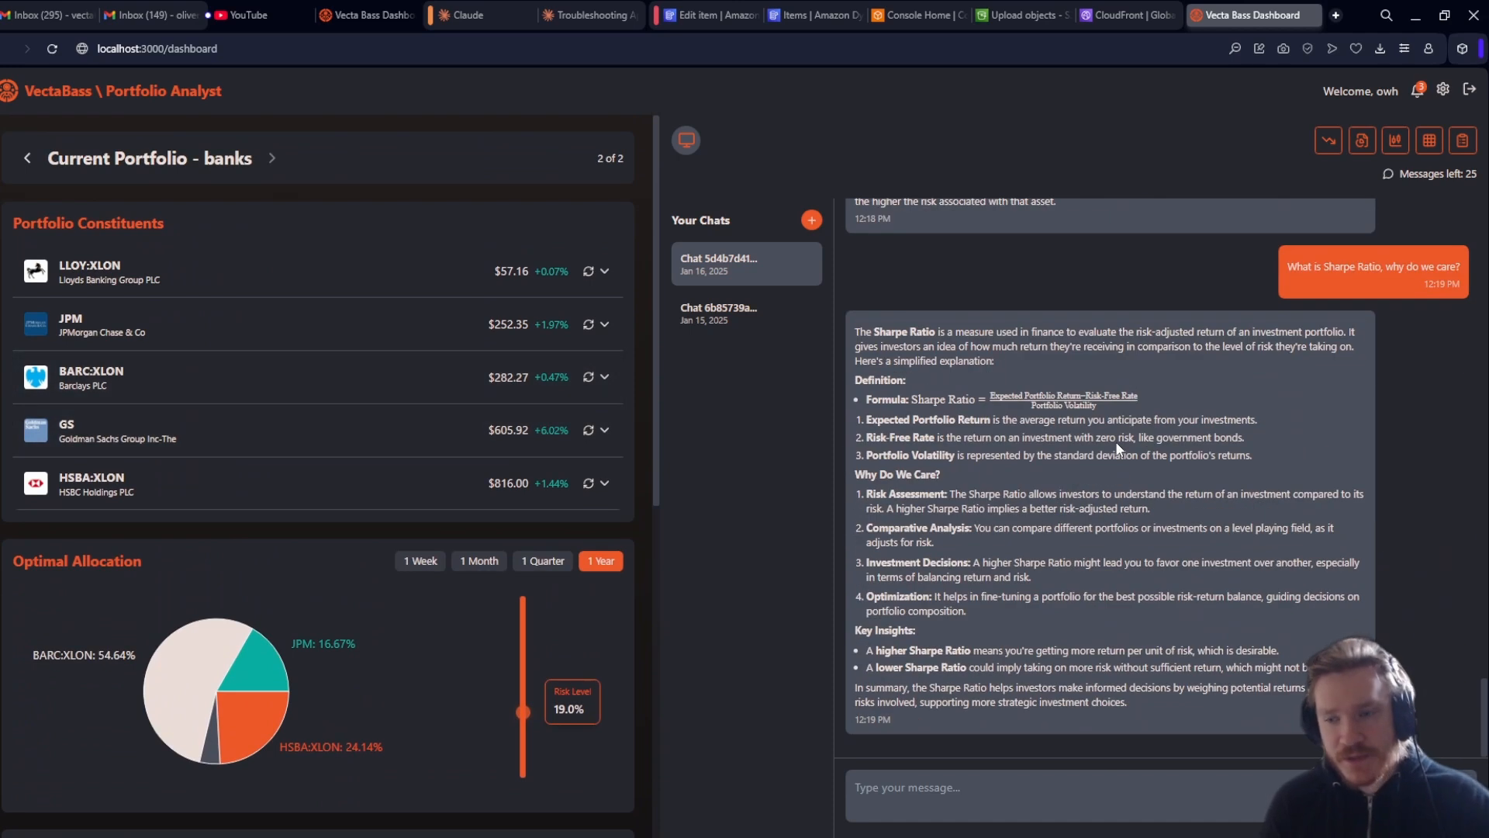
Ask the agent "Get me the earnings report for META".
{"action": "left_click", "coordinate": [1025, 792]}
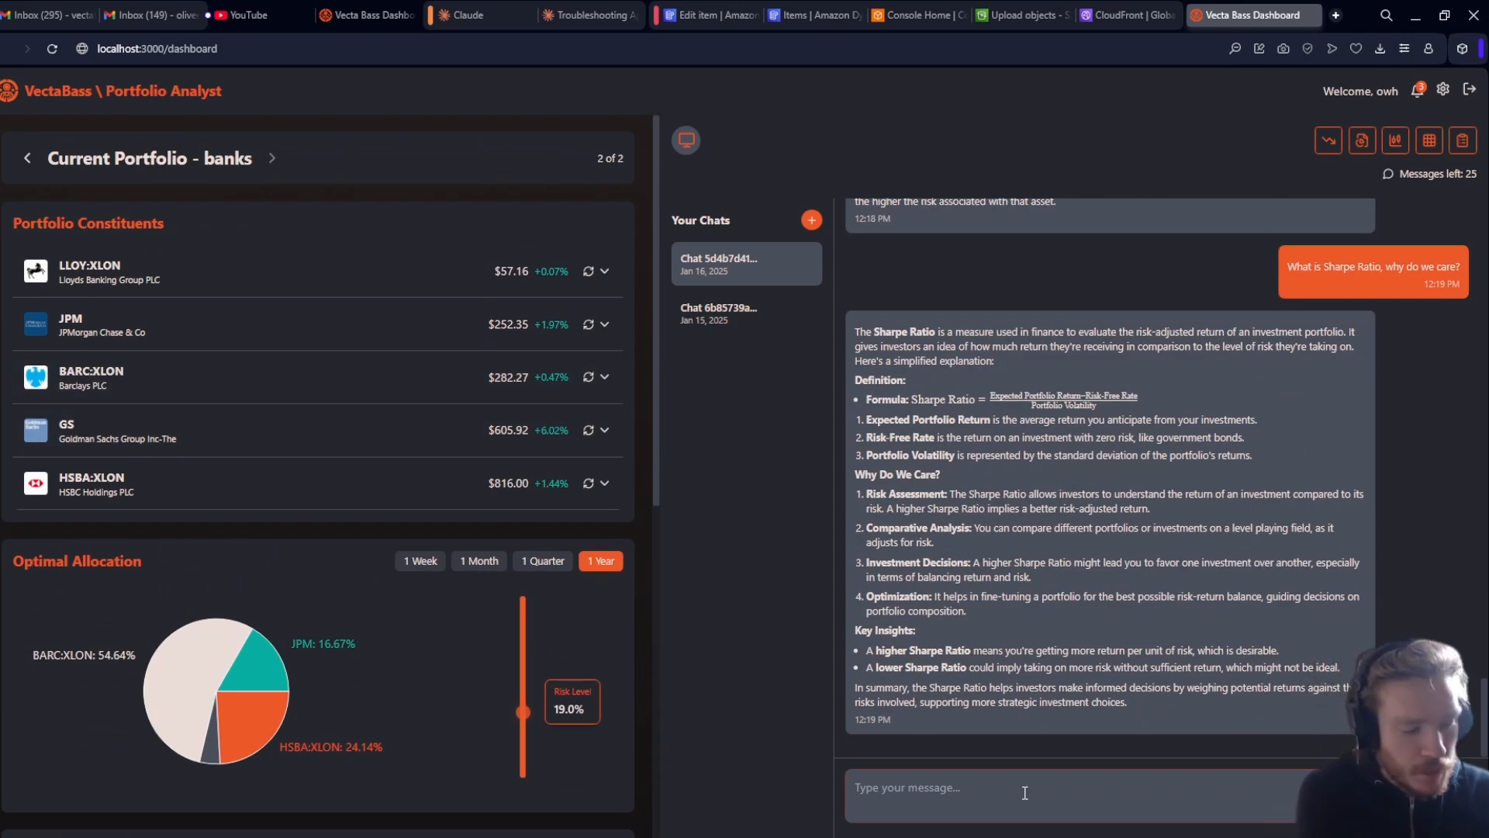
{"action": "type", "text": "Get me the earnings report for"}
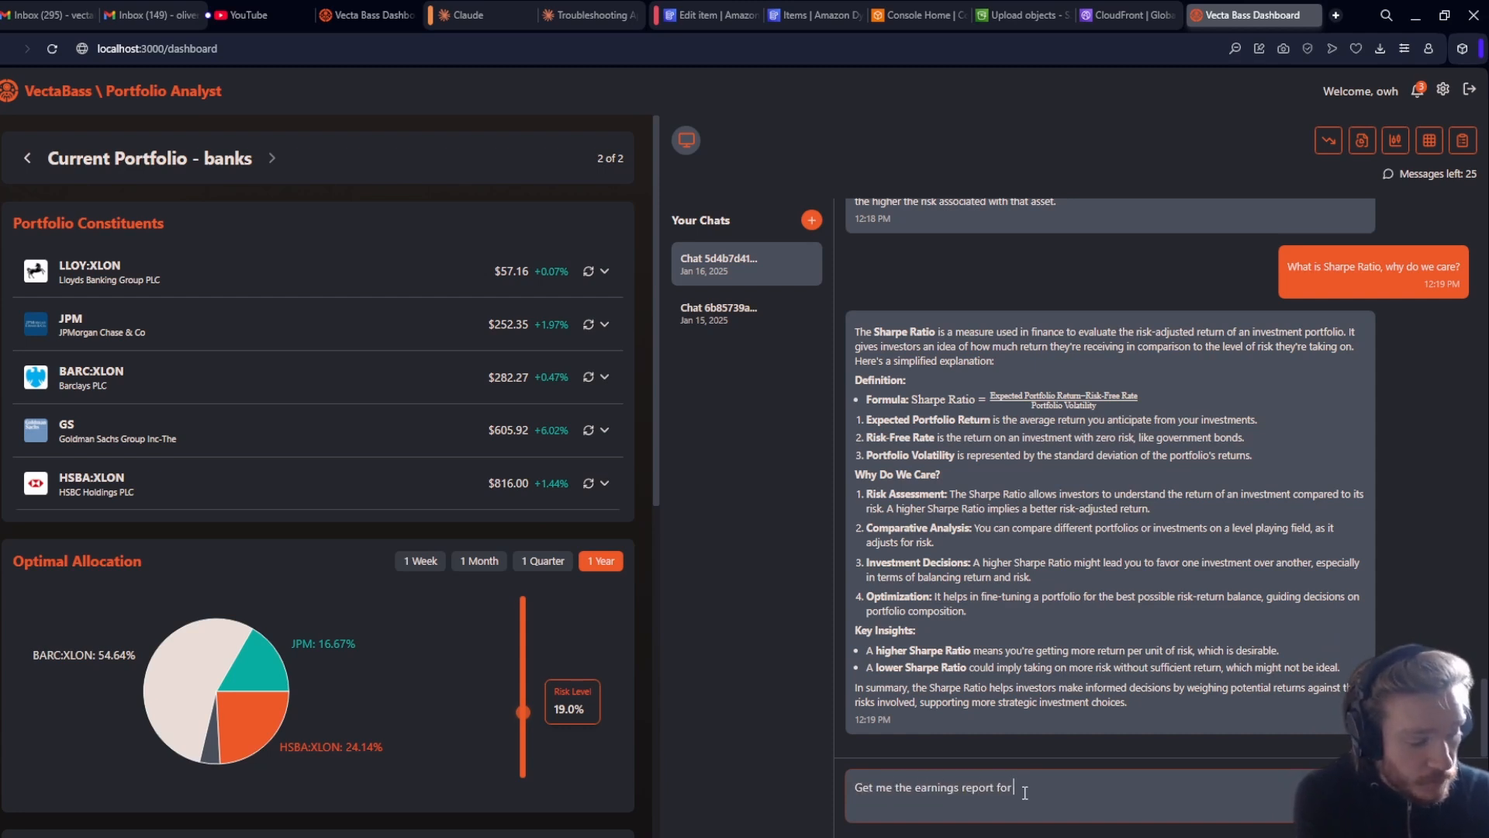
{"action": "type", "text": "META"}
{"action": "key", "text": "Return"}
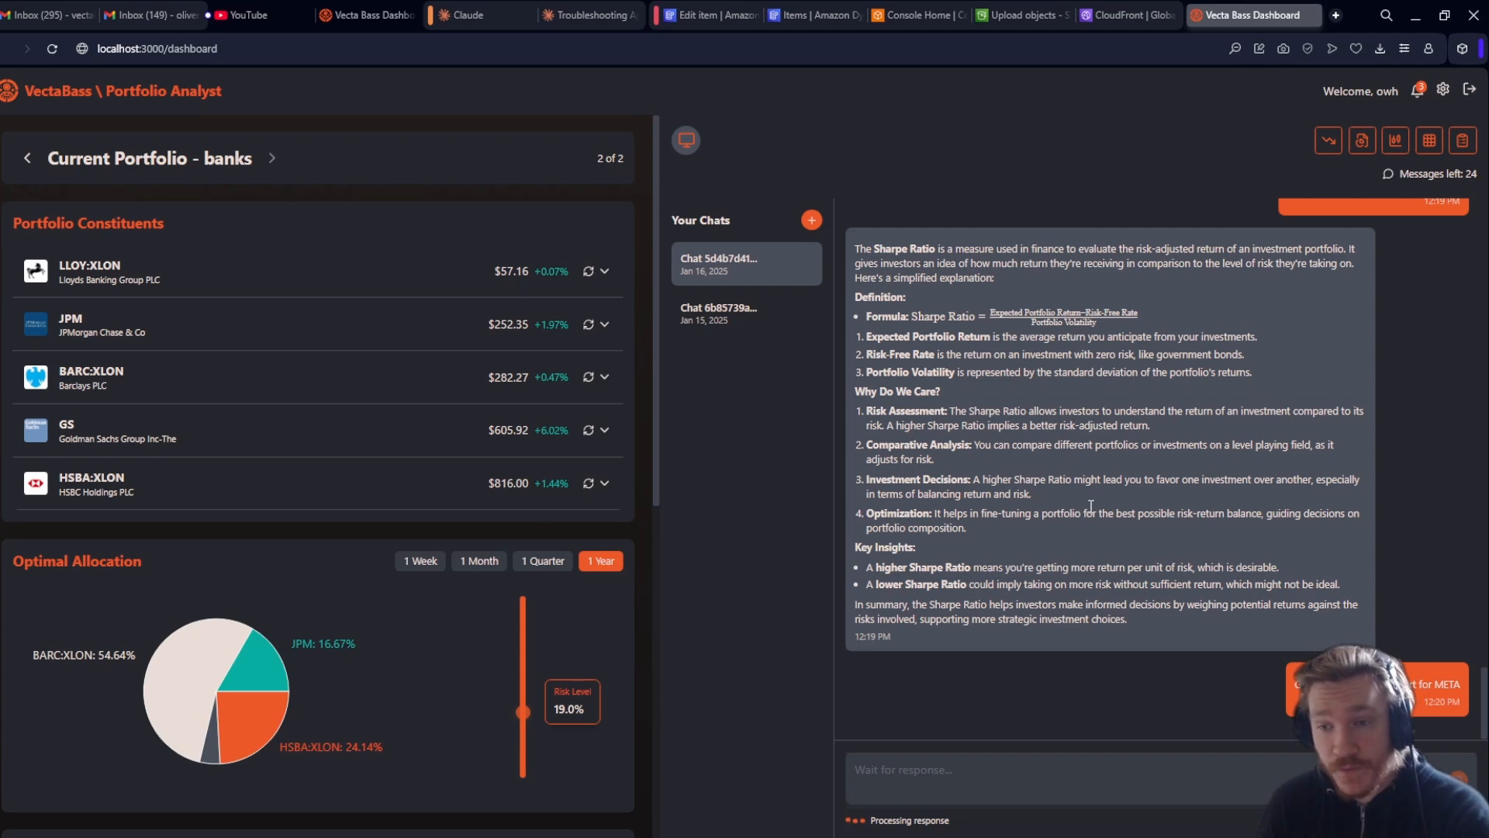
{"action": "scroll", "coordinate": [1143, 515], "scroll_direction": "up", "scroll_amount": 10}
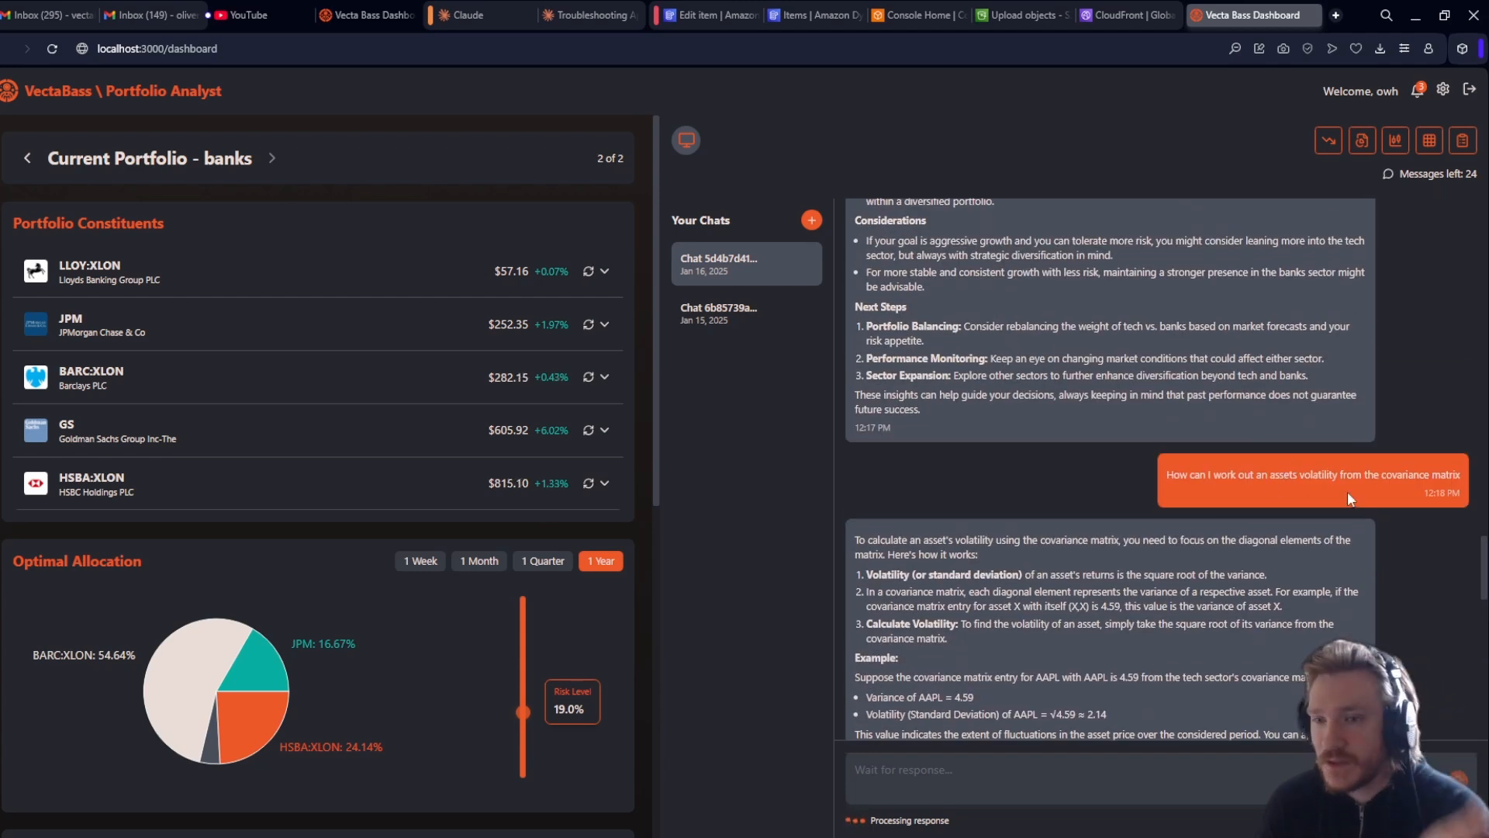
{"action": "scroll", "coordinate": [1347, 491], "scroll_direction": "down", "scroll_amount": 5}
{"action": "scroll", "coordinate": [1126, 445], "scroll_direction": "down", "scroll_amount": 4}
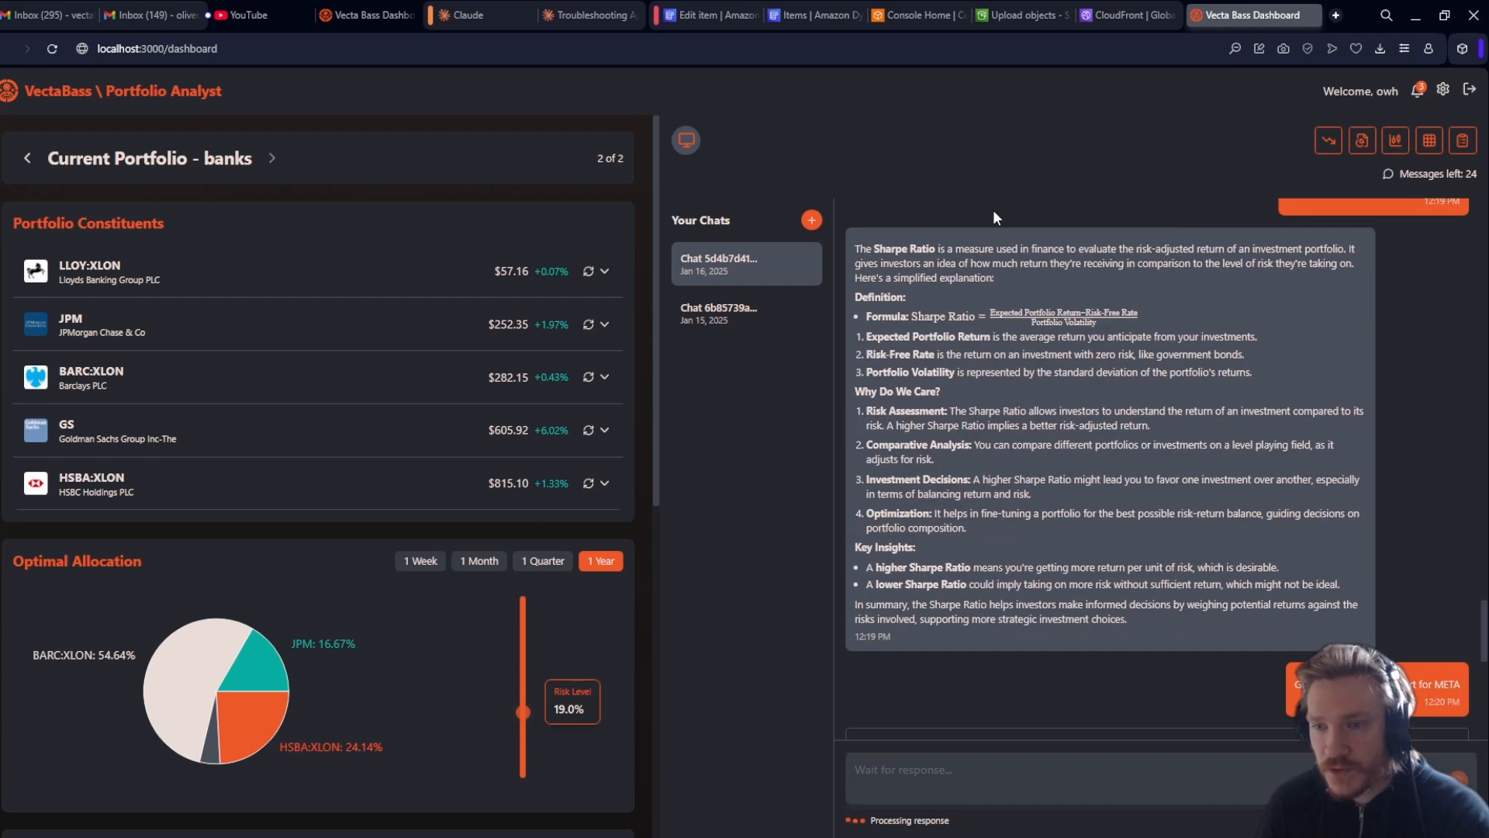
{"action": "scroll", "coordinate": [1165, 430], "scroll_direction": "up", "scroll_amount": 1}
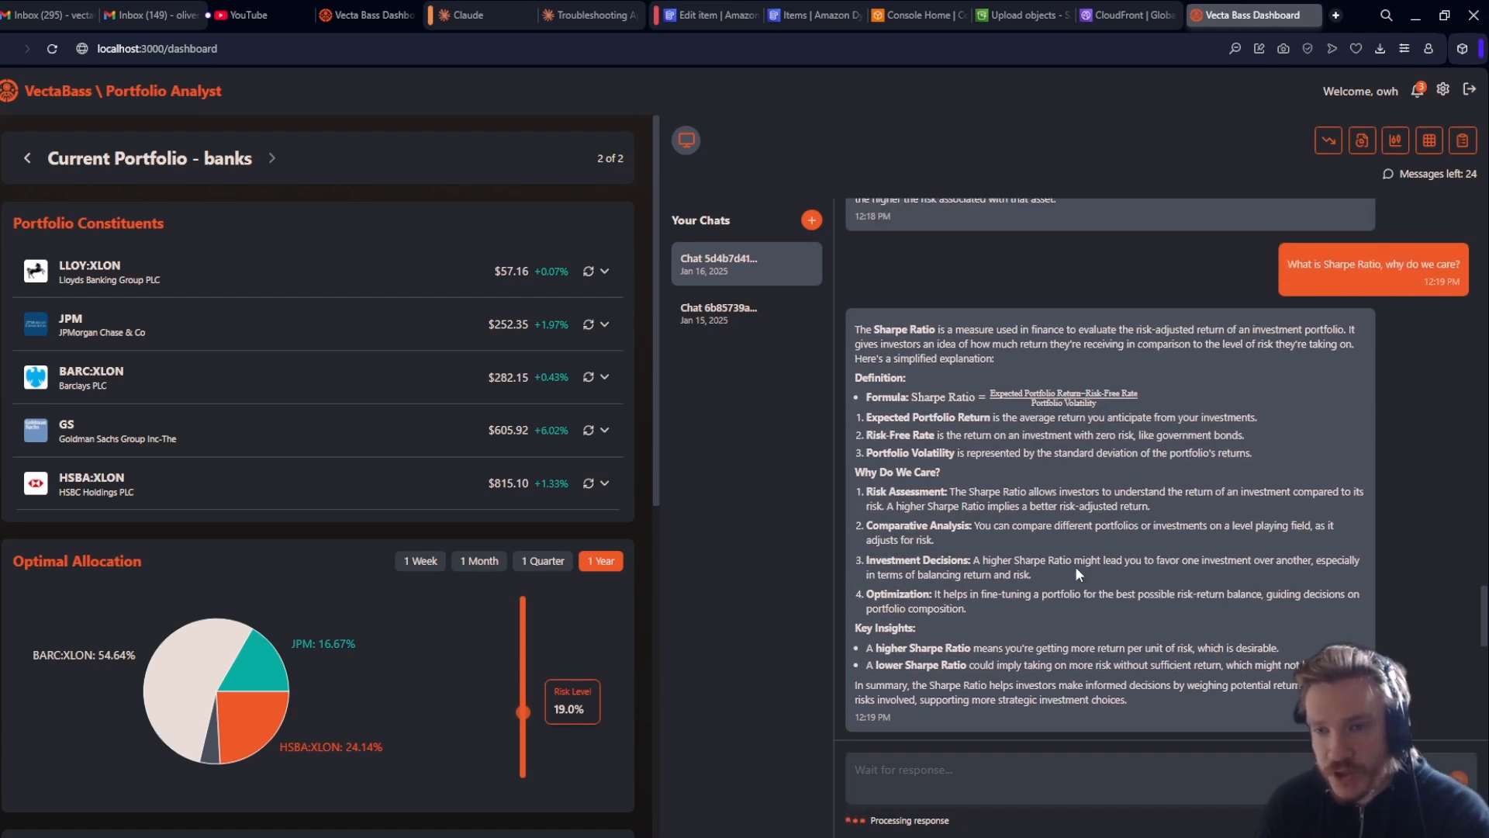
Examine META's earnings history chart and table, including the estimated and actual EPS for April and October 2024.
{"action": "scroll", "coordinate": [1098, 553], "scroll_direction": "down", "scroll_amount": 8}
{"action": "scroll", "coordinate": [1099, 554], "scroll_direction": "up", "scroll_amount": 1}
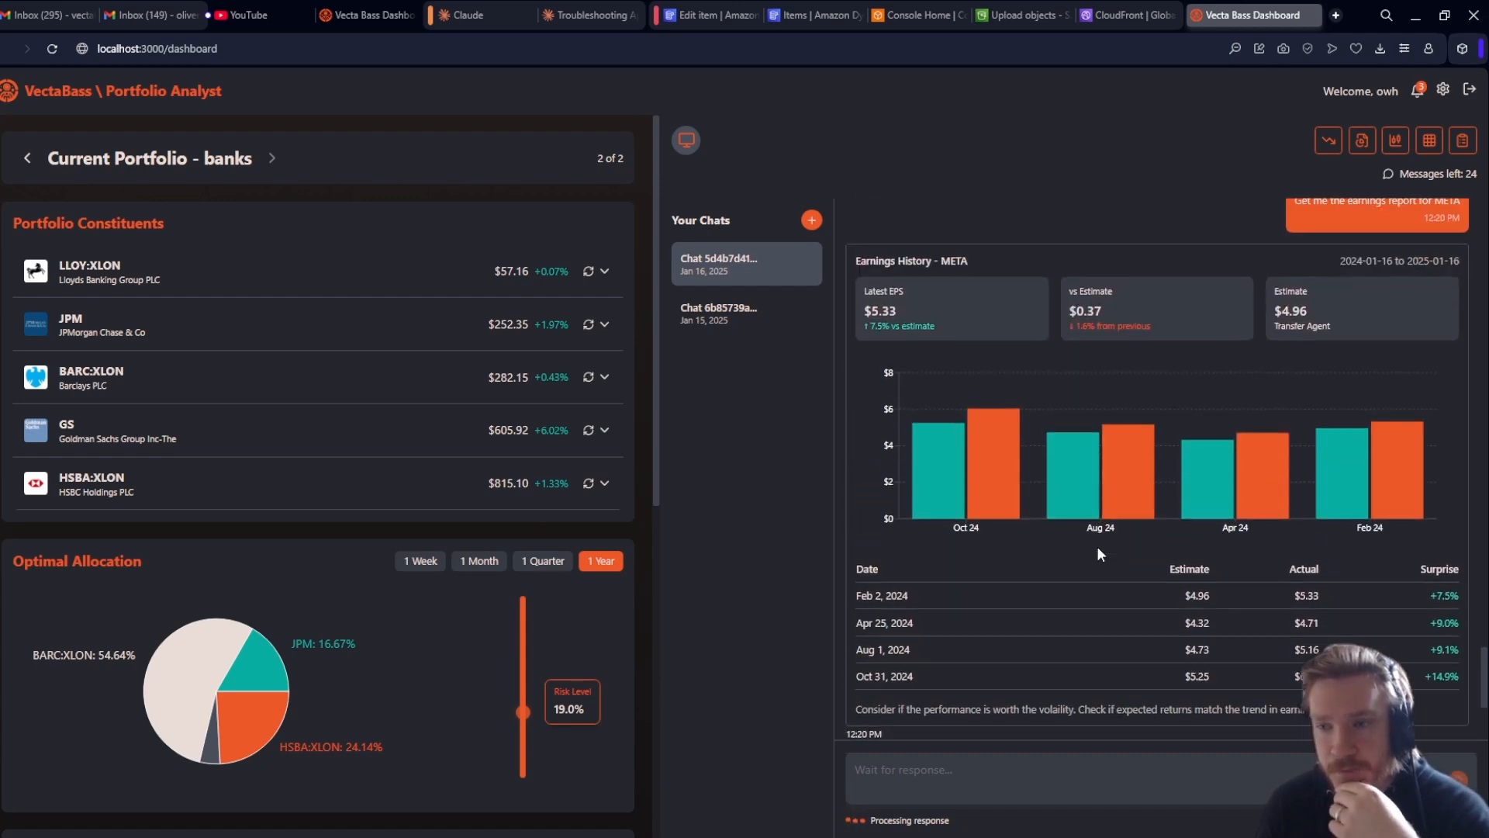
{"action": "mouse_move", "coordinate": [1254, 482]}
{"action": "scroll", "coordinate": [1254, 483], "scroll_direction": "up", "scroll_amount": 1}
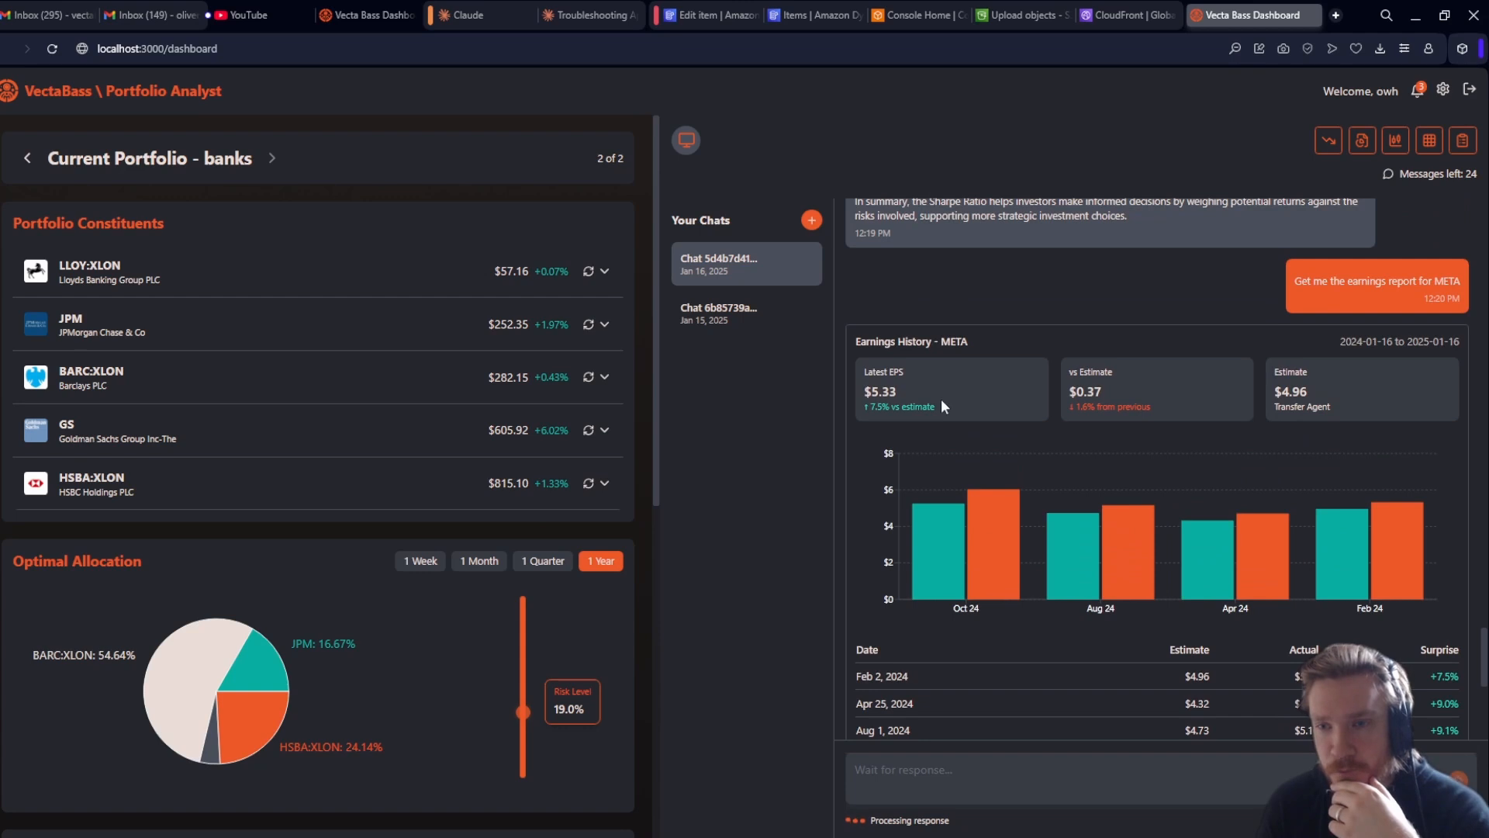
{"action": "scroll", "coordinate": [1177, 474], "scroll_direction": "down", "scroll_amount": 2}
{"action": "mouse_move", "coordinate": [1254, 416]}
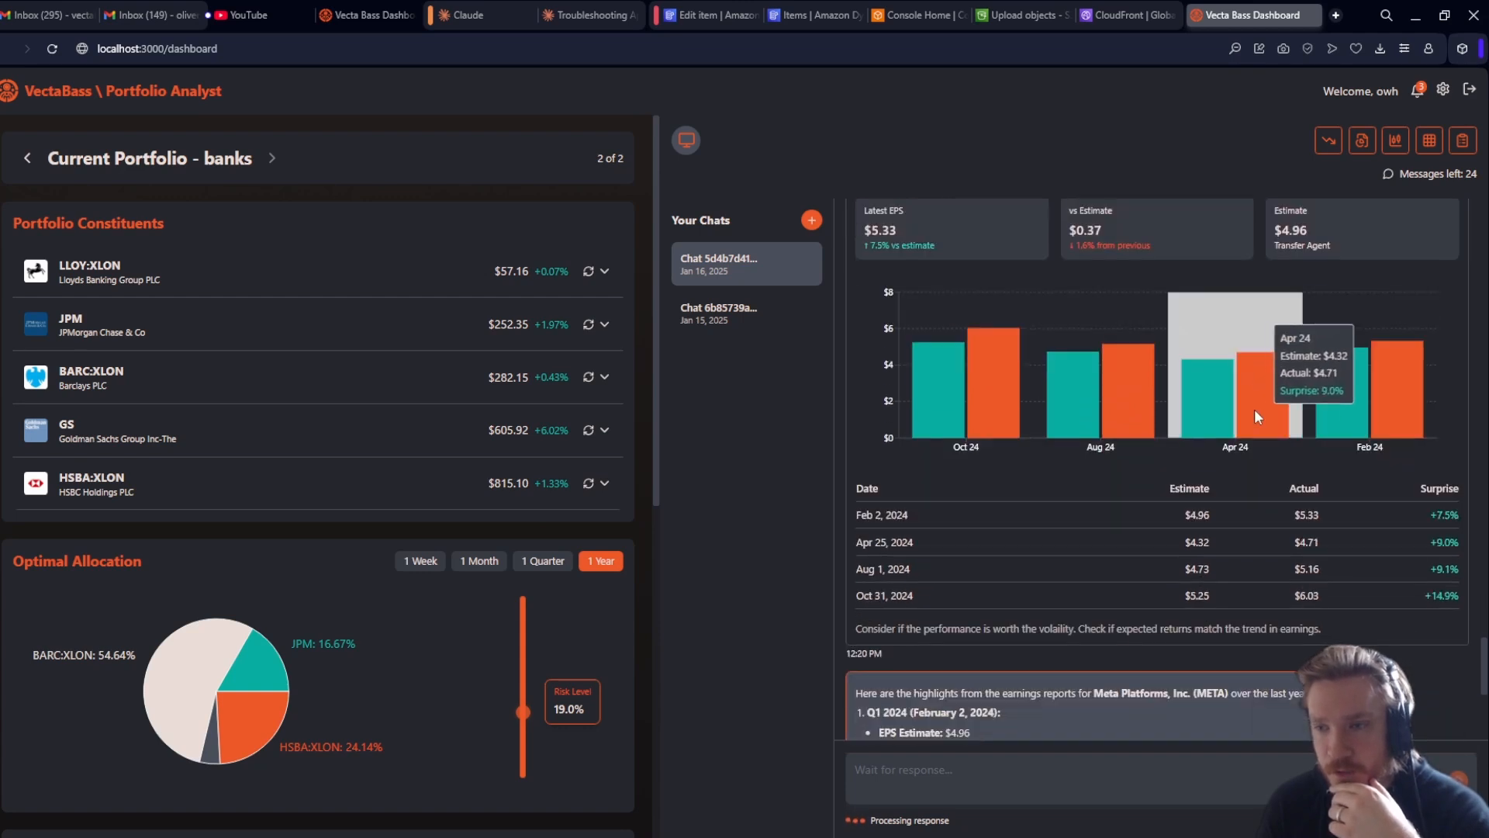
{"action": "scroll", "coordinate": [1064, 472], "scroll_direction": "down", "scroll_amount": 1}
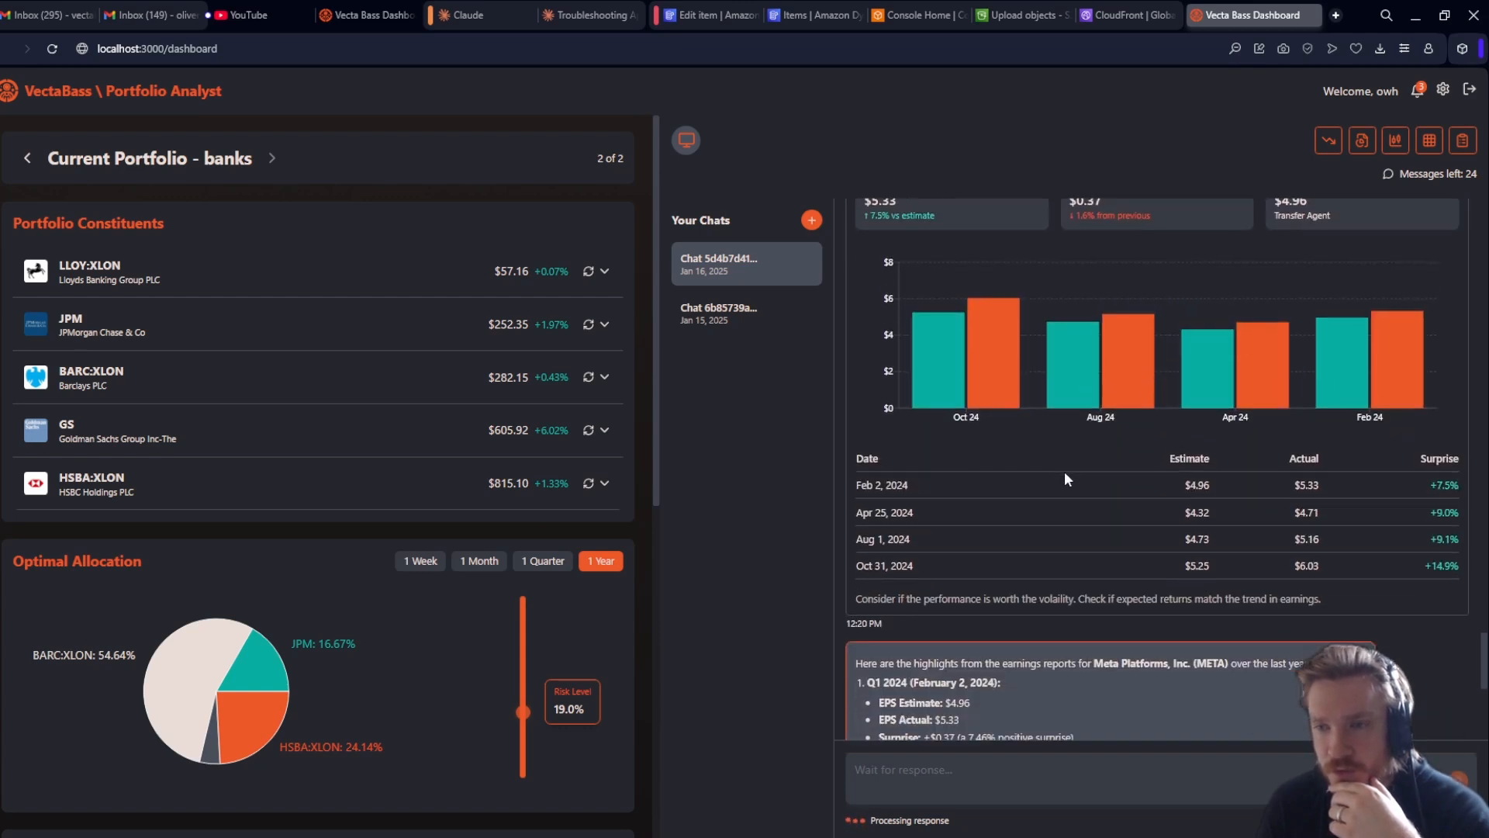
{"action": "scroll", "coordinate": [1065, 473], "scroll_direction": "down", "scroll_amount": 1}
{"action": "scroll", "coordinate": [1065, 473], "scroll_direction": "up", "scroll_amount": 2}
{"action": "mouse_move", "coordinate": [967, 414]}
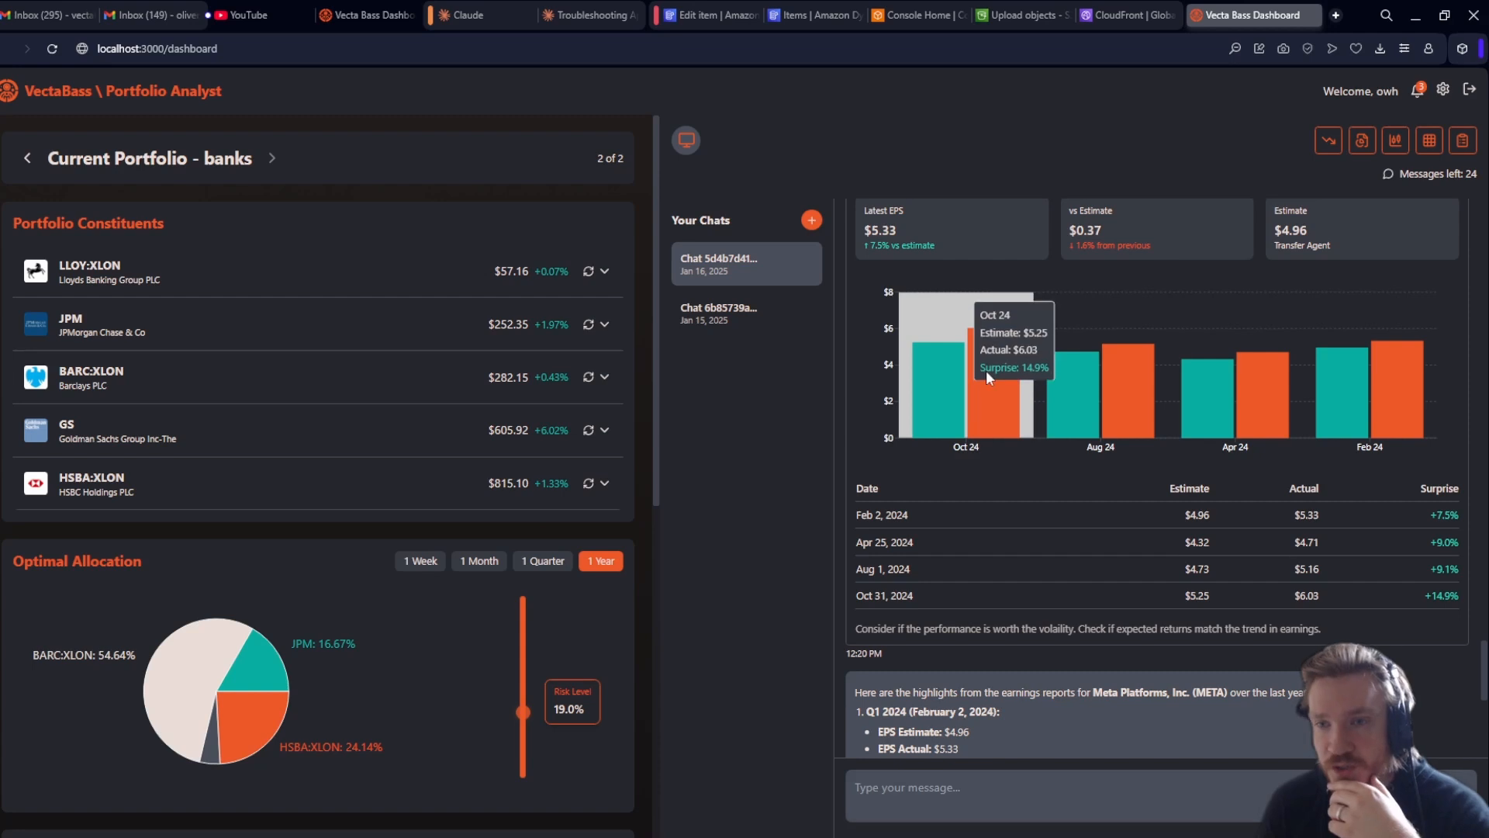
{"action": "scroll", "coordinate": [1120, 541], "scroll_direction": "down", "scroll_amount": 4}
{"action": "scroll", "coordinate": [1106, 517], "scroll_direction": "up", "scroll_amount": 1}
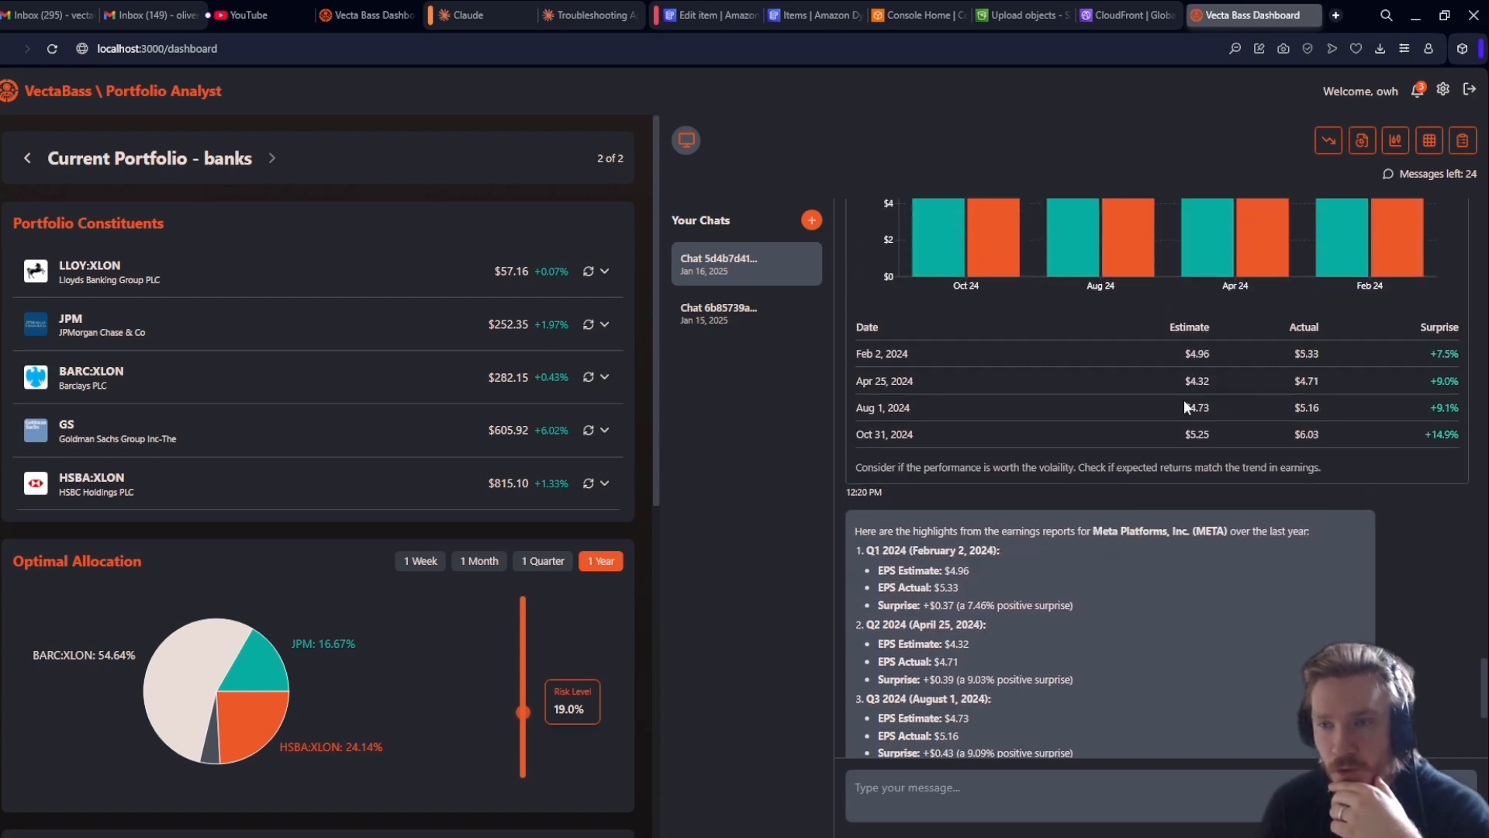
{"action": "scroll", "coordinate": [1183, 408], "scroll_direction": "up", "scroll_amount": 2}
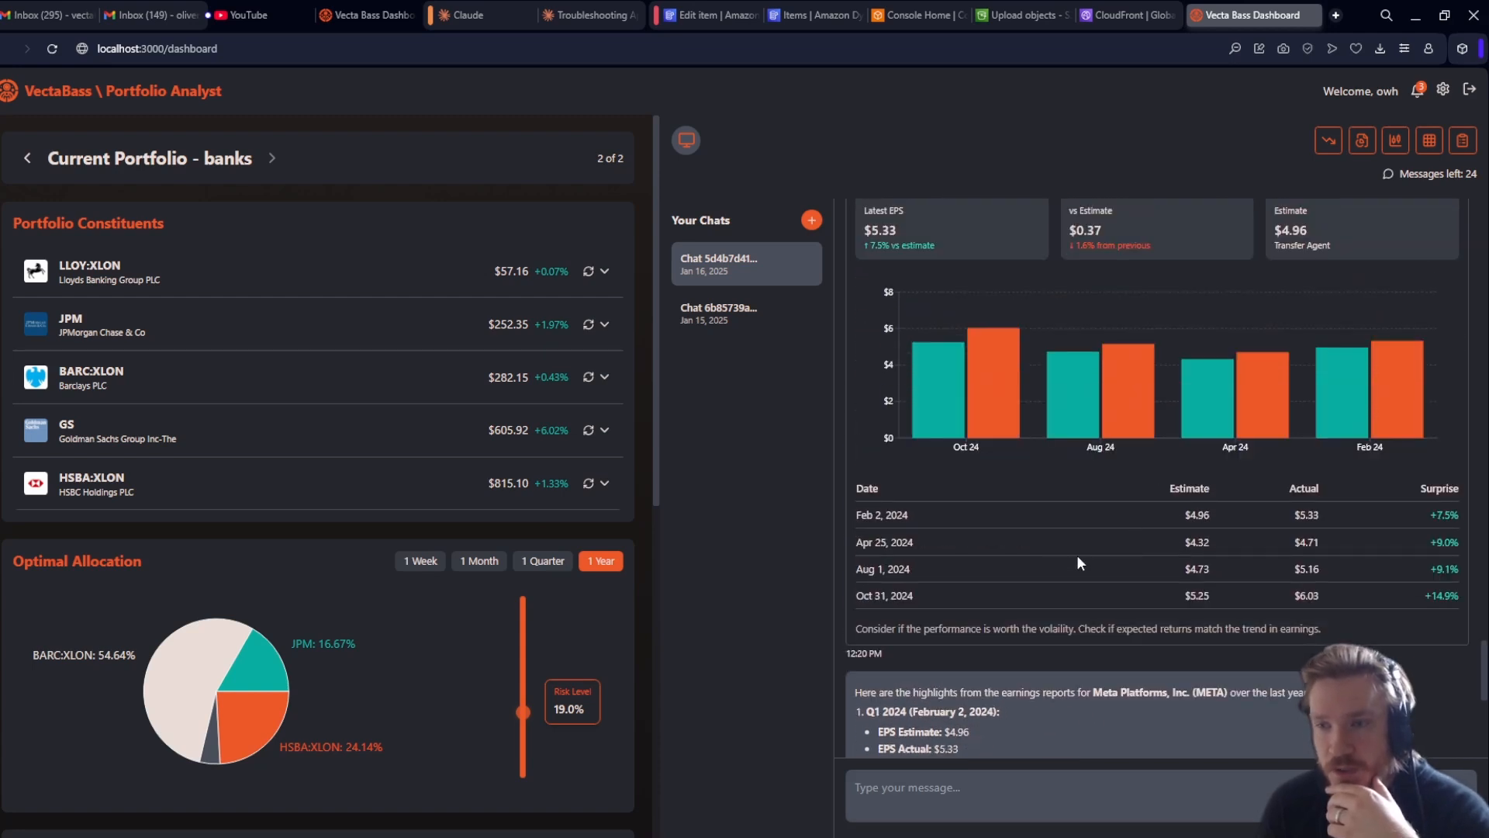
{"action": "scroll", "coordinate": [1074, 573], "scroll_direction": "up", "scroll_amount": 2}
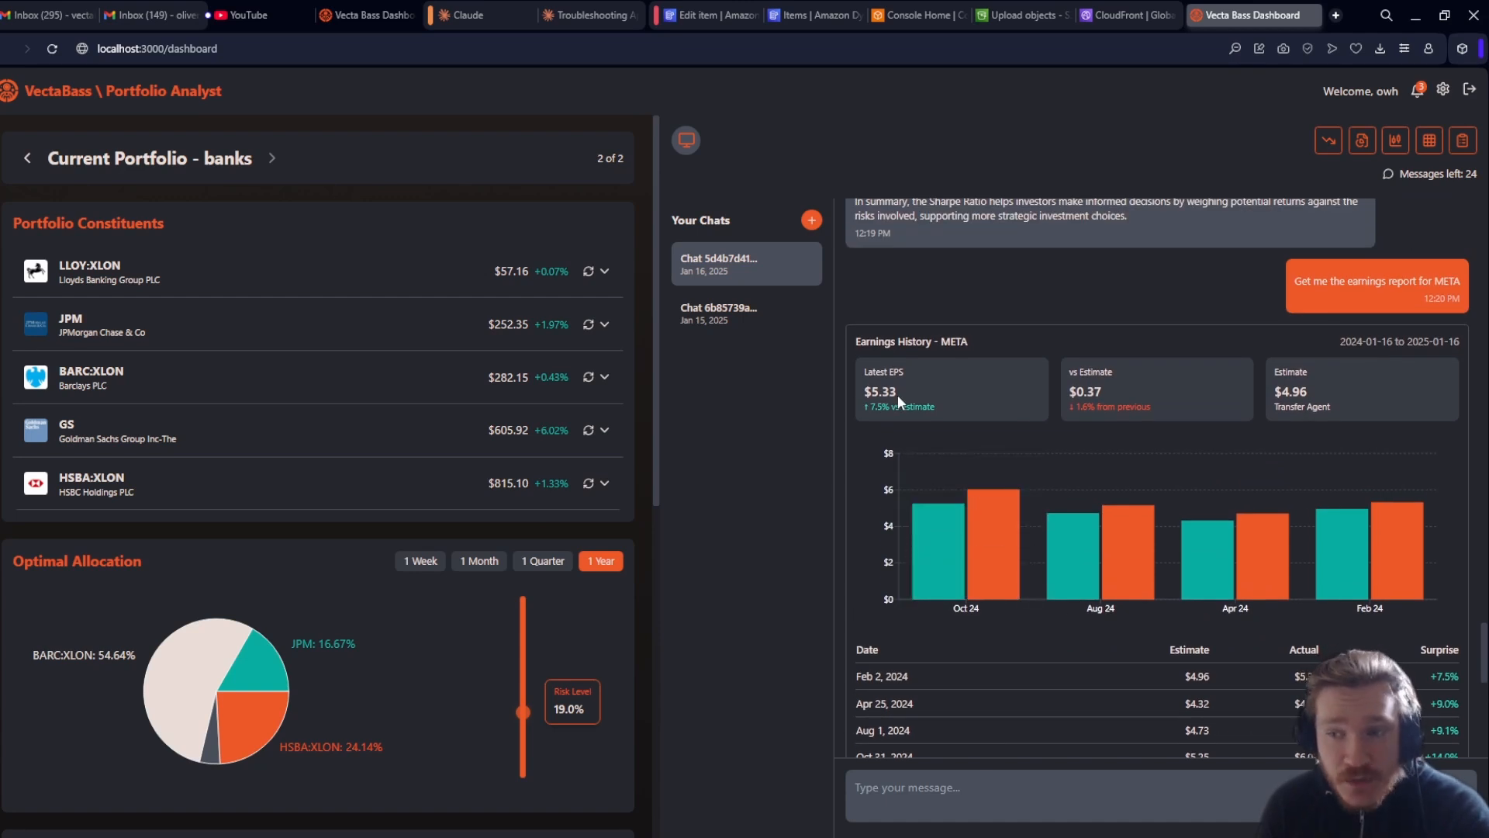
Read the agent's highlights of META's quarterly earnings and compare them with the earnings history table.
{"action": "scroll", "coordinate": [954, 411], "scroll_direction": "down", "scroll_amount": 7}
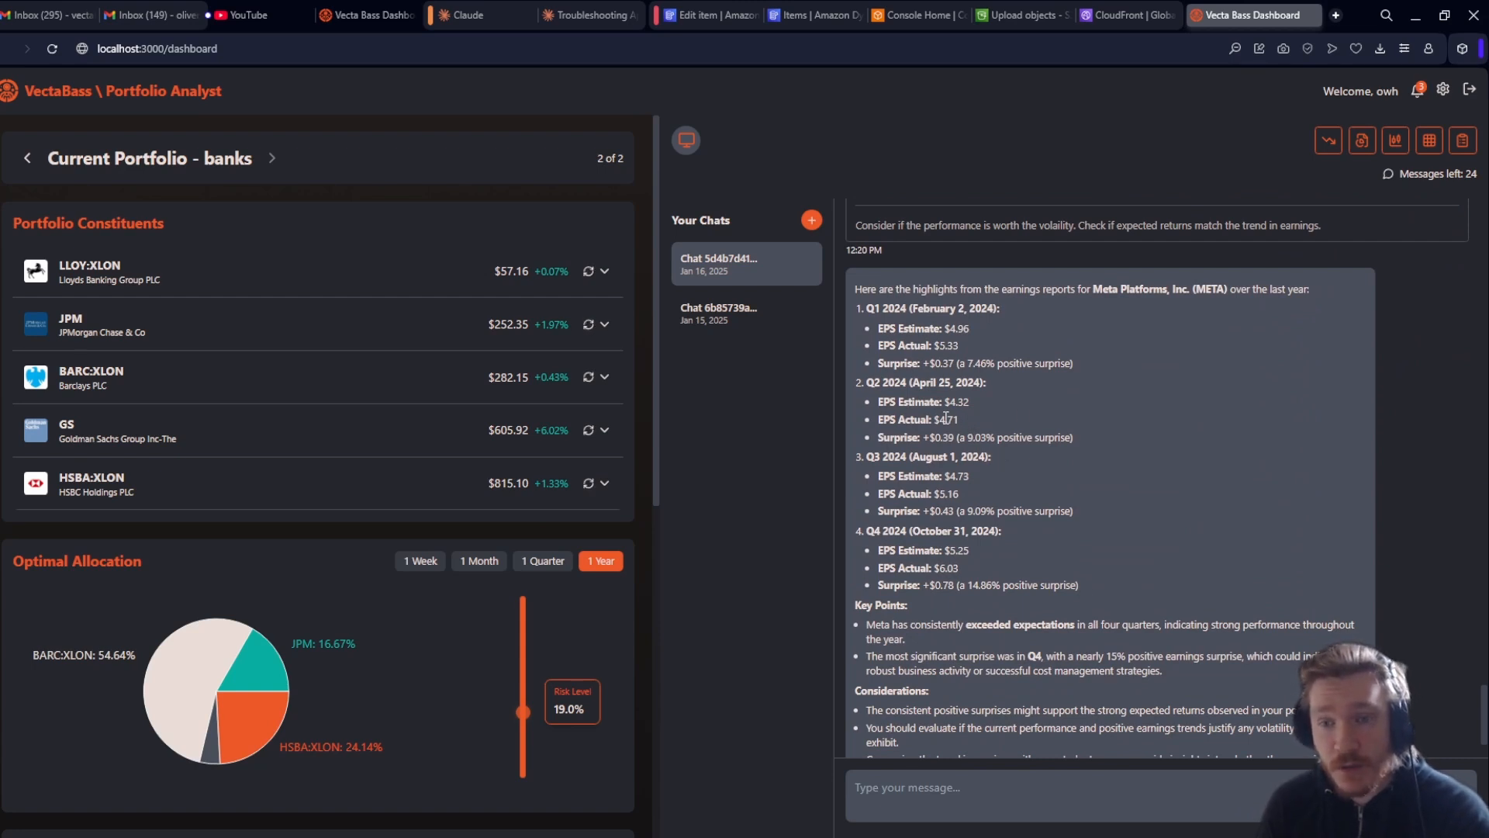
{"action": "scroll", "coordinate": [945, 417], "scroll_direction": "down", "scroll_amount": 3}
{"action": "scroll", "coordinate": [945, 417], "scroll_direction": "up", "scroll_amount": 4}
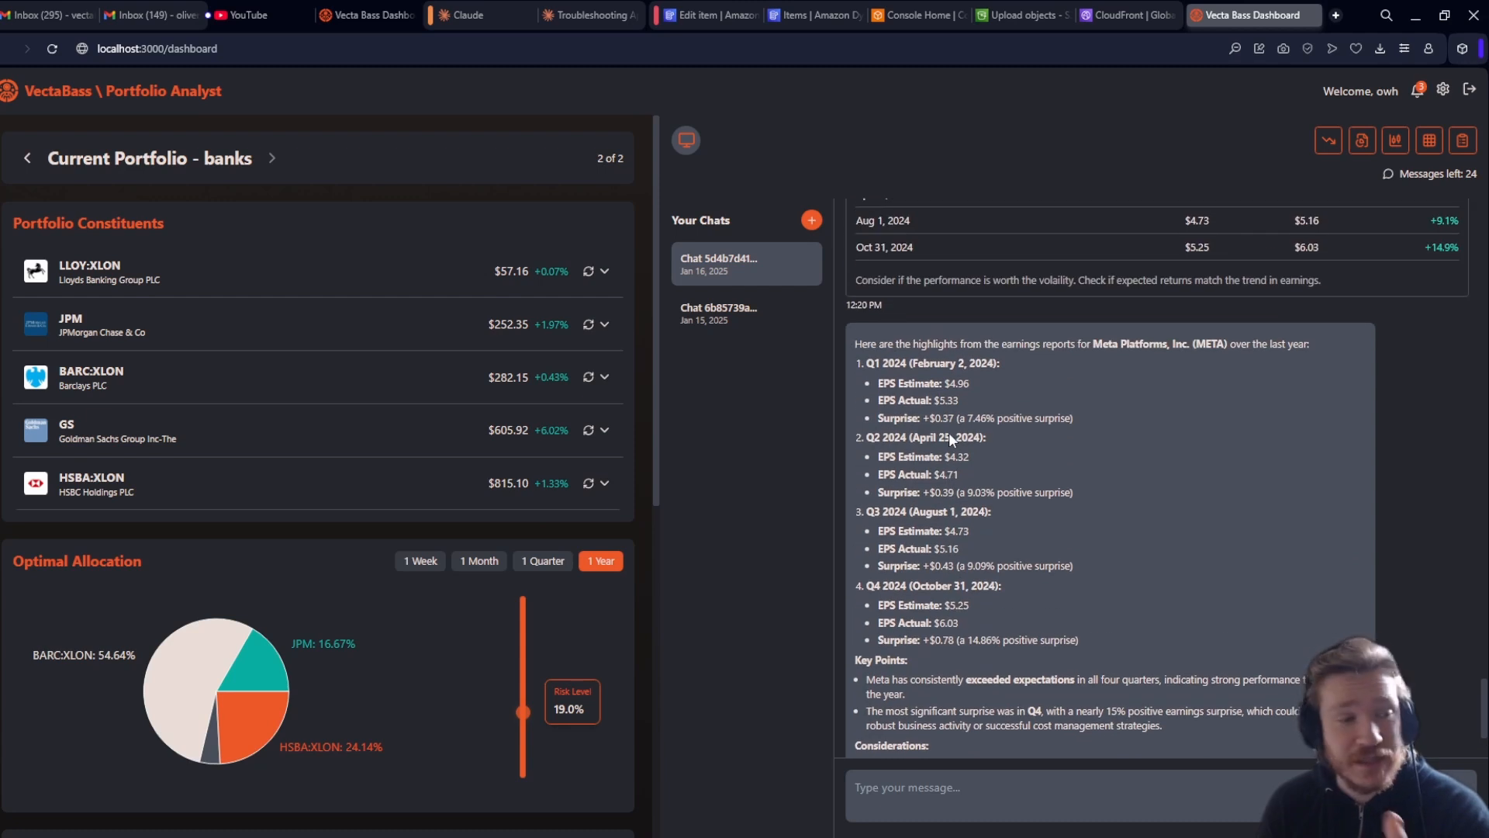
{"action": "scroll", "coordinate": [991, 439], "scroll_direction": "up", "scroll_amount": 6}
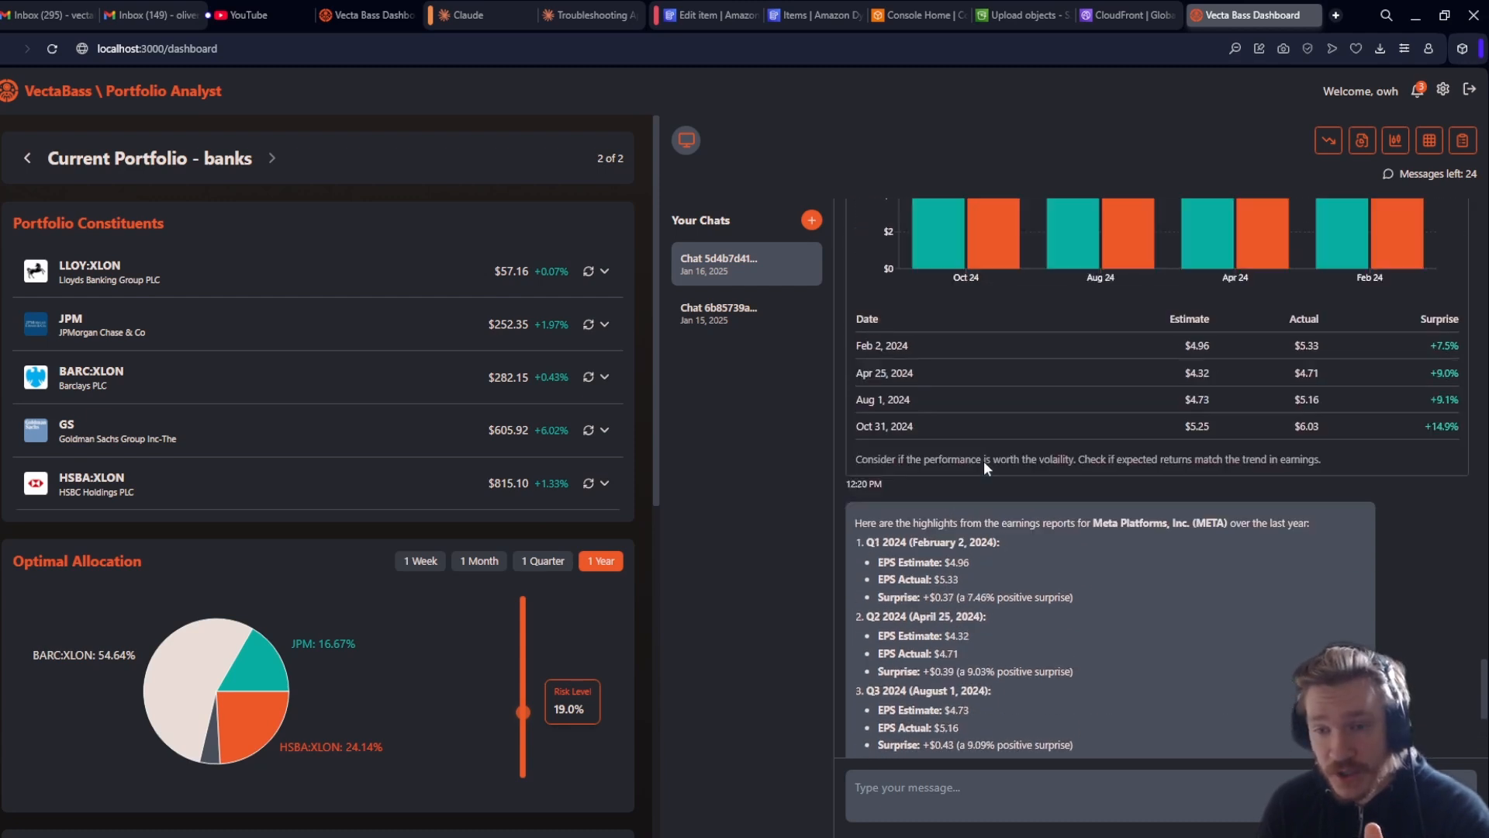
{"action": "scroll", "coordinate": [994, 457], "scroll_direction": "down", "scroll_amount": 4}
{"action": "scroll", "coordinate": [1000, 457], "scroll_direction": "down", "scroll_amount": 5}
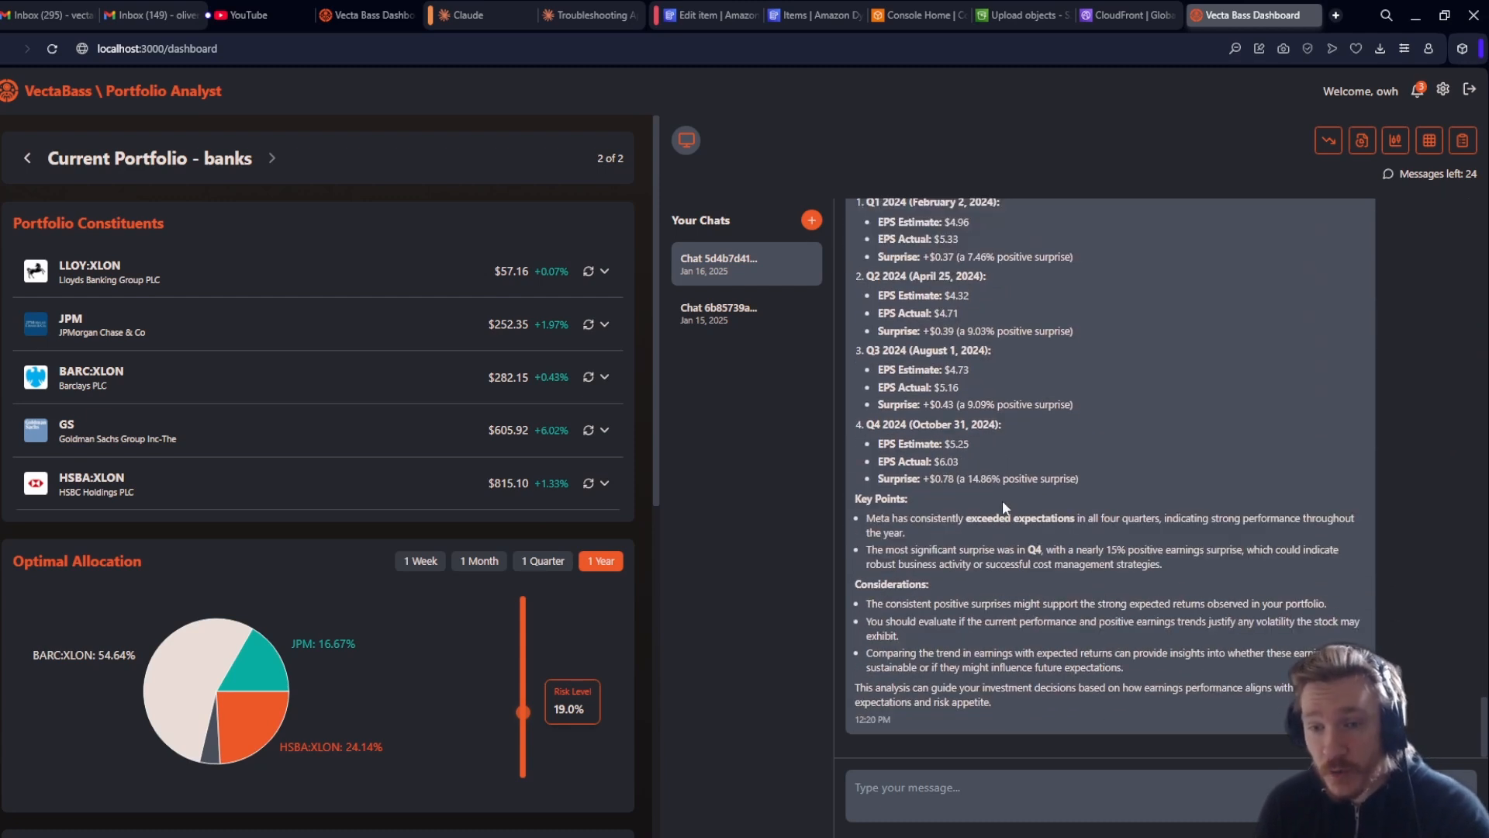
{"action": "scroll", "coordinate": [1003, 584], "scroll_direction": "up", "scroll_amount": 8}
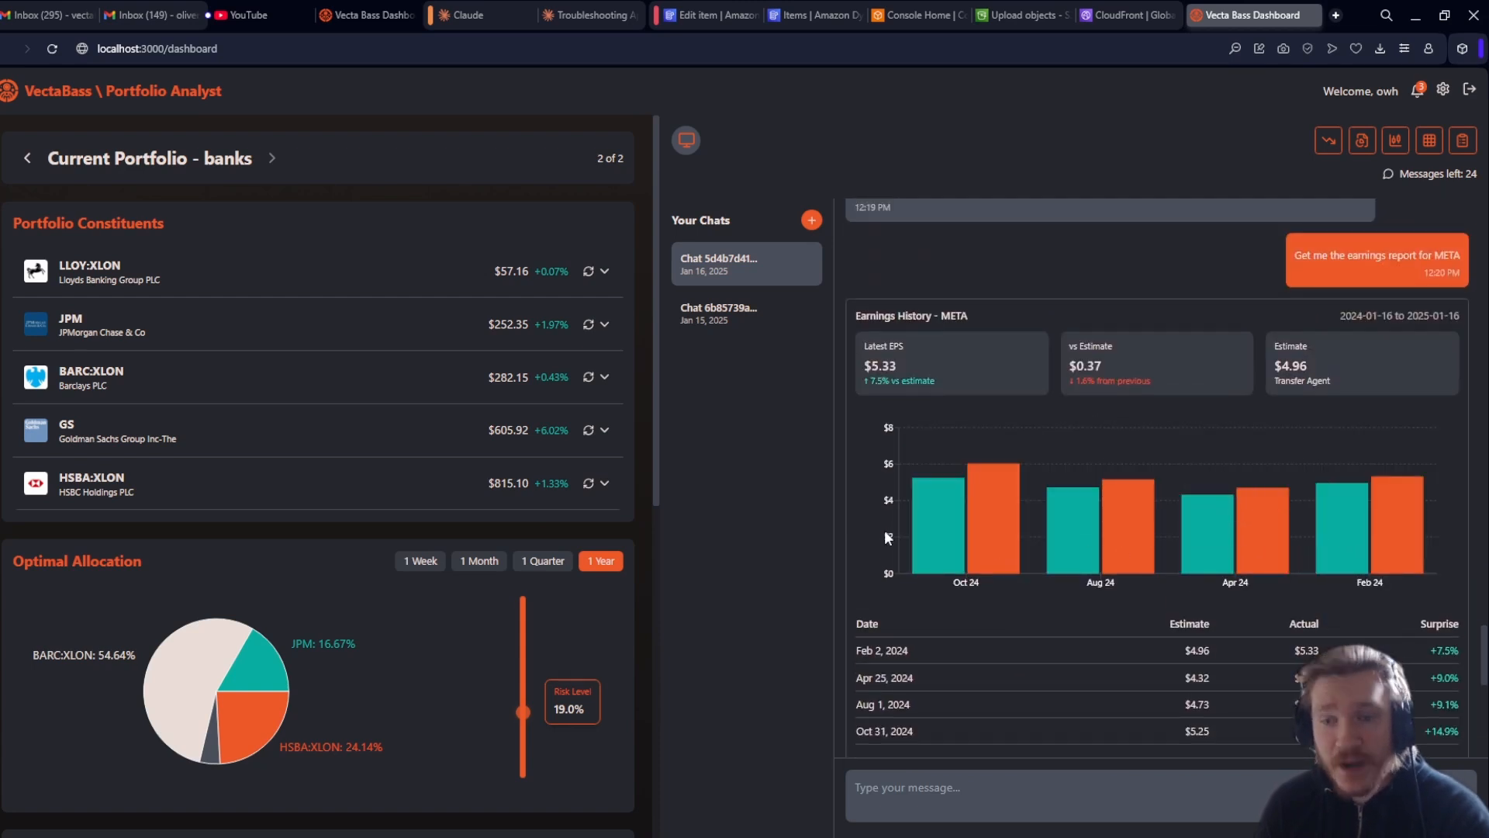
{"action": "scroll", "coordinate": [1390, 632], "scroll_direction": "down", "scroll_amount": 2}
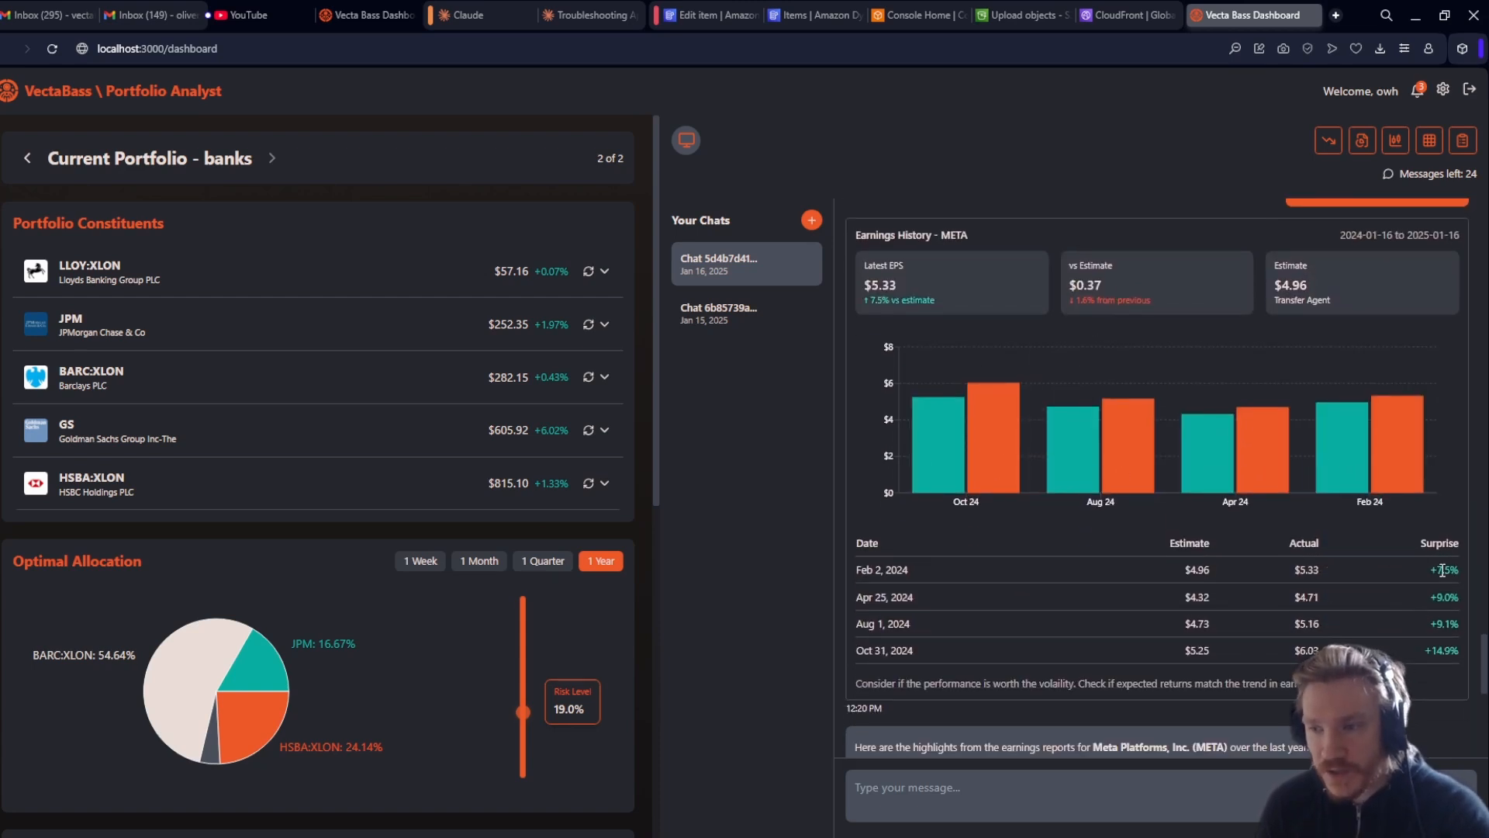
{"action": "scroll", "coordinate": [1443, 661], "scroll_direction": "down", "scroll_amount": 8}
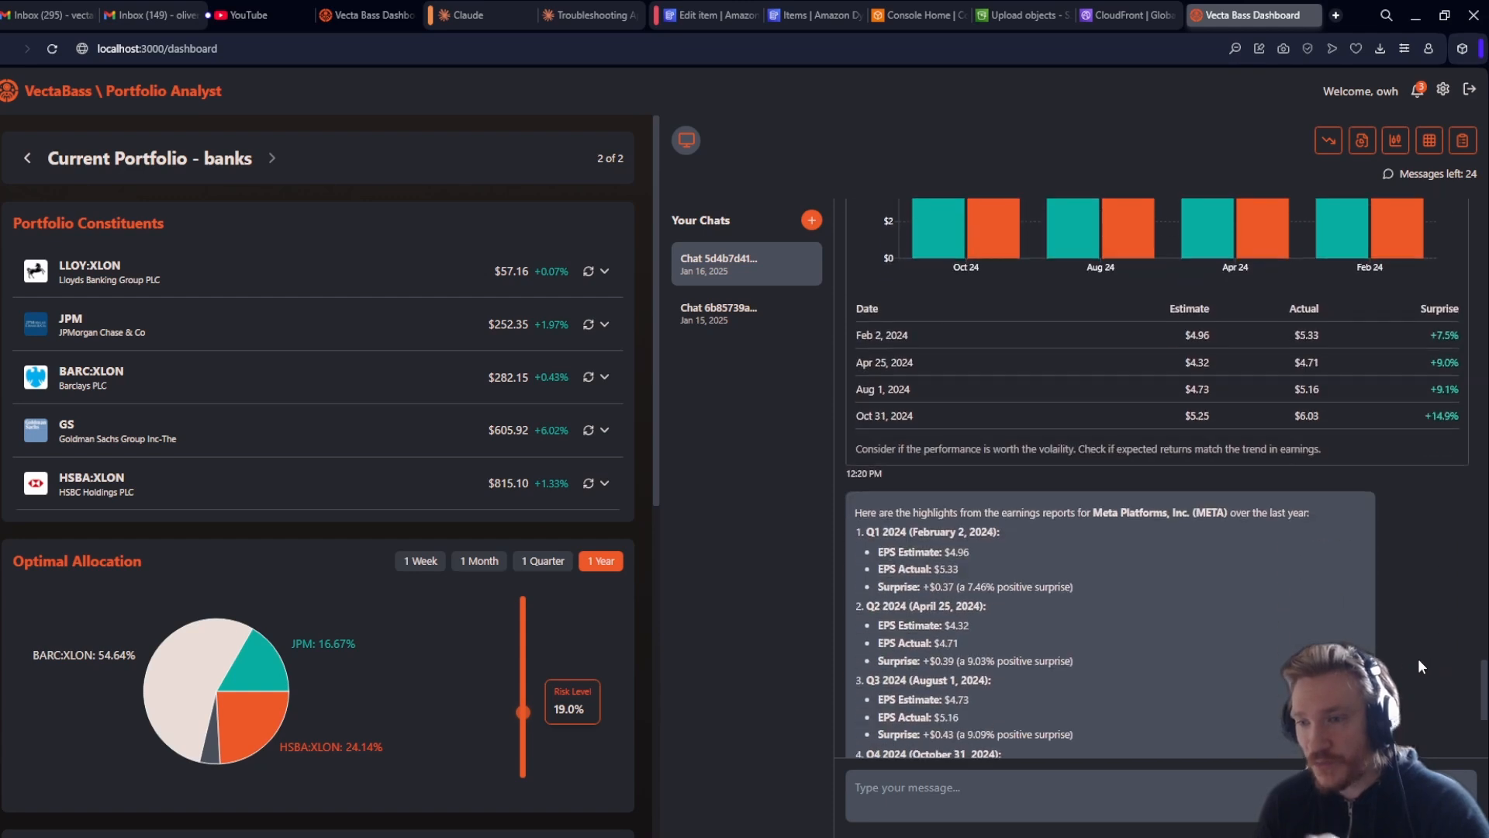
Ask the agent "Are there trends in the report".
{"action": "scroll", "coordinate": [1239, 733], "scroll_direction": "down", "scroll_amount": 6}
{"action": "left_click", "coordinate": [1124, 795]}
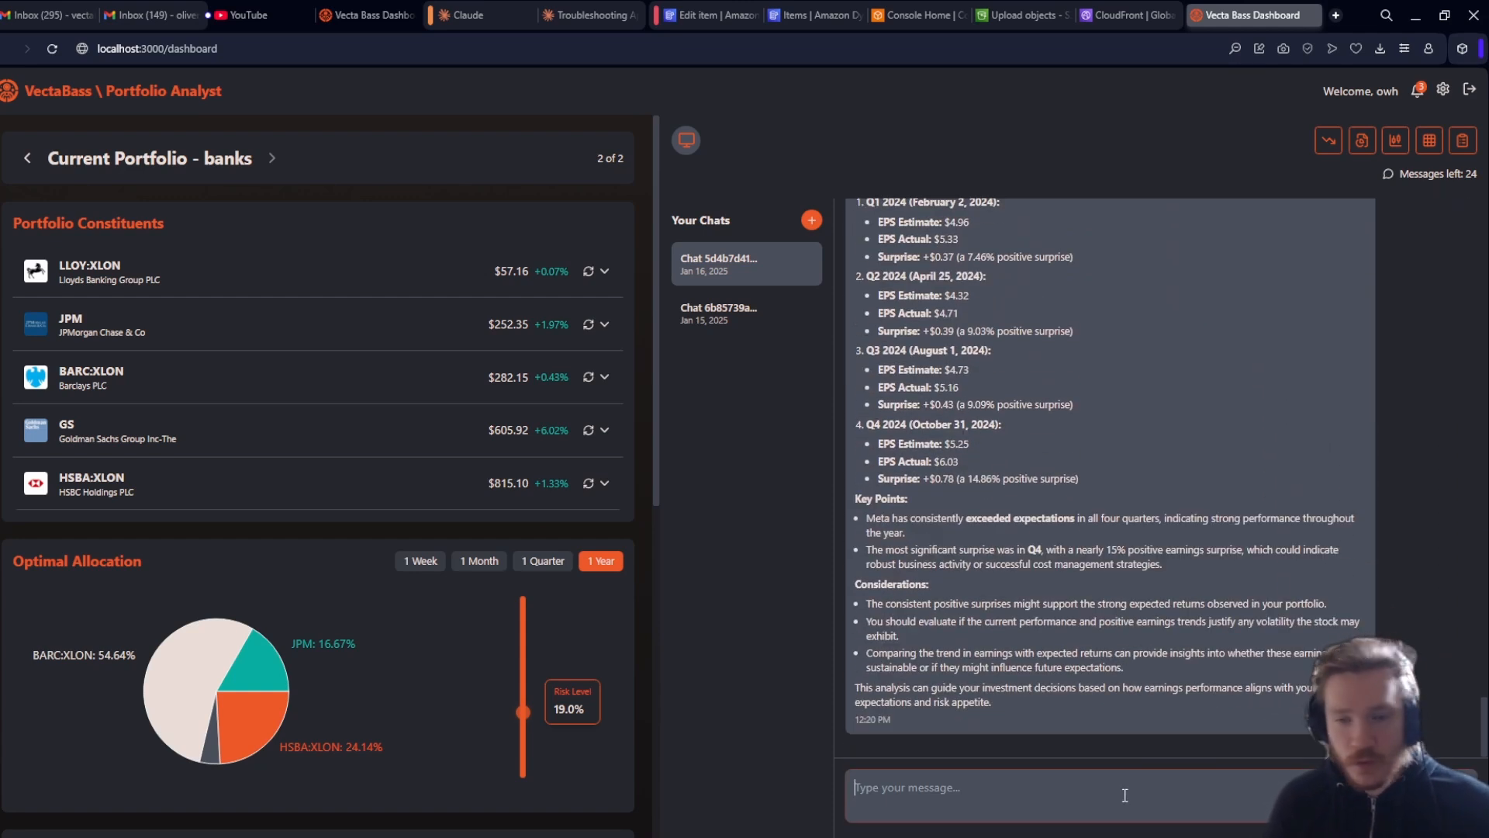
{"action": "type", "text": "Ar"}
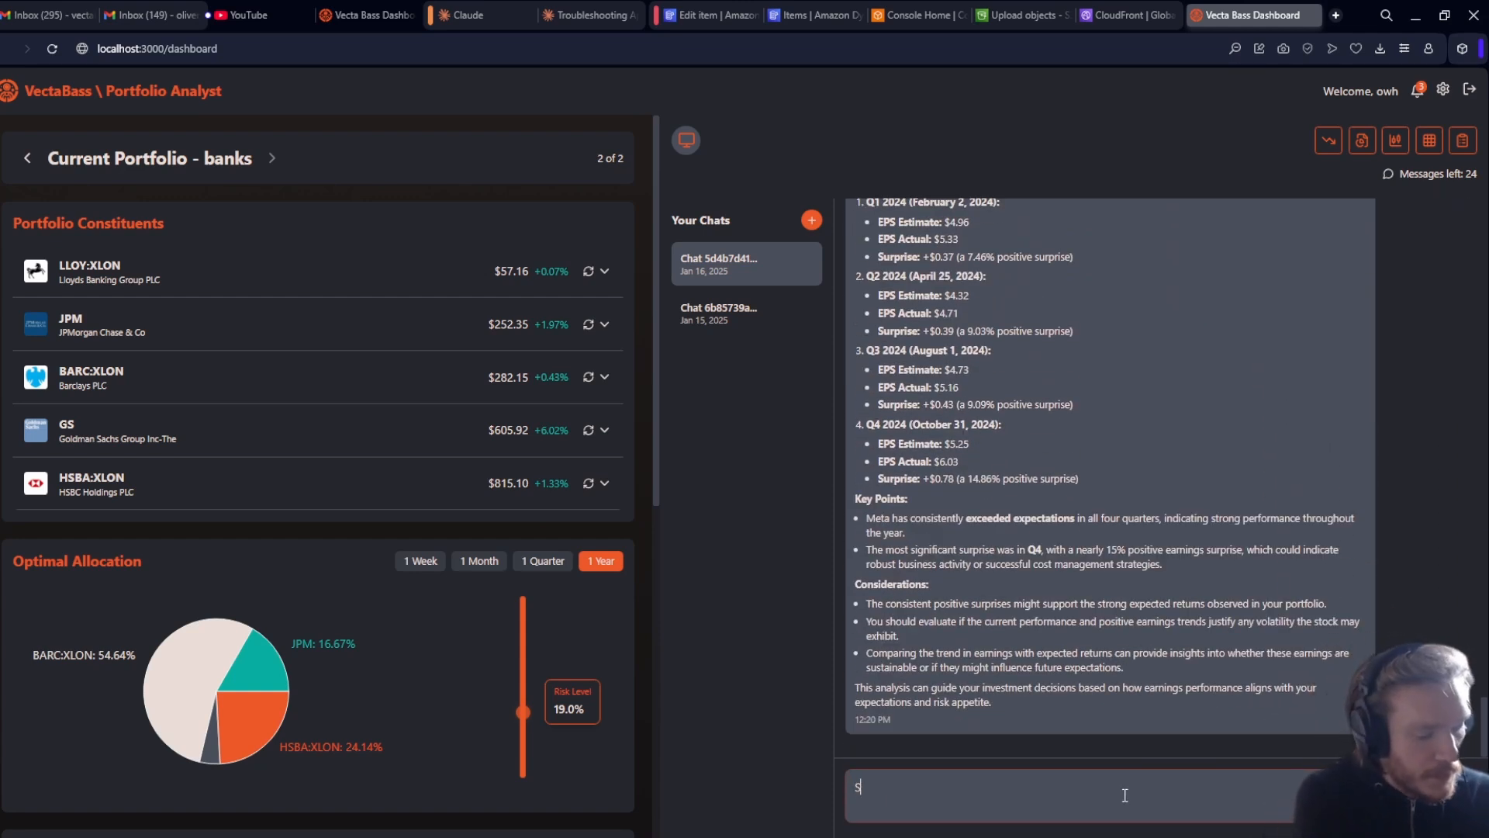
{"action": "type", "text": "e there trea"}
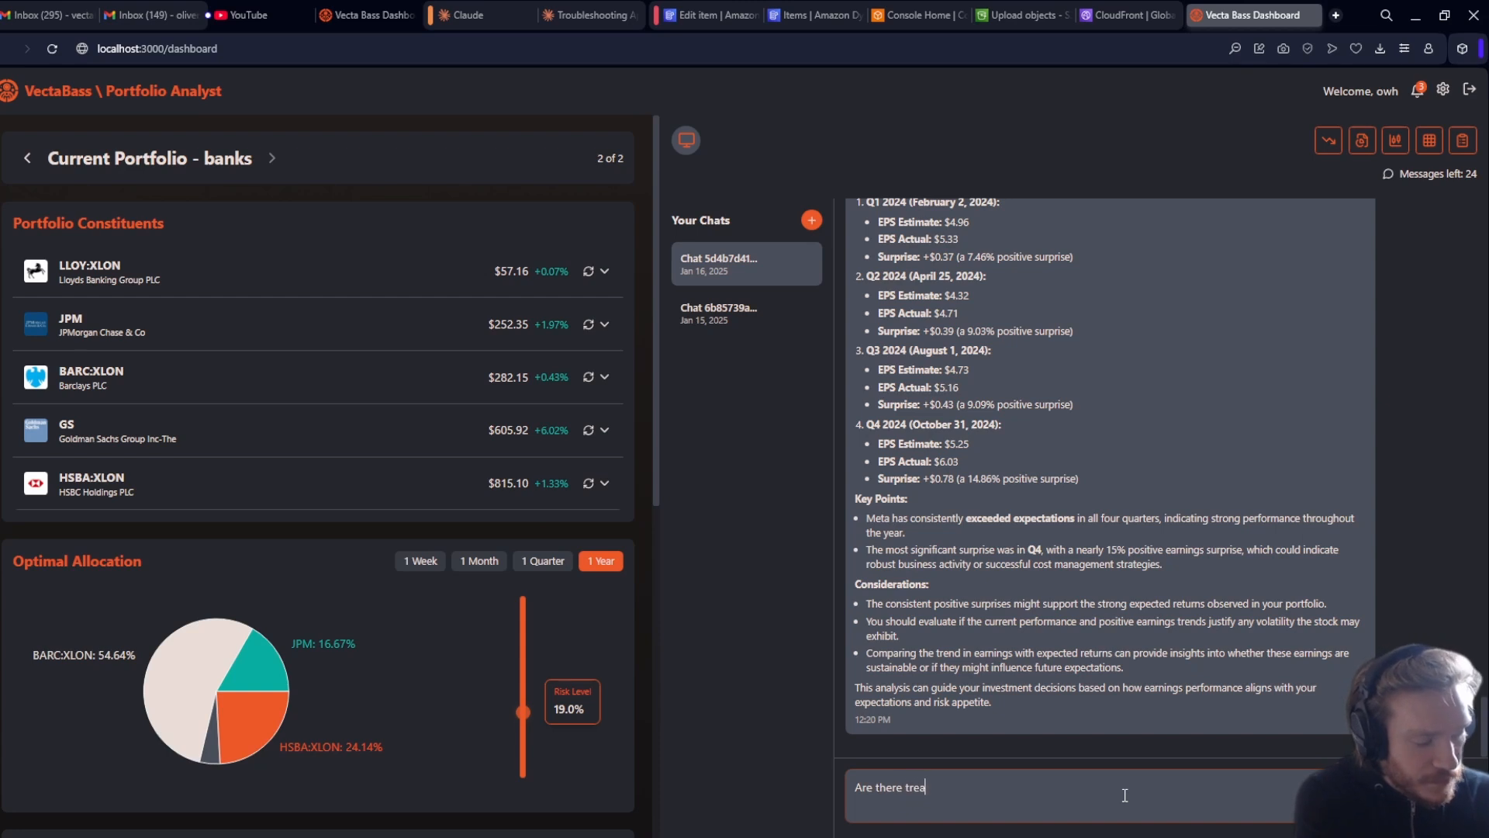
{"action": "key", "text": "BackSpace"}
{"action": "type", "text": "nds "}
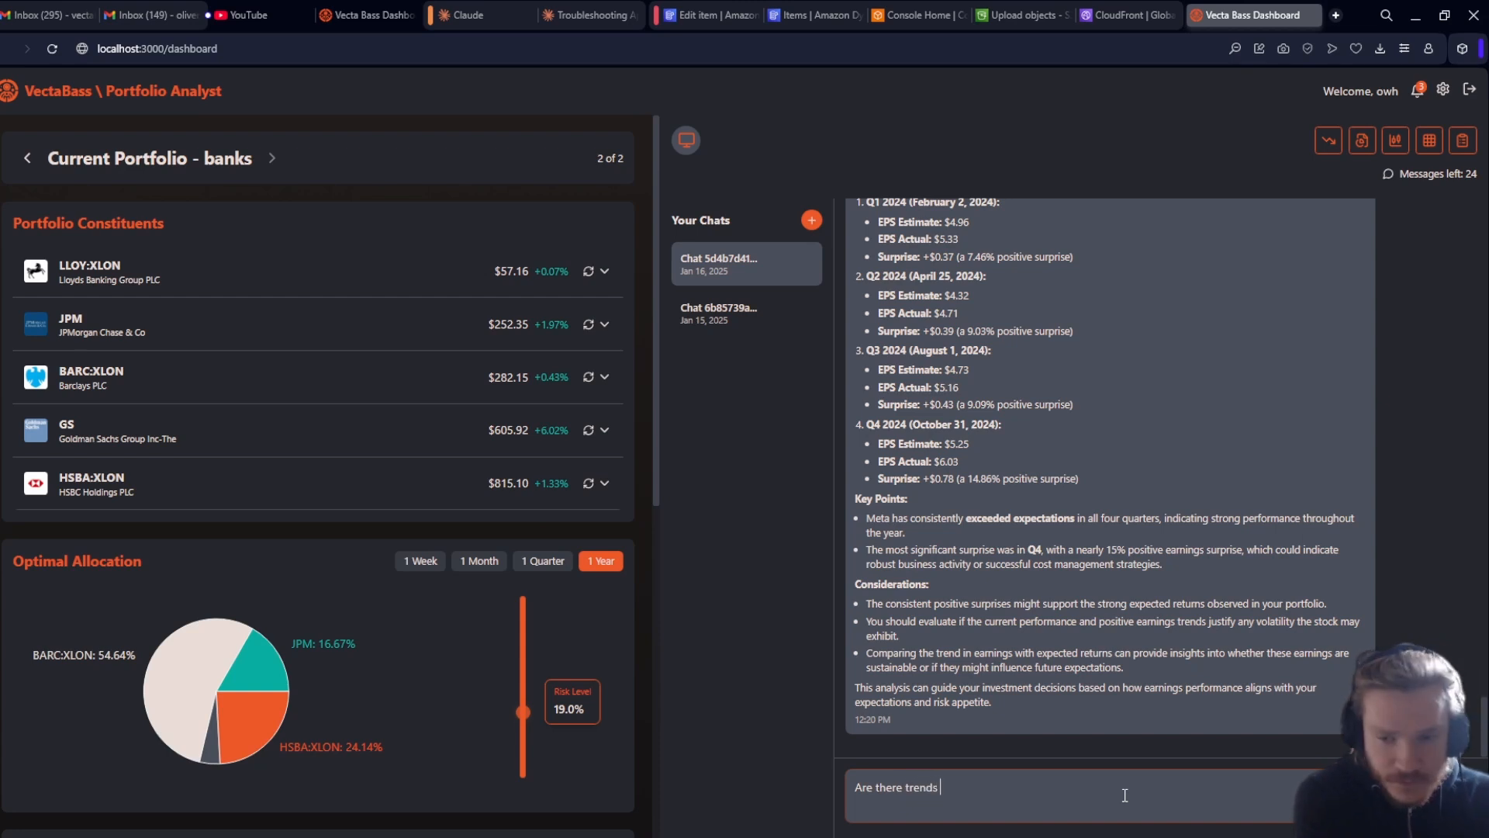
{"action": "type", "text": "in the macro"}
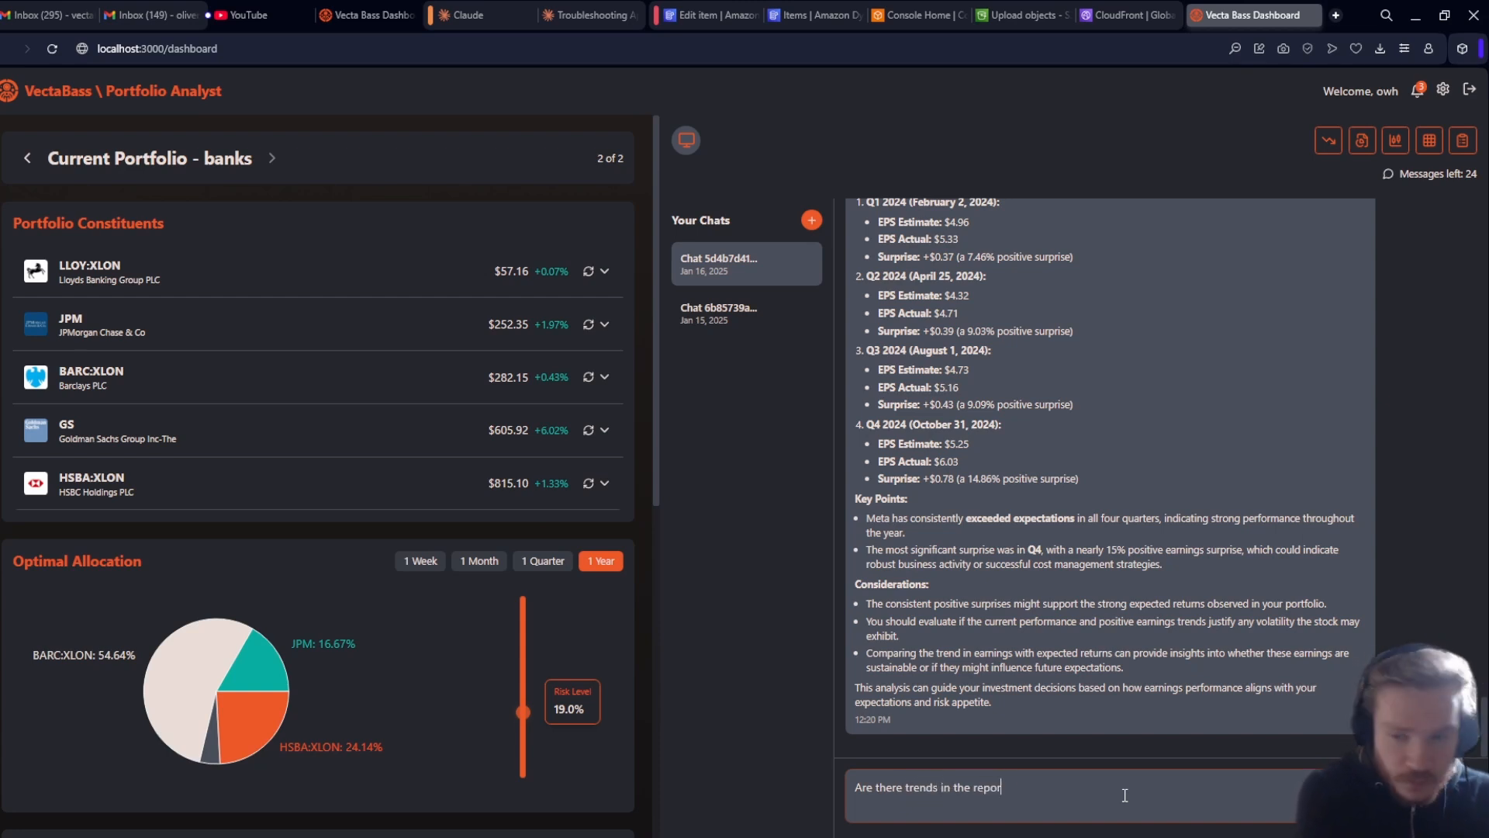
{"action": "key", "text": "Return"}
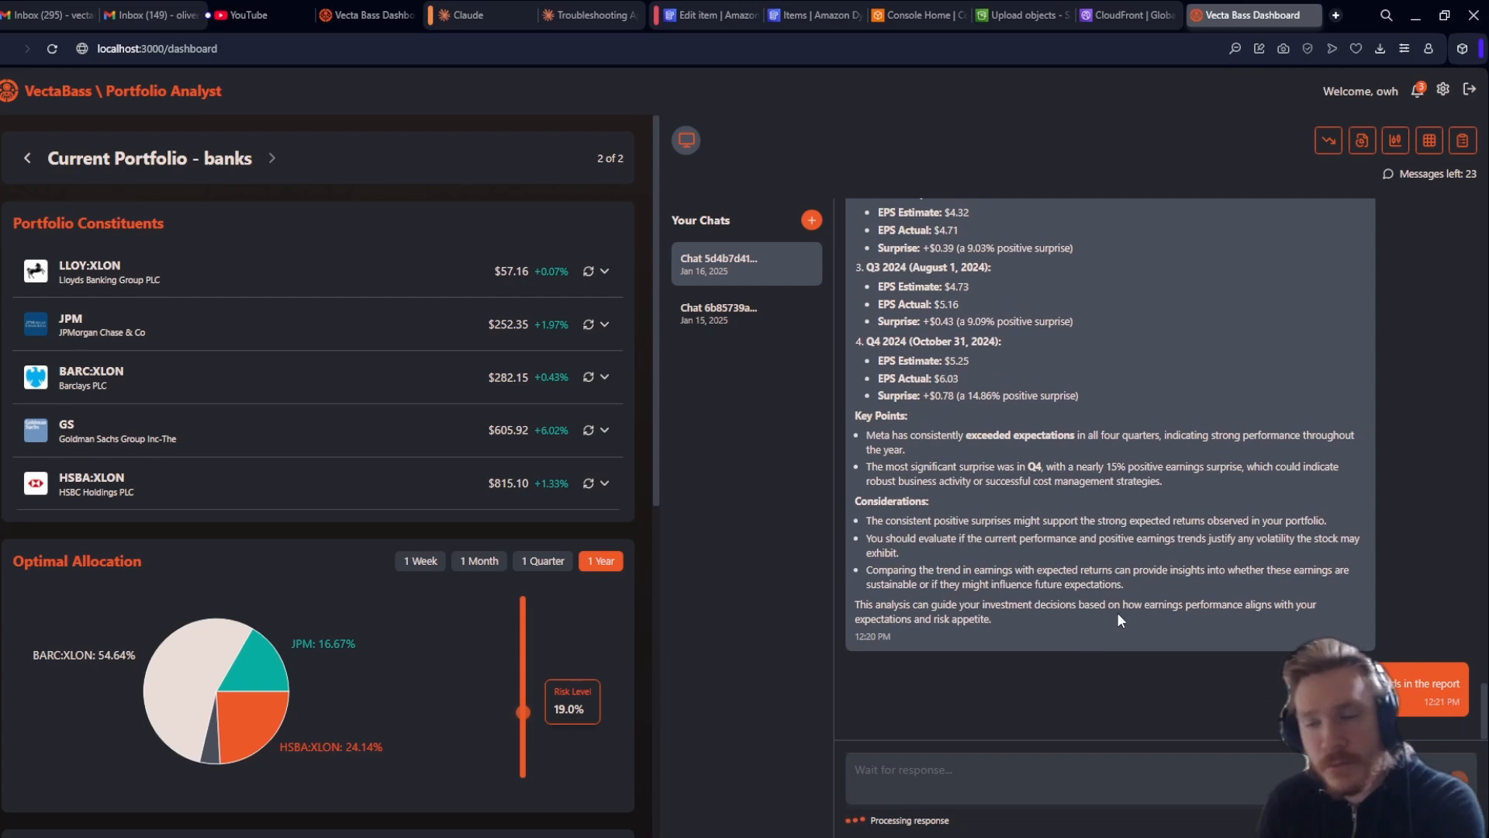
Read the agent's analysis of META's earnings trends and check it against the earnings history chart and surprise figures.
{"action": "scroll", "coordinate": [1117, 612], "scroll_direction": "up", "scroll_amount": 8}
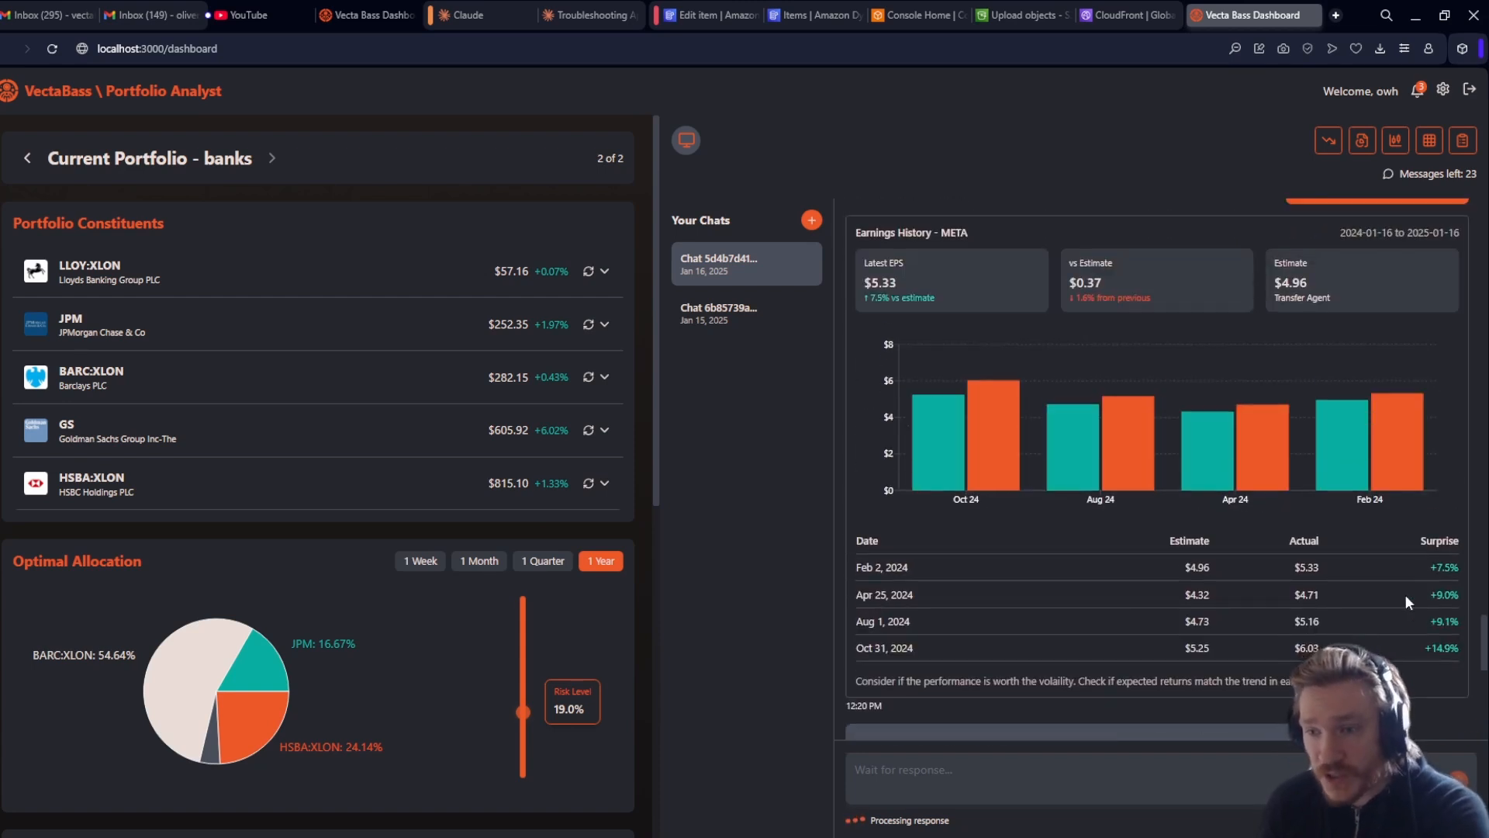
{"action": "scroll", "coordinate": [1343, 618], "scroll_direction": "down", "scroll_amount": 8}
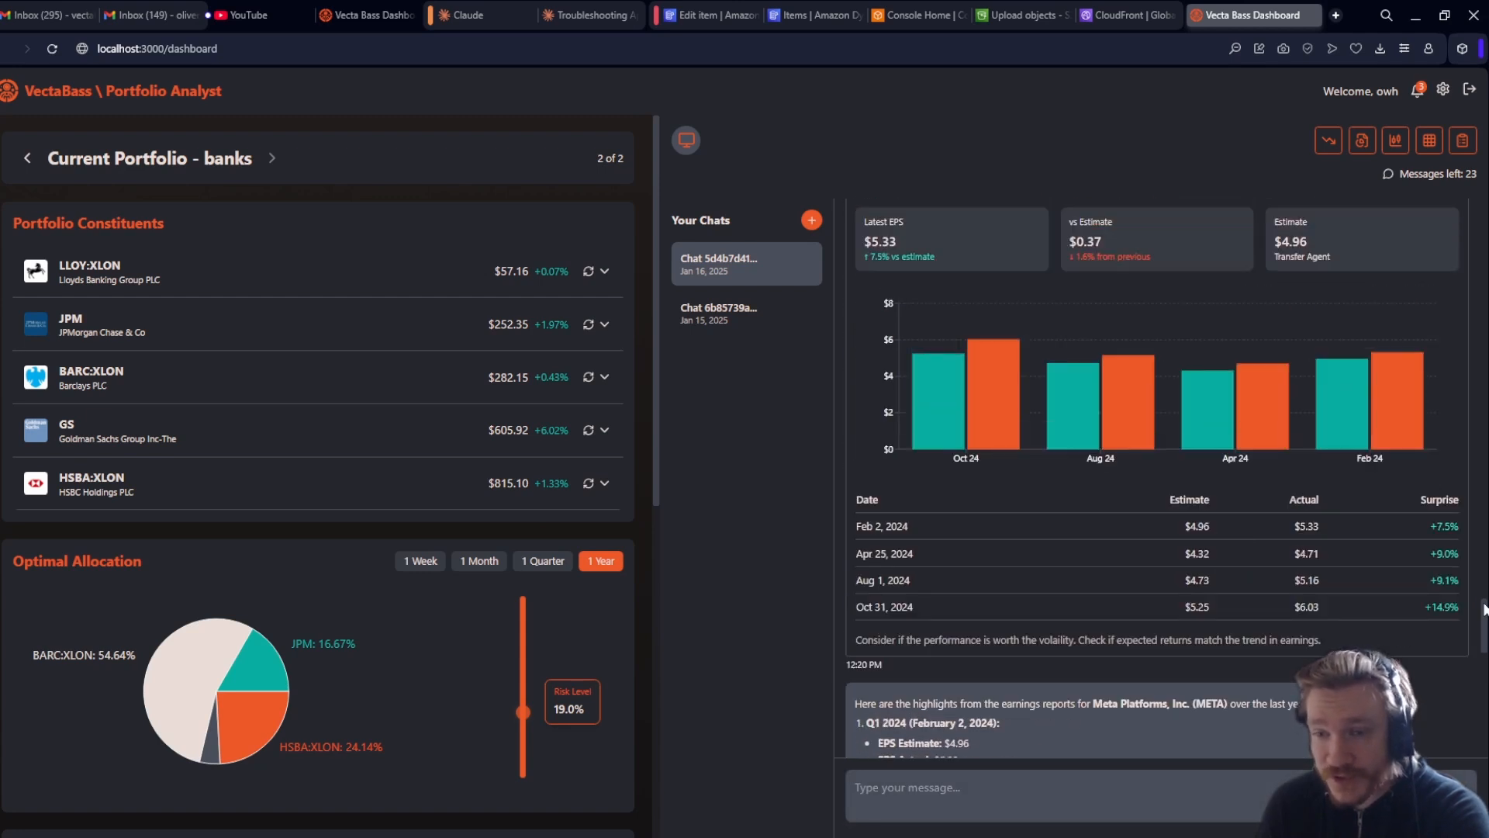
{"action": "scroll", "coordinate": [1396, 582], "scroll_direction": "down", "scroll_amount": 10}
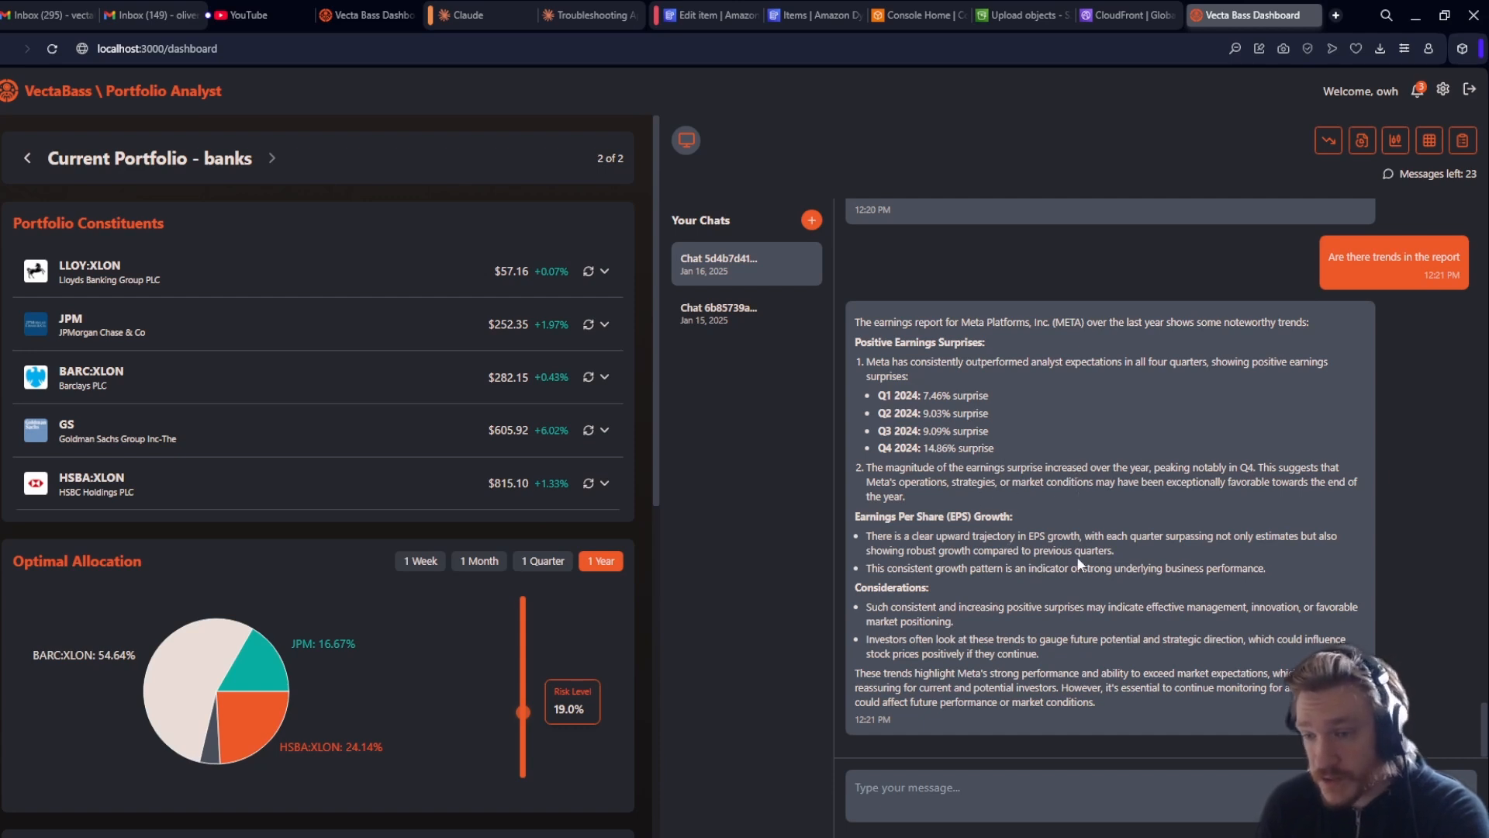
{"action": "scroll", "coordinate": [1076, 556], "scroll_direction": "up", "scroll_amount": 15}
{"action": "scroll", "coordinate": [1077, 558], "scroll_direction": "down", "scroll_amount": 15}
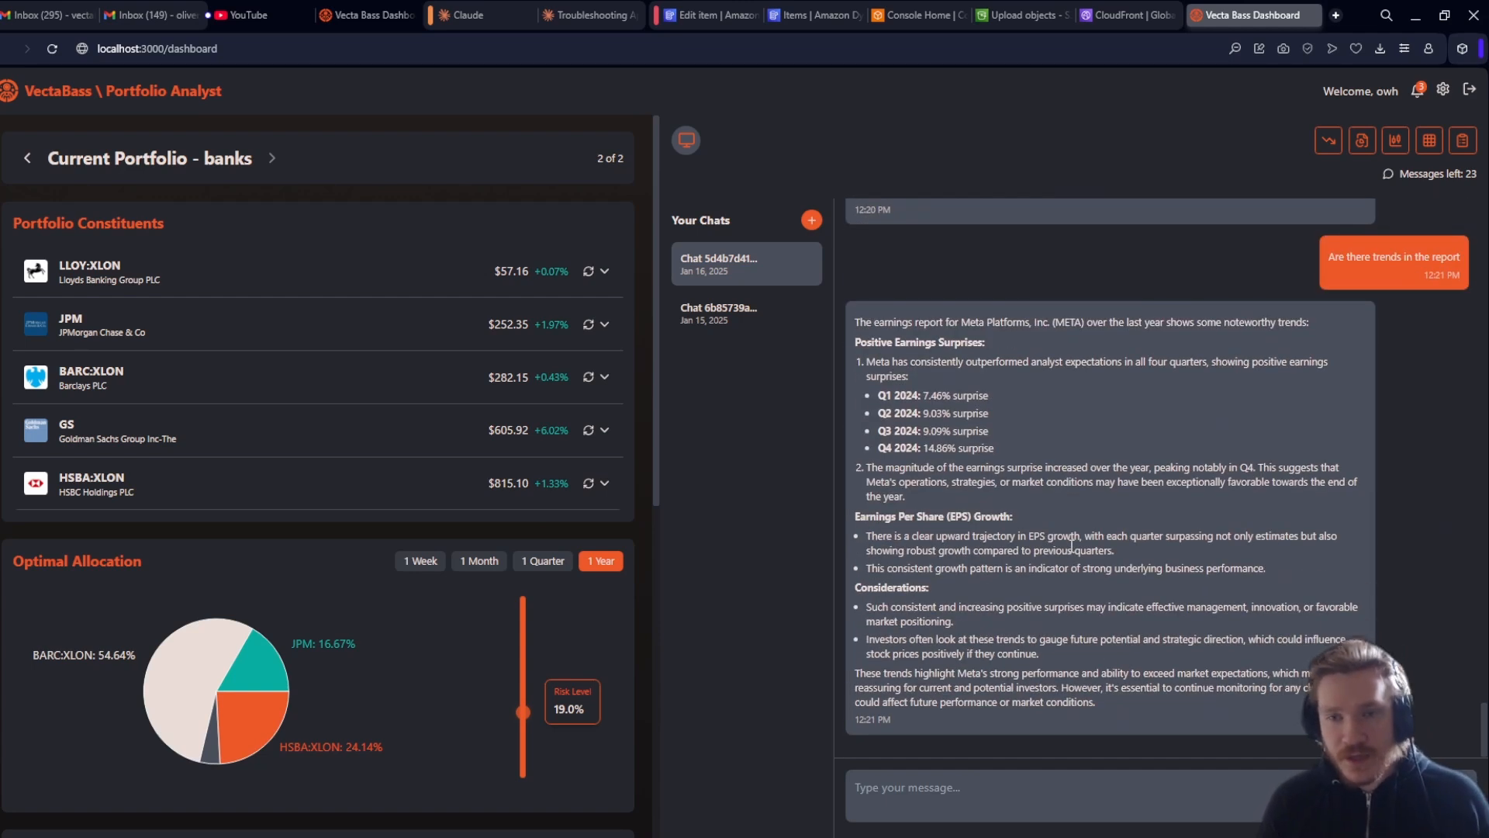
{"action": "scroll", "coordinate": [1073, 546], "scroll_direction": "up", "scroll_amount": 15}
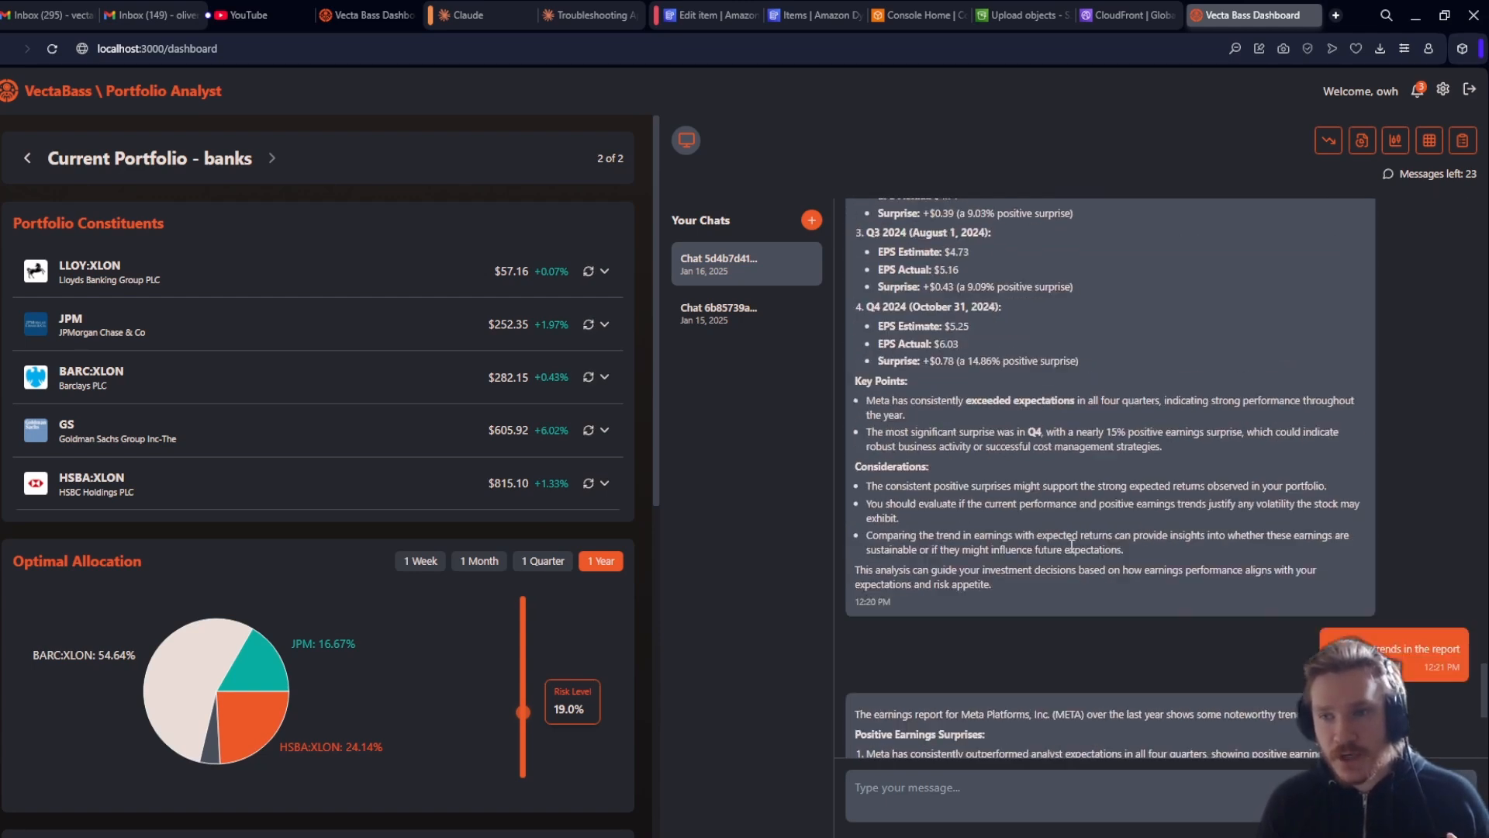
{"action": "scroll", "coordinate": [1071, 551], "scroll_direction": "up", "scroll_amount": 3}
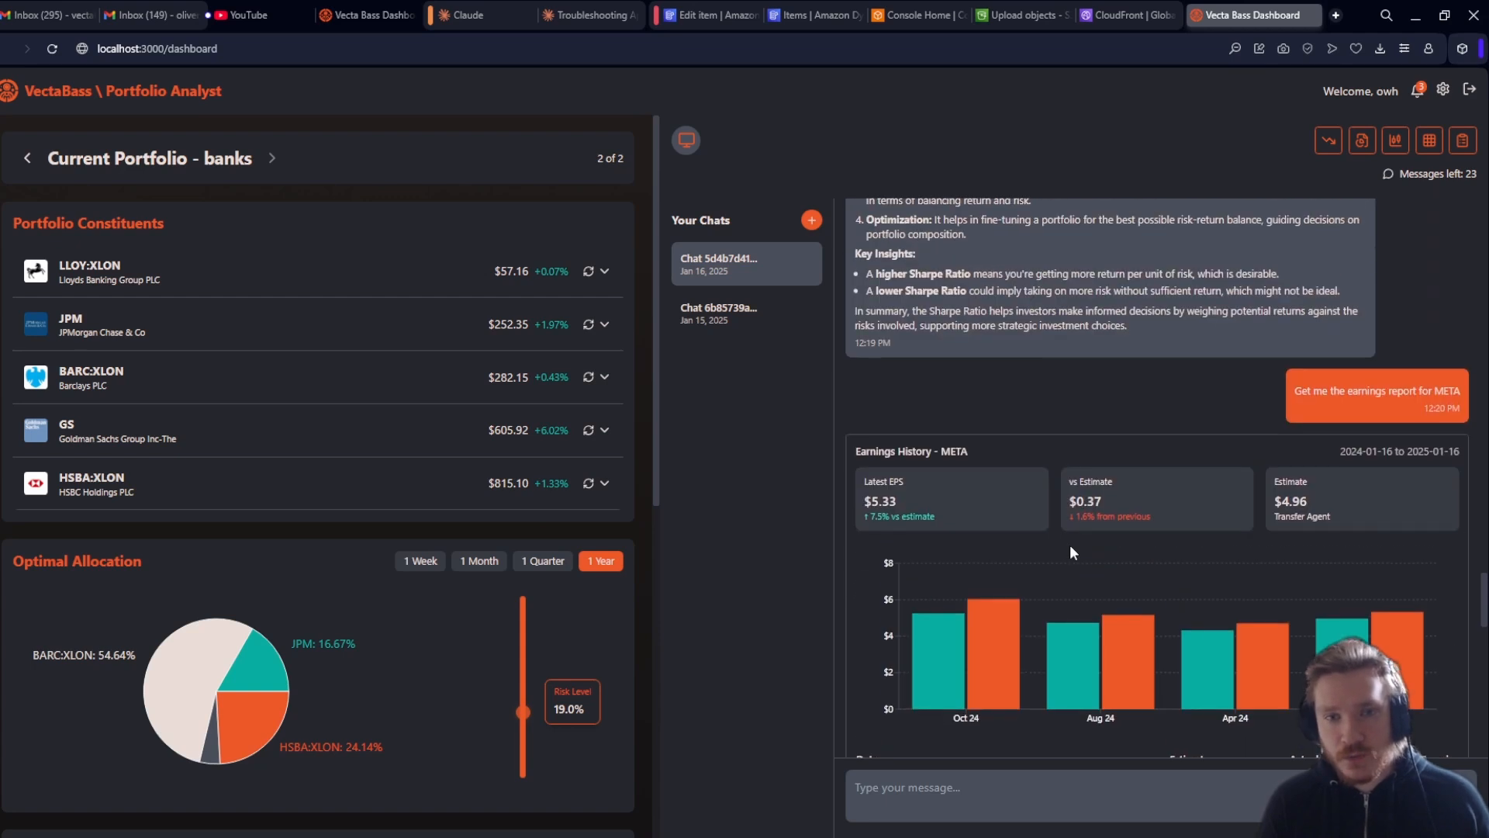
{"action": "scroll", "coordinate": [1069, 545], "scroll_direction": "down", "scroll_amount": 15}
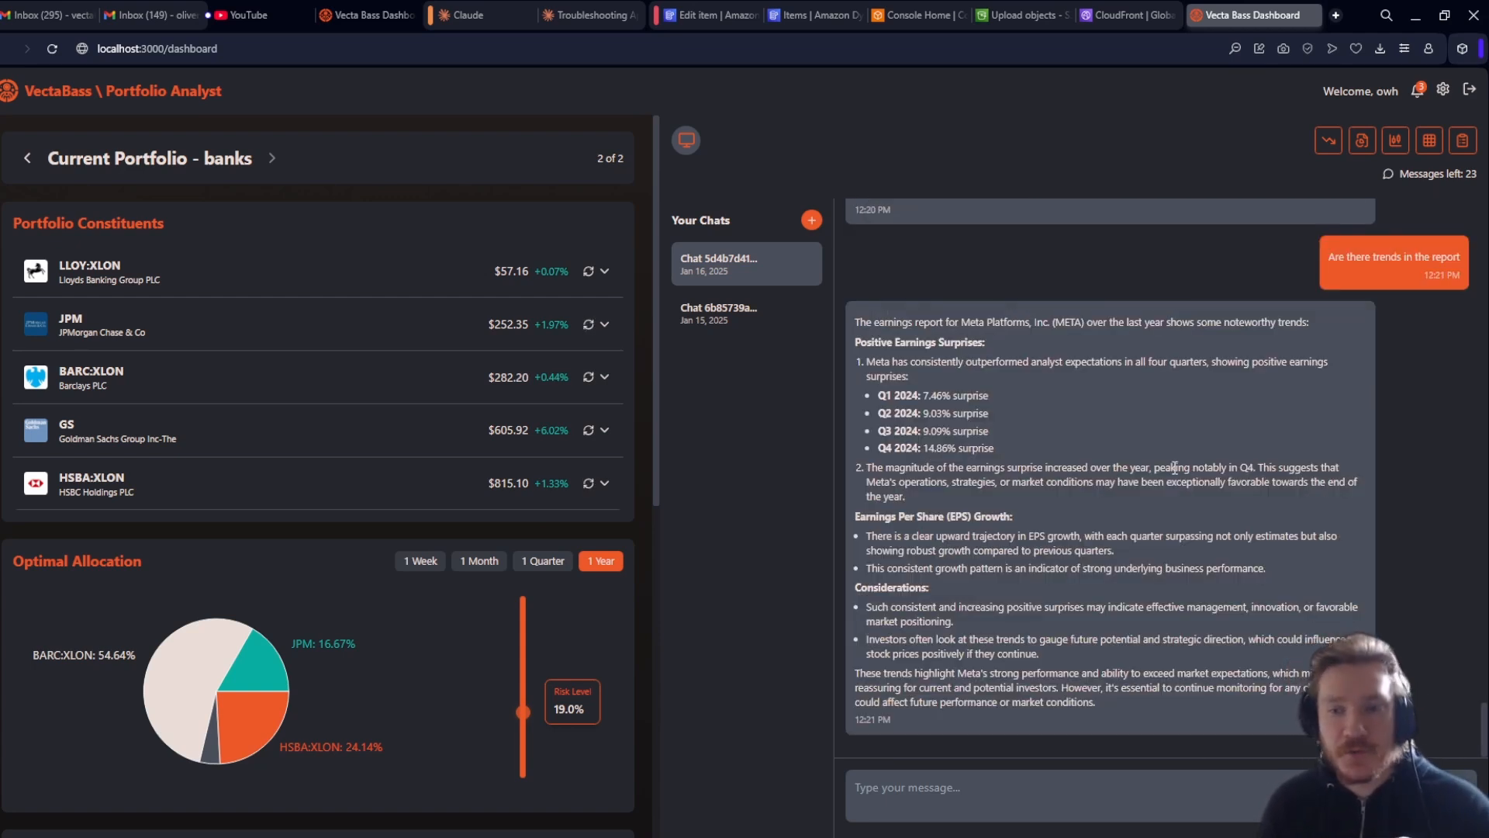
{"action": "scroll", "coordinate": [1141, 469], "scroll_direction": "up", "scroll_amount": 10}
{"action": "scroll", "coordinate": [1117, 479], "scroll_direction": "down", "scroll_amount": 10}
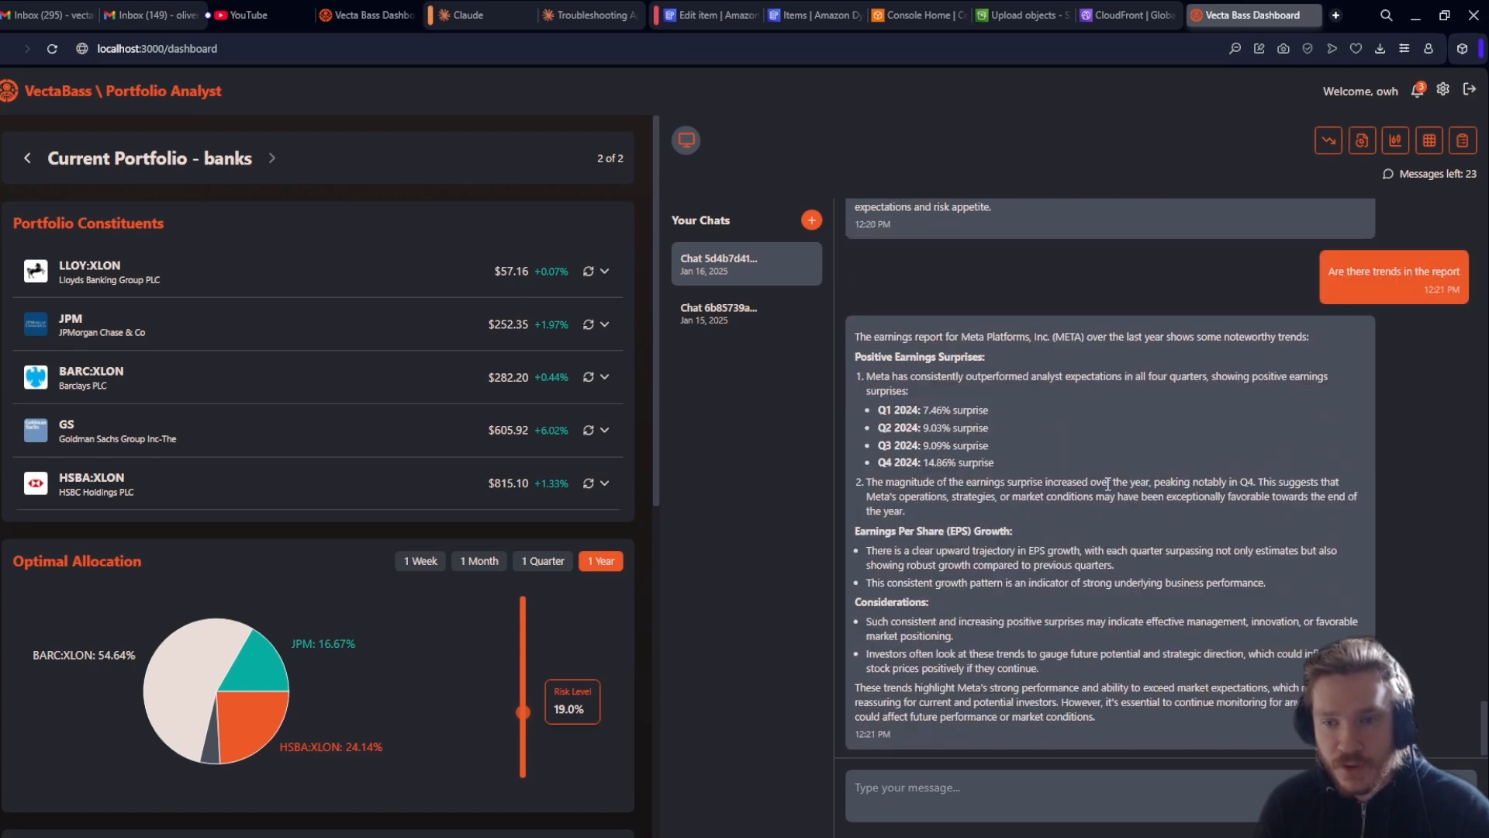
Review the agent's earlier answers, comparing META's earnings history with the tech portfolio's sector analysis and the Sharpe Ratio explanation.
{"action": "scroll", "coordinate": [1108, 484], "scroll_direction": "up", "scroll_amount": 20}
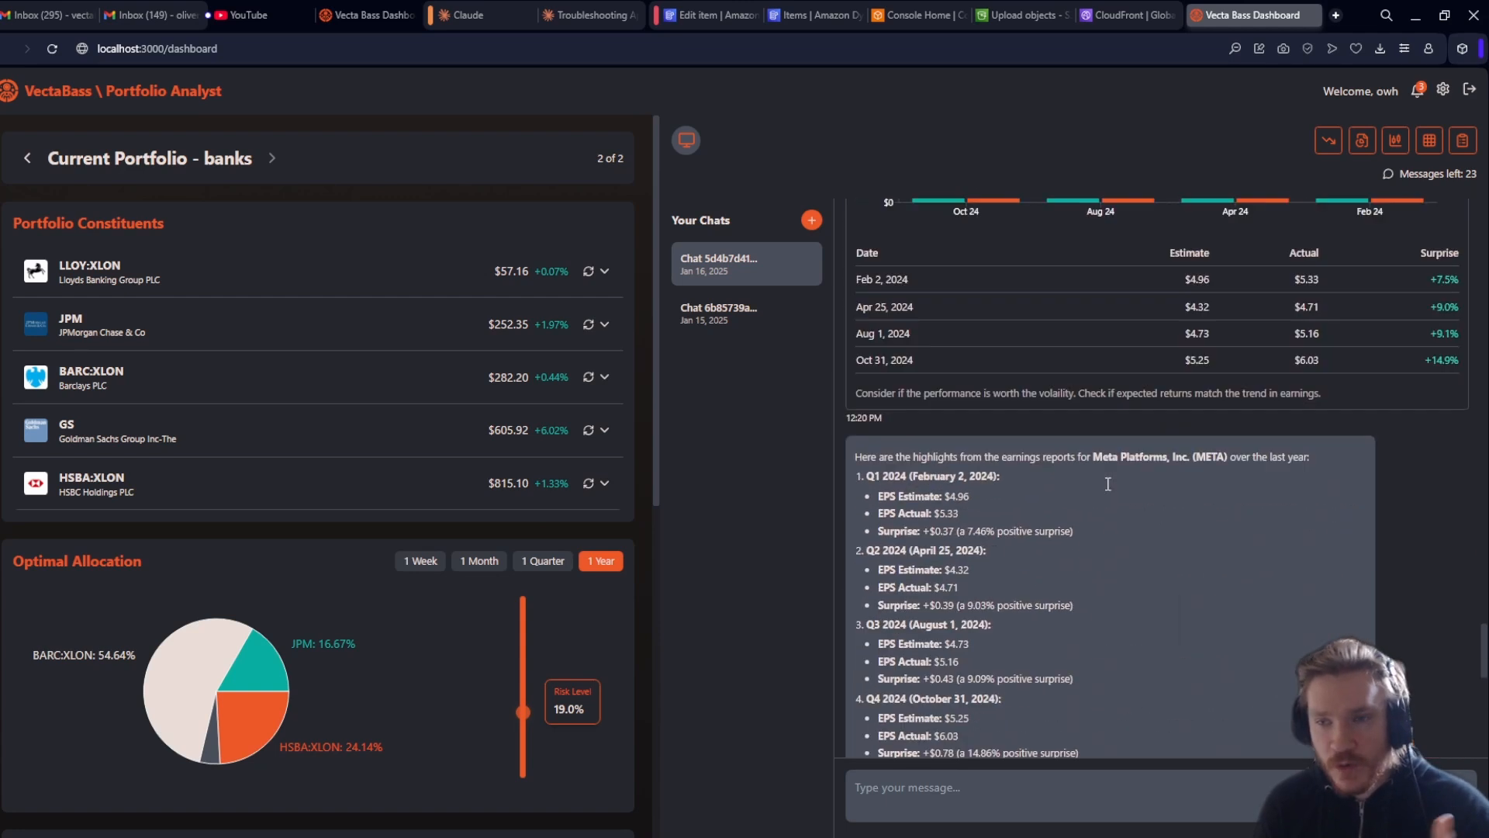
{"action": "scroll", "coordinate": [1108, 484], "scroll_direction": "down", "scroll_amount": 20}
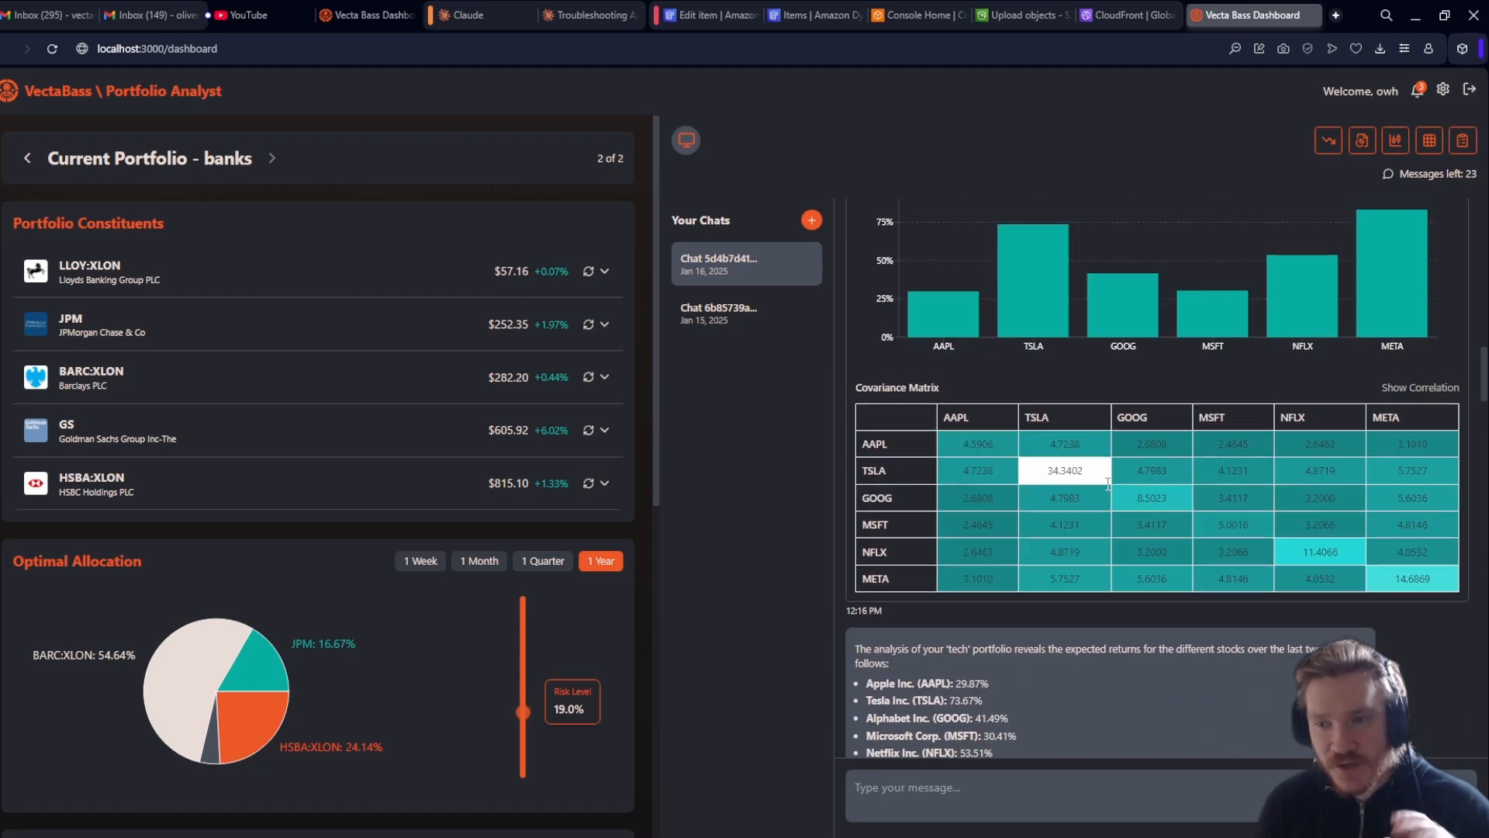
{"action": "scroll", "coordinate": [1106, 489], "scroll_direction": "down", "scroll_amount": 2}
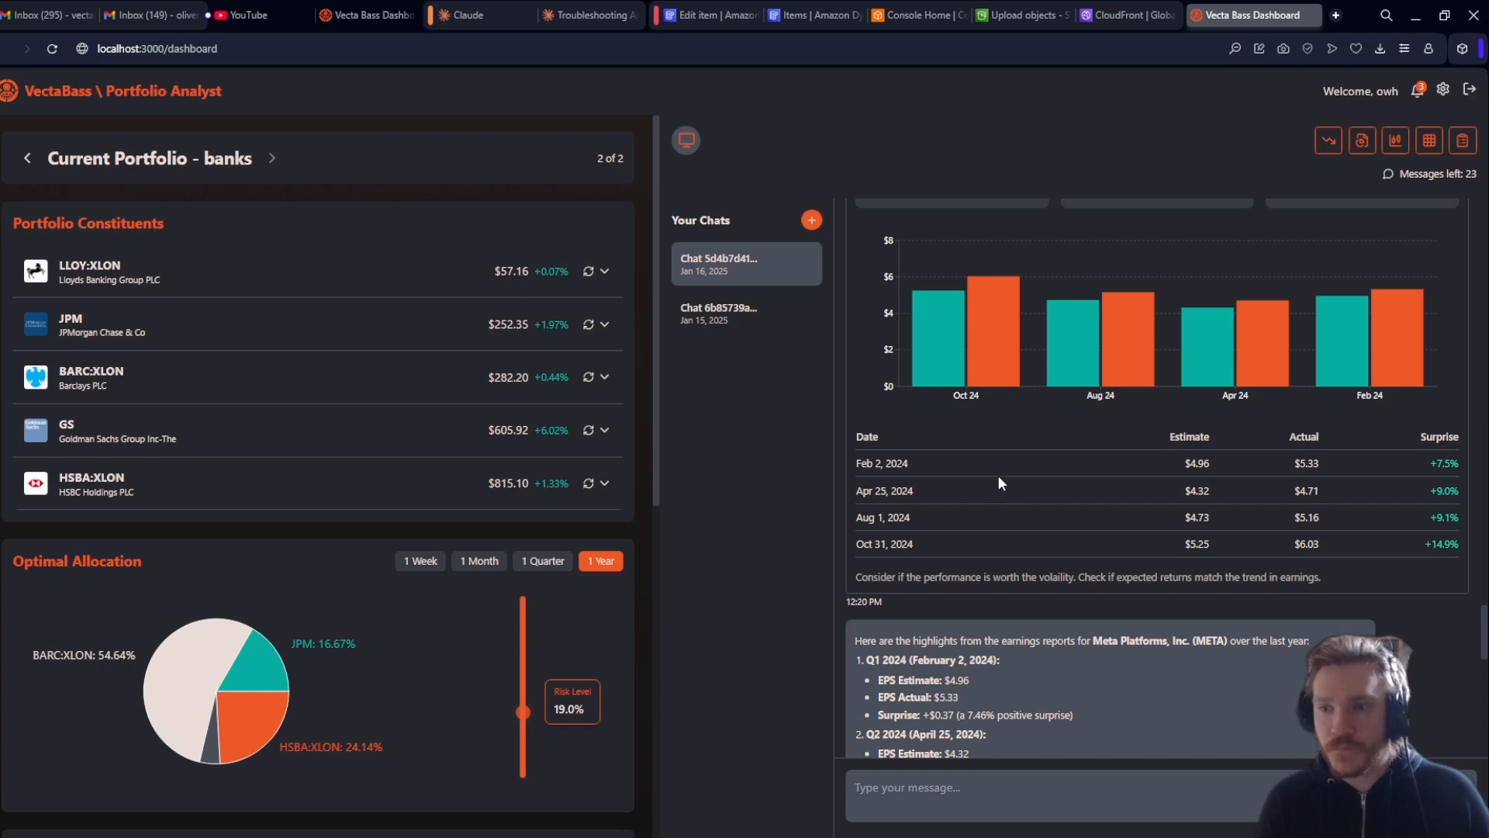
{"action": "scroll", "coordinate": [1008, 481], "scroll_direction": "up", "scroll_amount": 15}
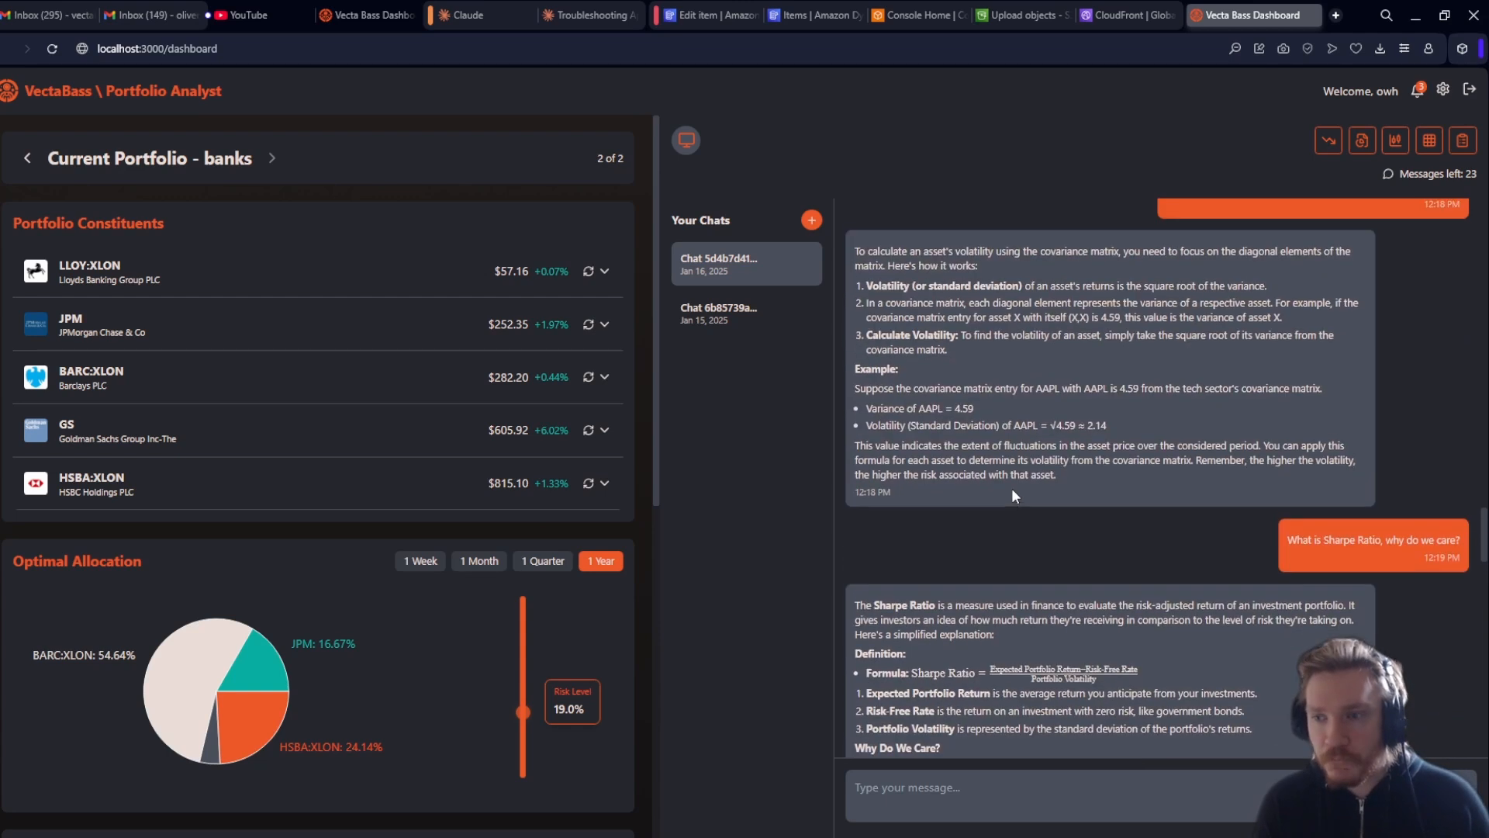
{"action": "scroll", "coordinate": [1013, 495], "scroll_direction": "up", "scroll_amount": 15}
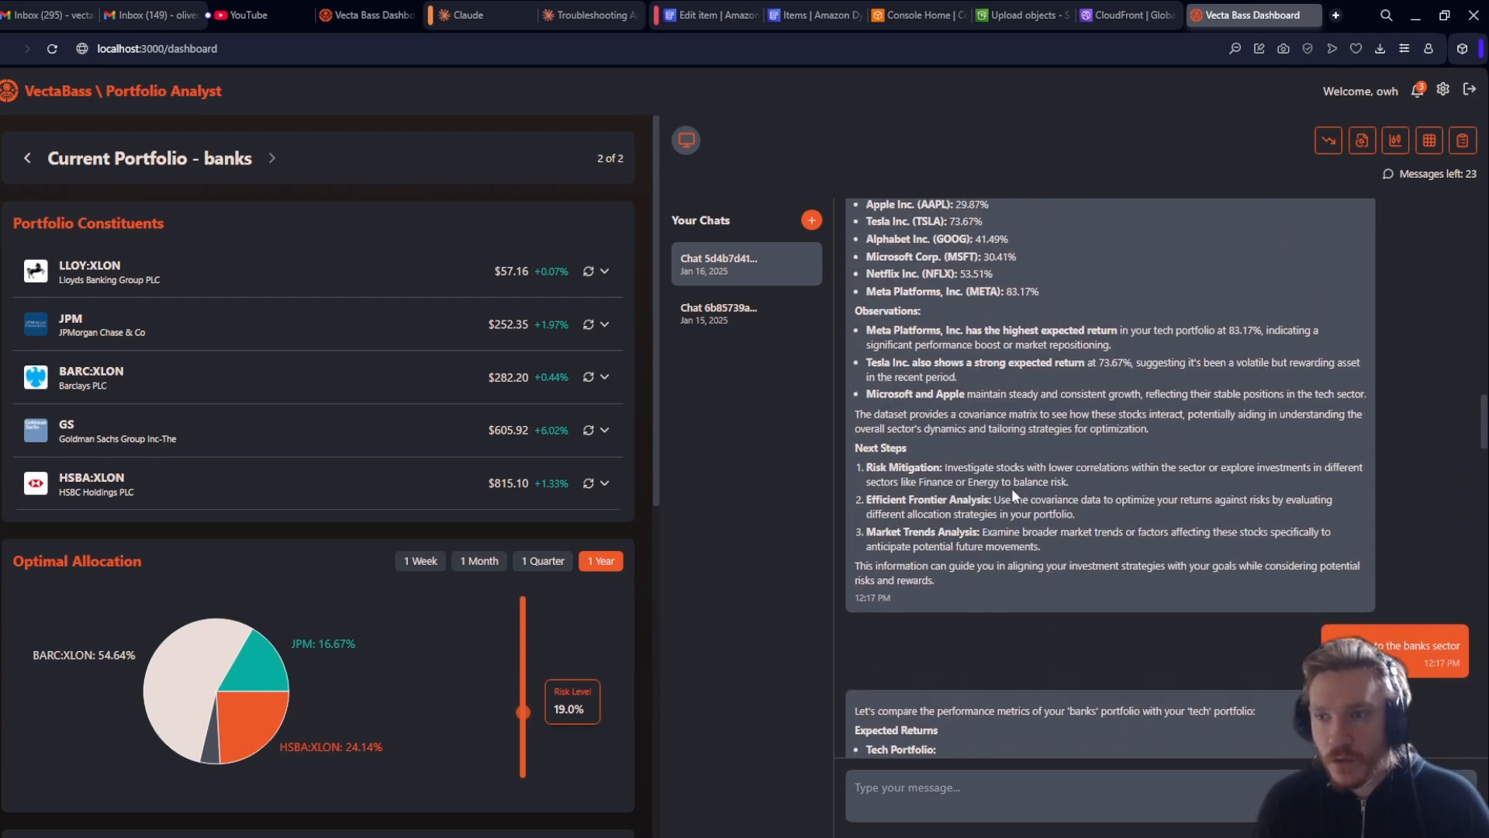
{"action": "scroll", "coordinate": [1013, 493], "scroll_direction": "up", "scroll_amount": 10}
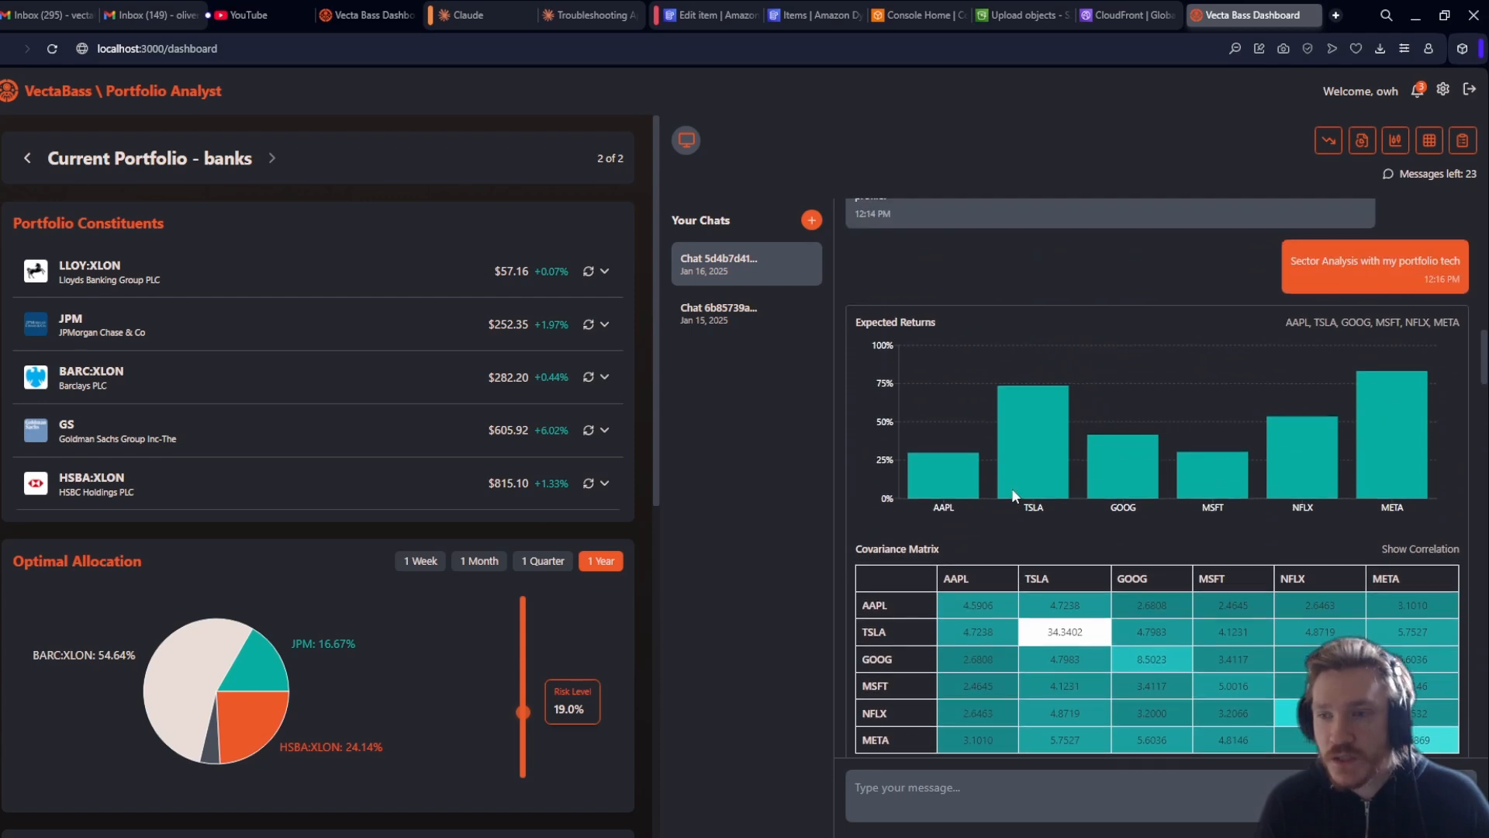
{"action": "scroll", "coordinate": [1011, 487], "scroll_direction": "down", "scroll_amount": 3}
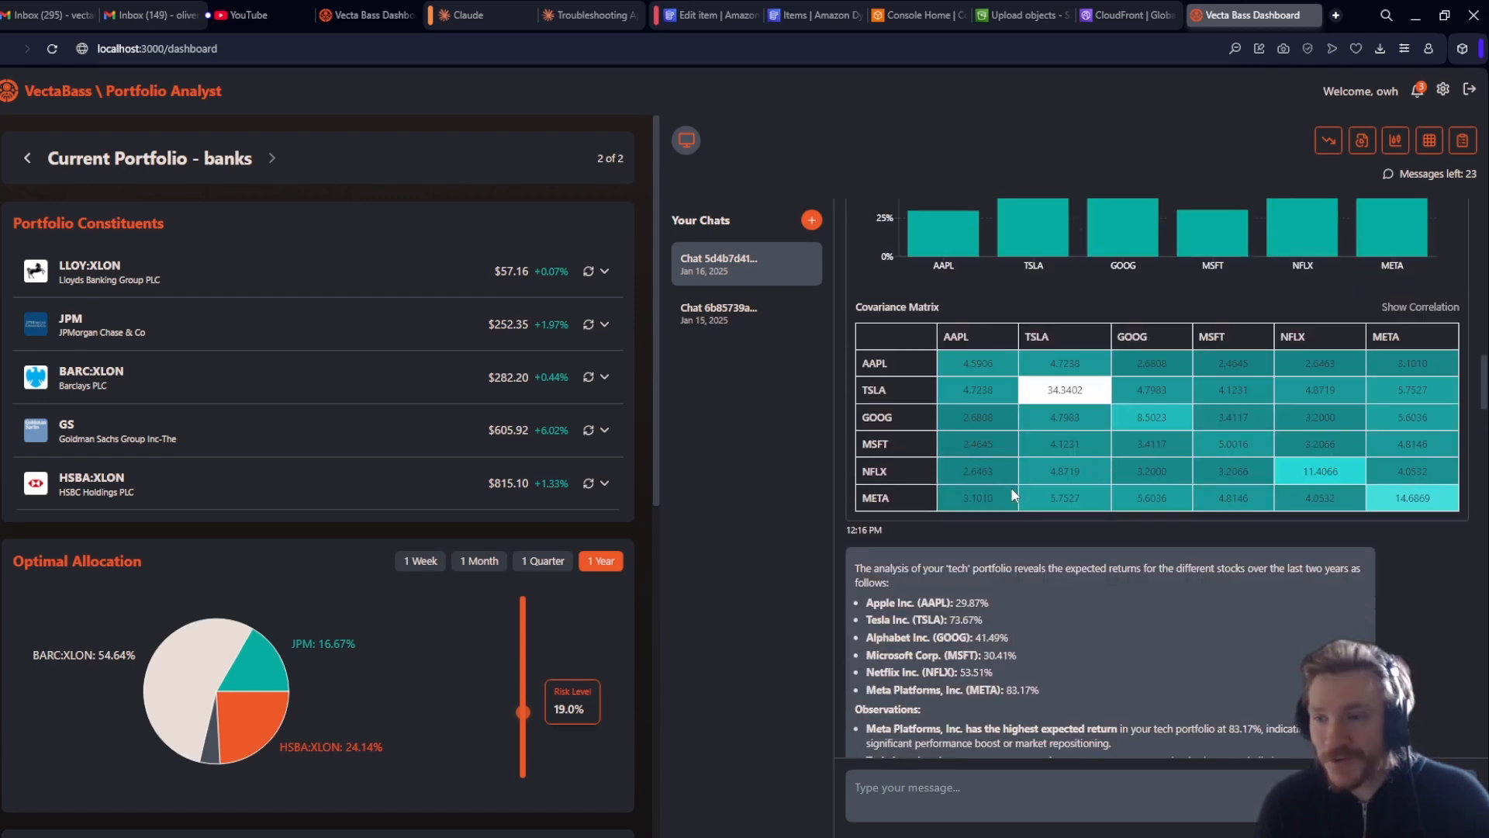
{"action": "scroll", "coordinate": [1011, 487], "scroll_direction": "down", "scroll_amount": 15}
{"action": "scroll", "coordinate": [1011, 487], "scroll_direction": "down", "scroll_amount": 10}
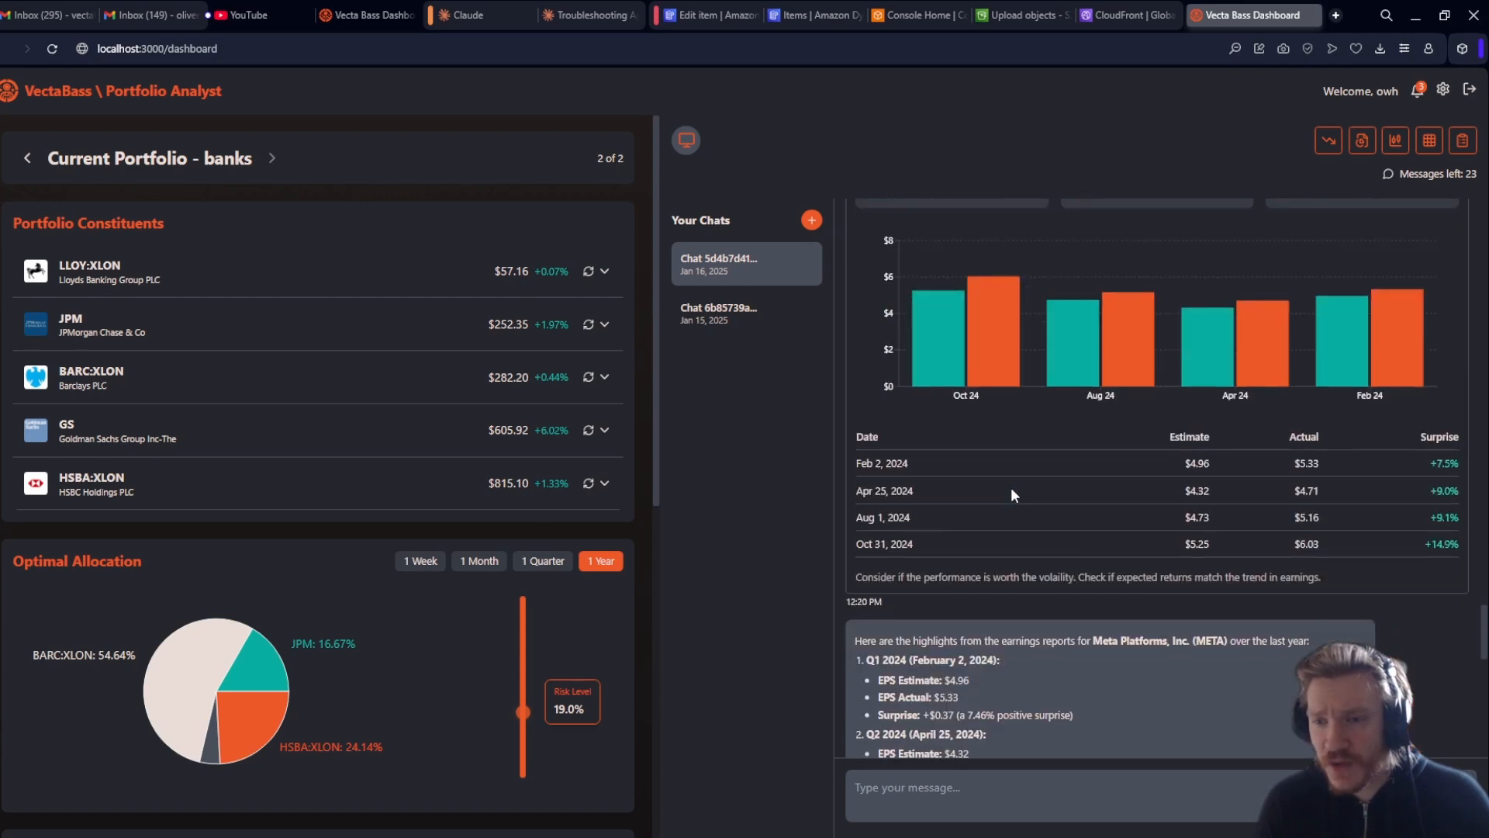
{"action": "scroll", "coordinate": [1012, 487], "scroll_direction": "up", "scroll_amount": 9}
{"action": "scroll", "coordinate": [1011, 487], "scroll_direction": "down", "scroll_amount": 10}
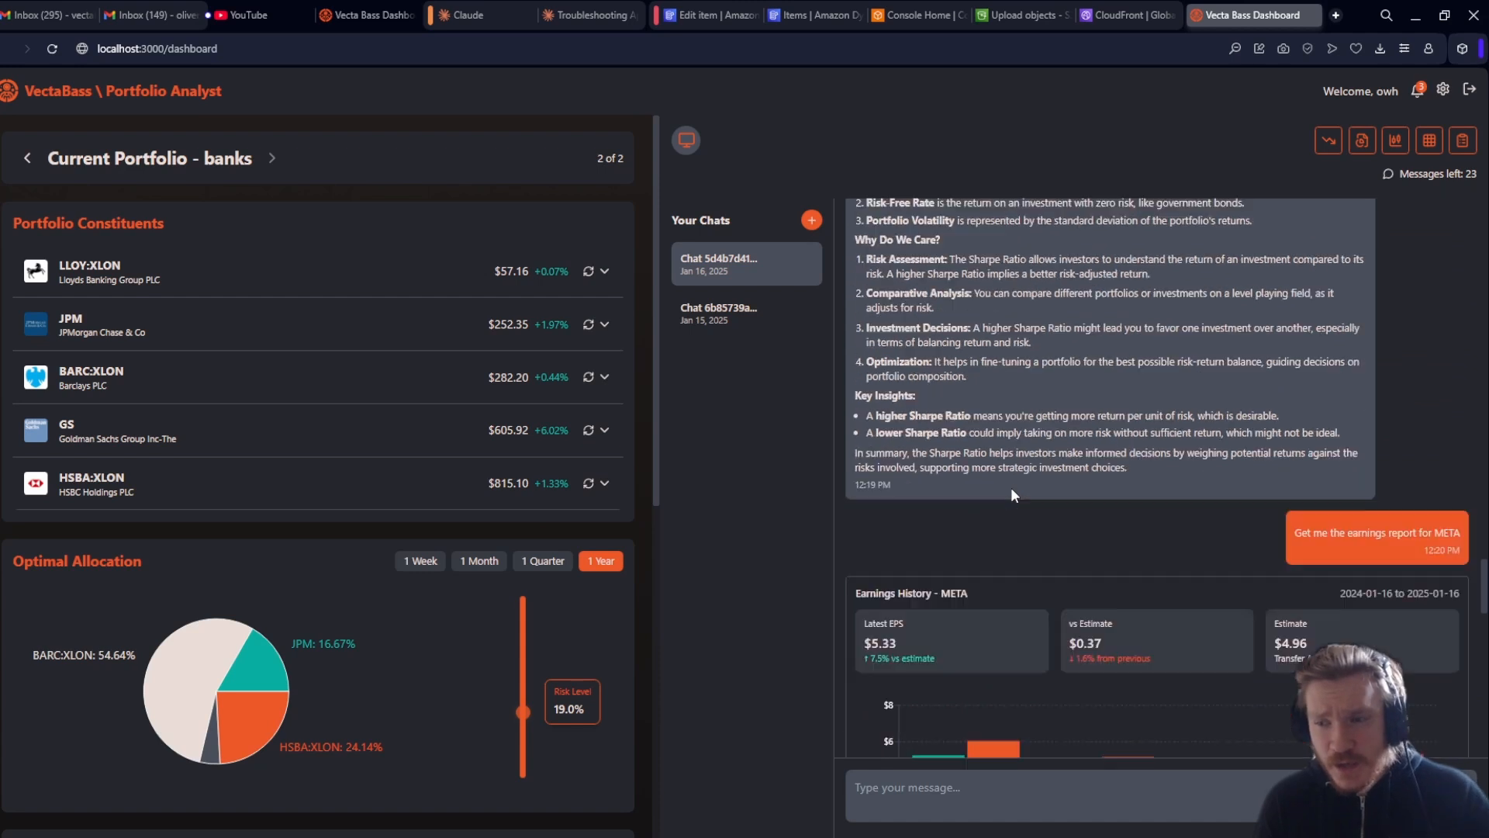
Examine the expected returns chart and covariance matrix in the tech portfolio's sector analysis.
{"action": "scroll", "coordinate": [1012, 488], "scroll_direction": "up", "scroll_amount": 20}
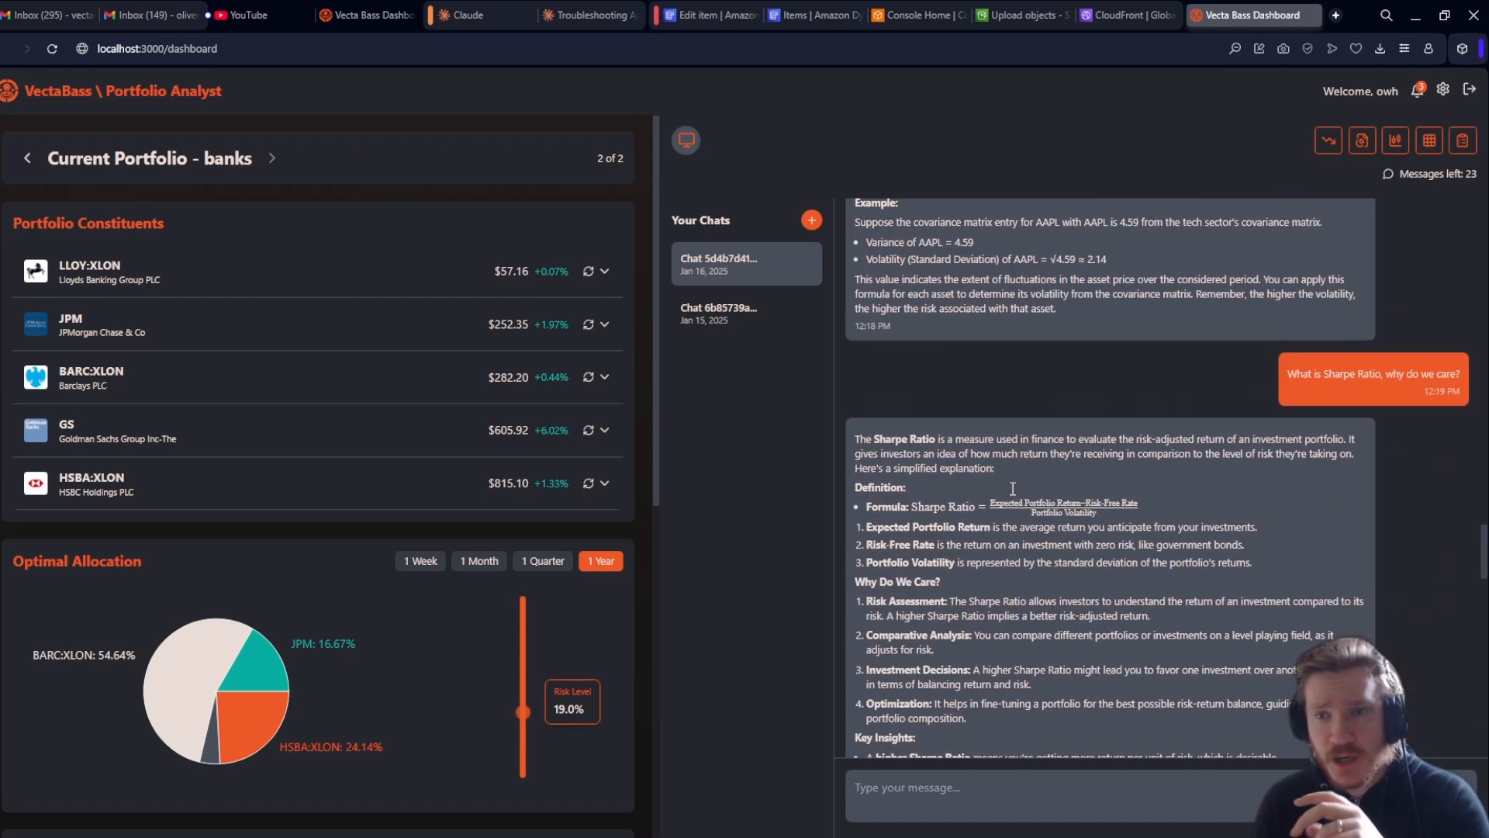
{"action": "scroll", "coordinate": [1013, 489], "scroll_direction": "up", "scroll_amount": 6}
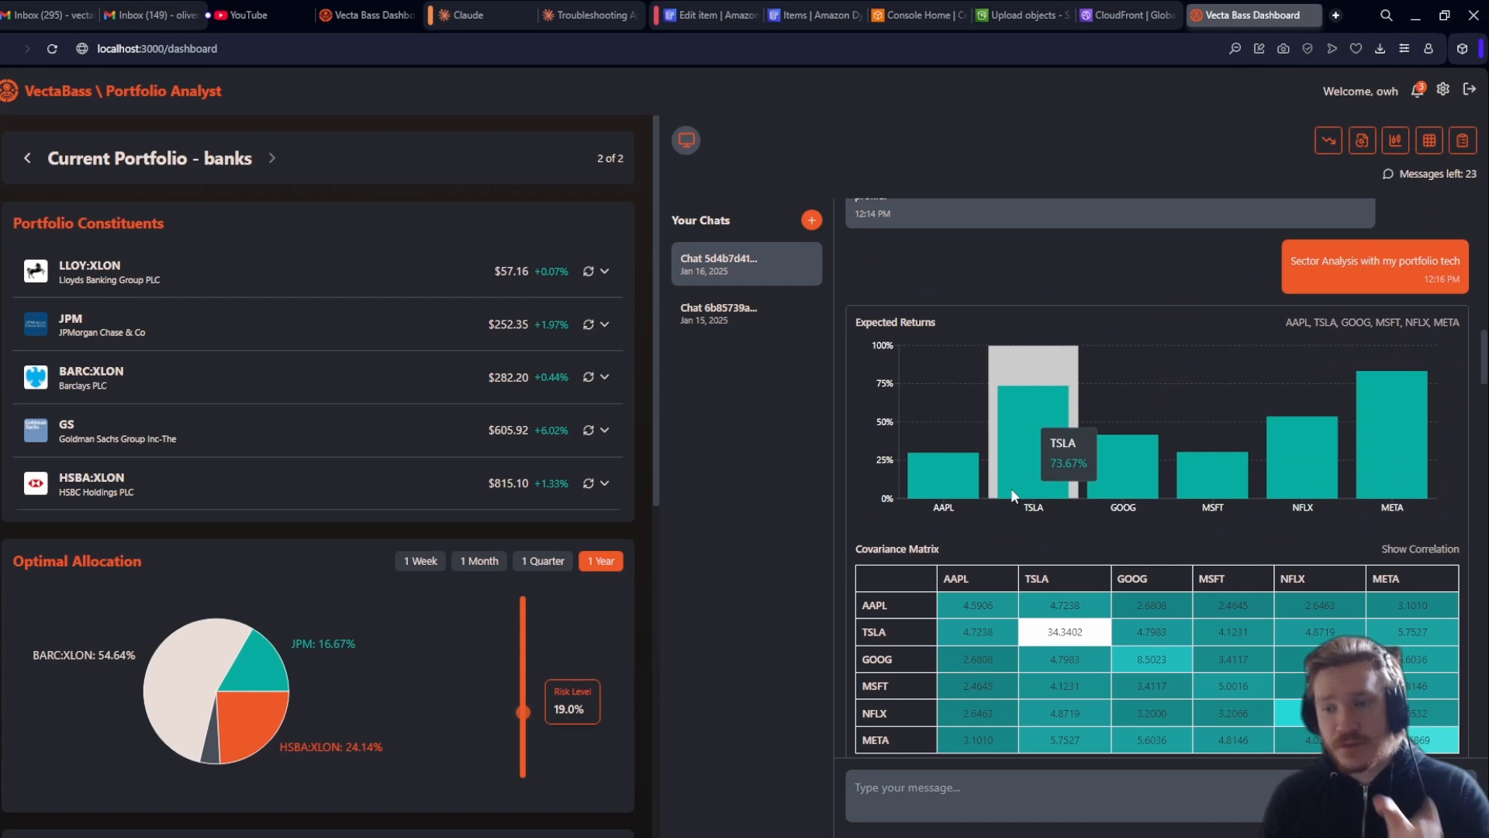
{"action": "scroll", "coordinate": [1052, 580], "scroll_direction": "down", "scroll_amount": 2}
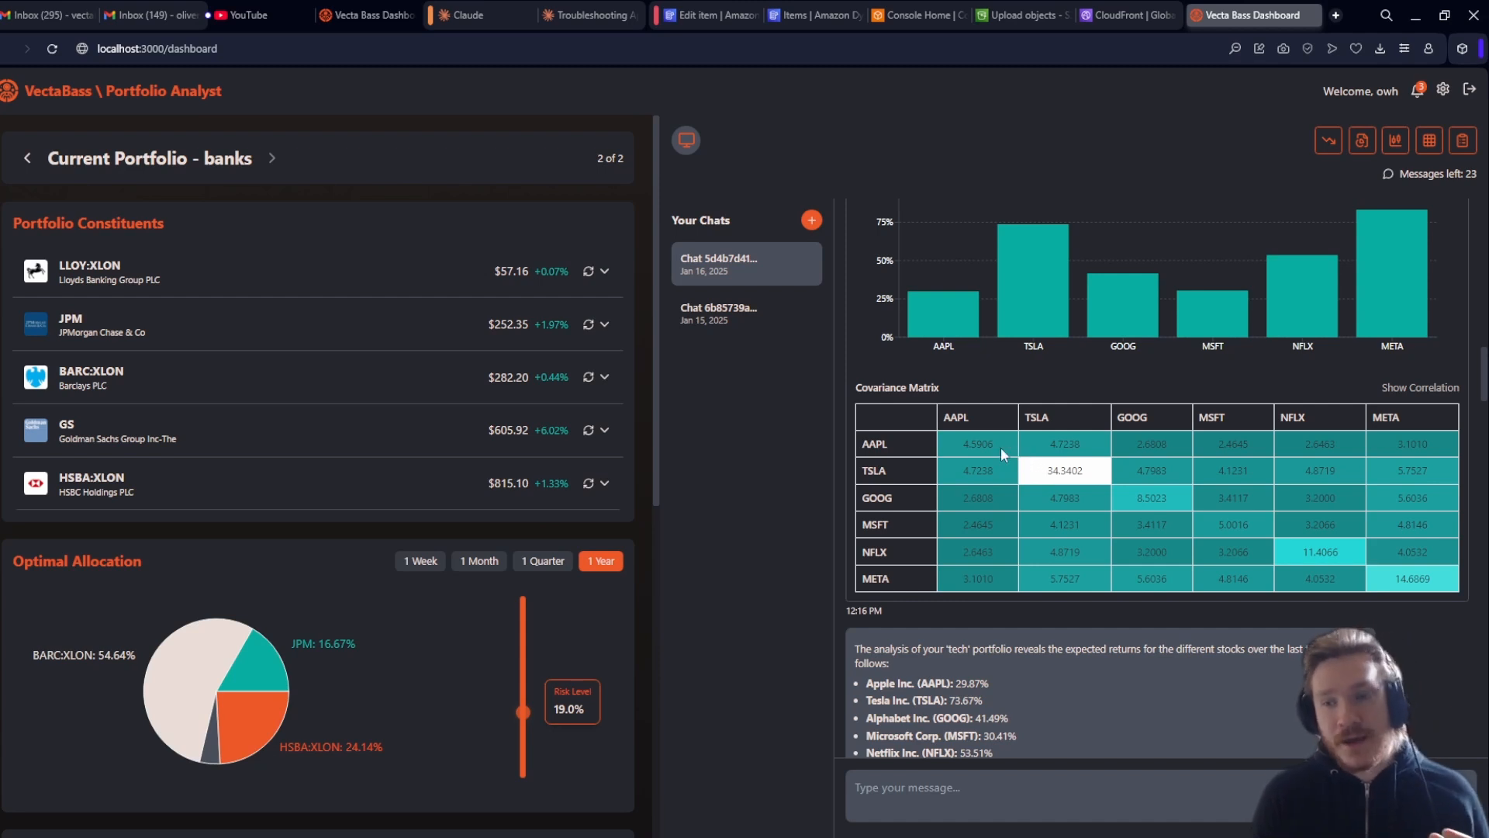
{"action": "scroll", "coordinate": [1018, 466], "scroll_direction": "up", "scroll_amount": 2}
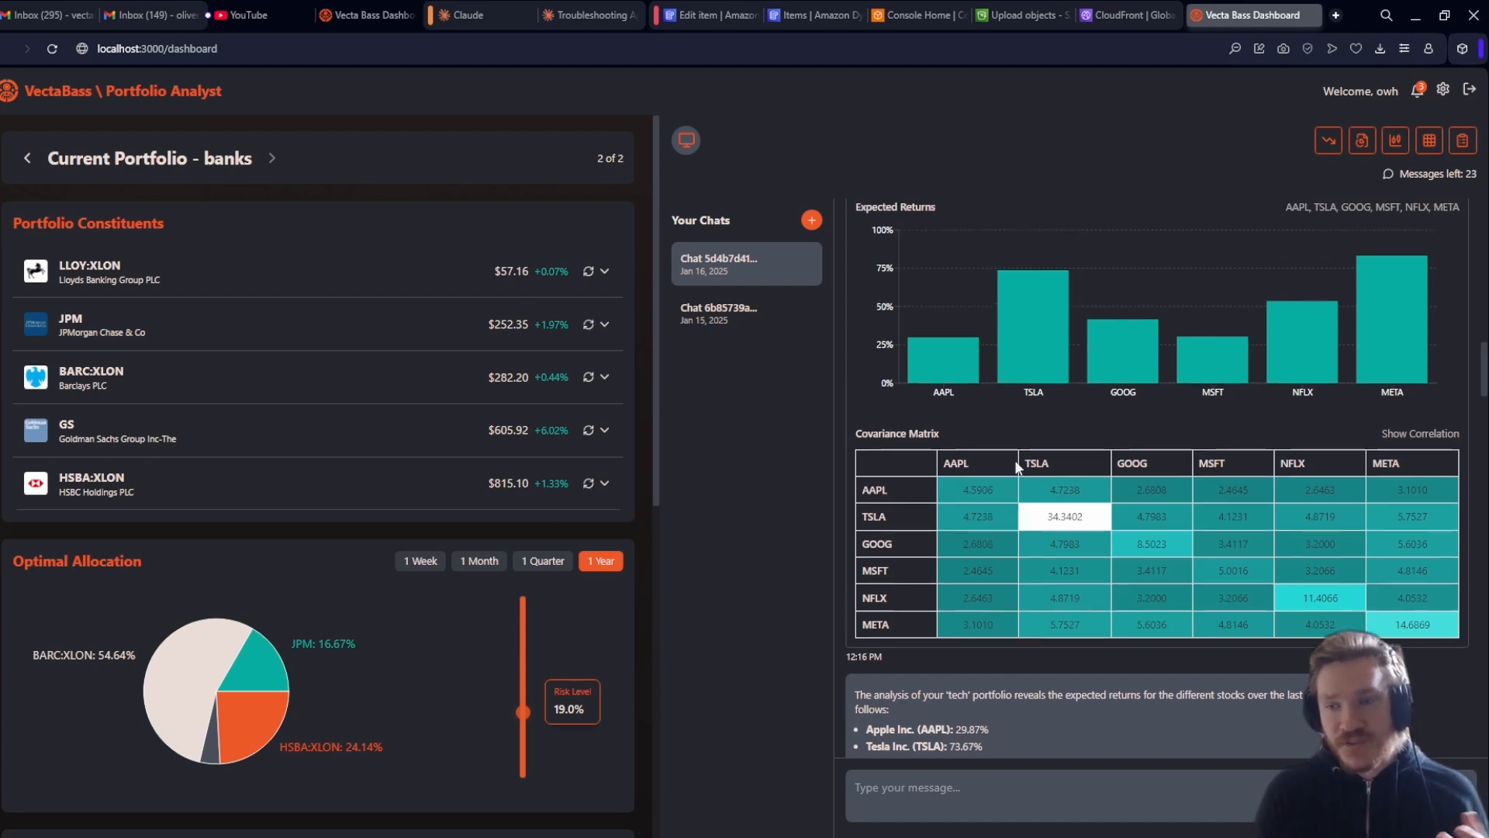
{"action": "scroll", "coordinate": [1018, 466], "scroll_direction": "down", "scroll_amount": 2}
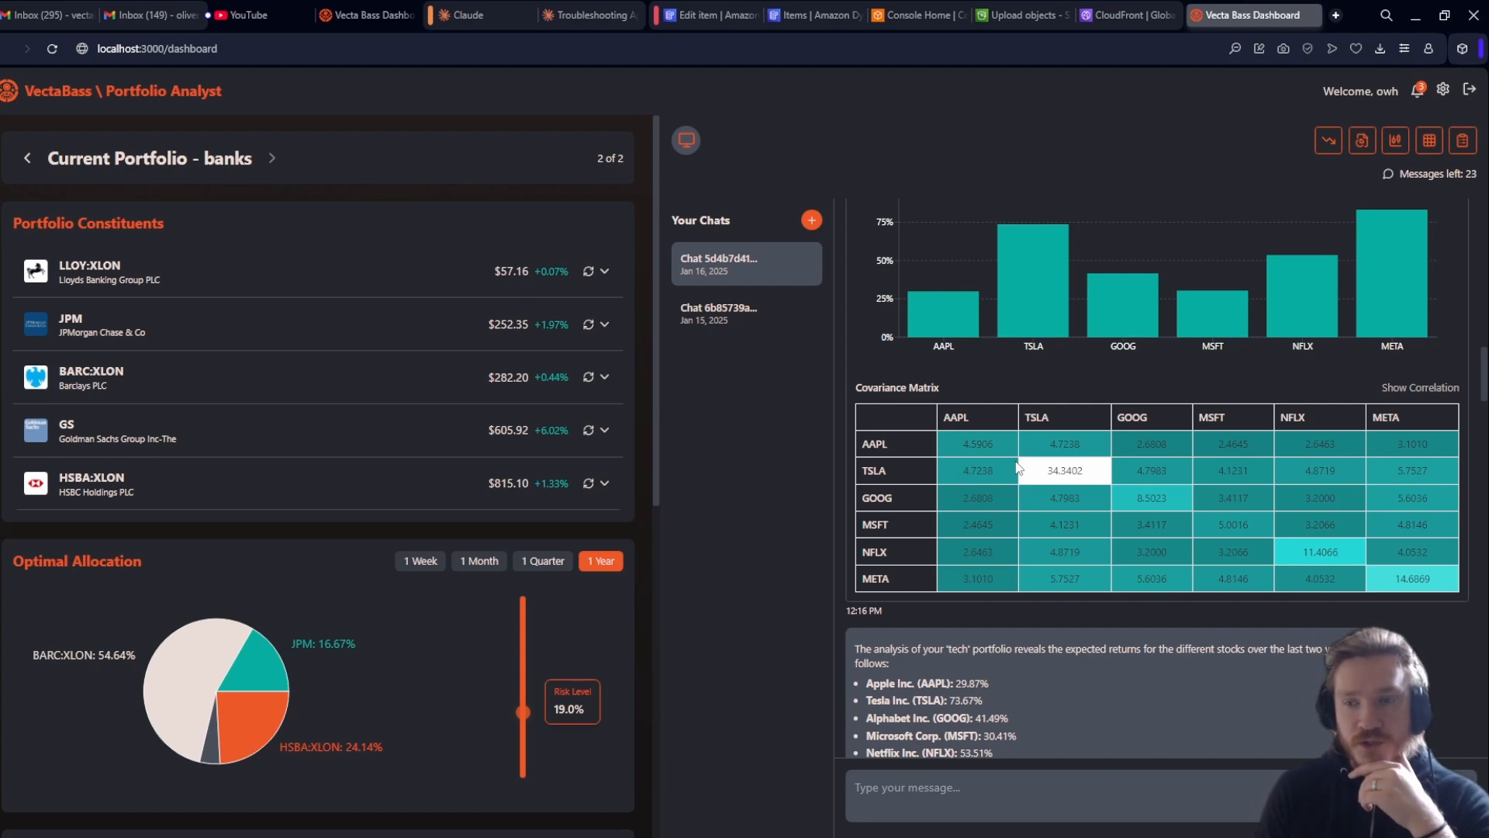
{"action": "scroll", "coordinate": [1016, 465], "scroll_direction": "down", "scroll_amount": 3}
{"action": "scroll", "coordinate": [1016, 466], "scroll_direction": "up", "scroll_amount": 5}
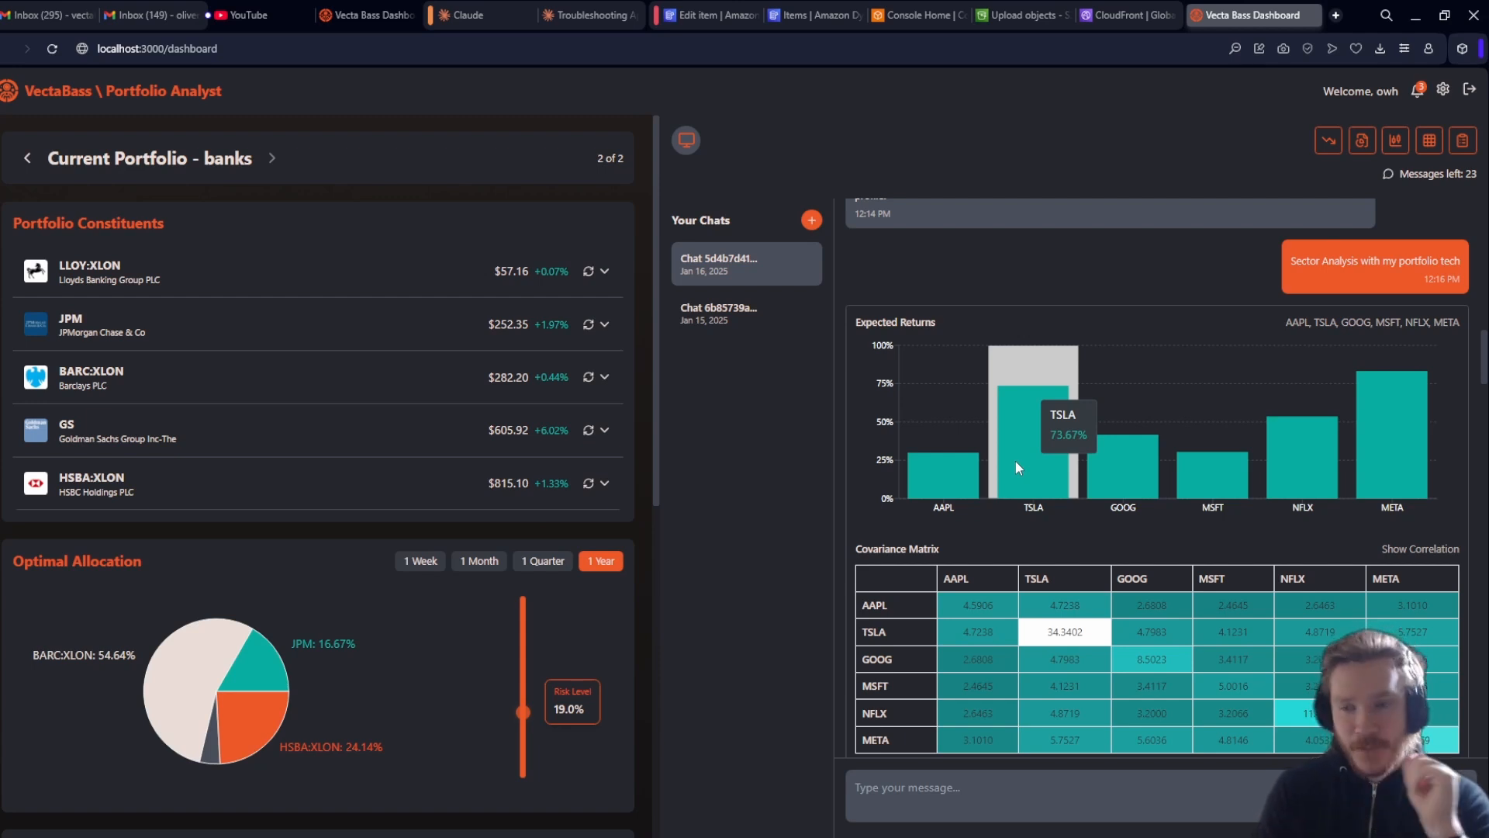
{"action": "scroll", "coordinate": [1106, 489], "scroll_direction": "up", "scroll_amount": 3}
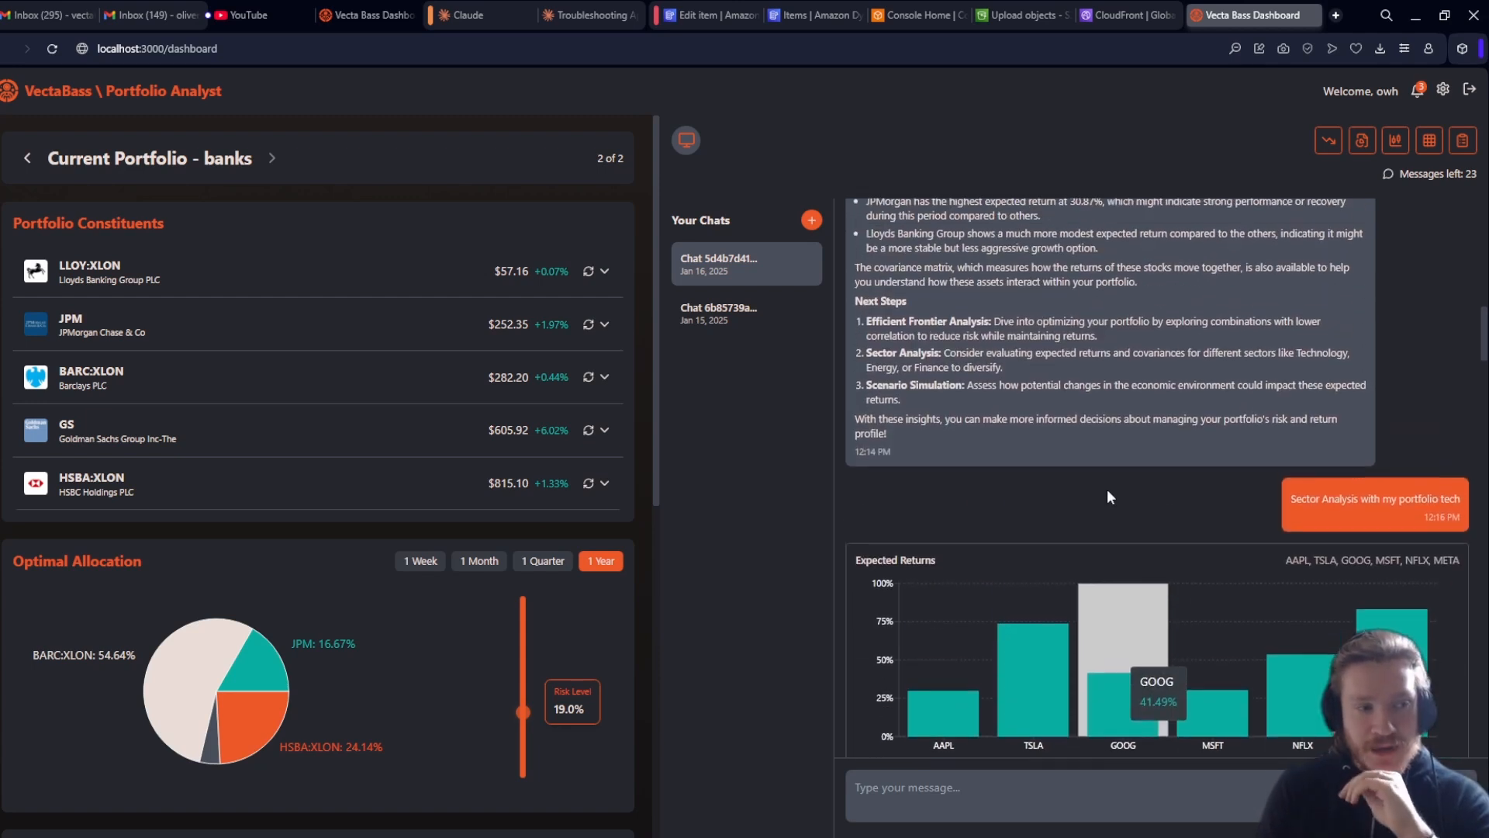
{"action": "scroll", "coordinate": [1106, 489], "scroll_direction": "down", "scroll_amount": 5}
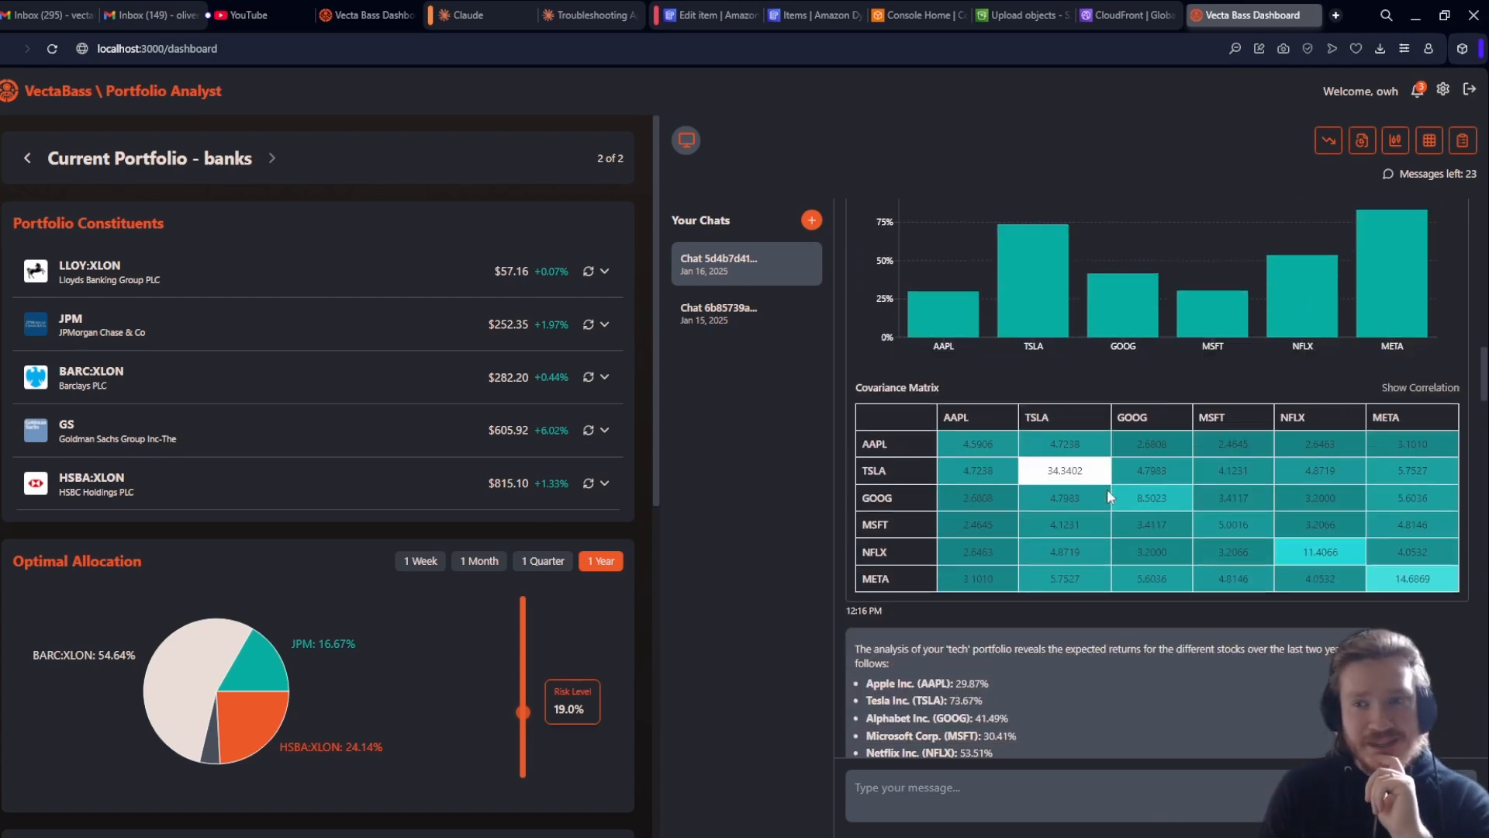
Review the tech and banks portfolio comparison, then META's earnings table and the agent's quarterly highlights.
{"action": "scroll", "coordinate": [1106, 489], "scroll_direction": "down", "scroll_amount": 15}
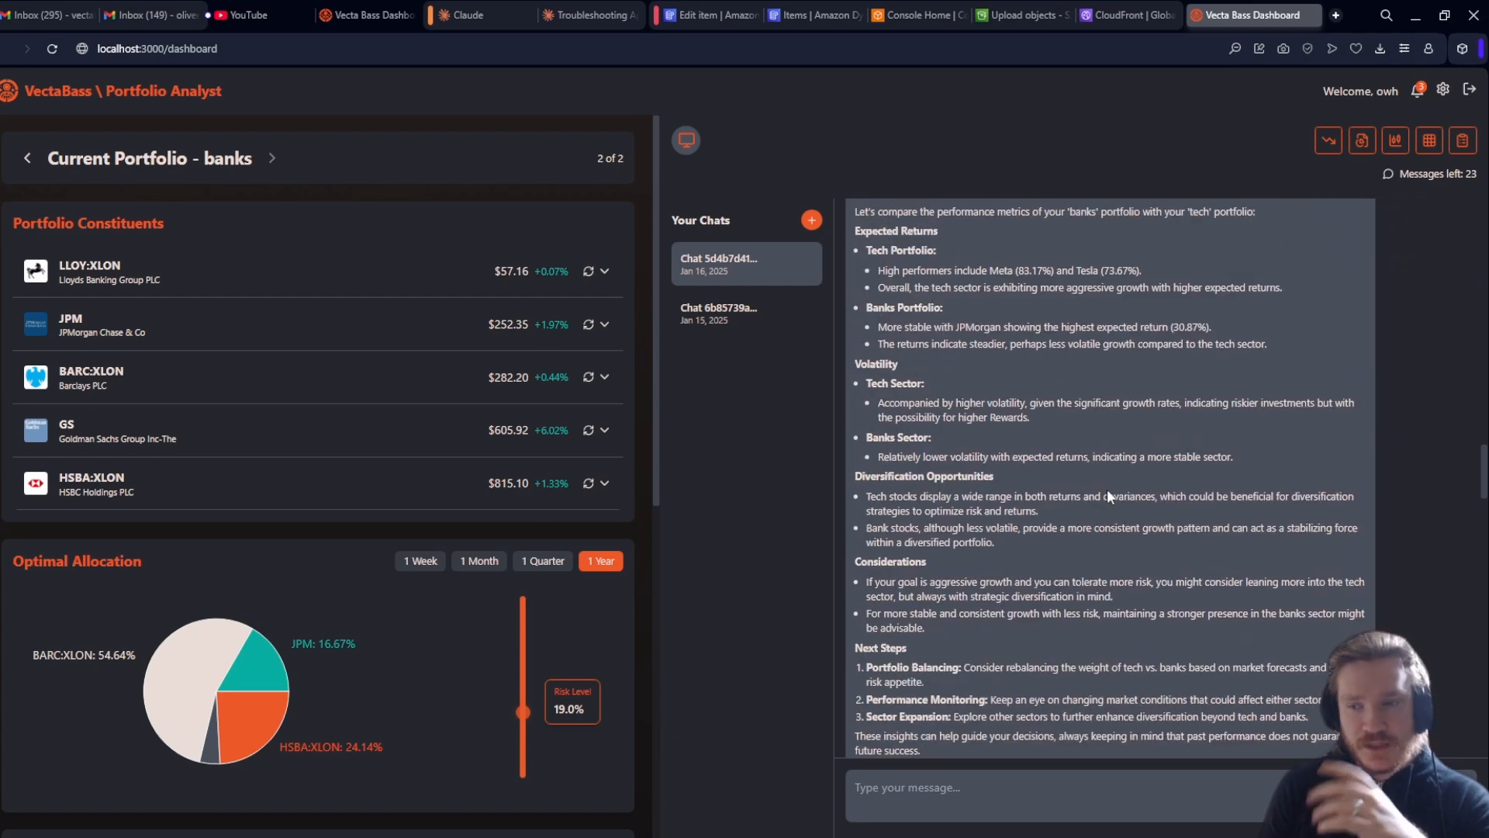
{"action": "scroll", "coordinate": [1106, 489], "scroll_direction": "down", "scroll_amount": 15}
{"action": "scroll", "coordinate": [1106, 489], "scroll_direction": "up", "scroll_amount": 5}
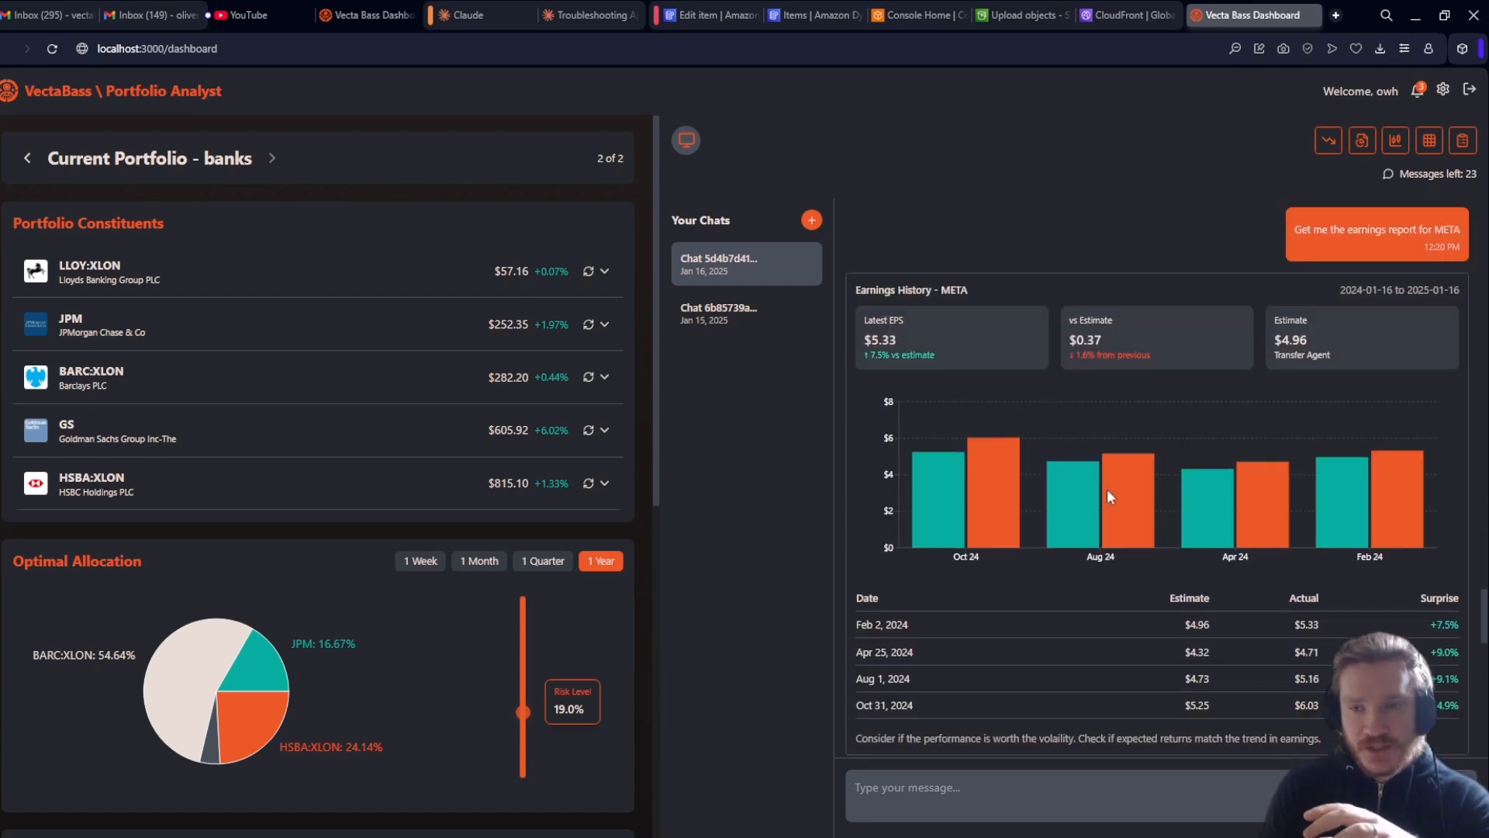
{"action": "scroll", "coordinate": [1009, 368], "scroll_direction": "down", "scroll_amount": 4}
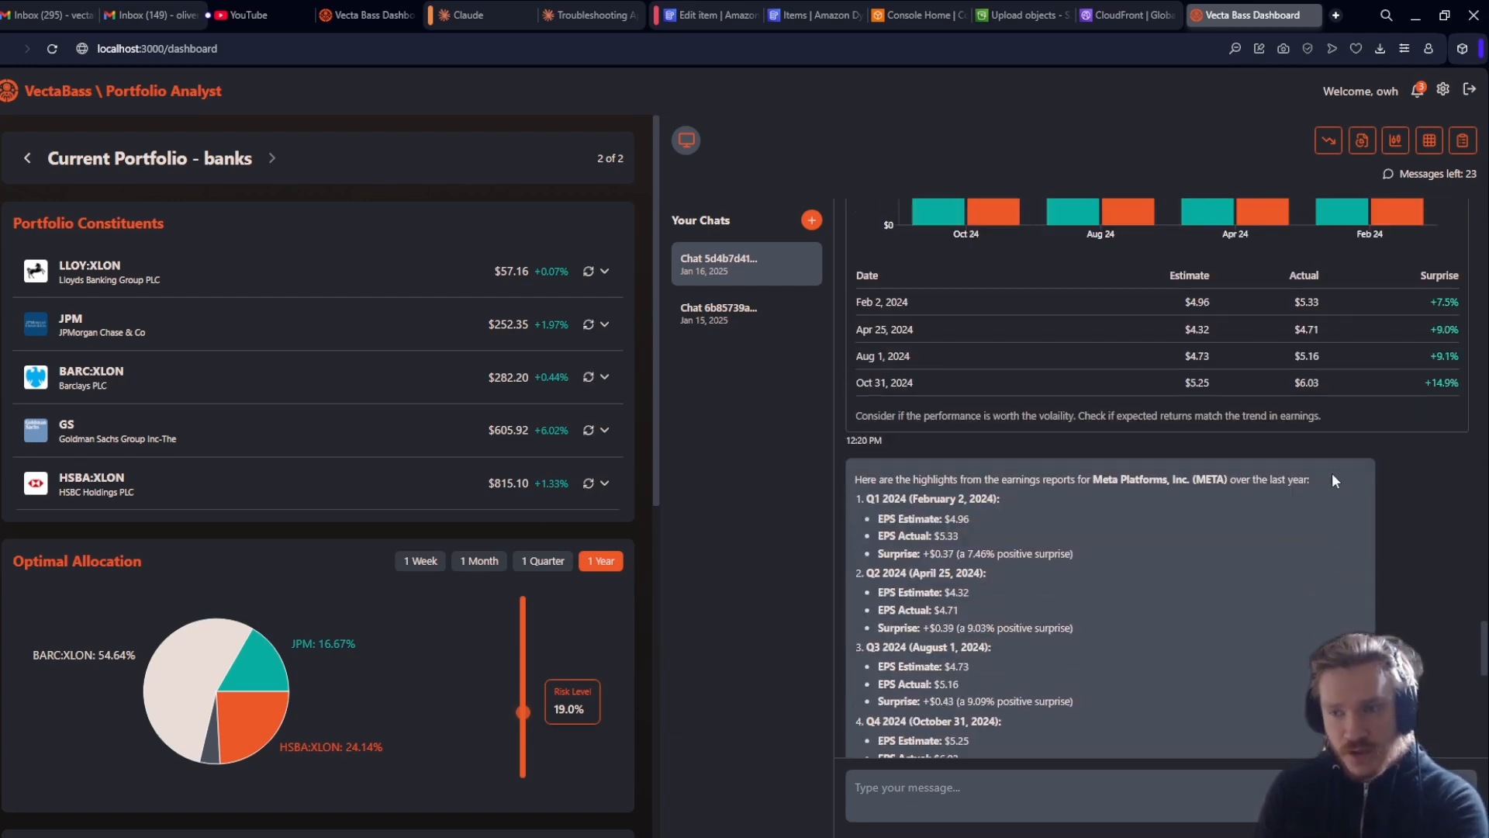
{"action": "scroll", "coordinate": [1008, 366], "scroll_direction": "up", "scroll_amount": 1}
{"action": "scroll", "coordinate": [1009, 366], "scroll_direction": "up", "scroll_amount": 2}
{"action": "scroll", "coordinate": [1040, 456], "scroll_direction": "down", "scroll_amount": 12}
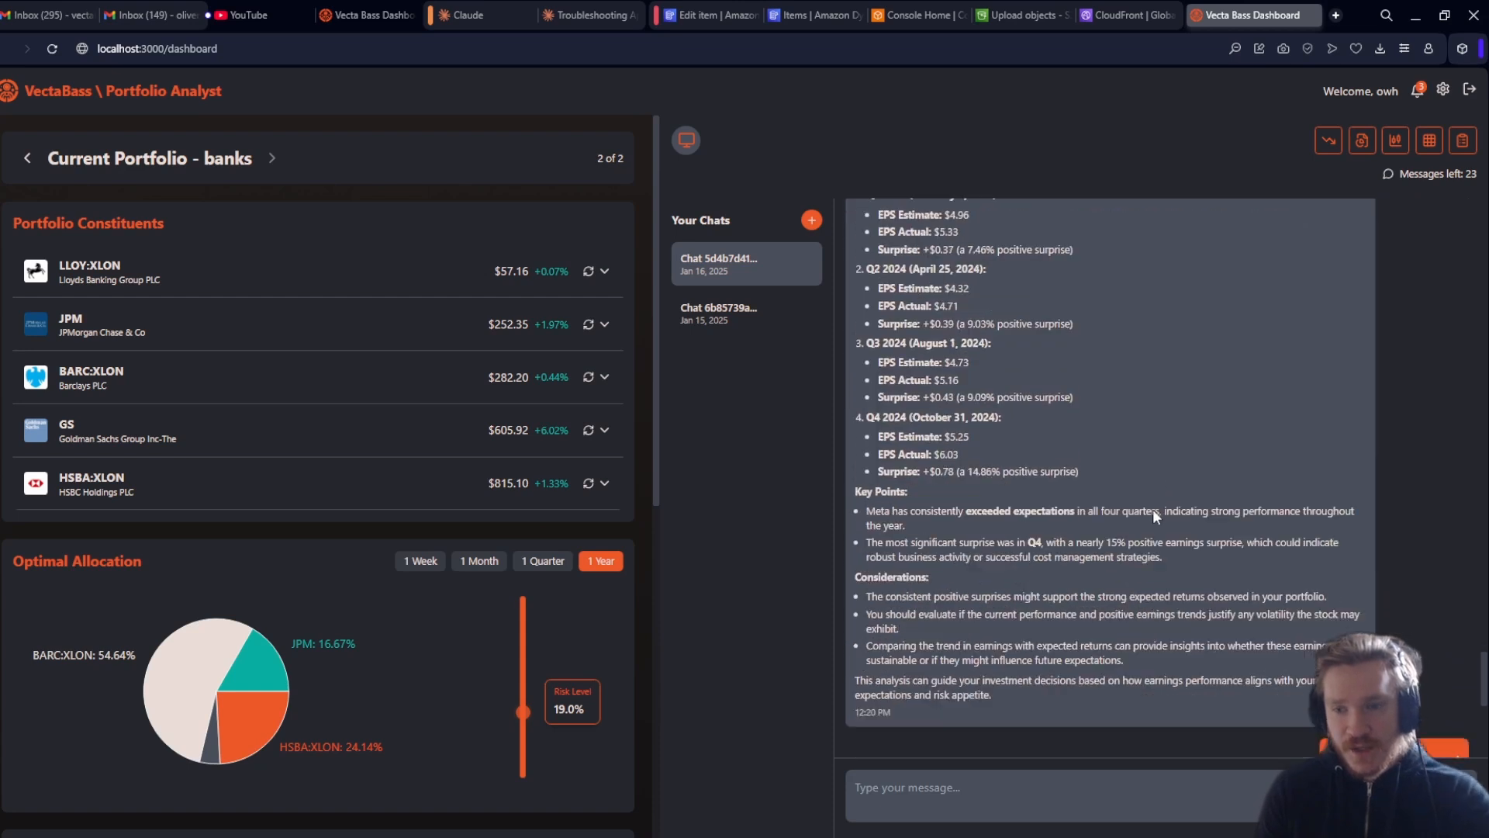
Ask the agent for monthly price data for a year on tech.
{"action": "left_click", "coordinate": [1161, 789]}
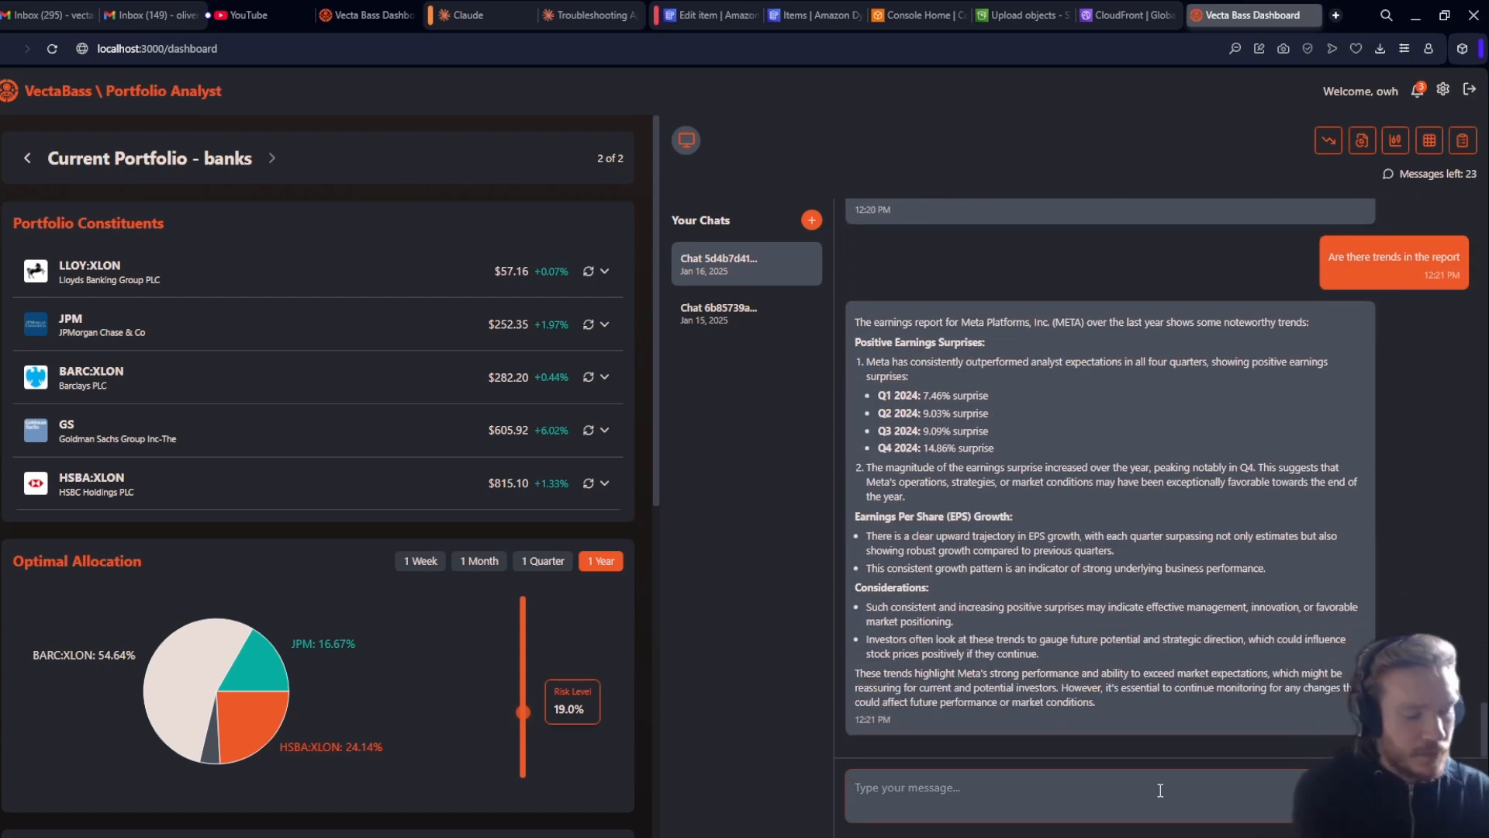
{"action": "type", "text": "MOnthly pric"}
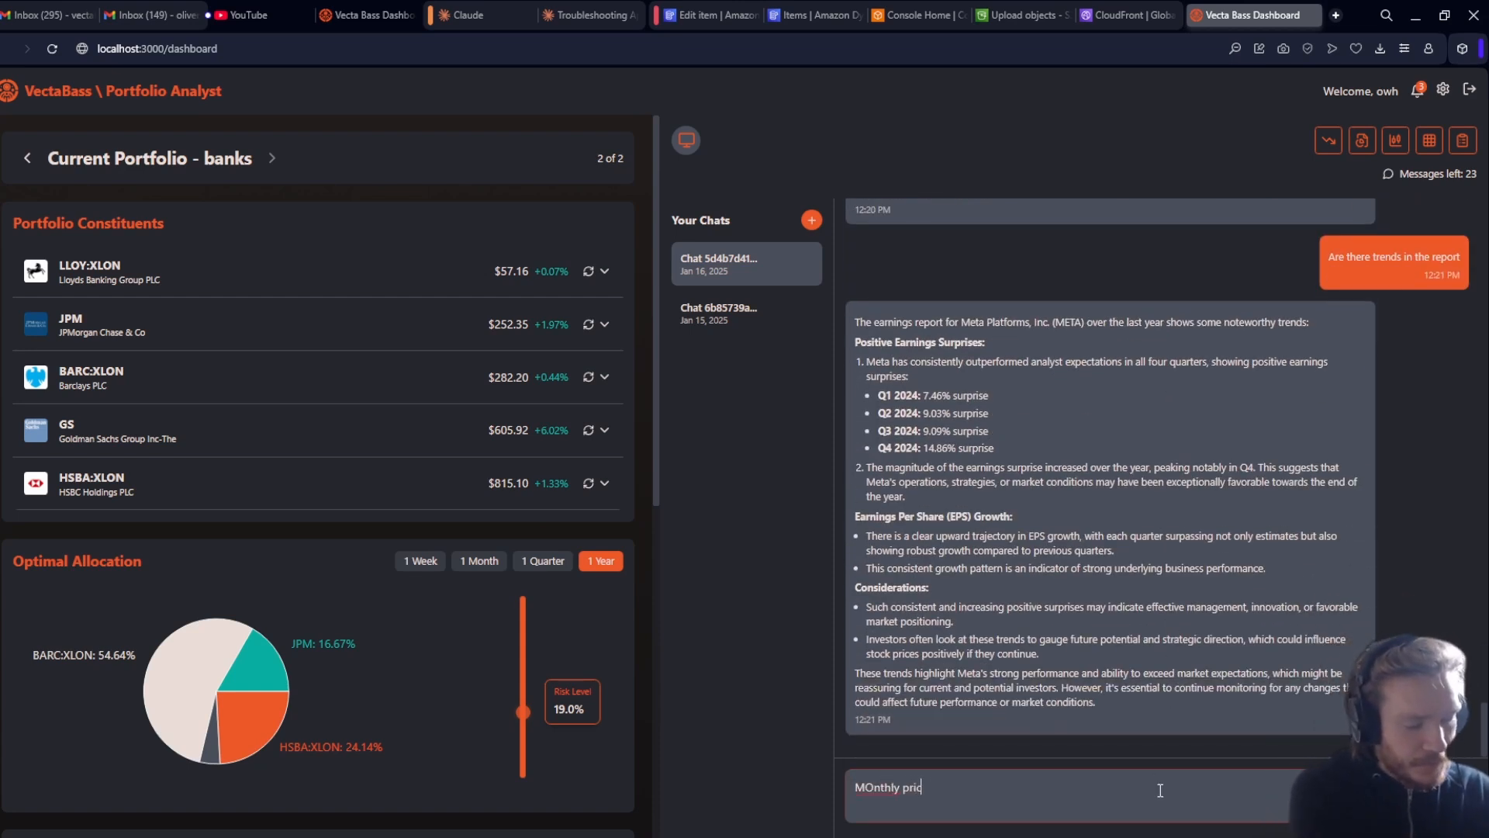
{"action": "type", "text": "e data for a ye"}
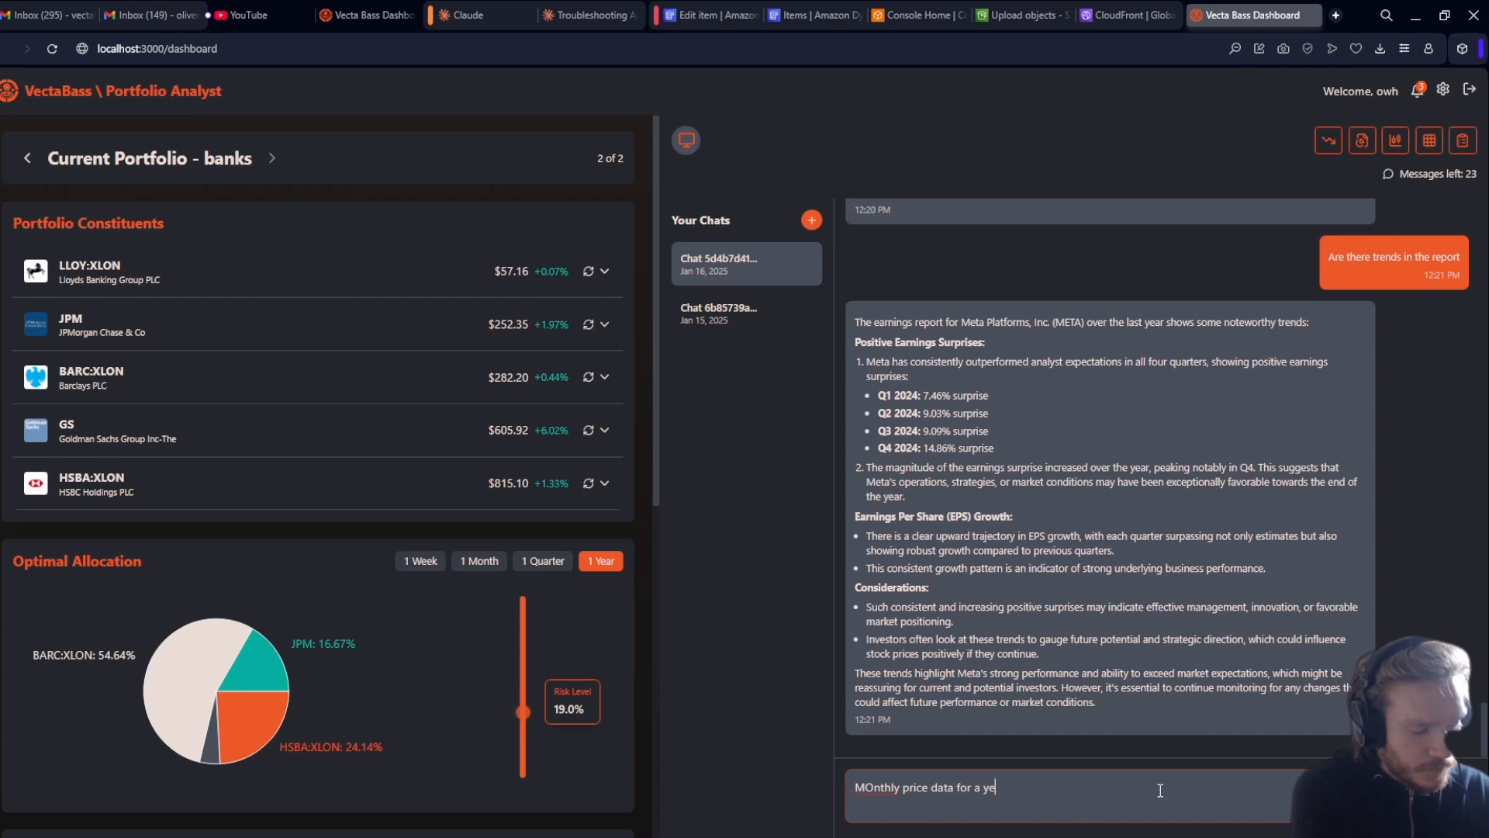
{"action": "type", "text": "ar on tech a"}
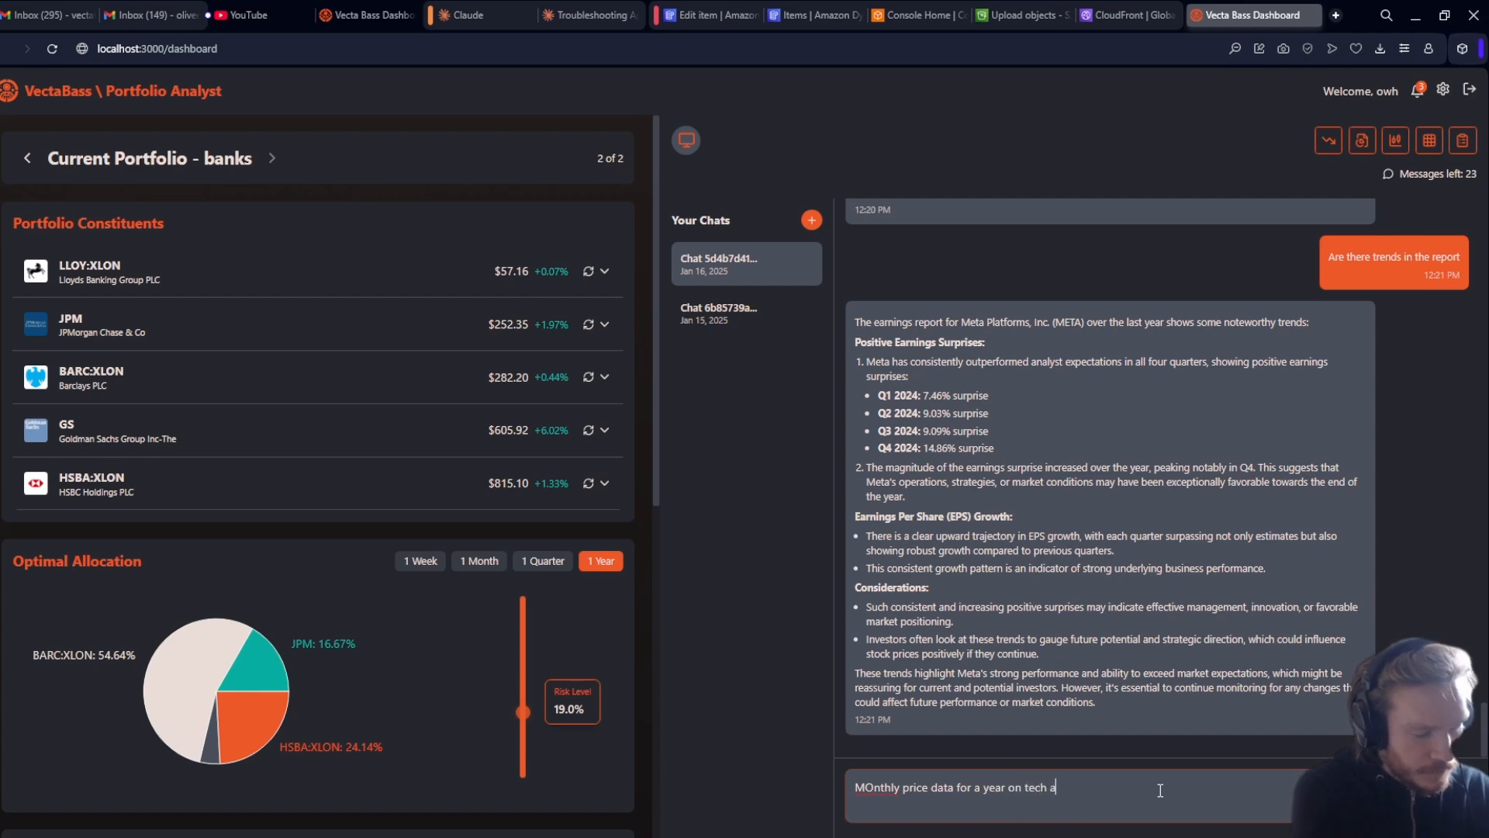
{"action": "type", "text": "nd"}
{"action": "key", "text": "Return"}
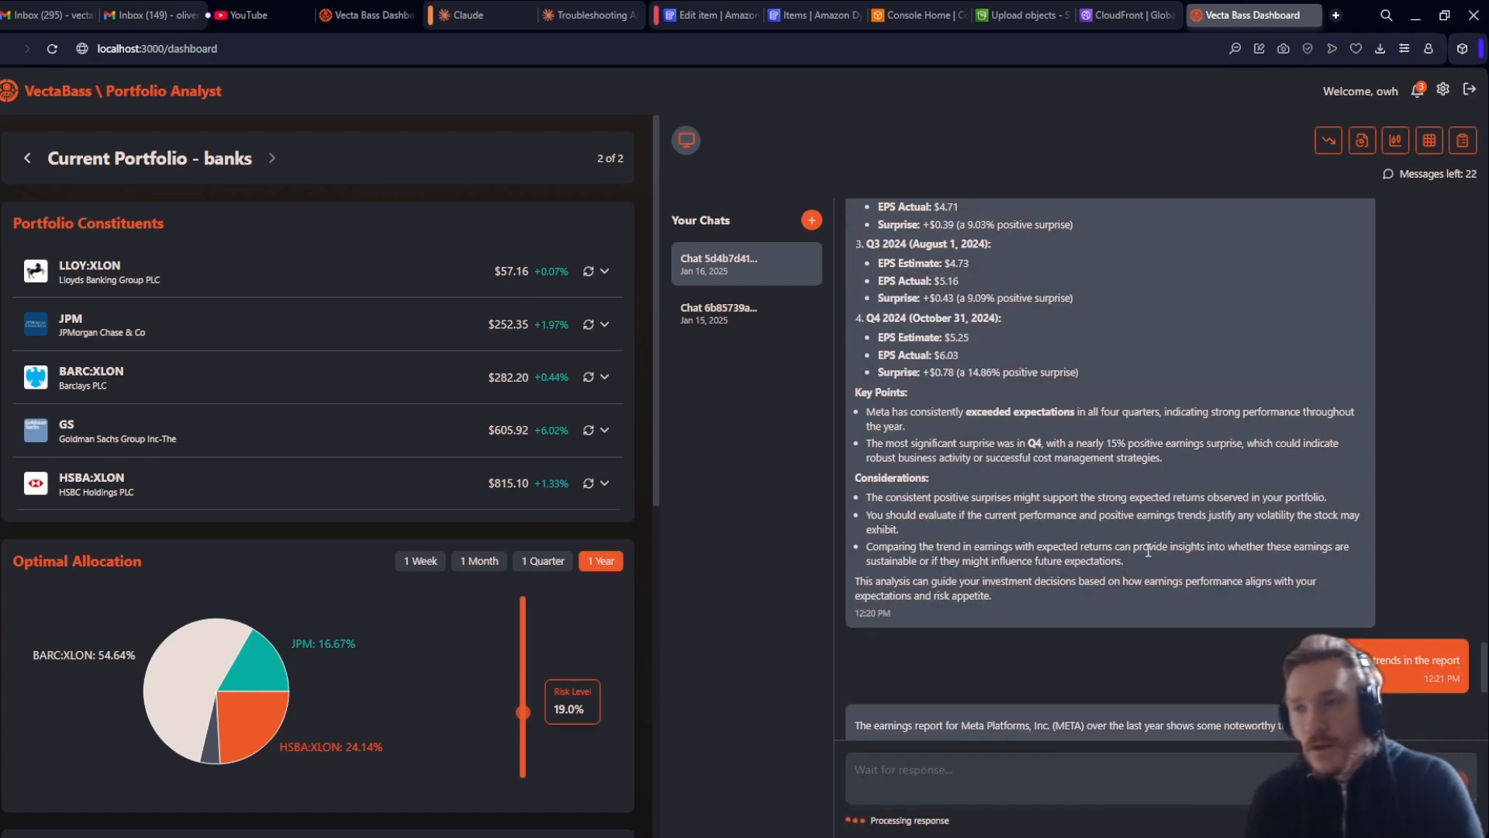
Compare the tech portfolio's expected returns and covariance matrix with META's earnings history, including the August 2024 figures.
{"action": "scroll", "coordinate": [1148, 551], "scroll_direction": "up", "scroll_amount": 15}
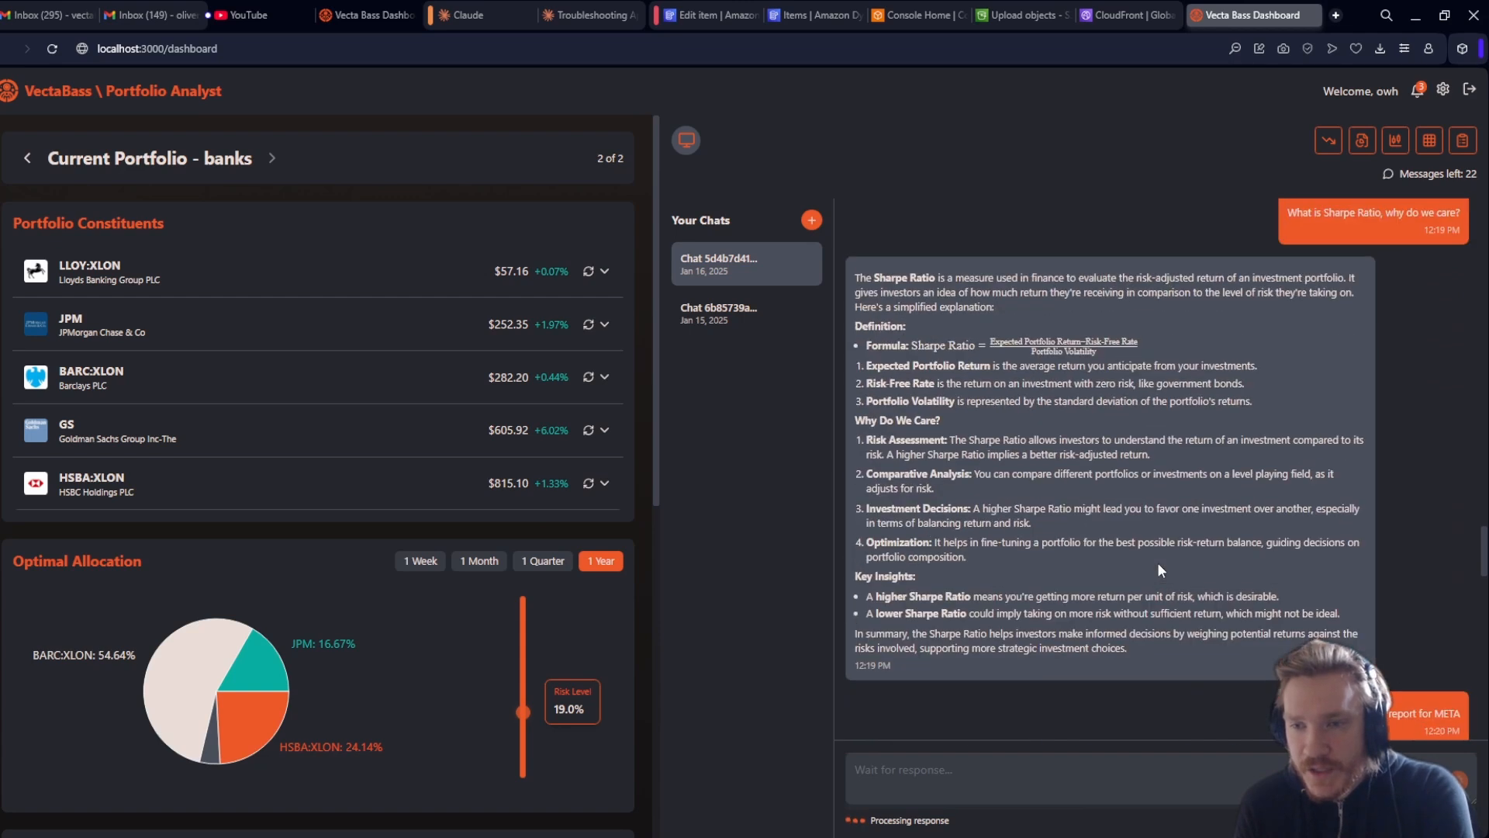
{"action": "scroll", "coordinate": [1158, 564], "scroll_direction": "up", "scroll_amount": 15}
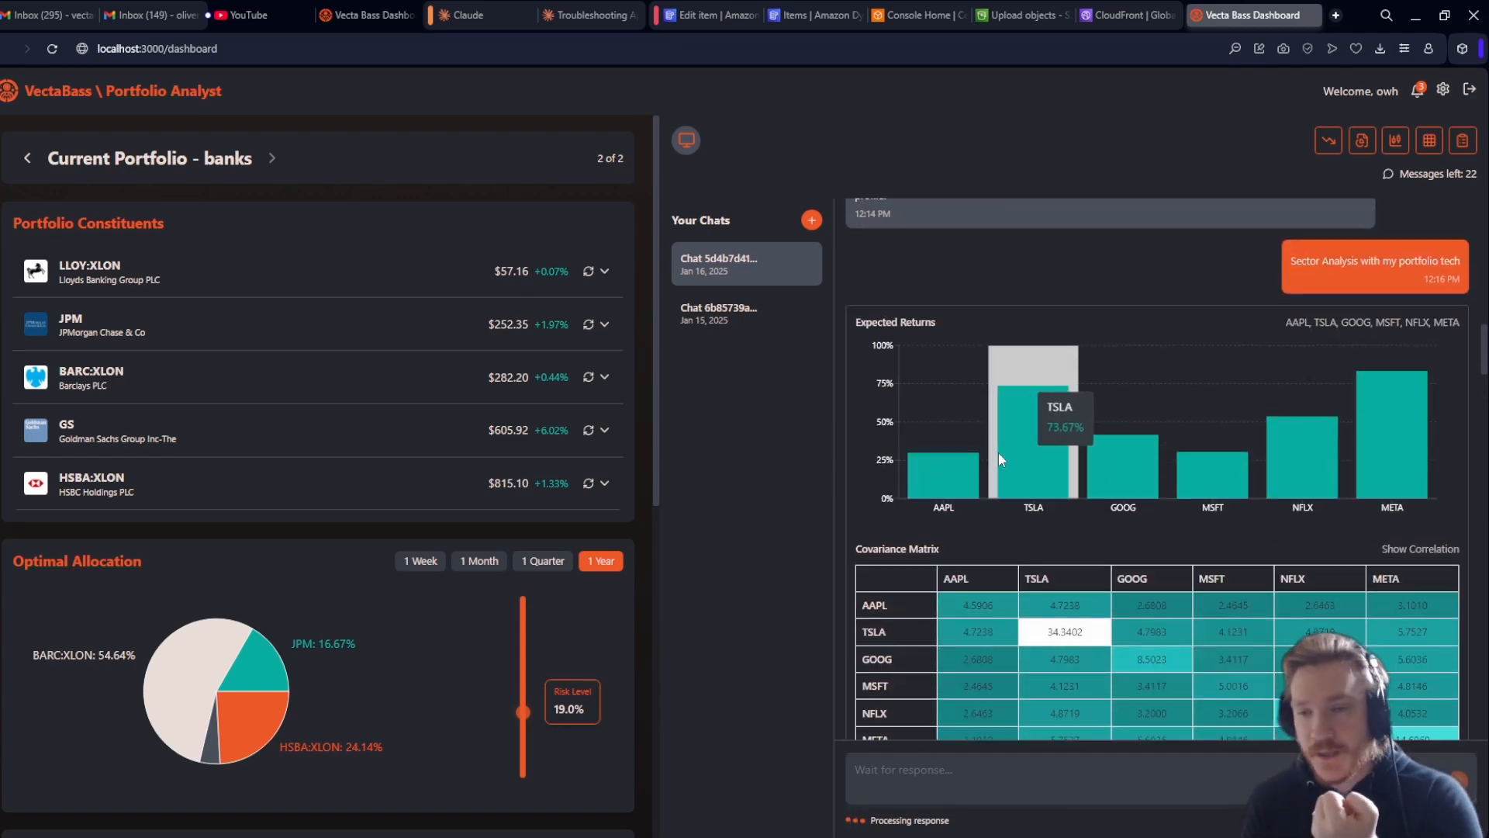
{"action": "scroll", "coordinate": [1377, 533], "scroll_direction": "up", "scroll_amount": 3}
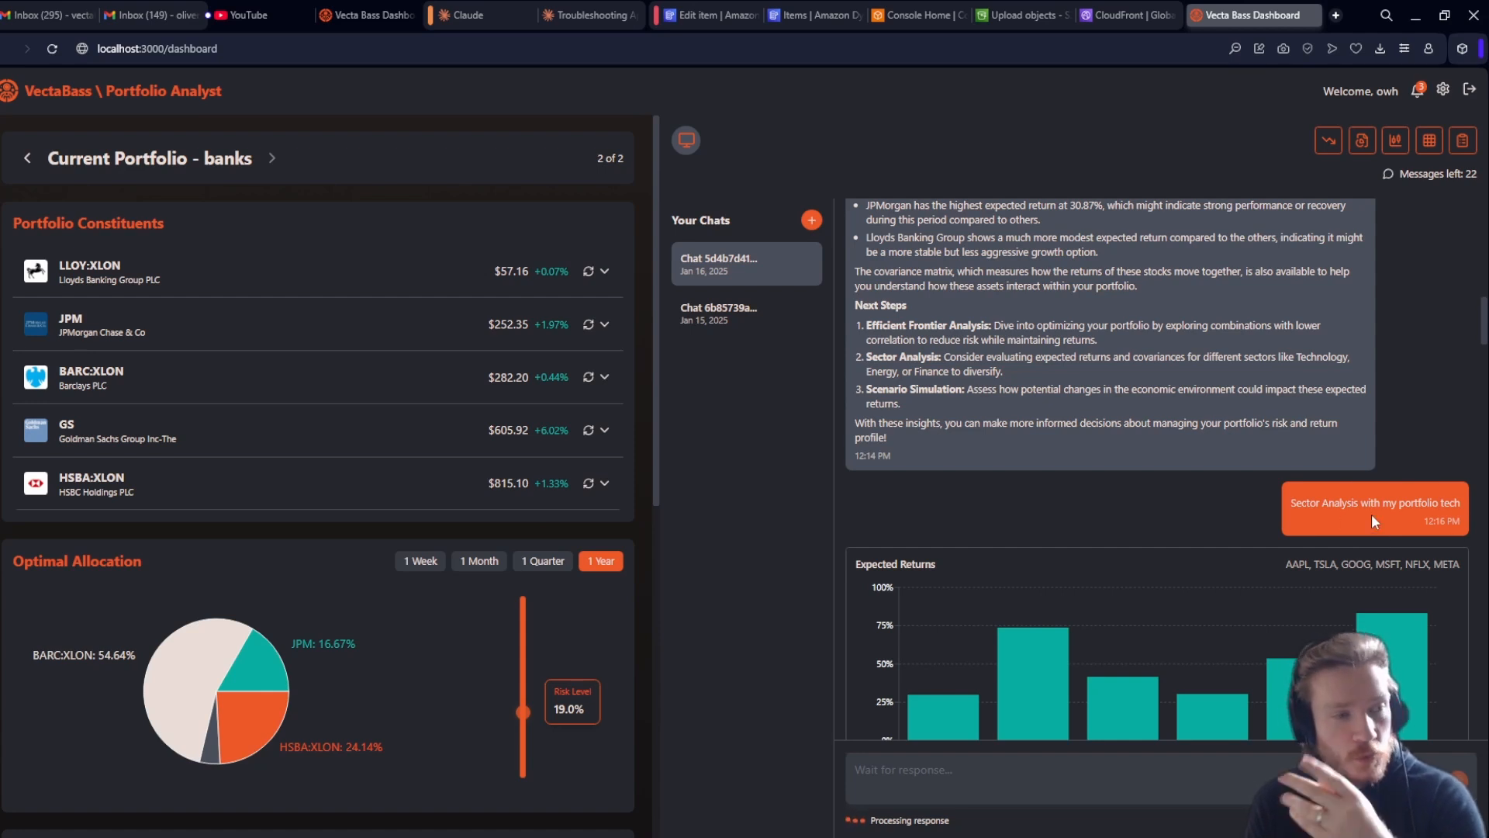
{"action": "scroll", "coordinate": [1461, 555], "scroll_direction": "down", "scroll_amount": 3}
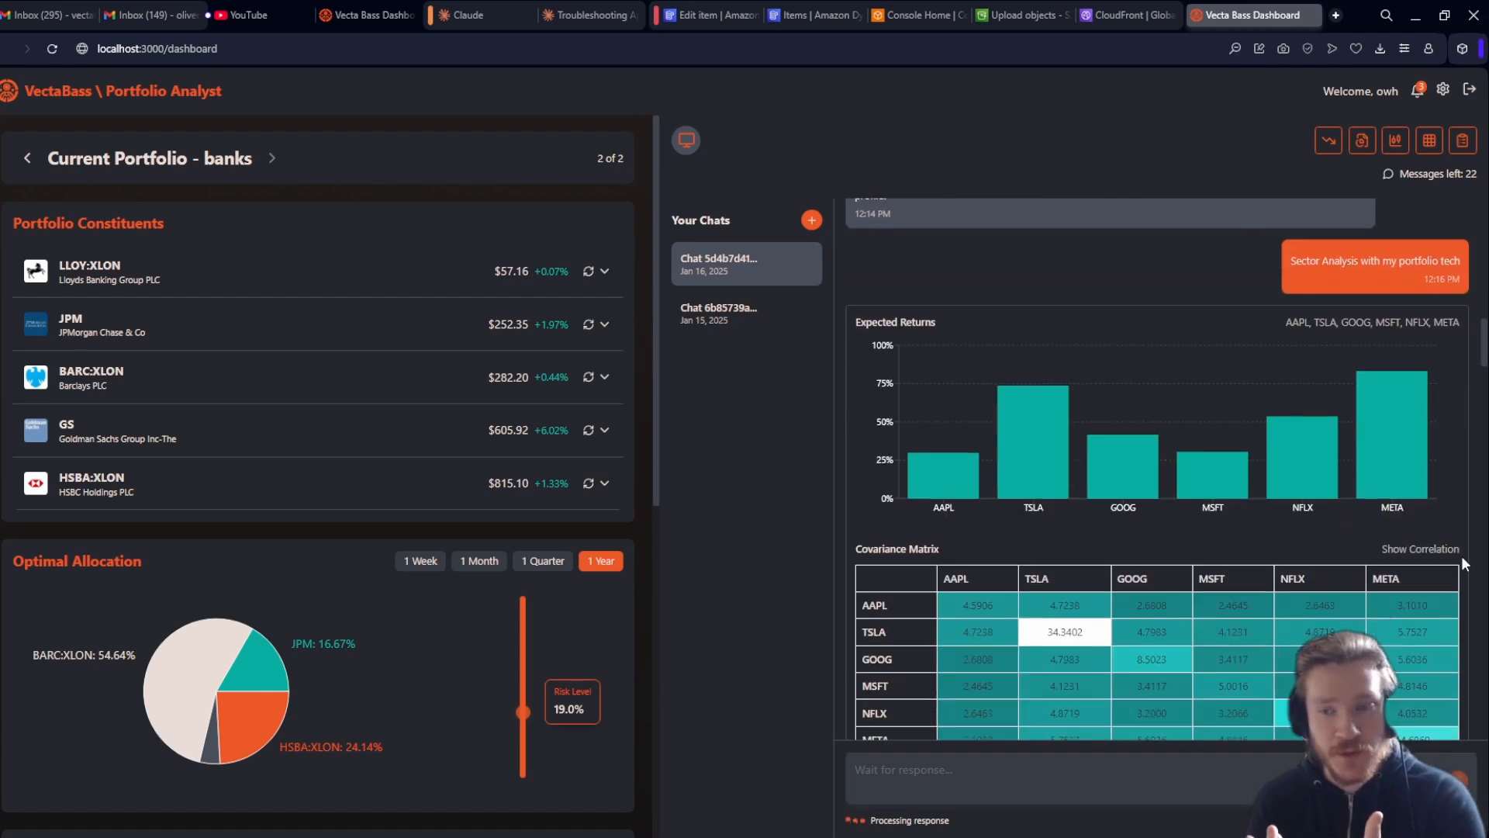
{"action": "scroll", "coordinate": [1462, 556], "scroll_direction": "down", "scroll_amount": 2}
{"action": "scroll", "coordinate": [1428, 429], "scroll_direction": "up", "scroll_amount": 2}
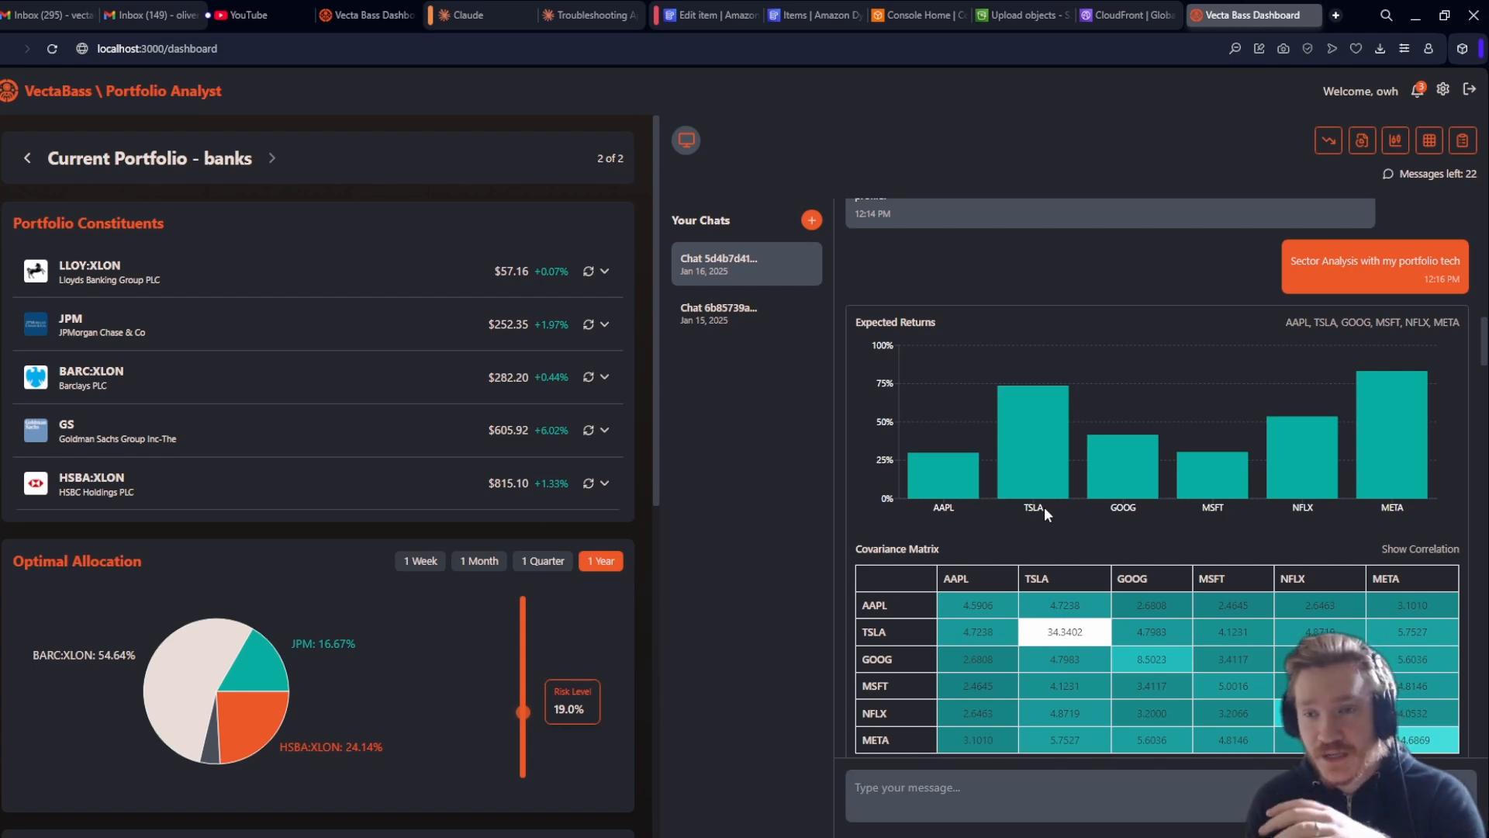
{"action": "scroll", "coordinate": [1044, 506], "scroll_direction": "down", "scroll_amount": 1}
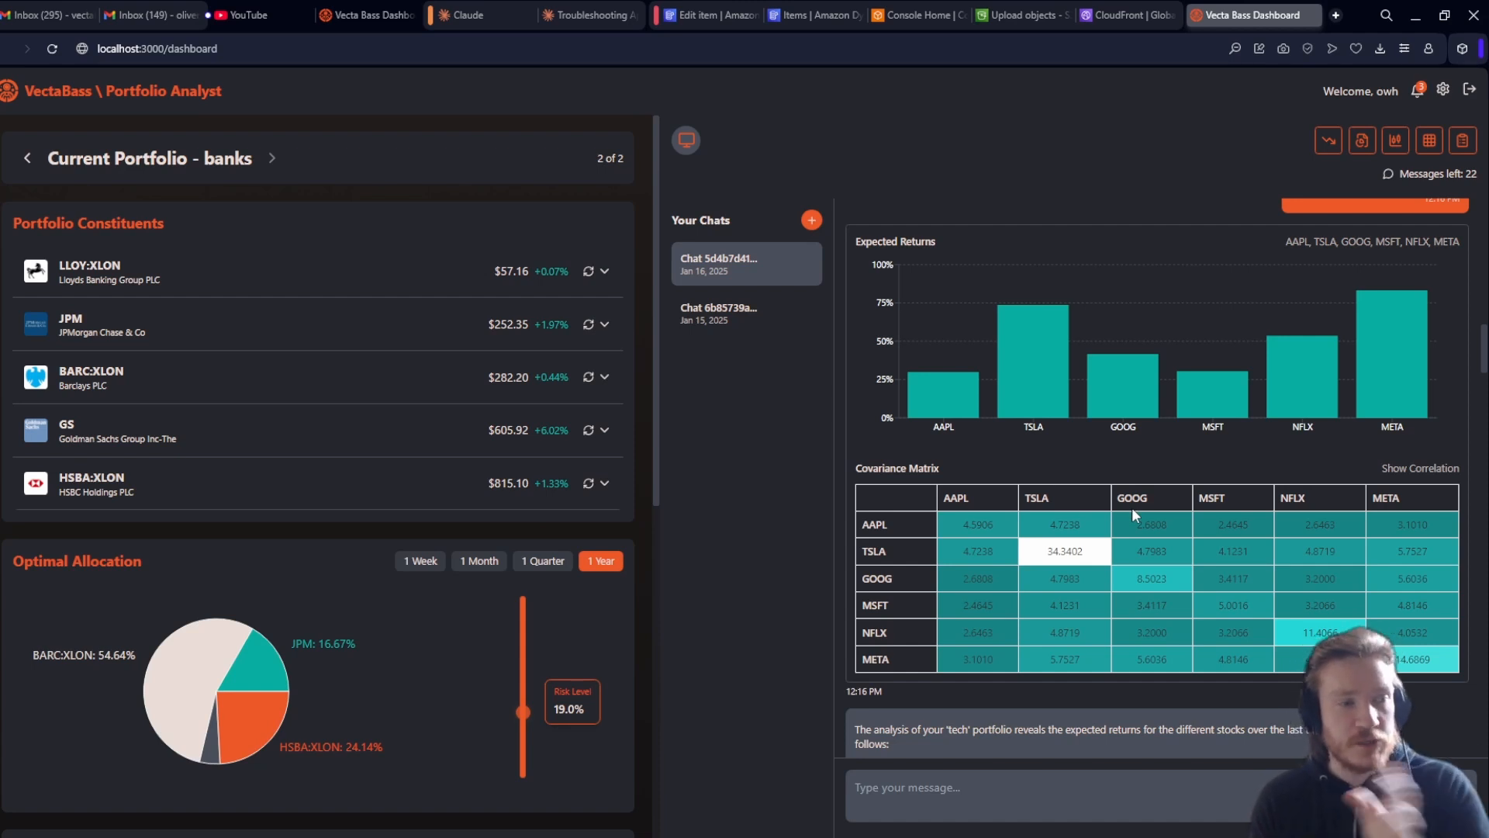
{"action": "scroll", "coordinate": [1133, 507], "scroll_direction": "down", "scroll_amount": 15}
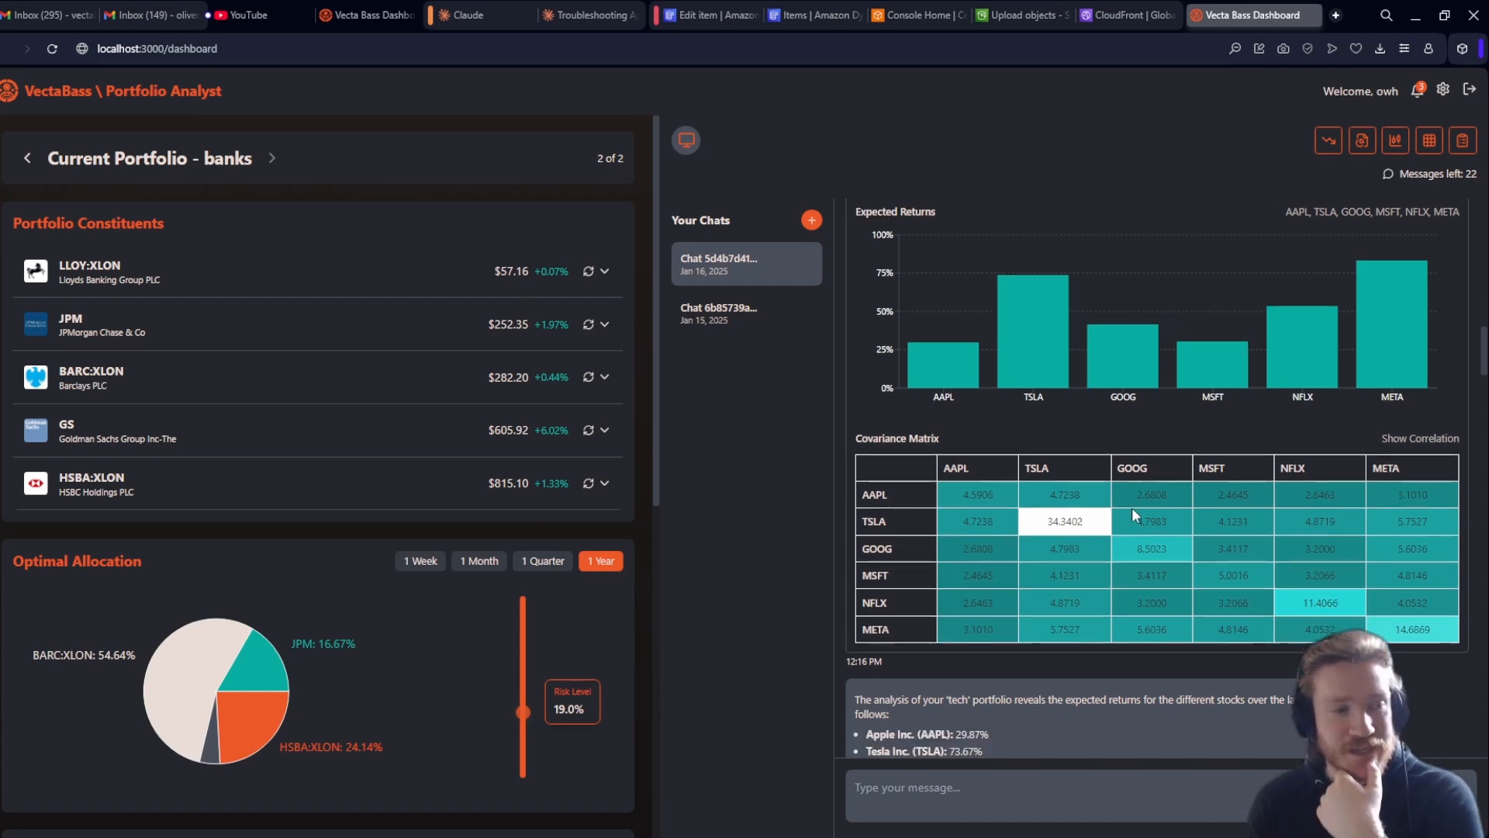
{"action": "scroll", "coordinate": [1133, 509], "scroll_direction": "down", "scroll_amount": 10}
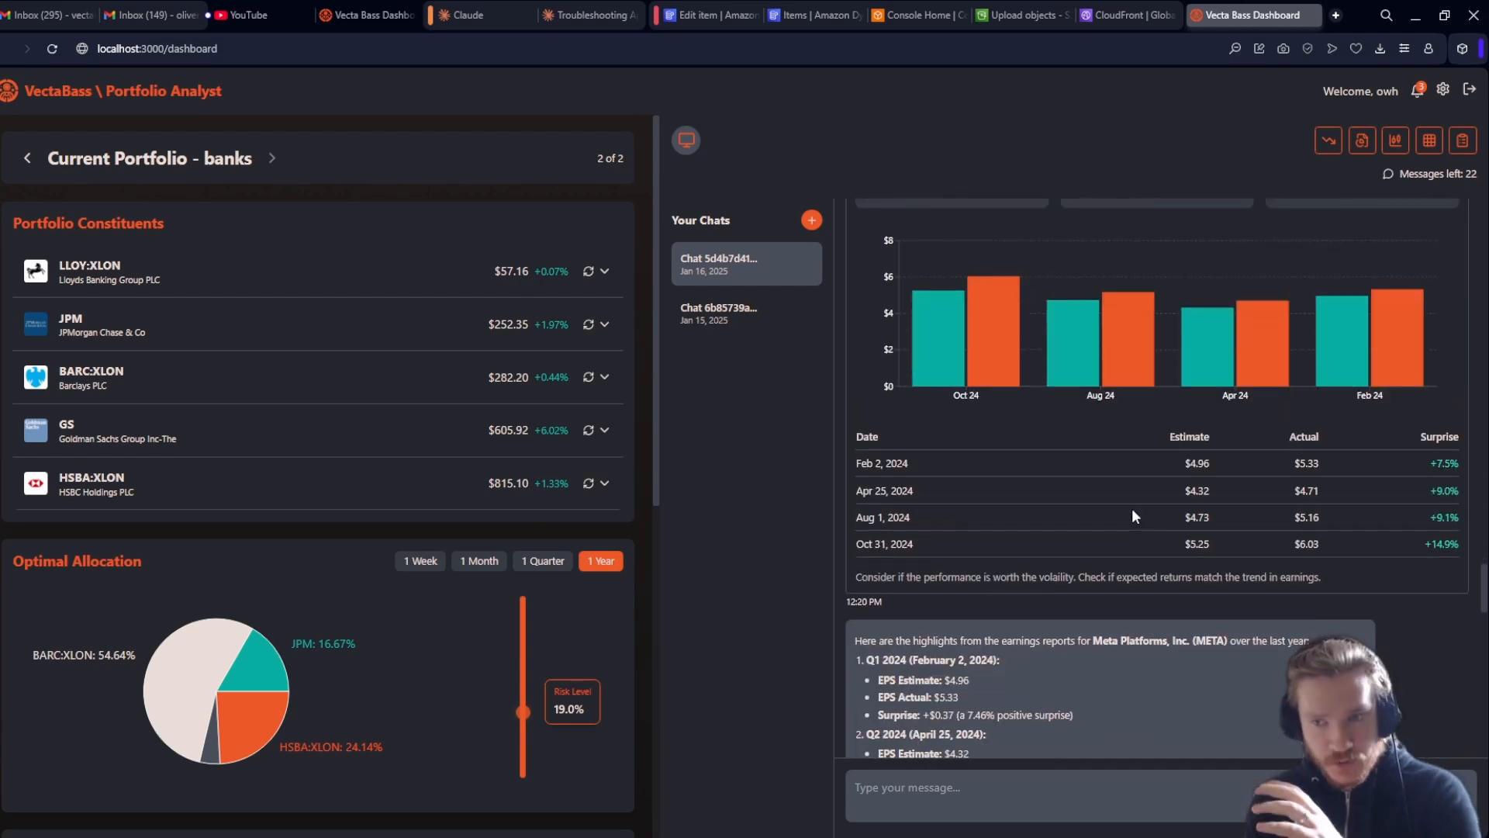
{"action": "scroll", "coordinate": [1133, 510], "scroll_direction": "up", "scroll_amount": 3}
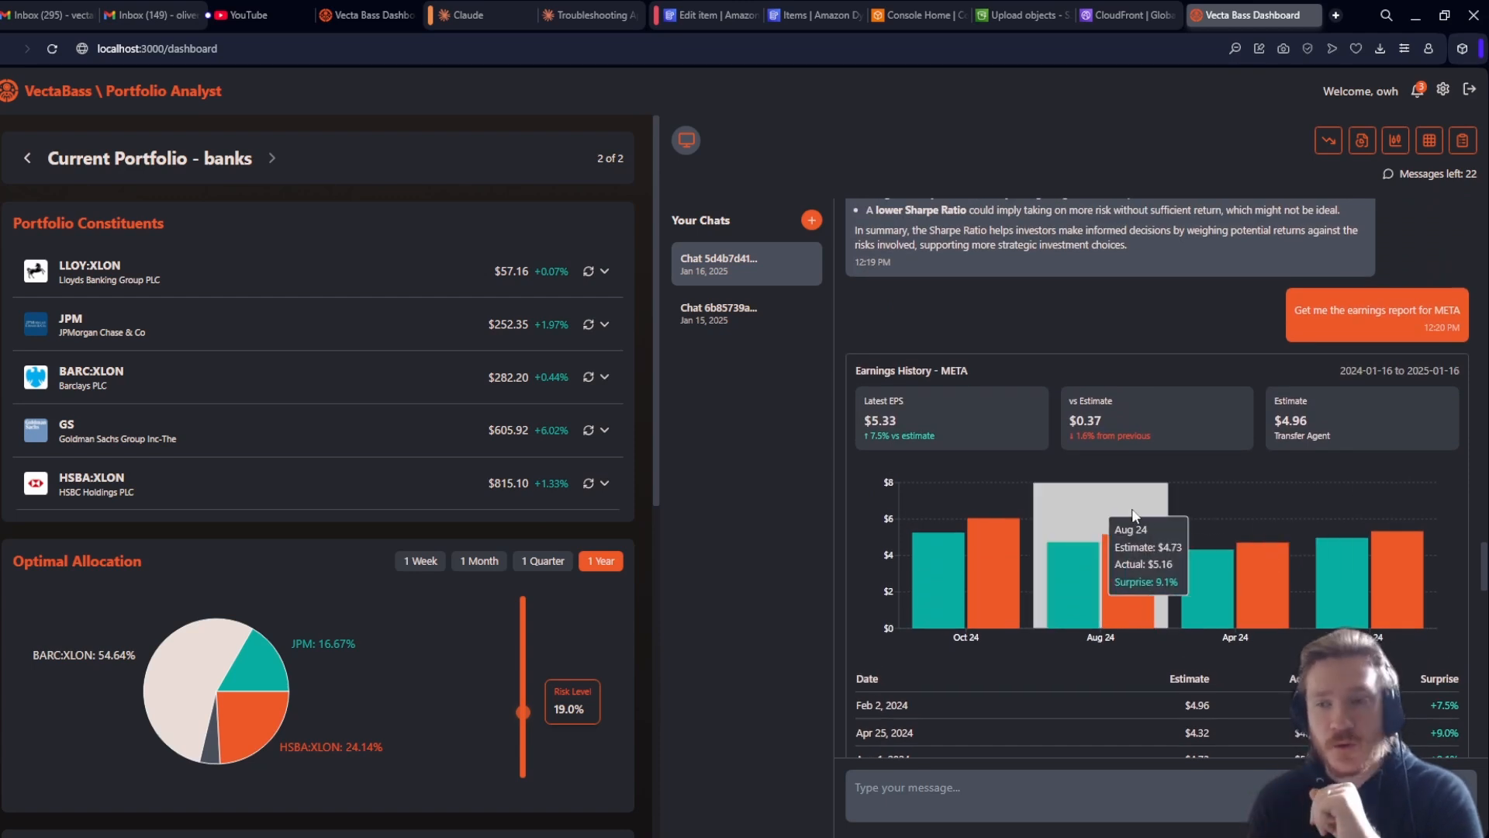
Review META's earnings history, then the year of monthly tech price data, including the January 2024 prices.
{"action": "scroll", "coordinate": [1134, 512], "scroll_direction": "up", "scroll_amount": 1}
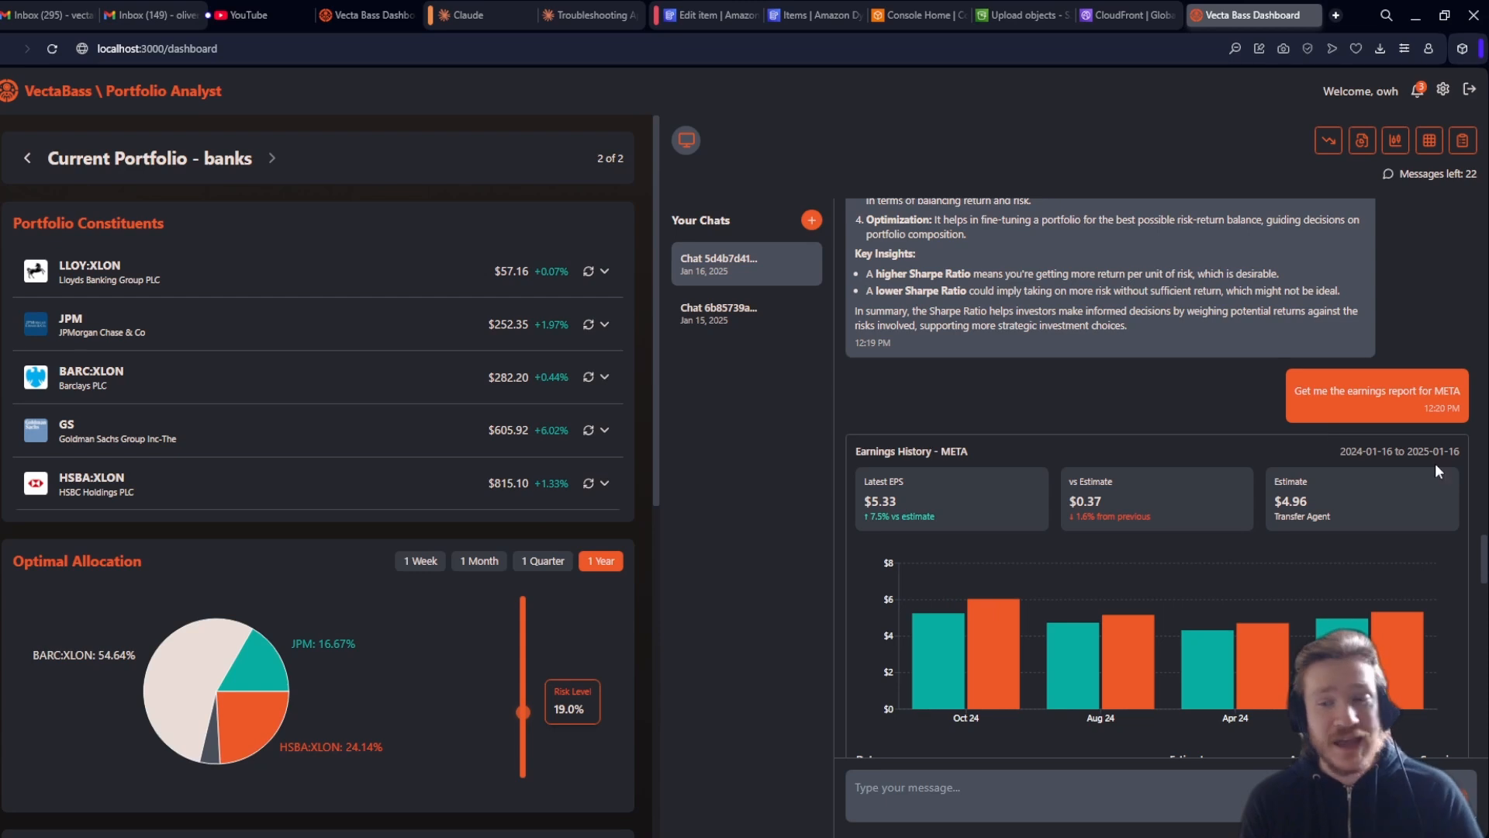
{"action": "scroll", "coordinate": [1435, 463], "scroll_direction": "down", "scroll_amount": 15}
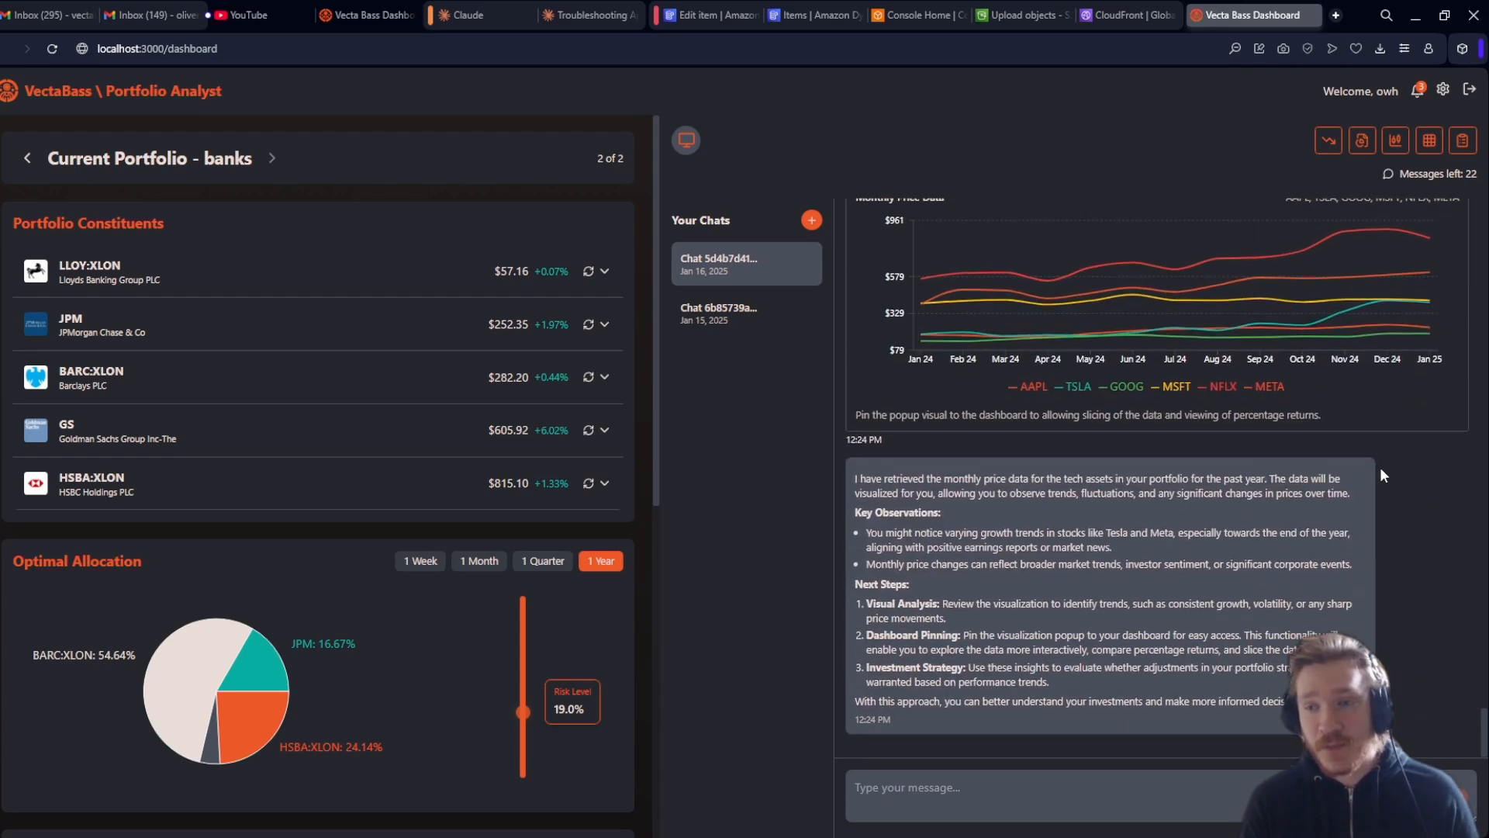
{"action": "scroll", "coordinate": [1373, 468], "scroll_direction": "up", "scroll_amount": 3}
{"action": "scroll", "coordinate": [1365, 457], "scroll_direction": "up", "scroll_amount": 1}
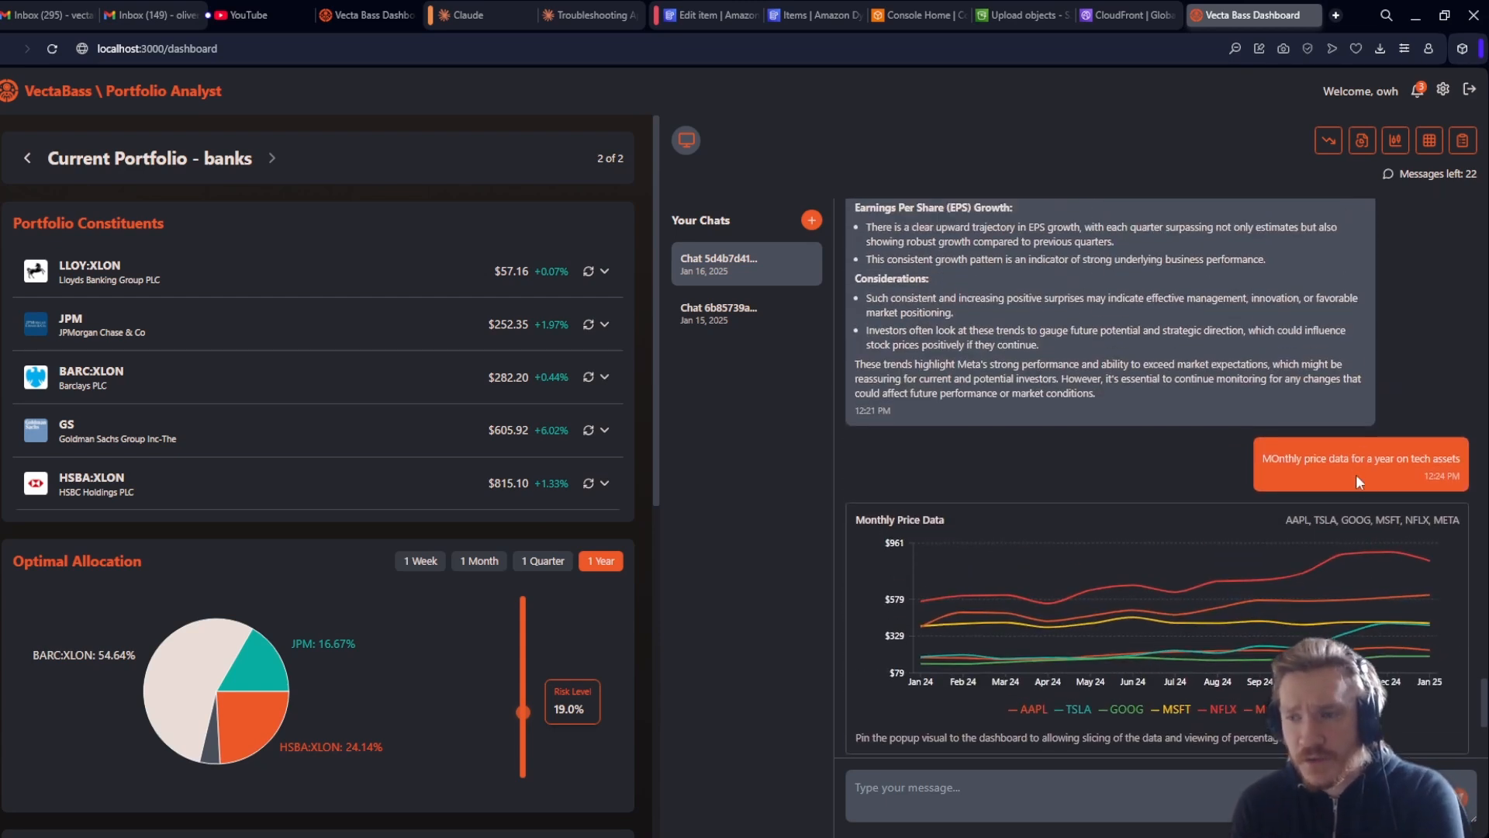
{"action": "scroll", "coordinate": [1370, 487], "scroll_direction": "down", "scroll_amount": 1}
{"action": "mouse_move", "coordinate": [1372, 482]}
{"action": "scroll", "coordinate": [1336, 448], "scroll_direction": "down", "scroll_amount": 2}
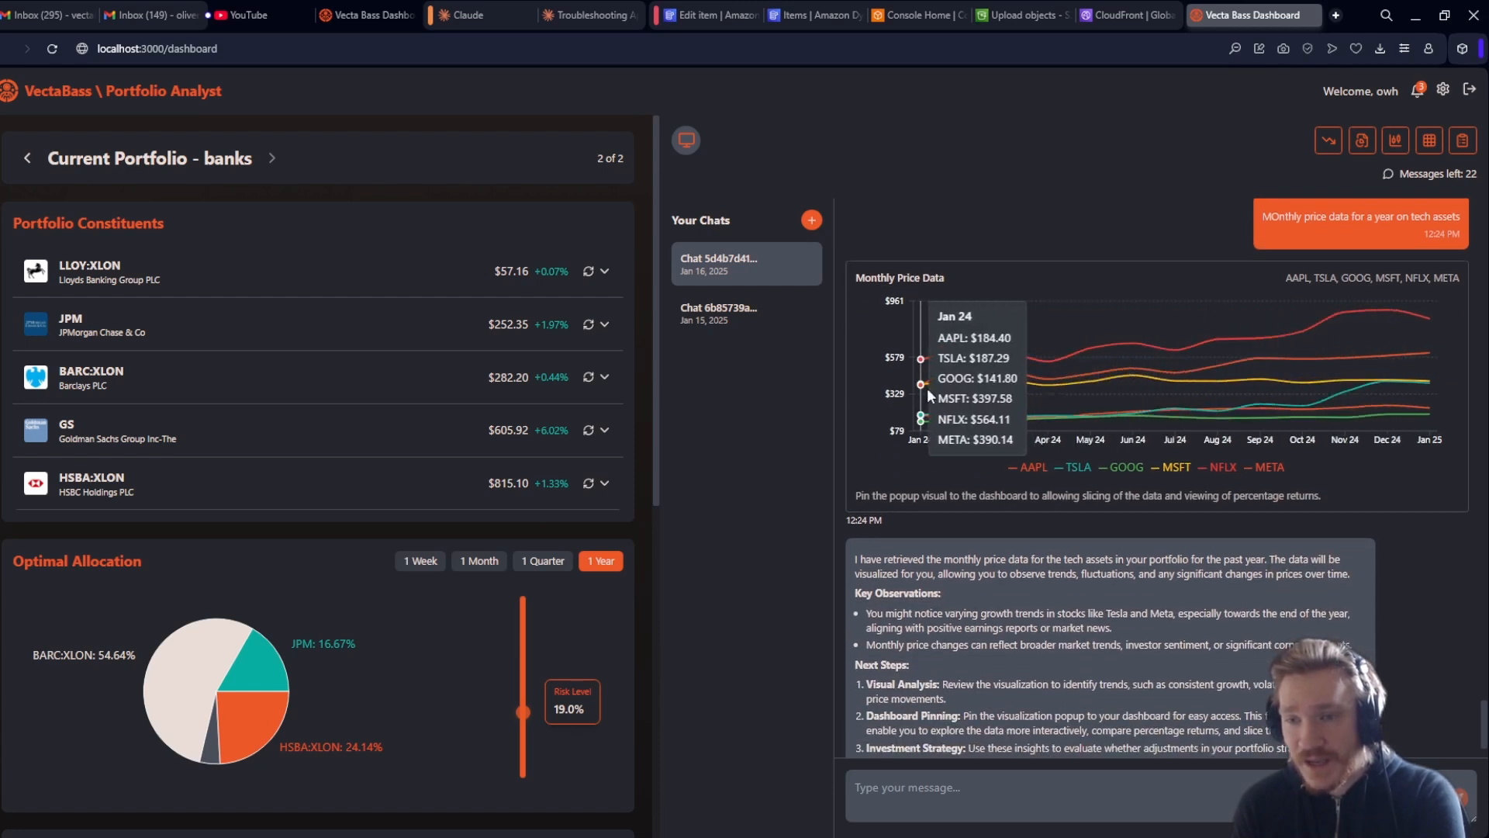
Ask the agent "Do you see any trends" and inspect the September 2024 prices in the monthly tech chart.
{"action": "scroll", "coordinate": [1362, 411], "scroll_direction": "down", "scroll_amount": 1}
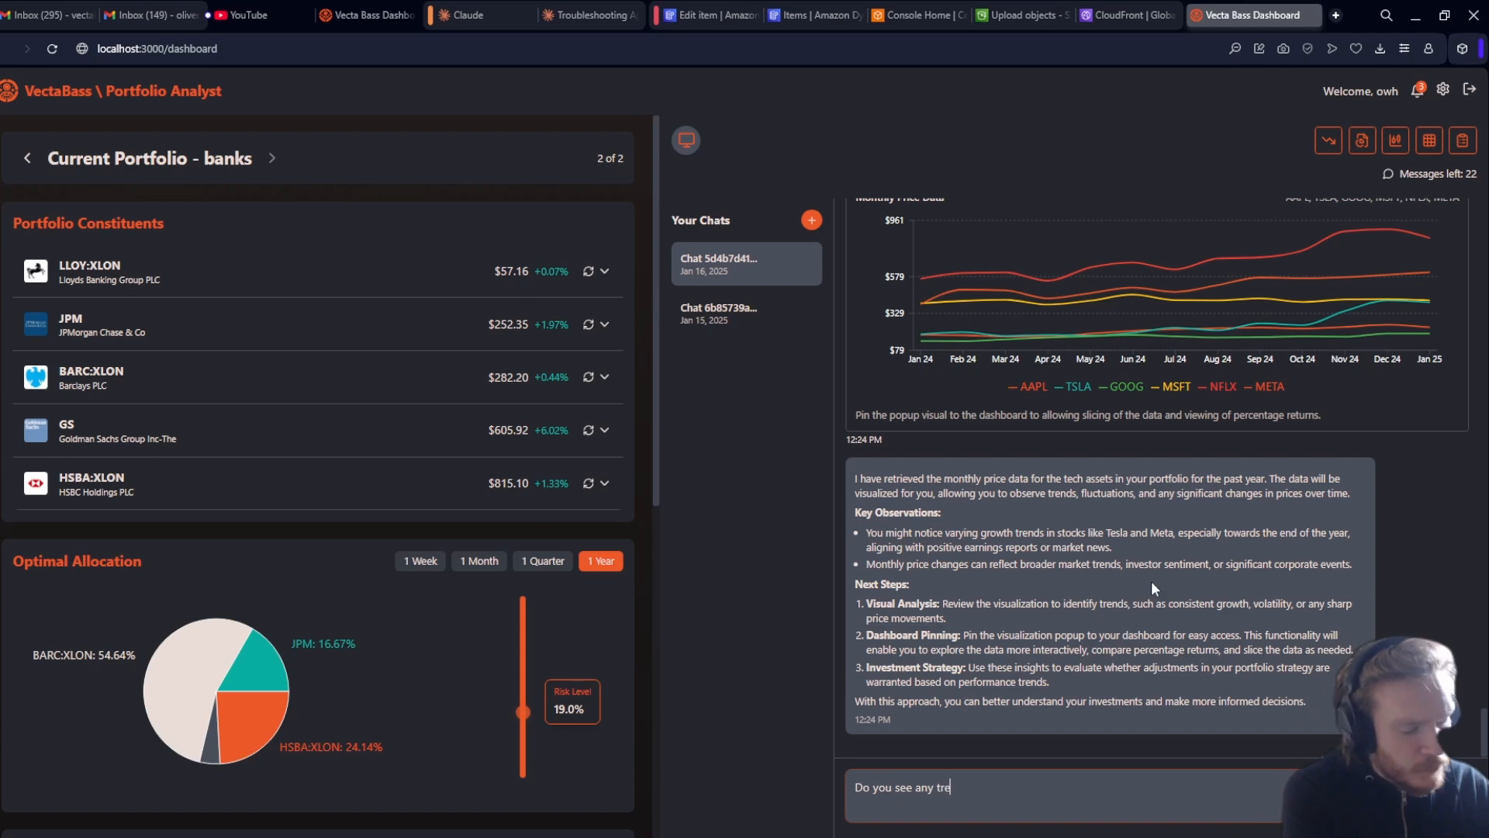
{"action": "key", "text": "Return"}
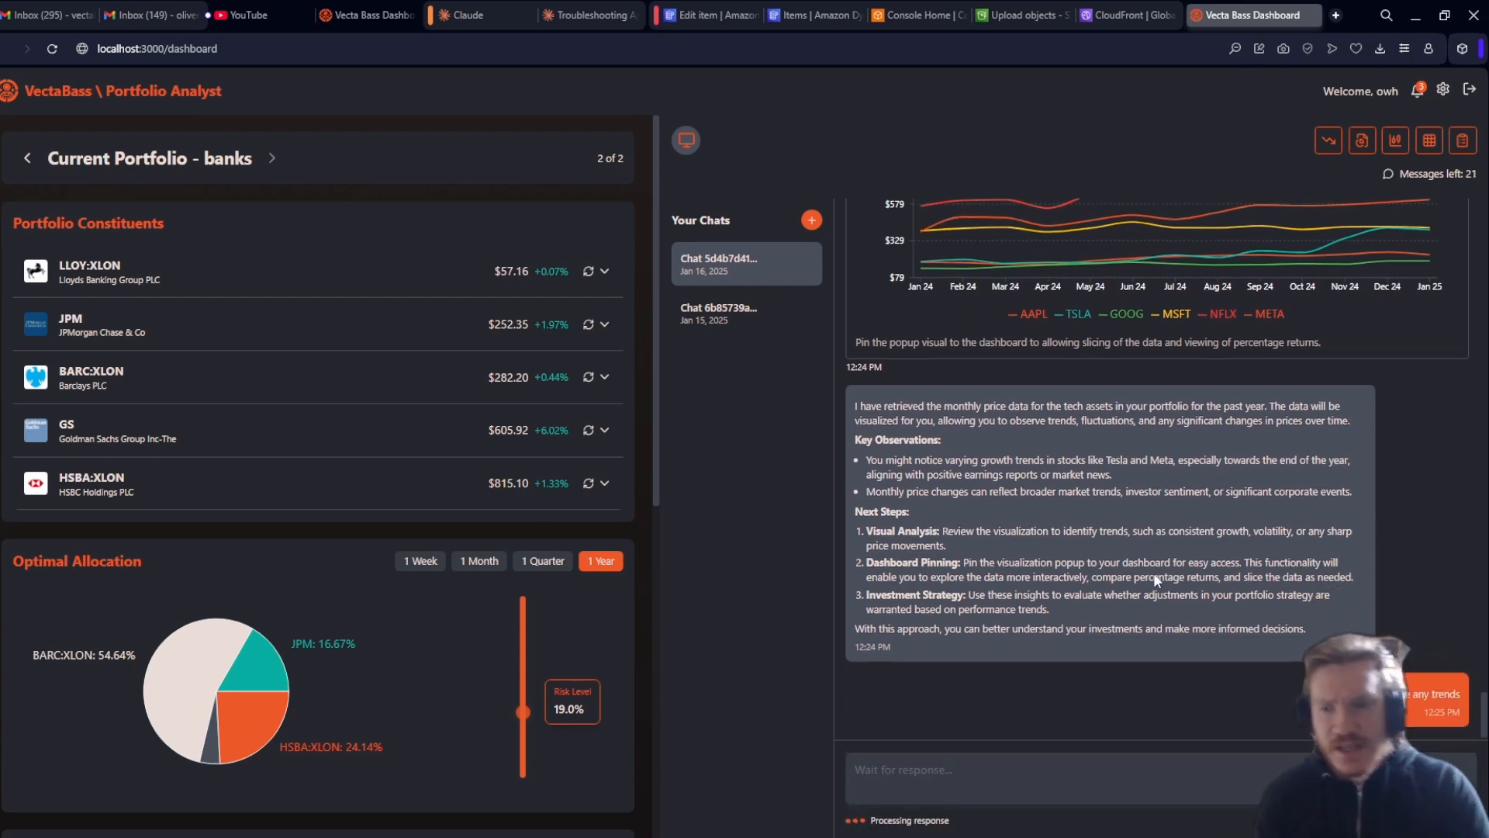
{"action": "scroll", "coordinate": [1163, 529], "scroll_direction": "up", "scroll_amount": 4}
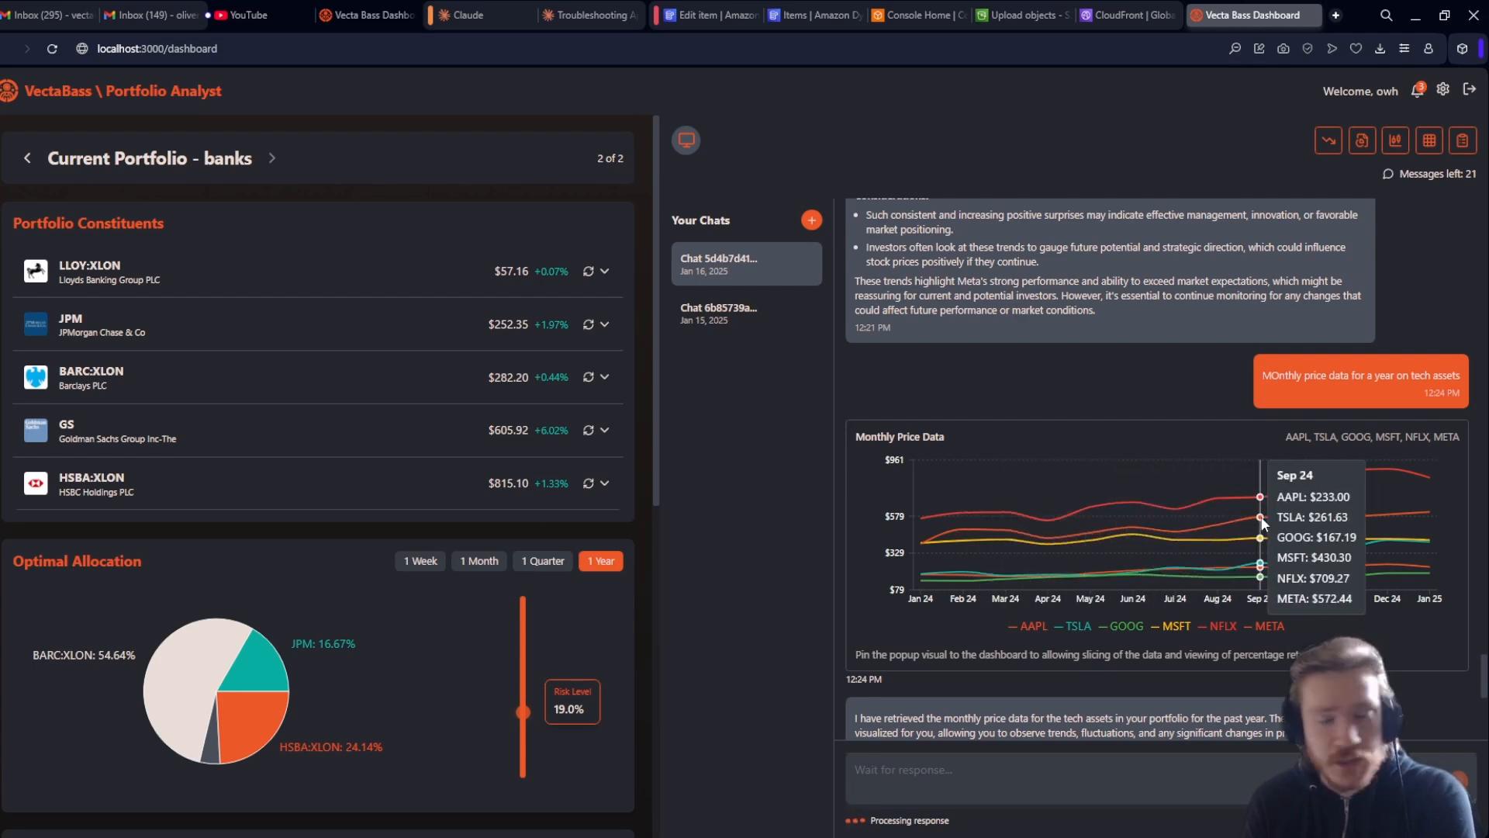
{"action": "scroll", "coordinate": [1213, 504], "scroll_direction": "down", "scroll_amount": 3}
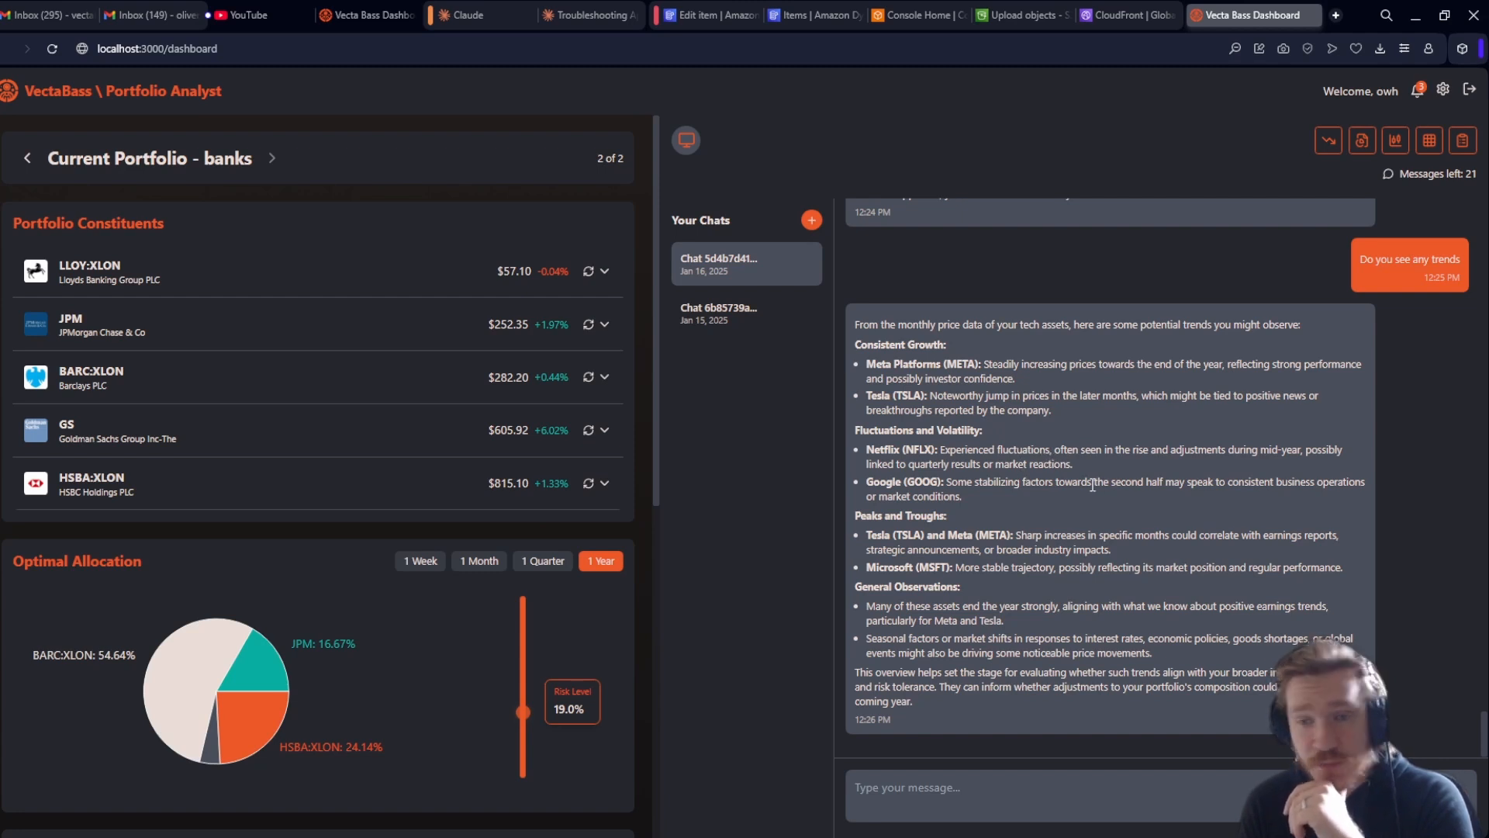
Ask the agent for the "earnings report for nflx?".
{"action": "left_click", "coordinate": [1010, 790]}
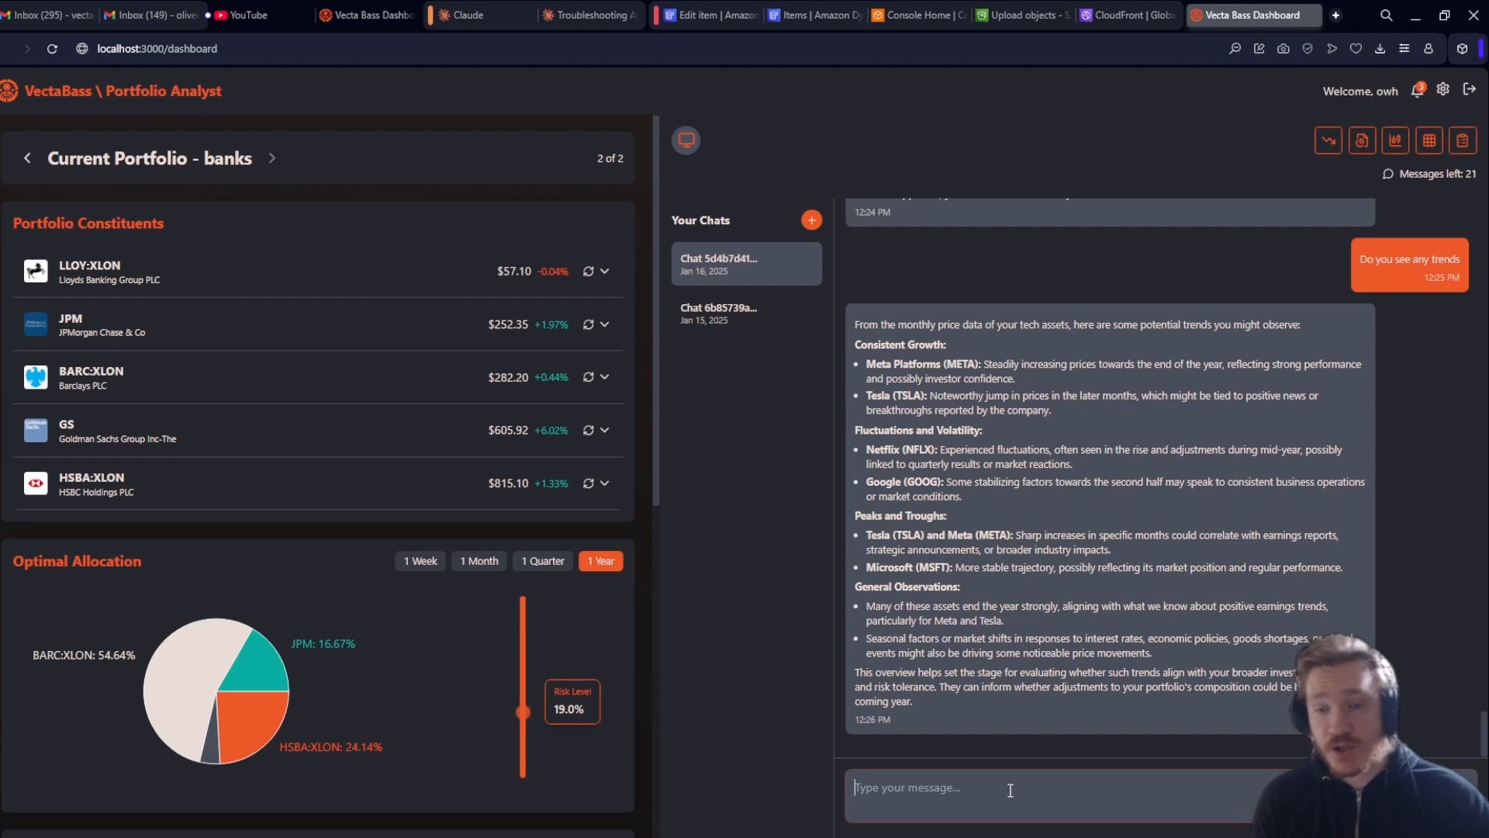
{"action": "type", "text": "ear"}
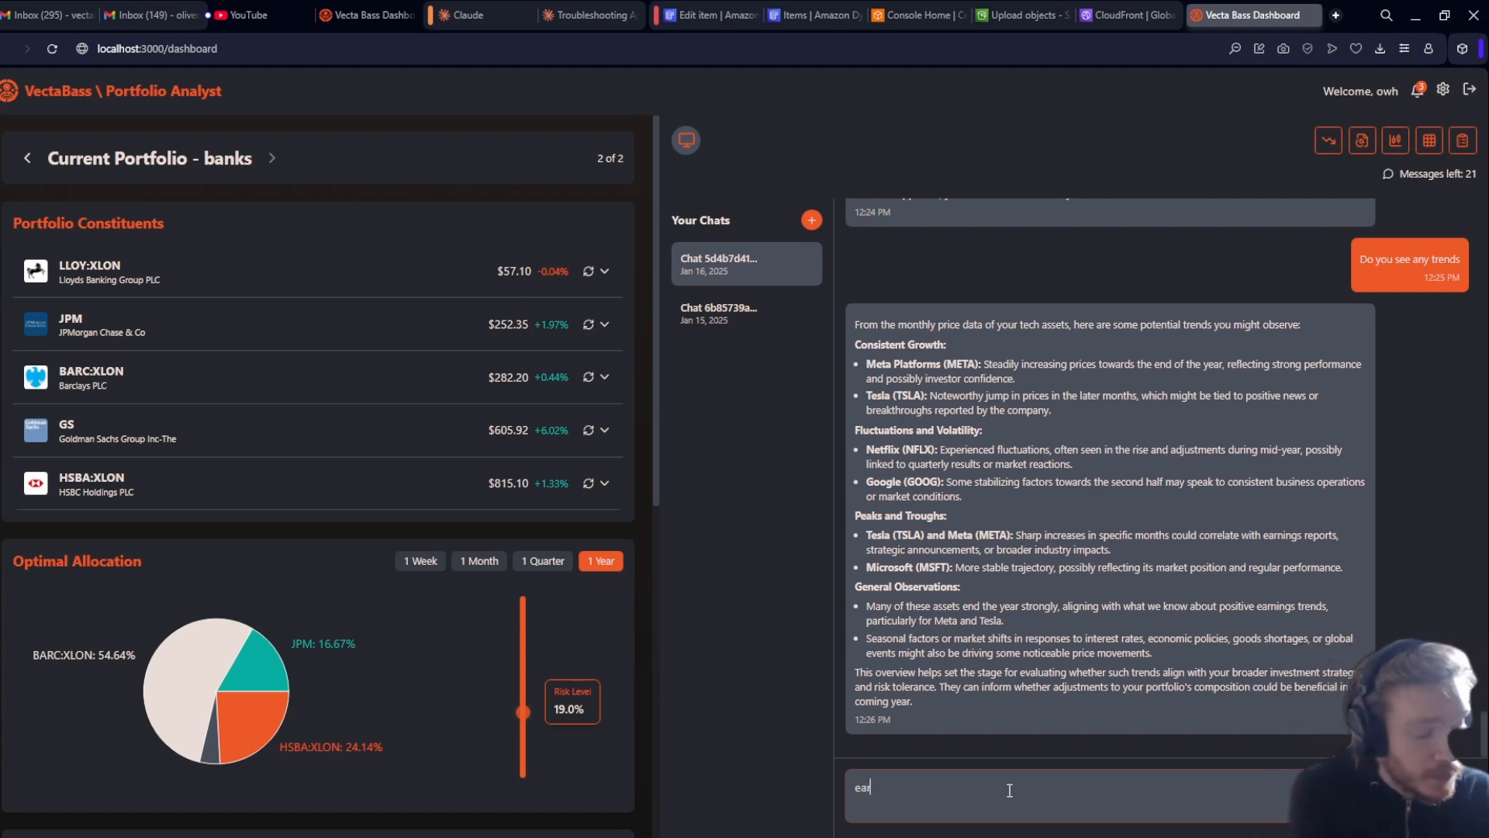
{"action": "type", "text": "nings report for nflx"}
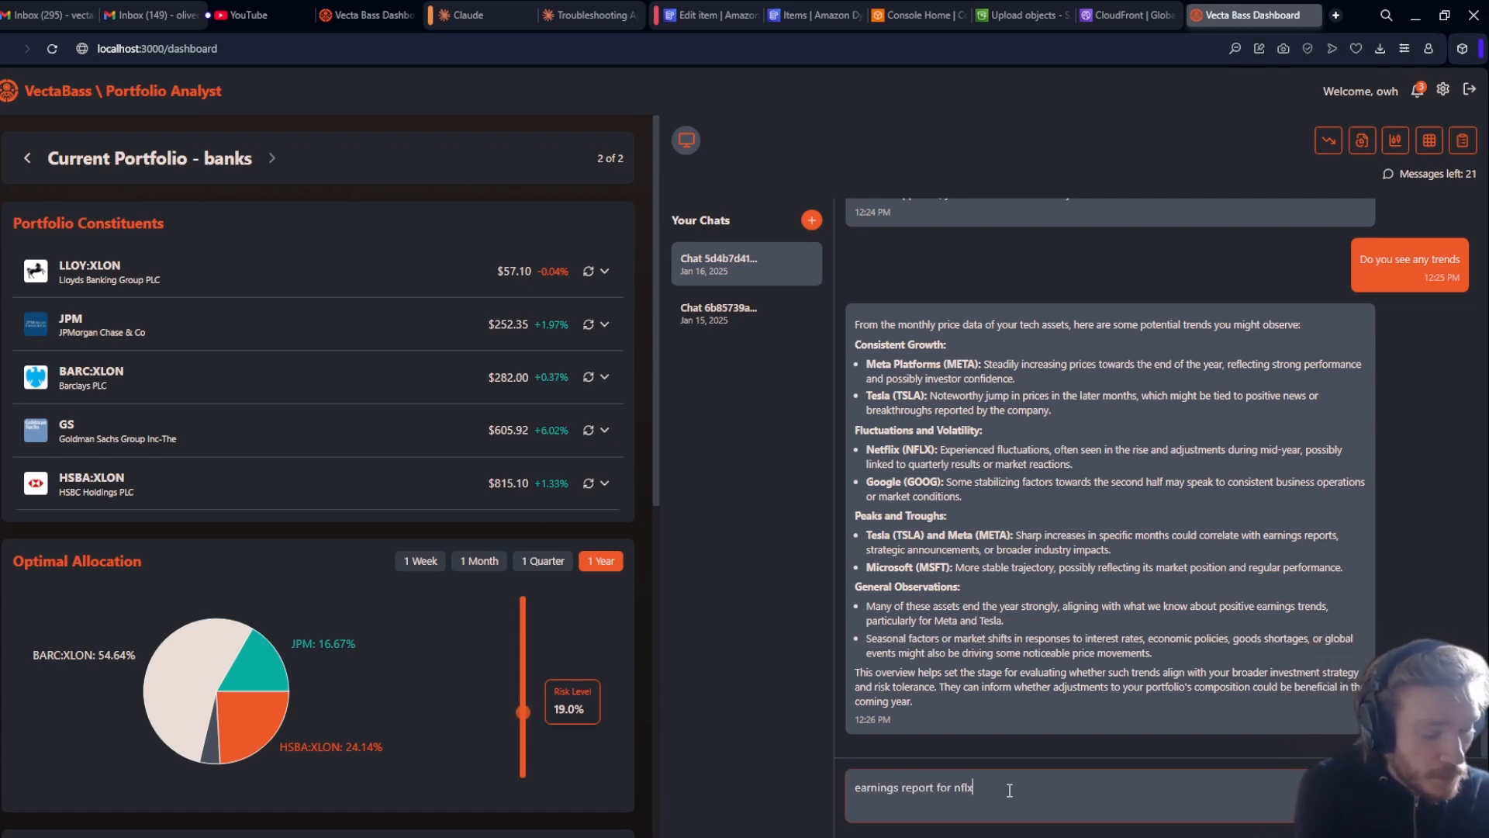
{"action": "key", "text": "Return"}
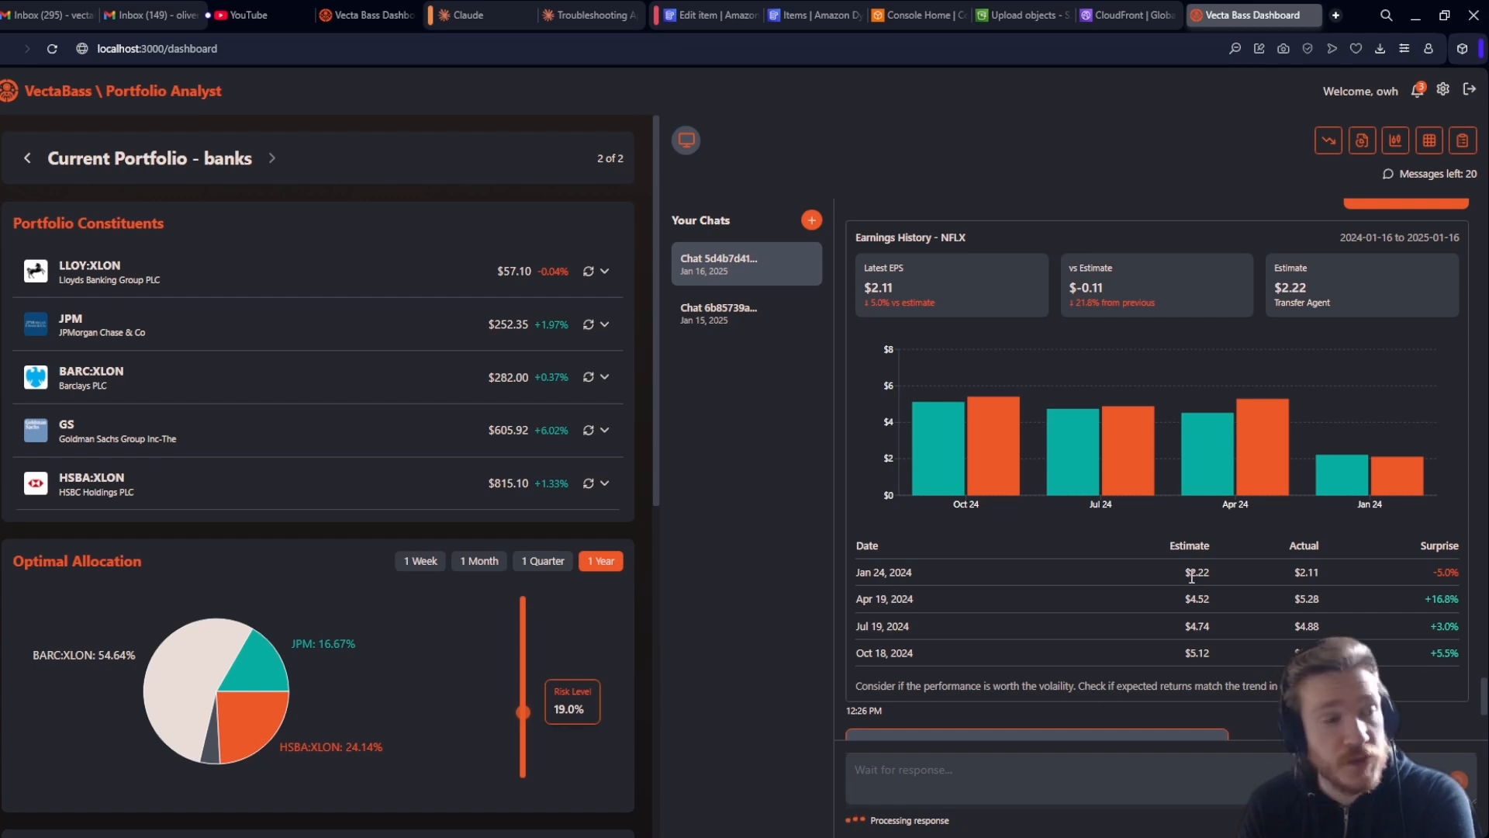
Compare NFLX's earnings history and the agent's quarterly highlights with the monthly tech price chart, including October 2024.
{"action": "scroll", "coordinate": [1198, 581], "scroll_direction": "up", "scroll_amount": 10}
{"action": "scroll", "coordinate": [1198, 579], "scroll_direction": "up", "scroll_amount": 7}
{"action": "scroll", "coordinate": [1199, 579], "scroll_direction": "down", "scroll_amount": 1}
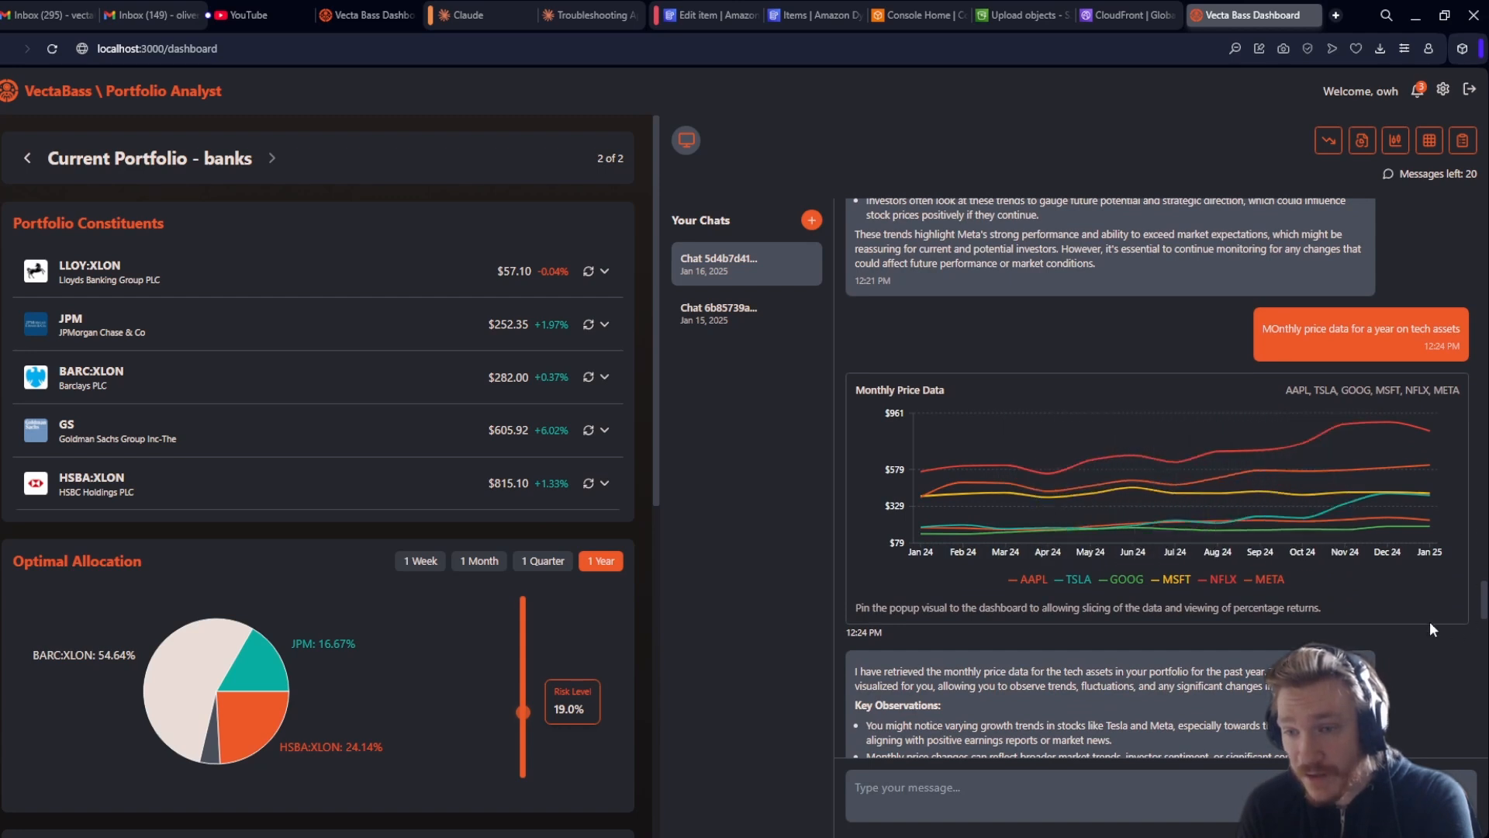
{"action": "scroll", "coordinate": [1280, 559], "scroll_direction": "down", "scroll_amount": 1}
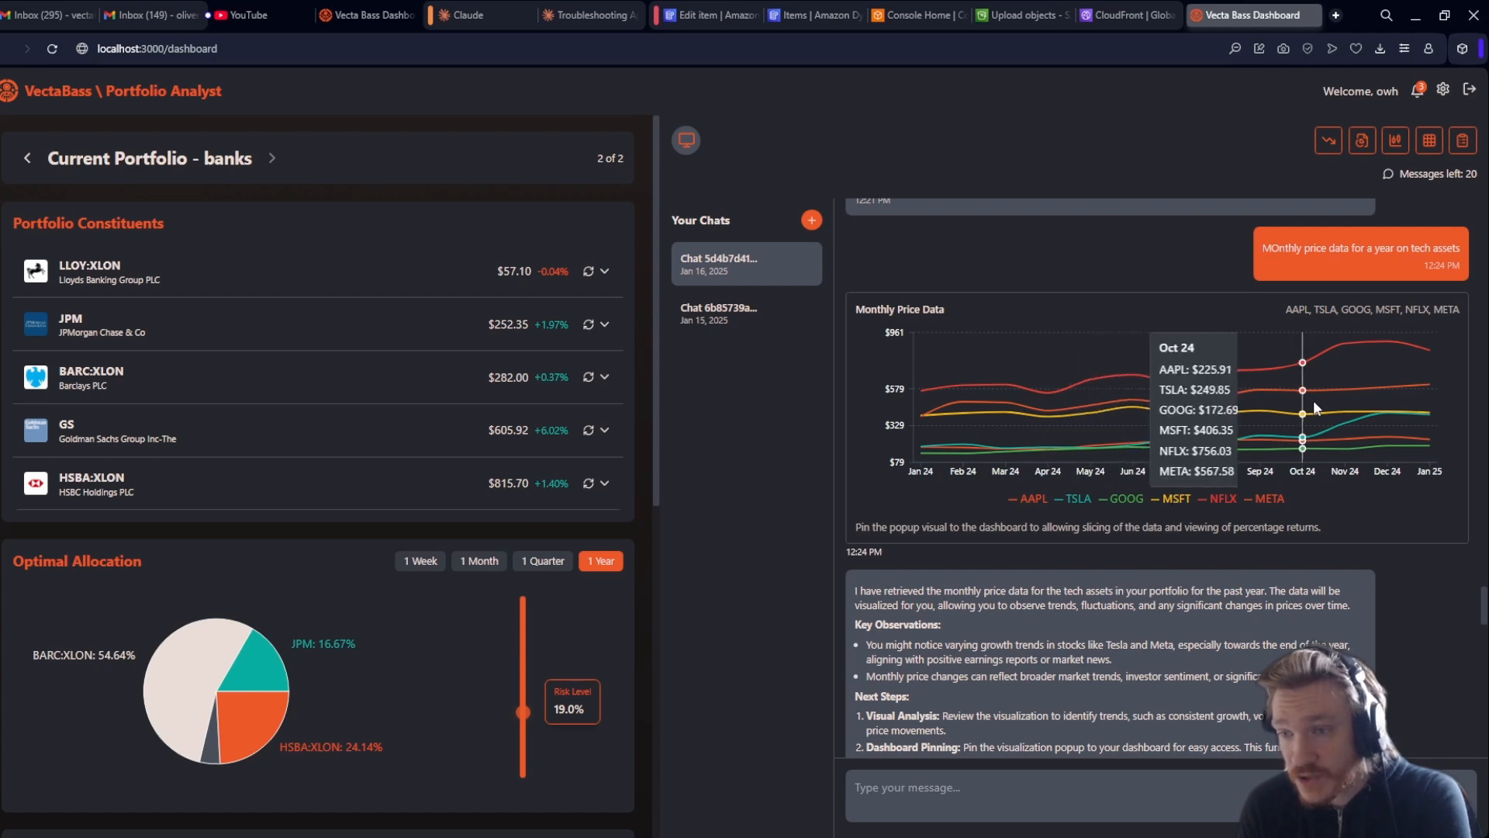
{"action": "scroll", "coordinate": [1394, 569], "scroll_direction": "down", "scroll_amount": 15}
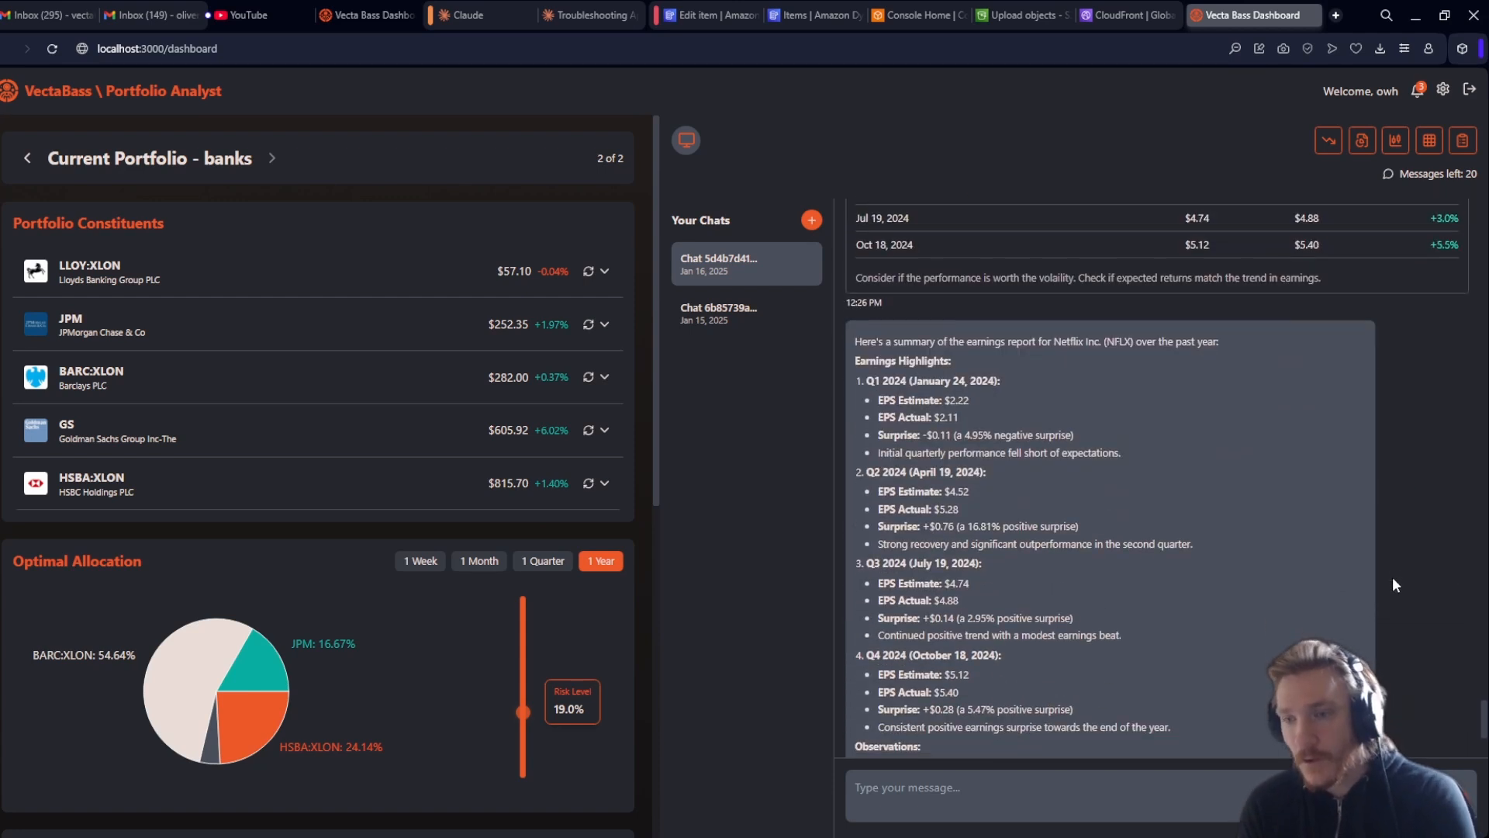
{"action": "scroll", "coordinate": [1393, 585], "scroll_direction": "down", "scroll_amount": 10}
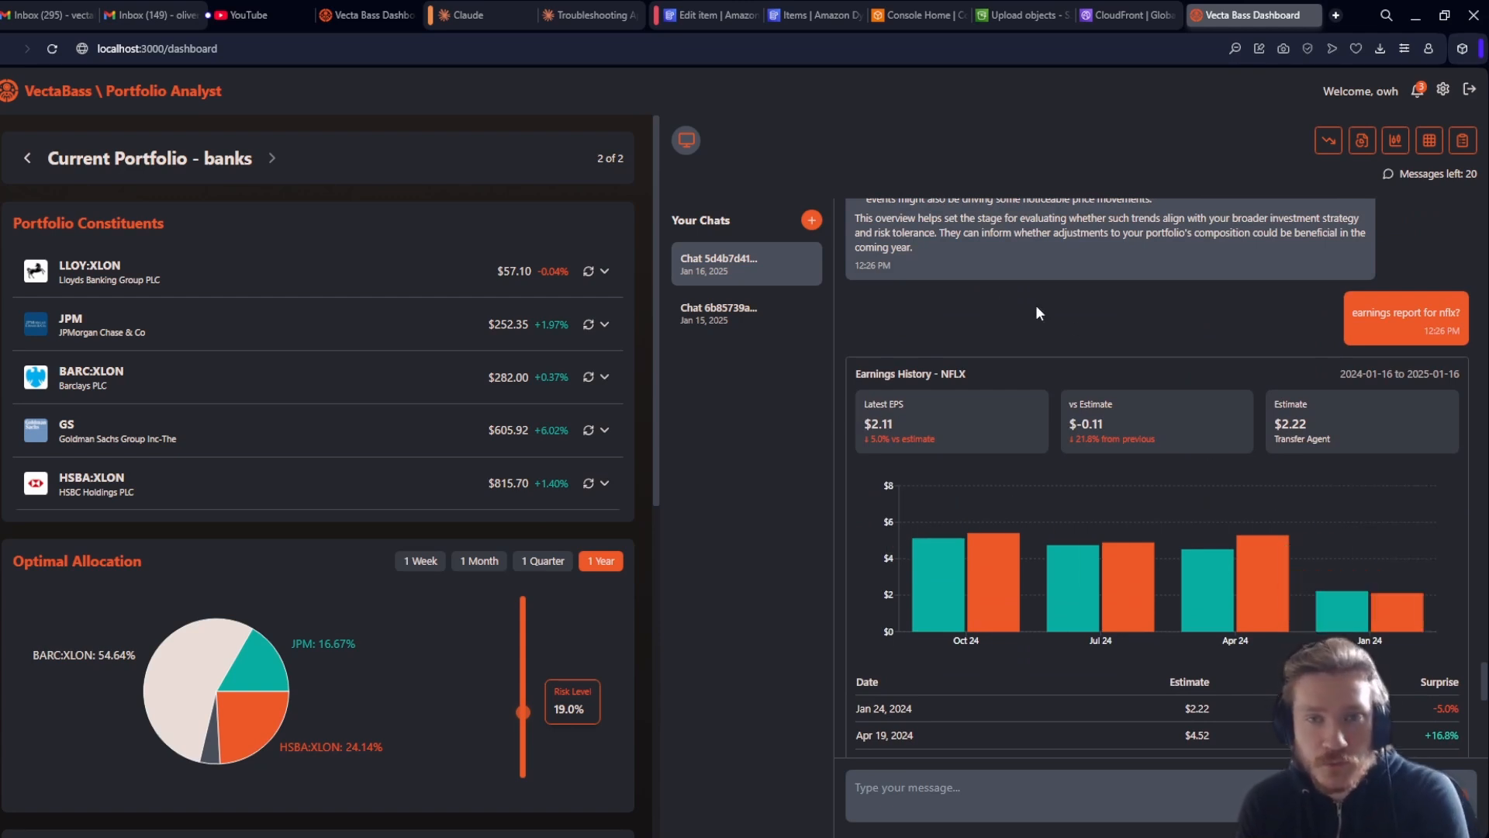
{"action": "scroll", "coordinate": [1051, 335], "scroll_direction": "down", "scroll_amount": 10}
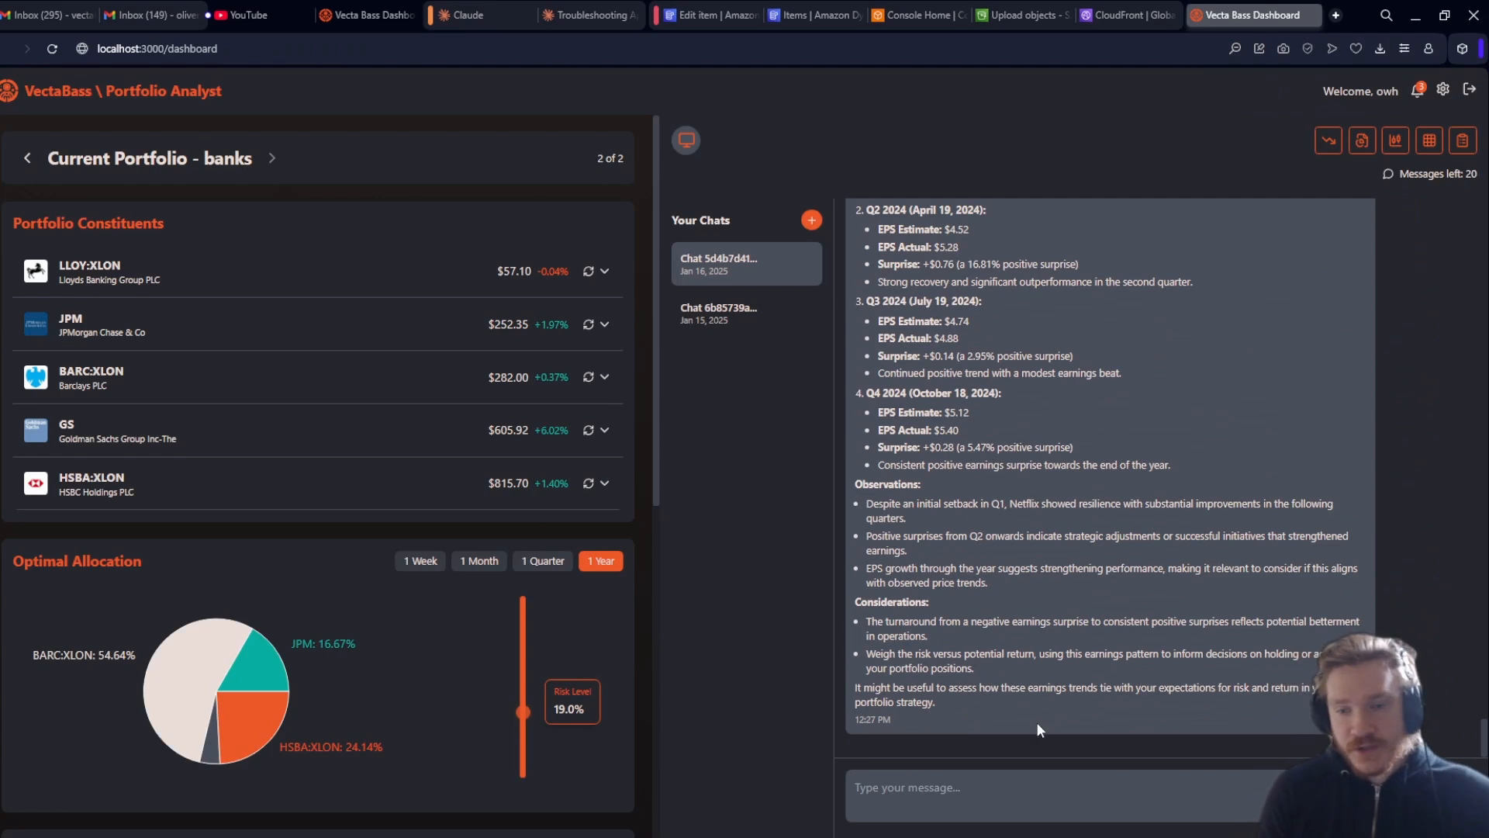
Send the agent the request "Lets get a VaR for tech and one for banbks".
{"action": "left_click", "coordinate": [1027, 787]}
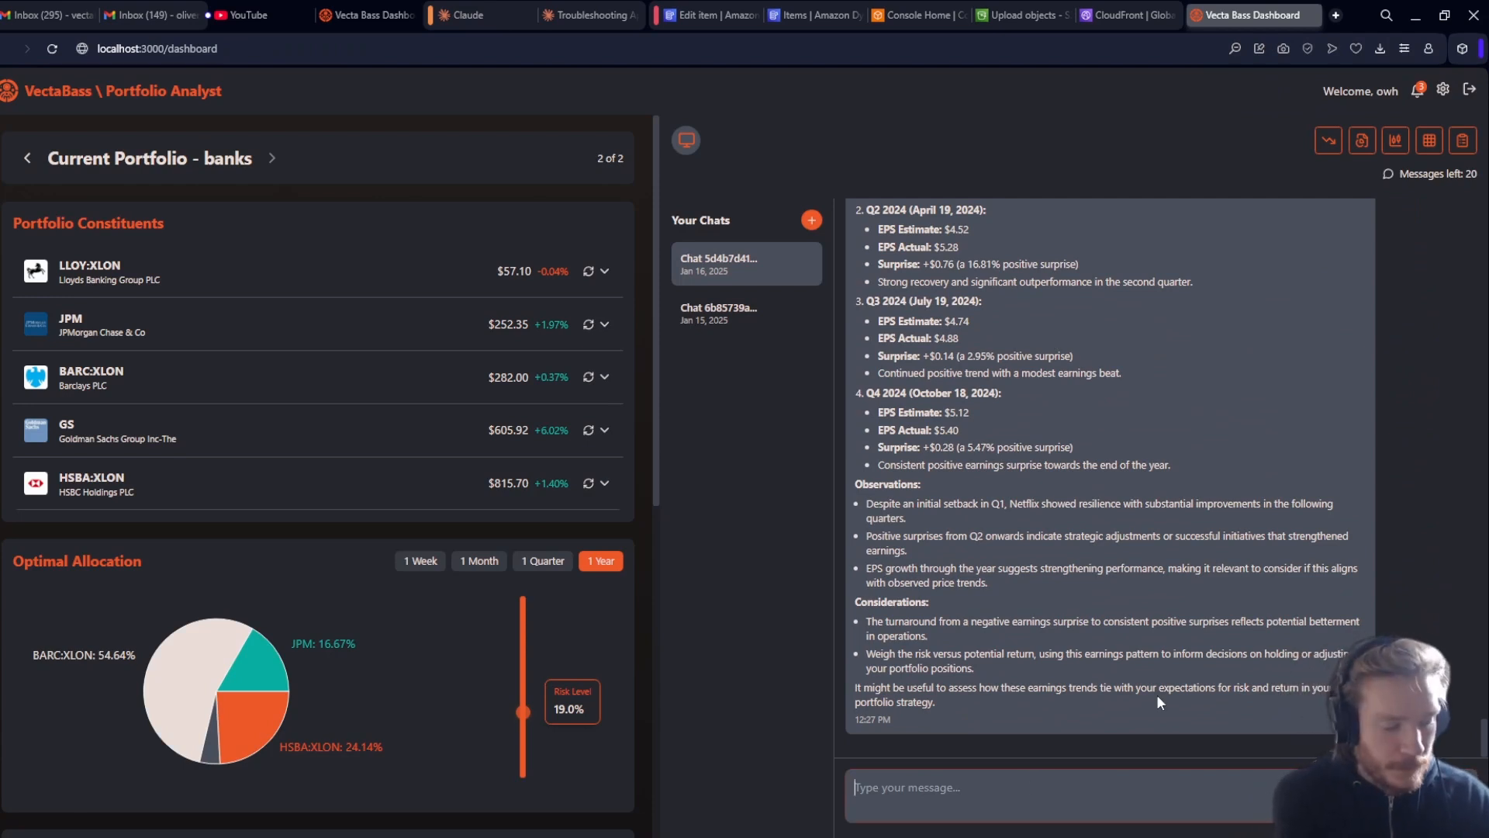
{"action": "type", "text": "L"}
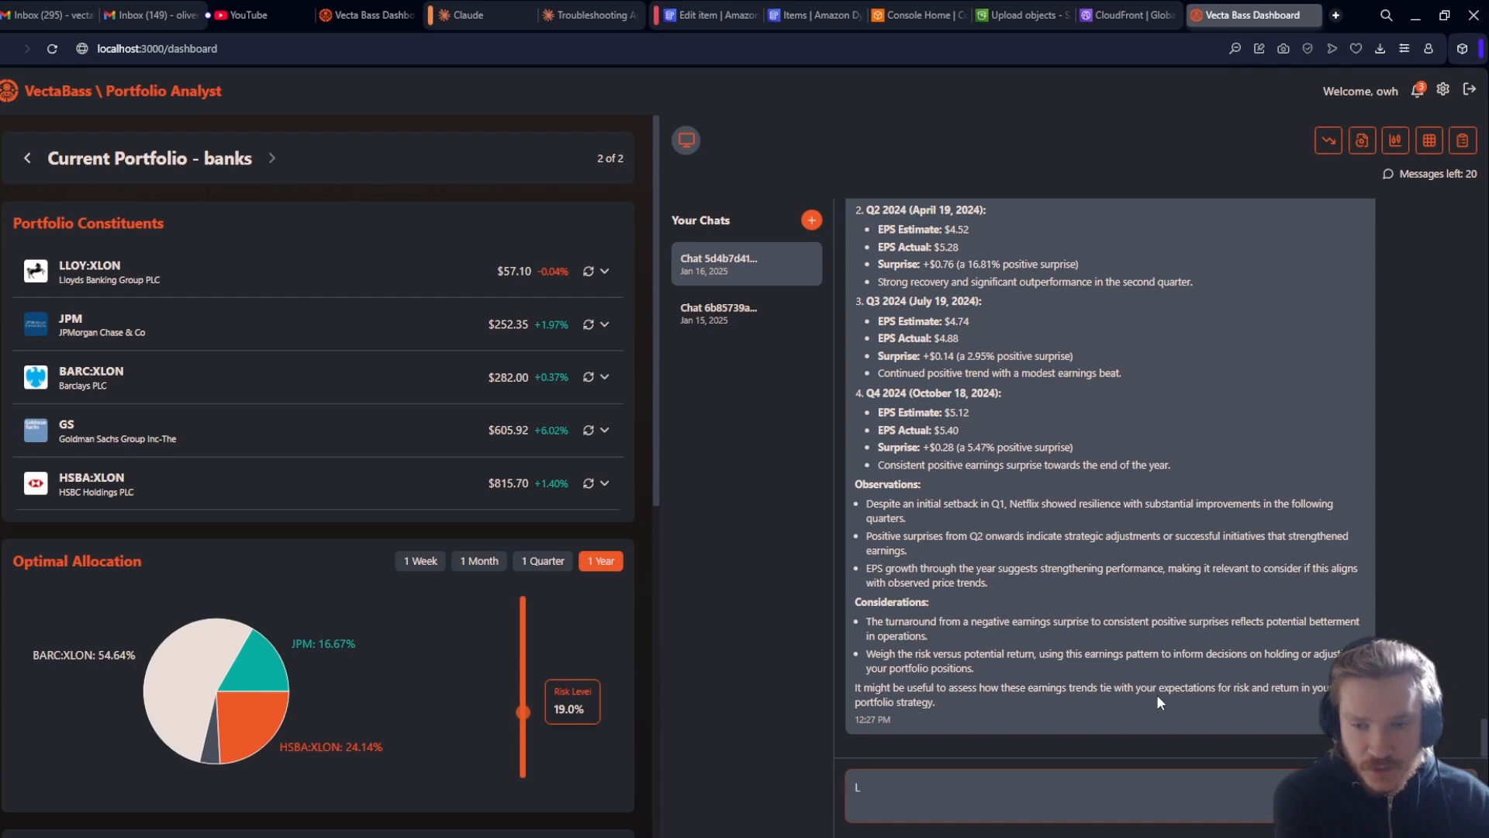
{"action": "type", "text": "ets g"}
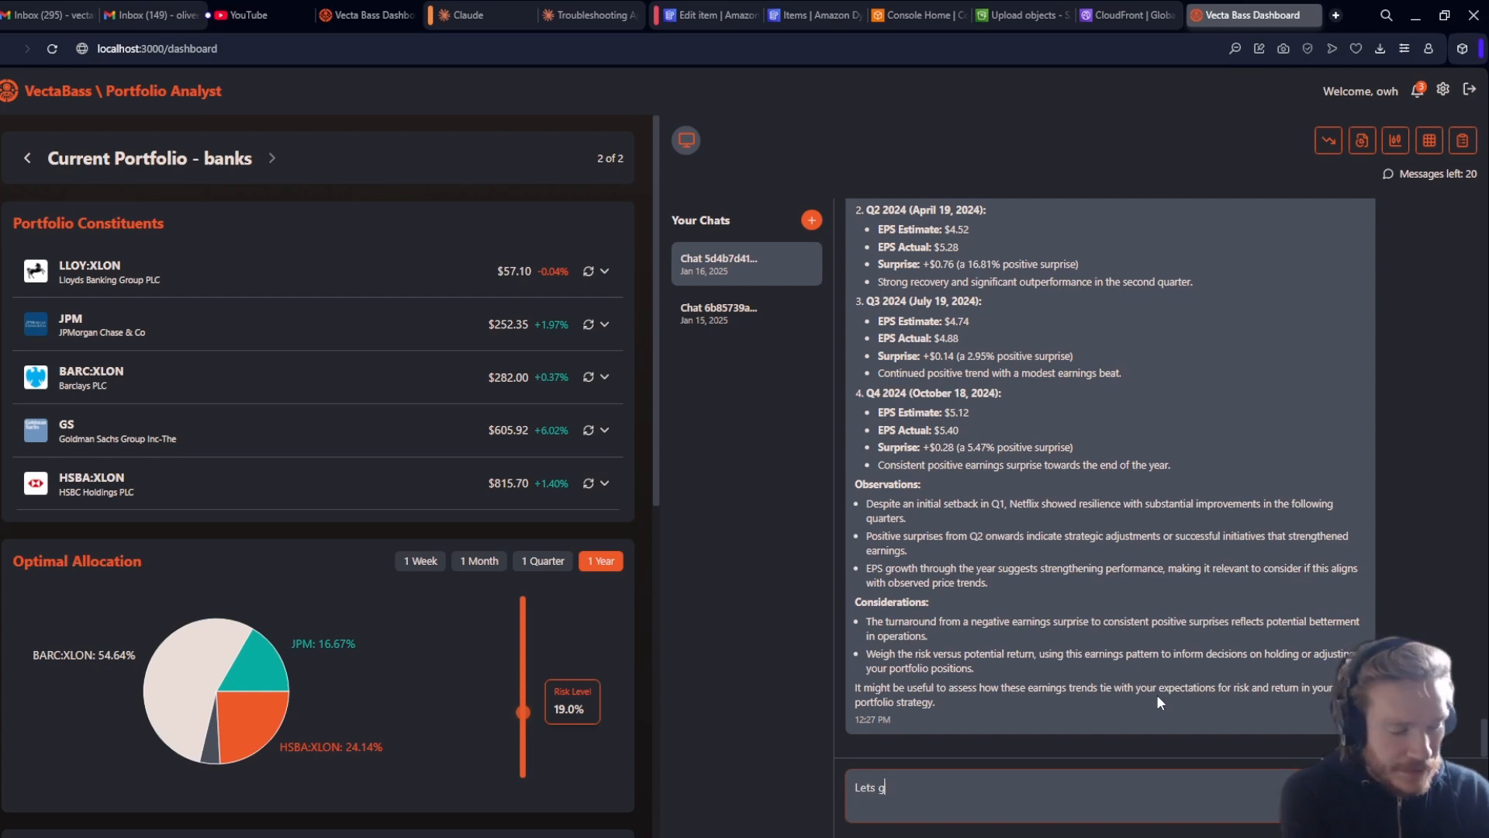
{"action": "type", "text": "et a VaR for"}
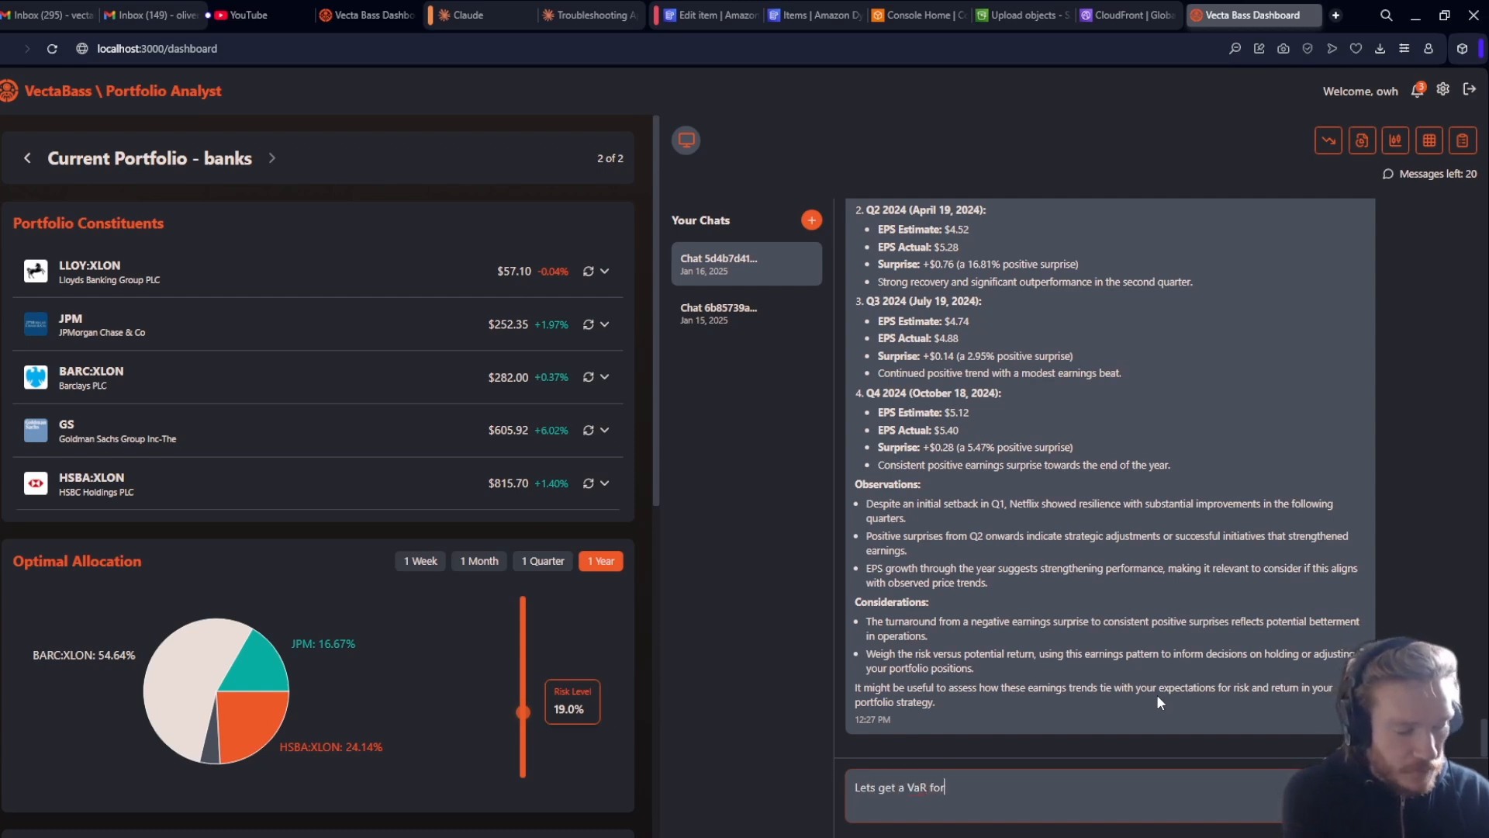
{"action": "type", "text": " tec"}
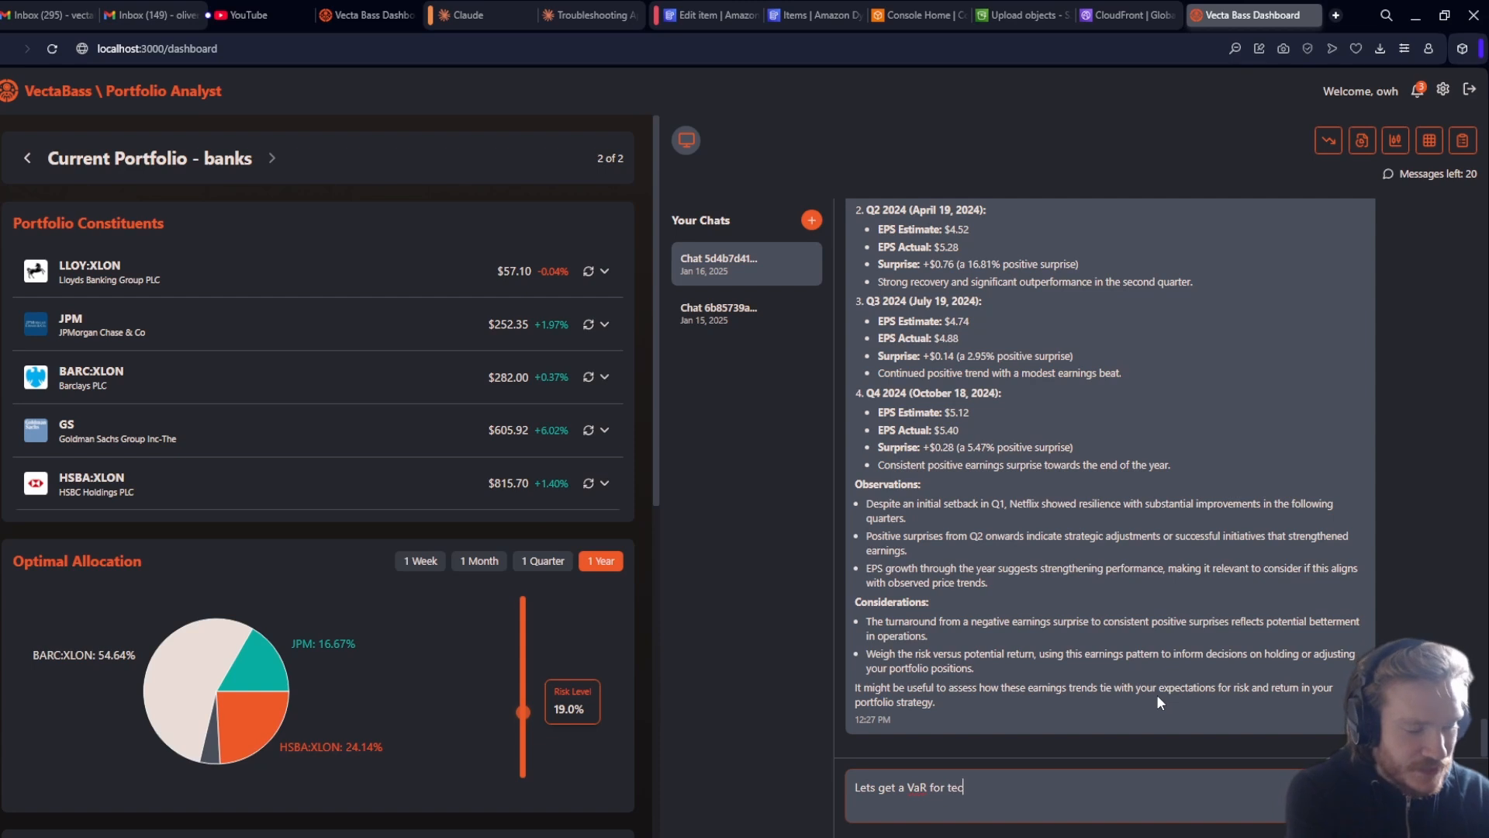
{"action": "type", "text": "h and one for banbks"}
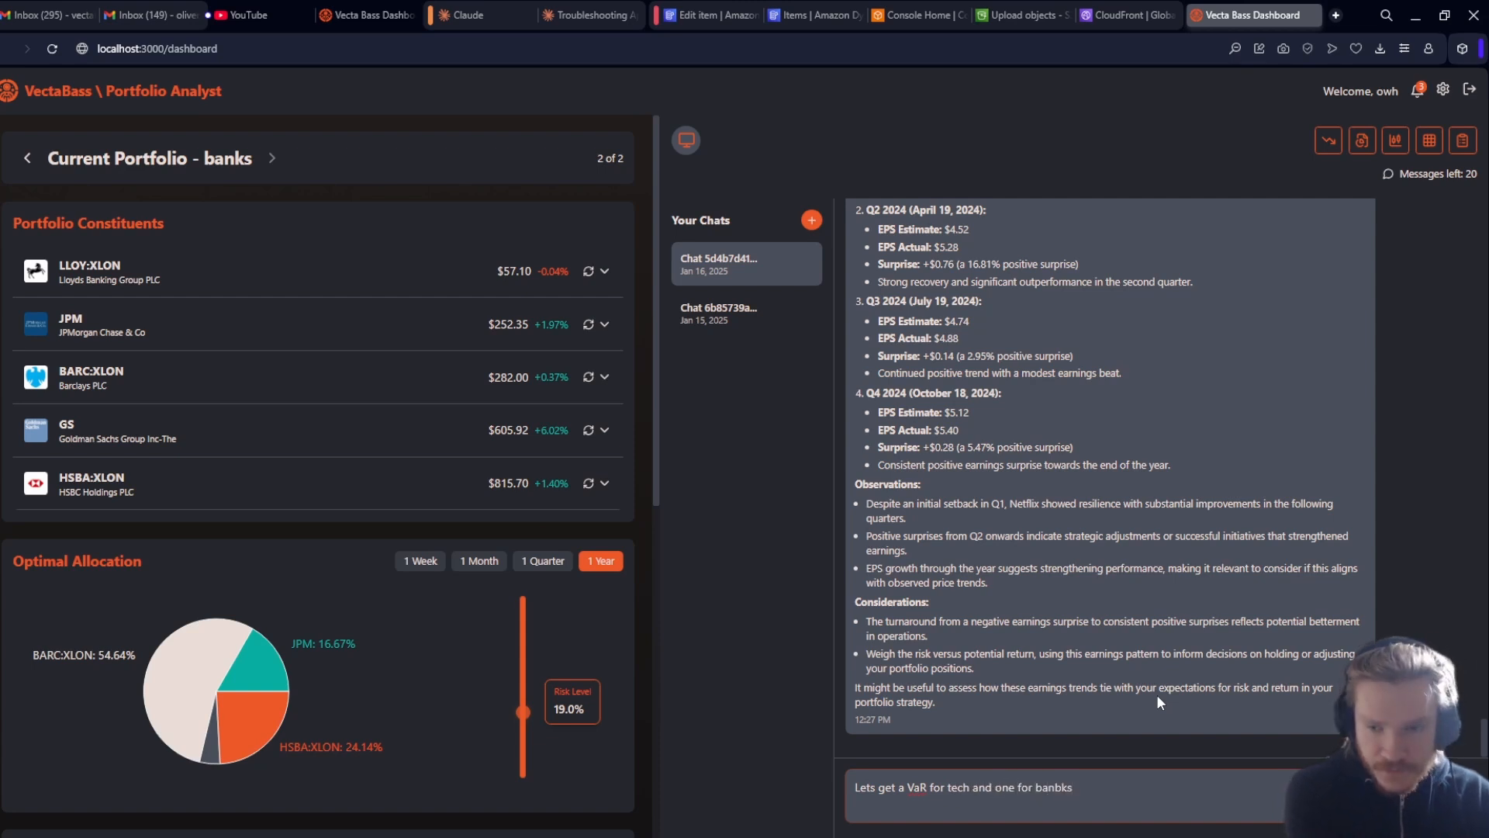
{"action": "key", "text": "Return"}
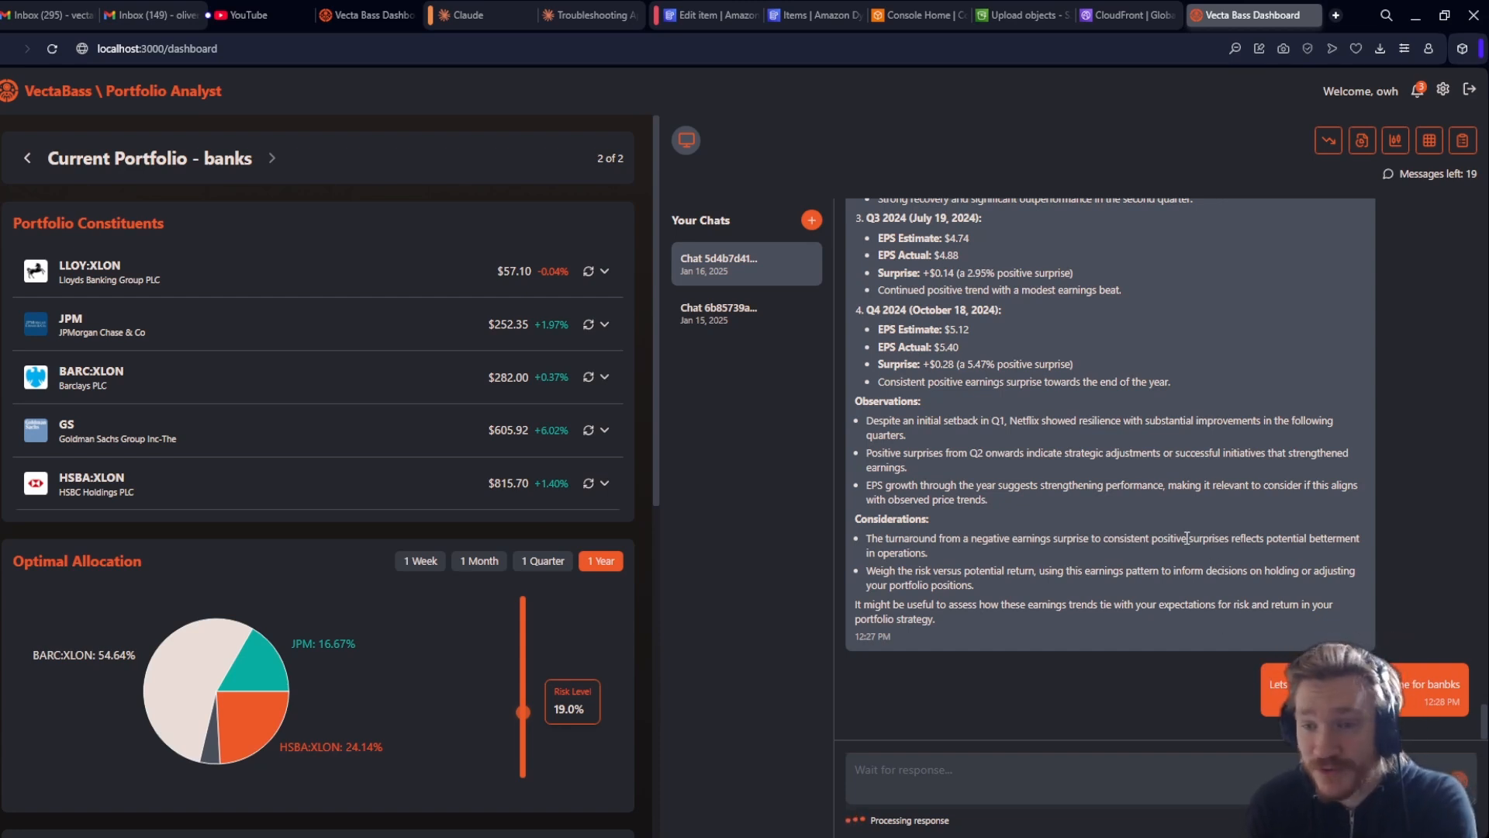
Compare the one-day Value at Risk charts for the tech and banks portfolios and read the agent's VaR summary.
{"action": "scroll", "coordinate": [1201, 552], "scroll_direction": "up", "scroll_amount": 2}
{"action": "scroll", "coordinate": [1187, 538], "scroll_direction": "down", "scroll_amount": 2}
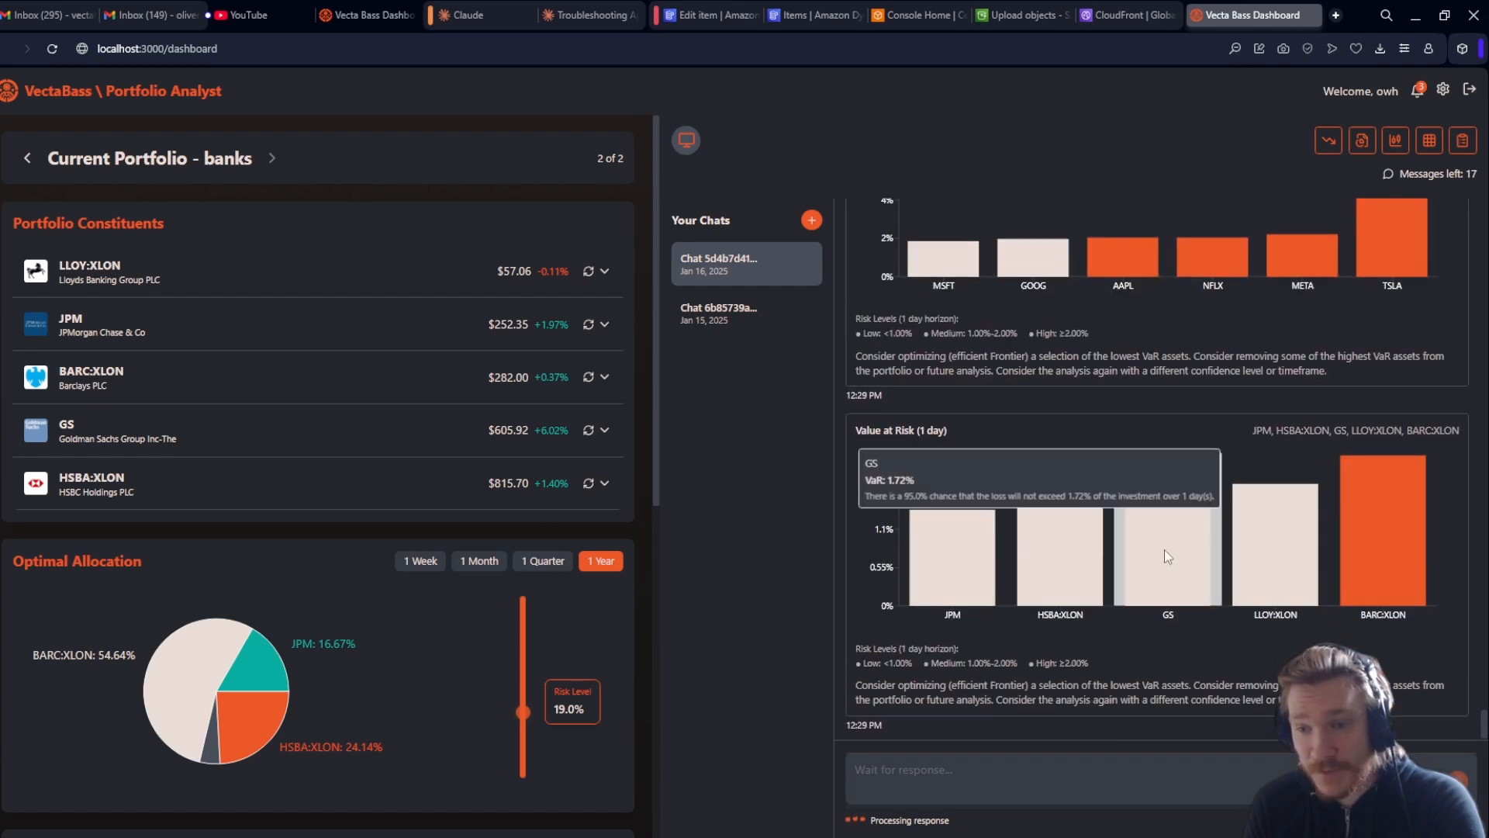
{"action": "scroll", "coordinate": [1165, 549], "scroll_direction": "up", "scroll_amount": 3}
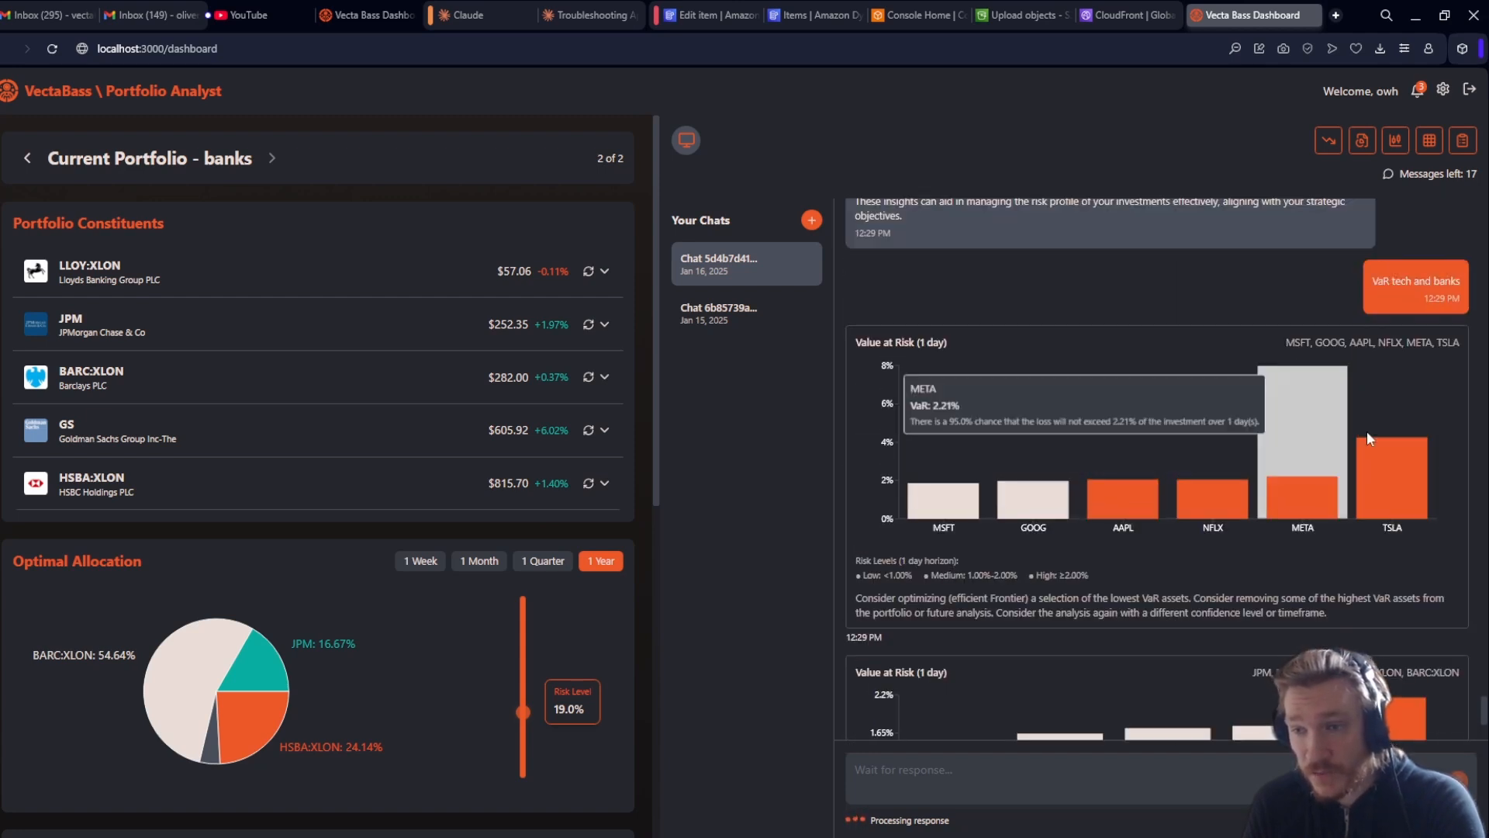
{"action": "scroll", "coordinate": [1389, 501], "scroll_direction": "down", "scroll_amount": 4}
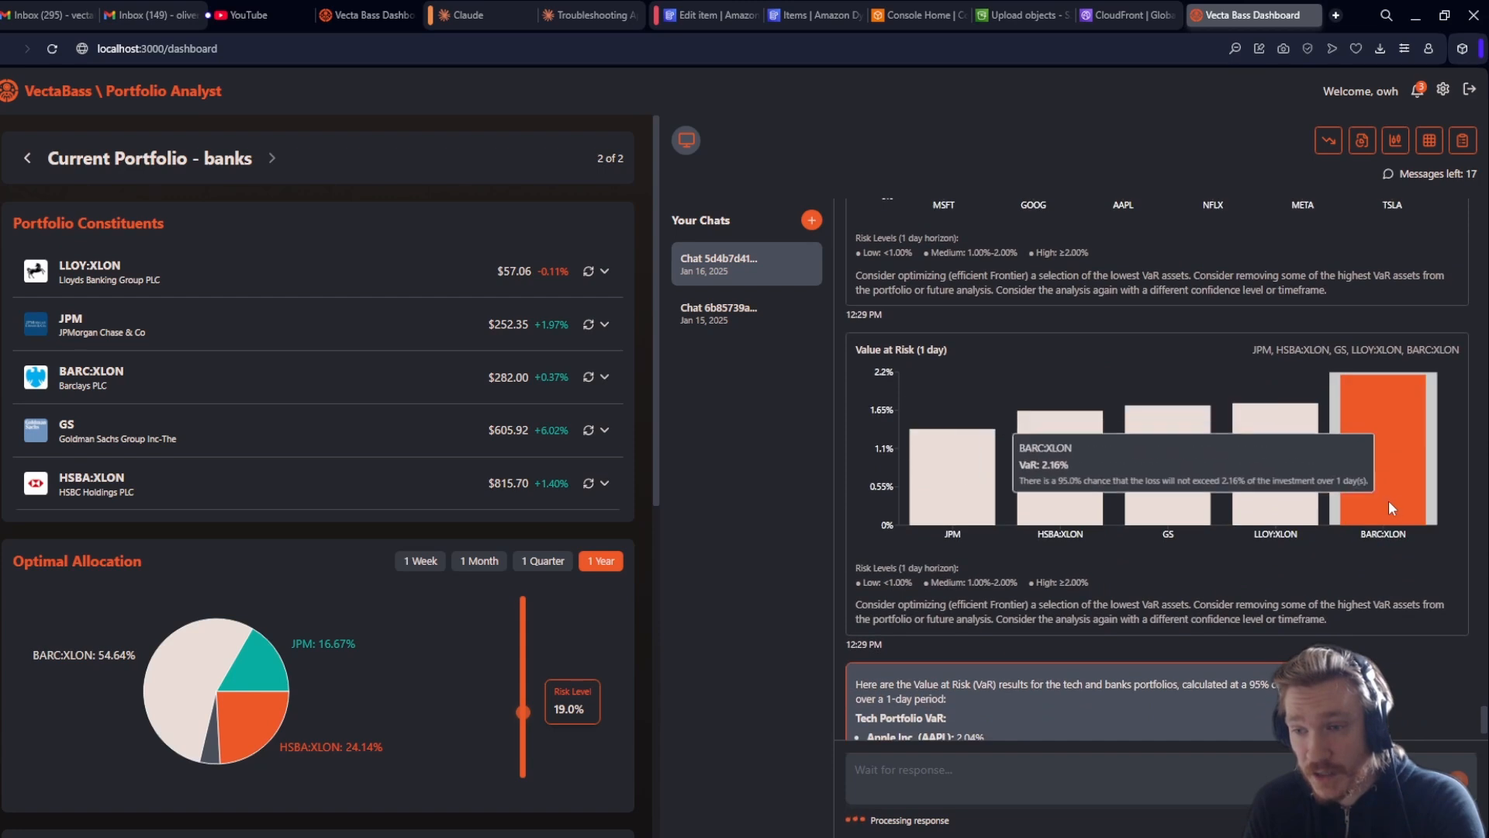
{"action": "scroll", "coordinate": [1334, 506], "scroll_direction": "up", "scroll_amount": 4}
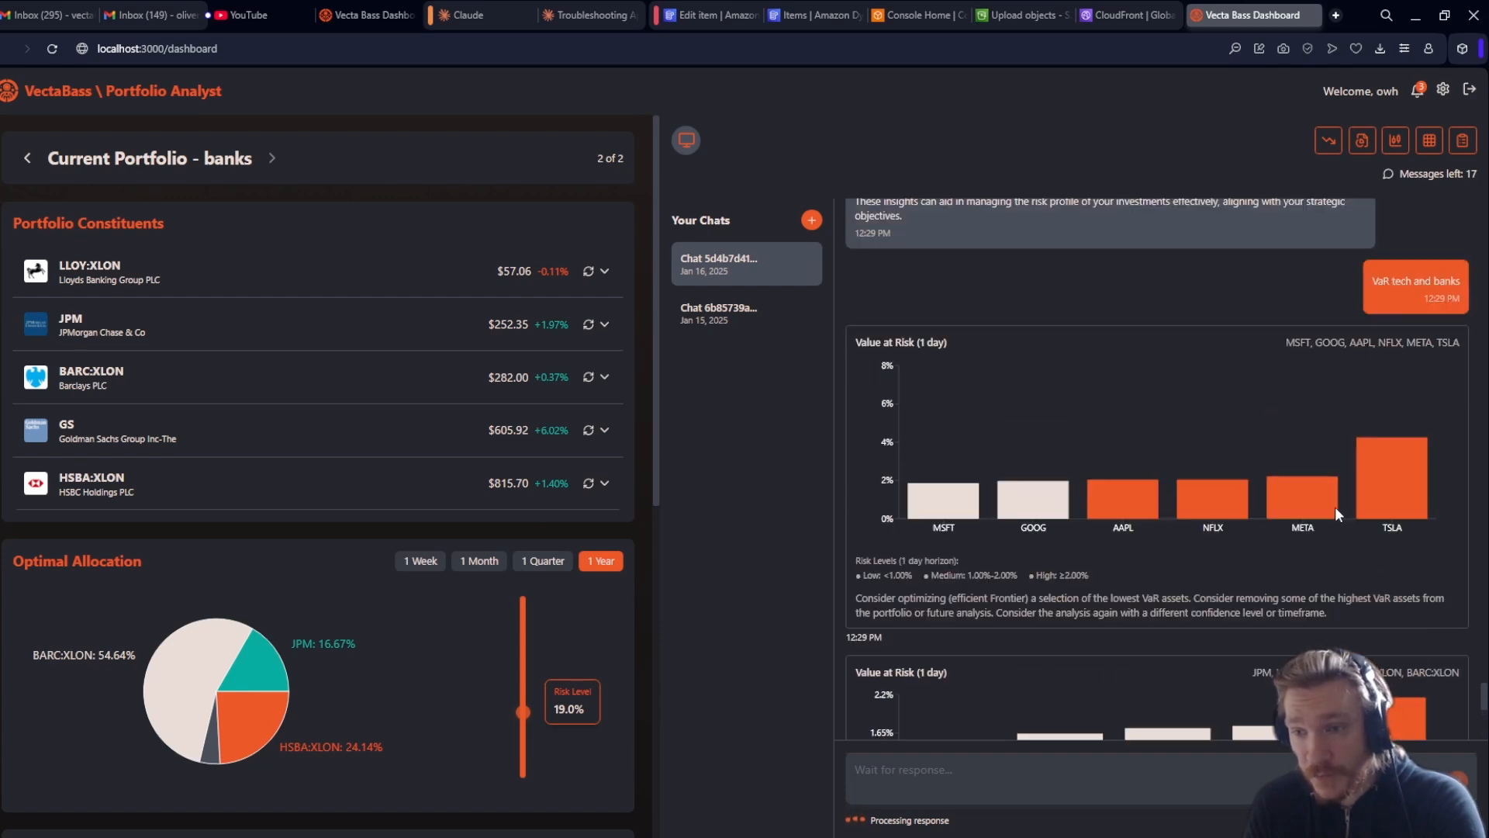
{"action": "mouse_move", "coordinate": [1105, 507]}
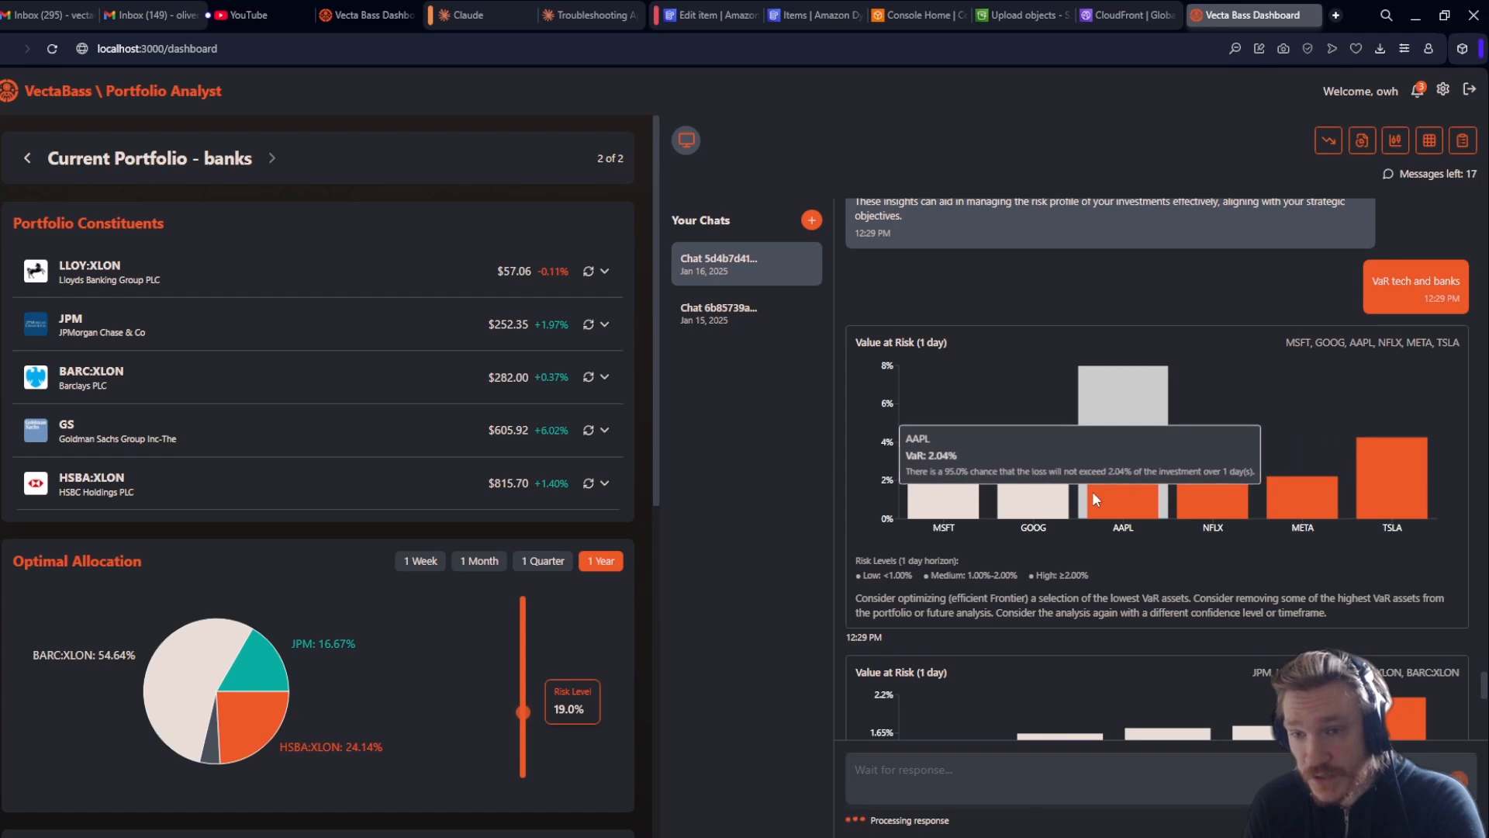
{"action": "scroll", "coordinate": [1301, 491], "scroll_direction": "down", "scroll_amount": 3}
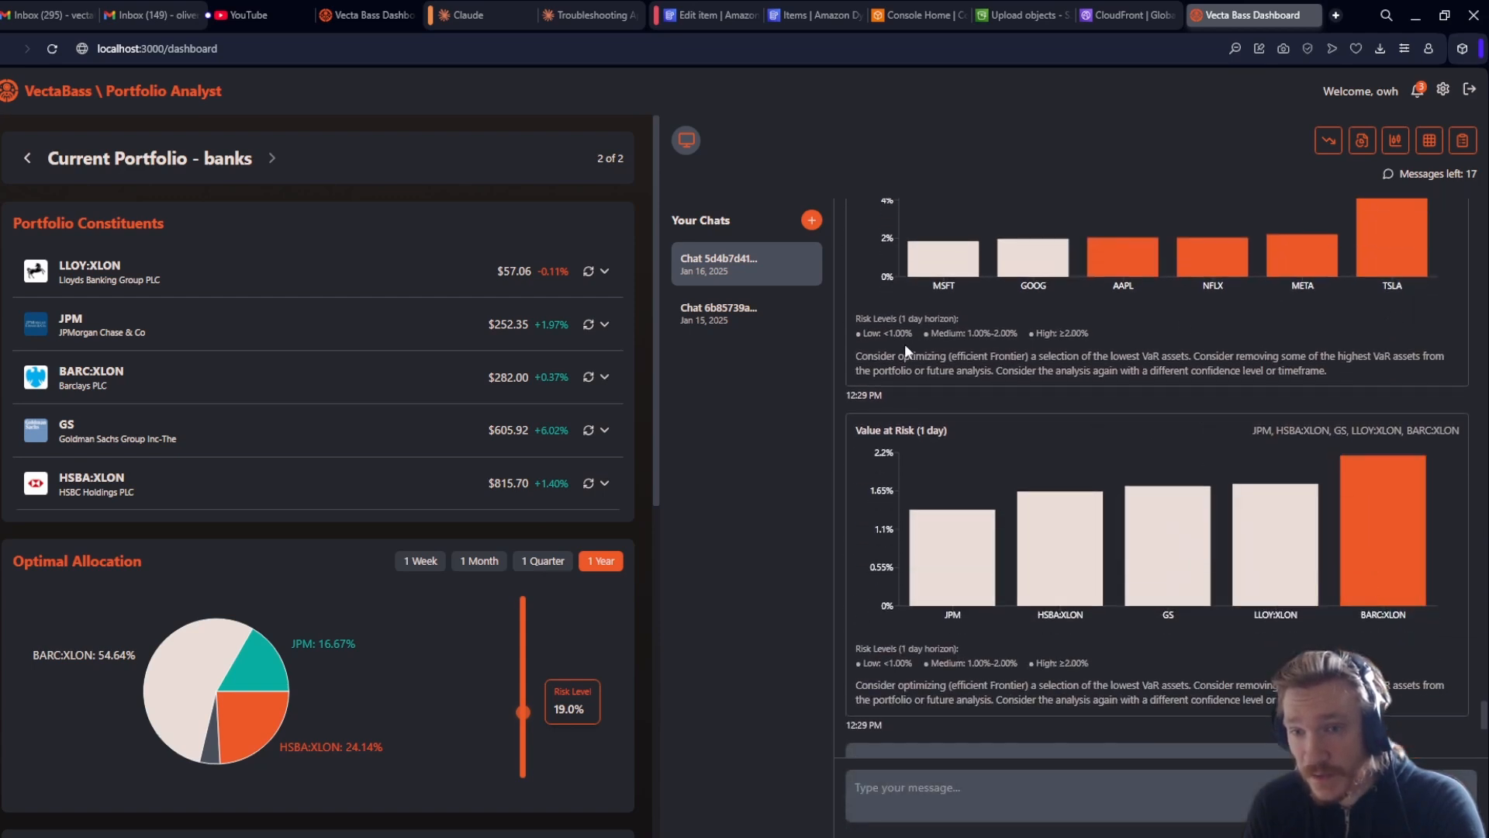
{"action": "scroll", "coordinate": [1069, 566], "scroll_direction": "down", "scroll_amount": 2}
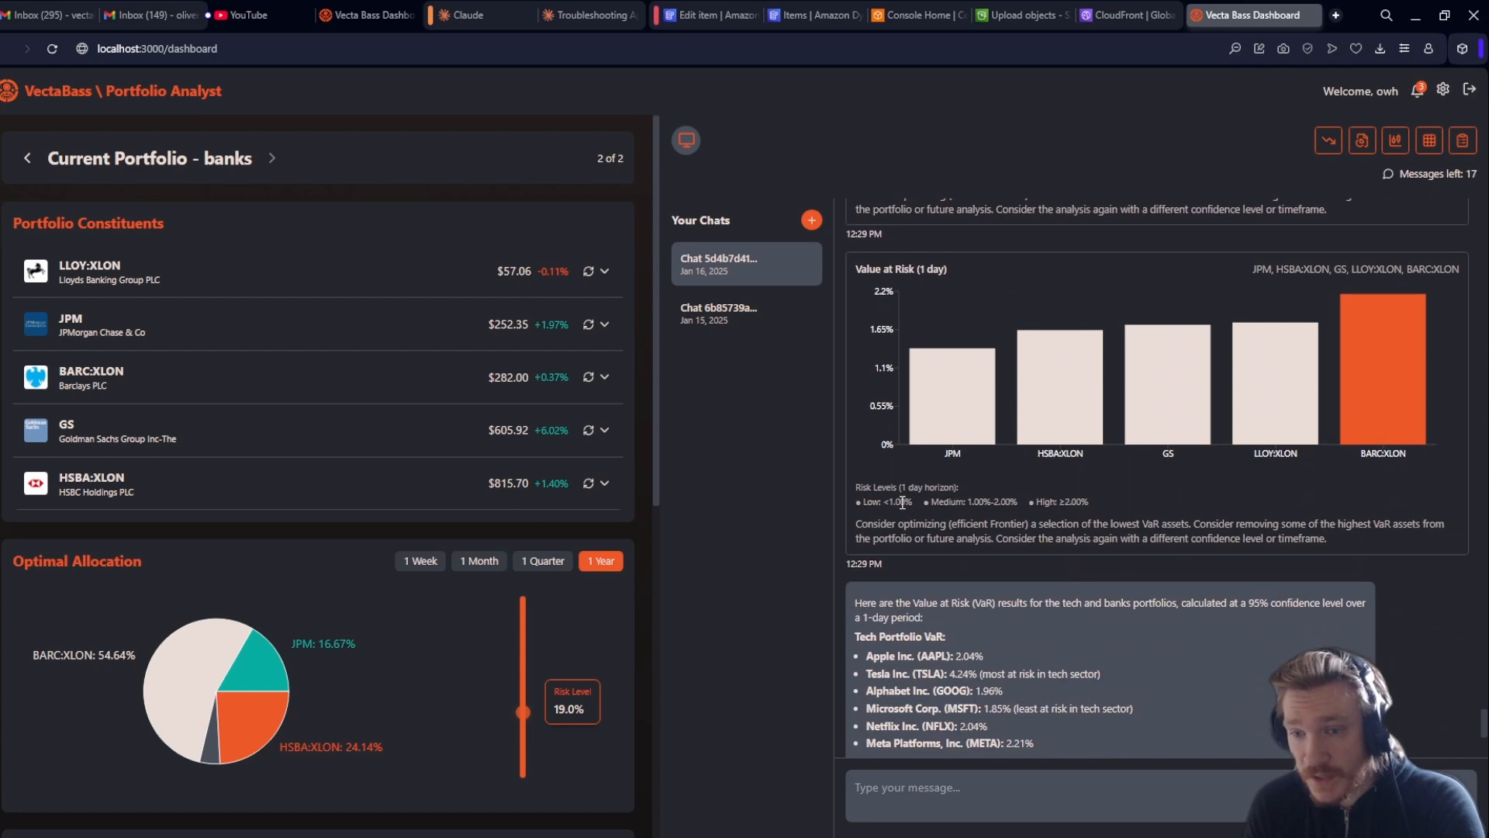
{"action": "scroll", "coordinate": [1008, 502], "scroll_direction": "down", "scroll_amount": 3}
{"action": "scroll", "coordinate": [1115, 523], "scroll_direction": "up", "scroll_amount": 5}
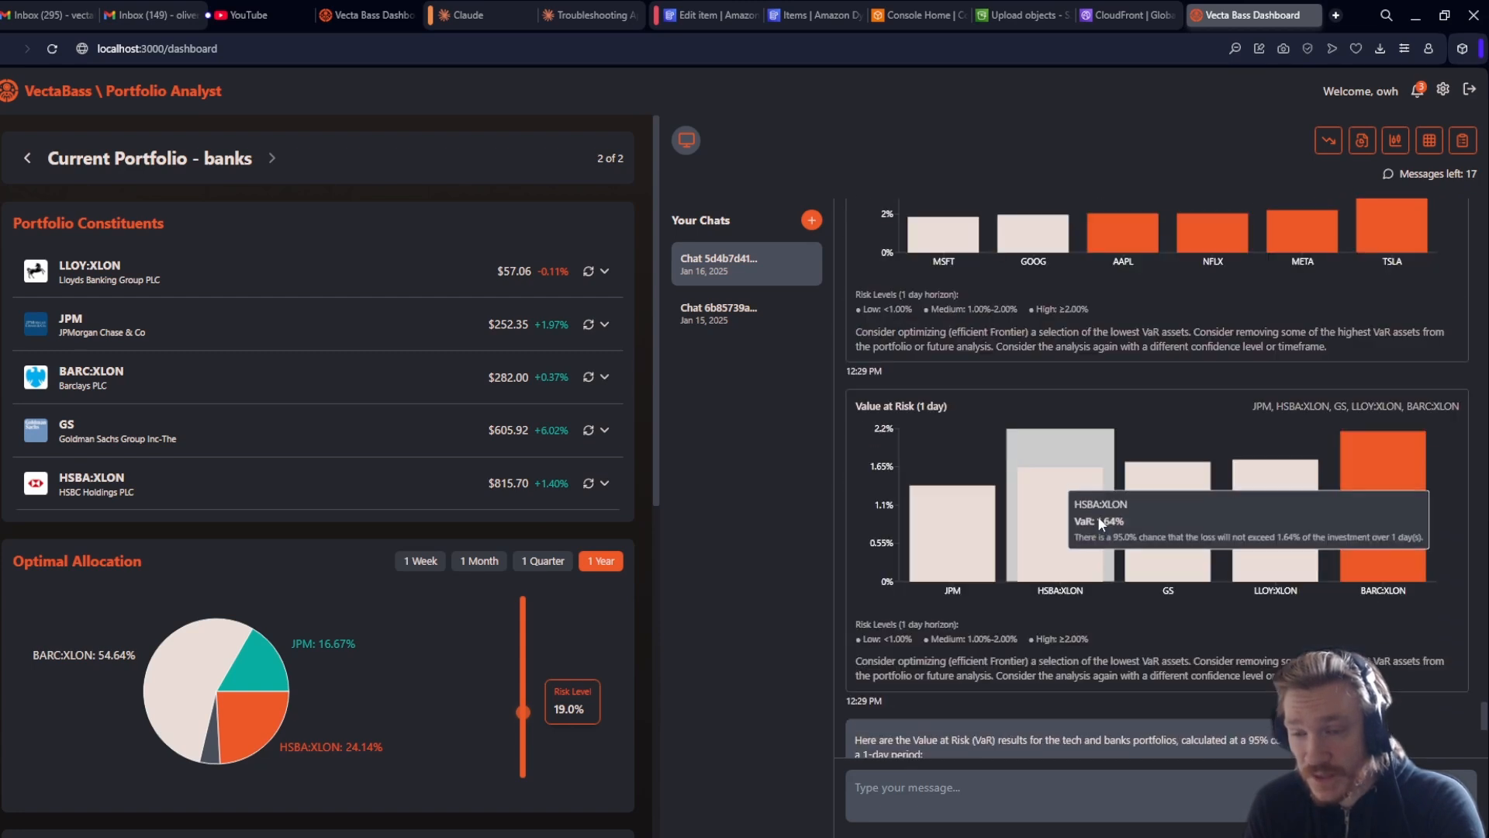
{"action": "scroll", "coordinate": [1101, 523], "scroll_direction": "up", "scroll_amount": 2}
{"action": "scroll", "coordinate": [1100, 523], "scroll_direction": "down", "scroll_amount": 8}
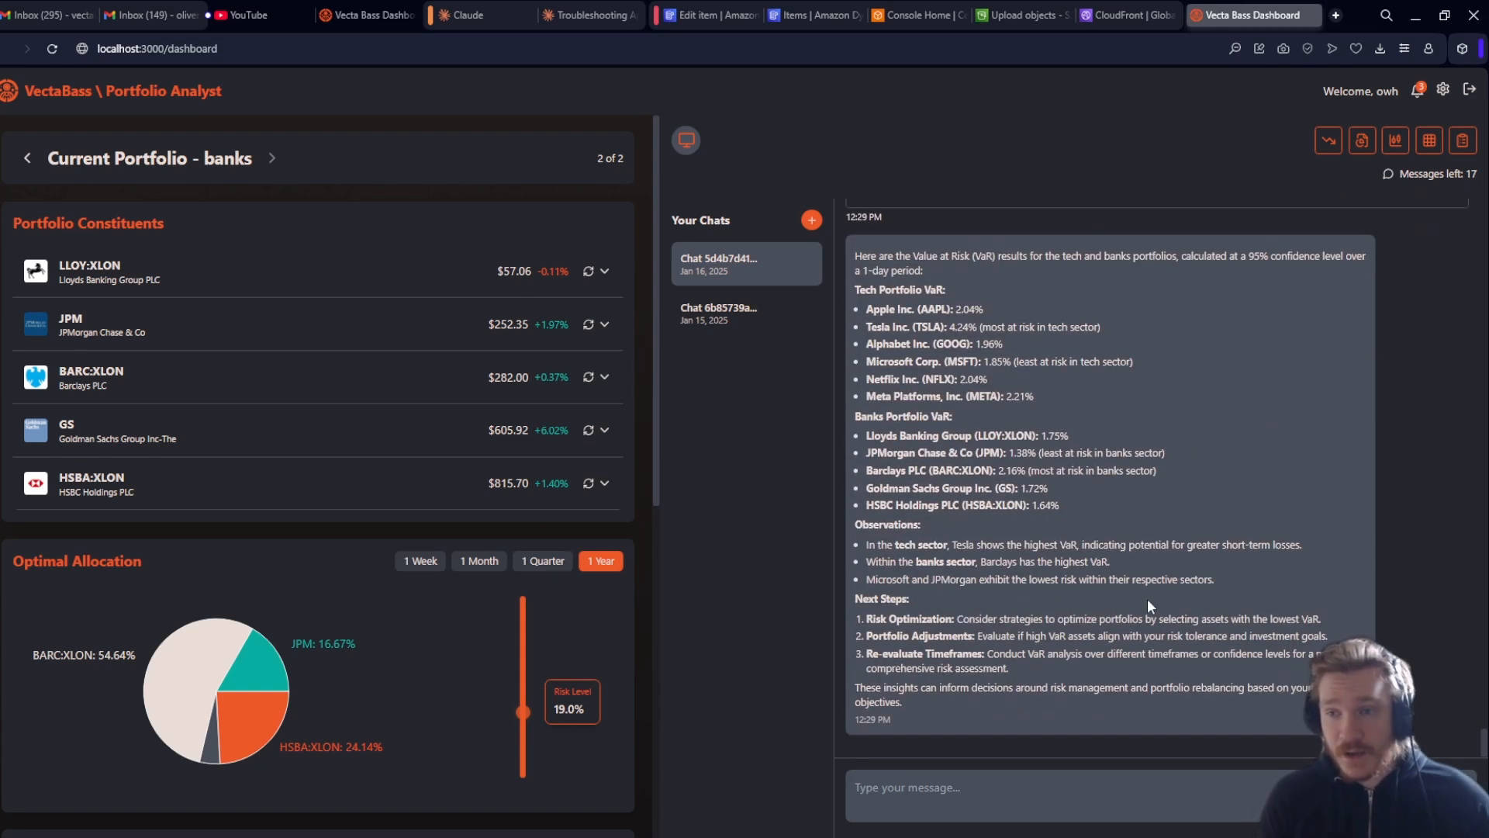
Send the agent the request "Take all of the Medium risk assets and place in a portfolio called "New"".
{"action": "left_click", "coordinate": [1048, 800]}
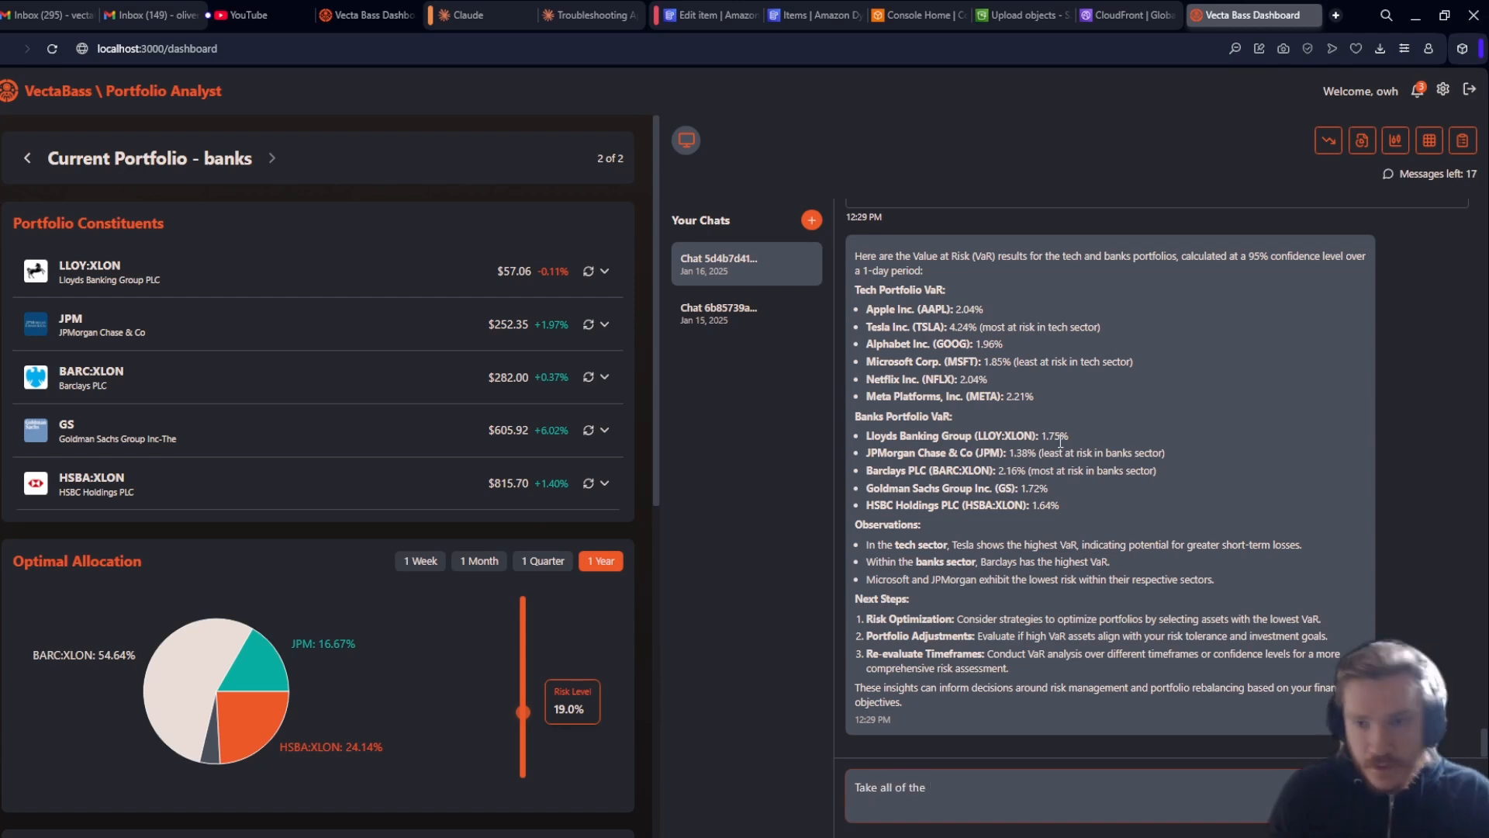
{"action": "scroll", "coordinate": [1060, 441], "scroll_direction": "up", "scroll_amount": 4}
{"action": "mouse_move", "coordinate": [1233, 420]}
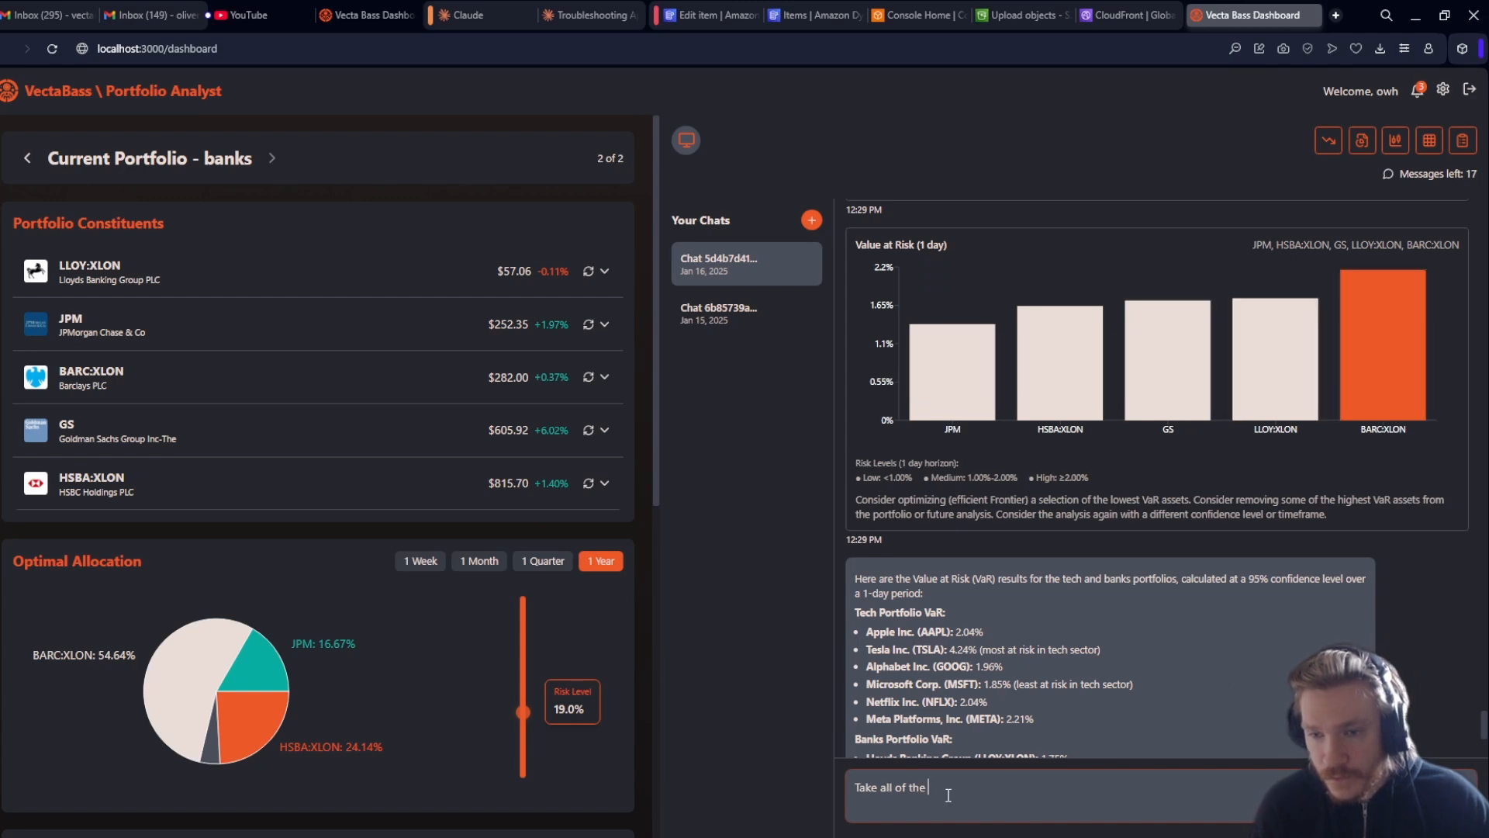
{"action": "type", "text": "M"}
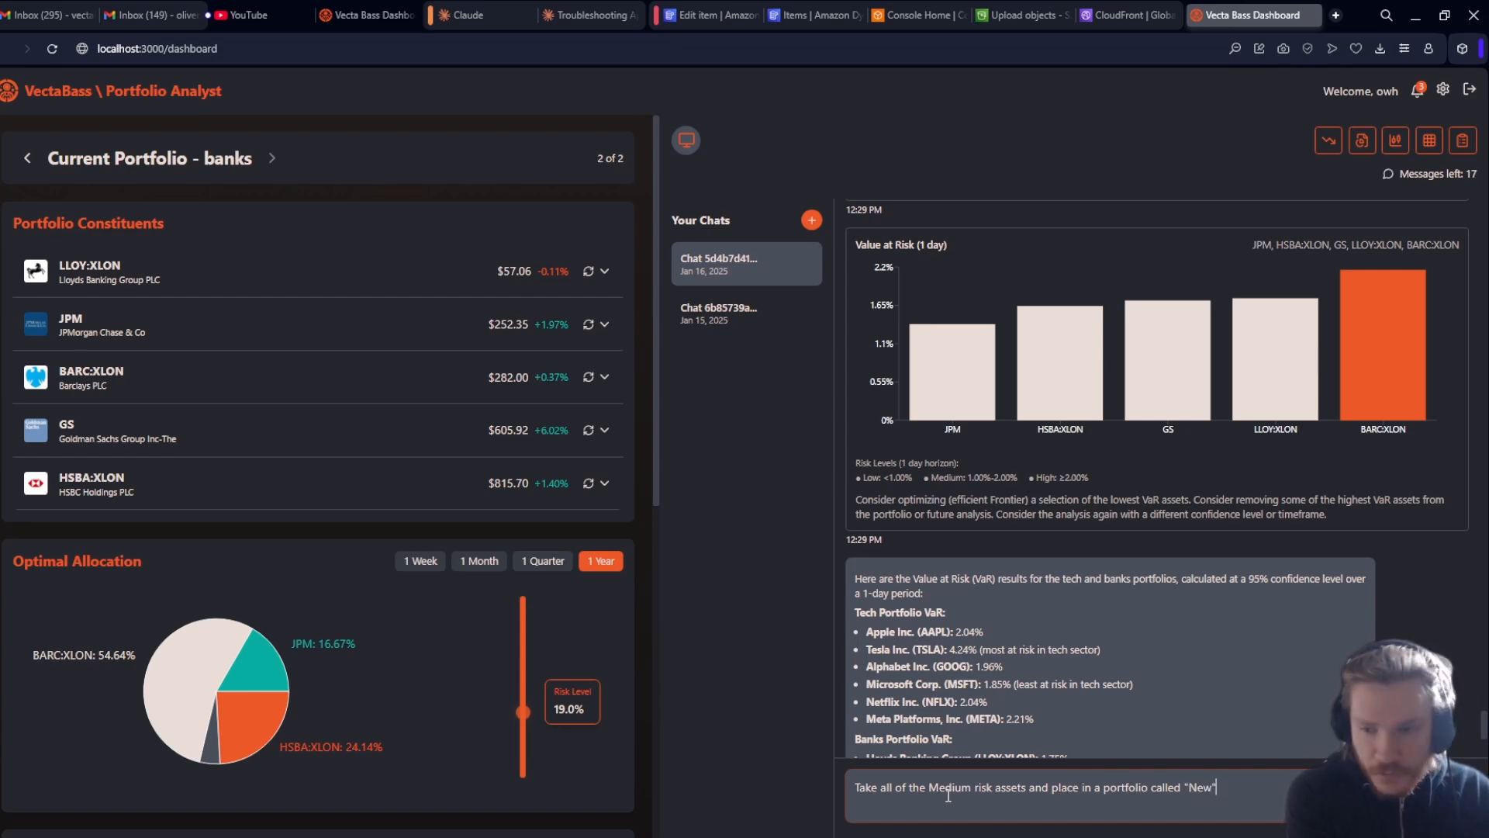
{"action": "key", "text": "Return"}
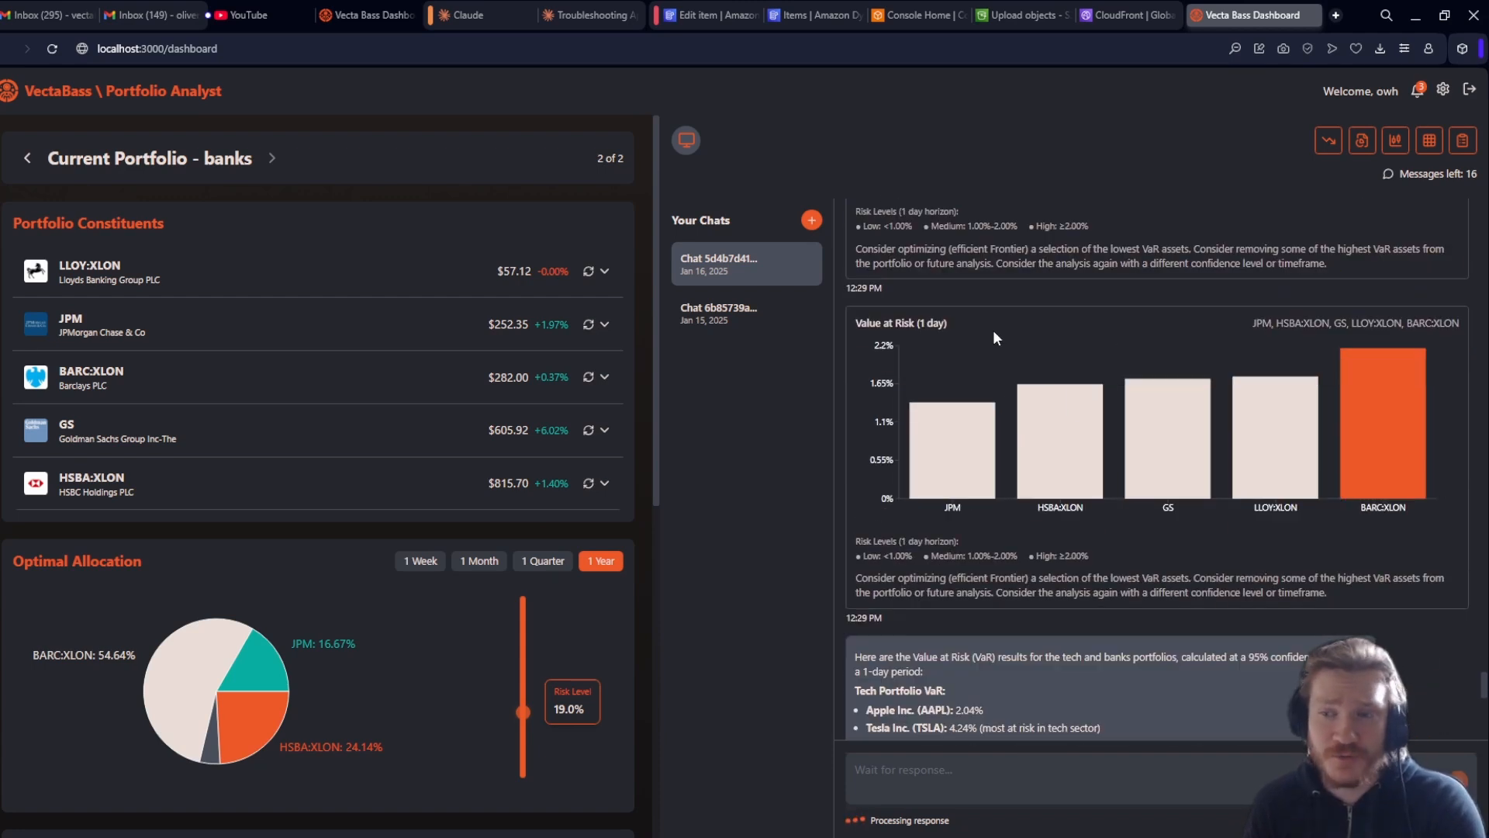
Review the tech and banks Value at Risk charts alongside the stocks the agent adds to the New portfolio.
{"action": "scroll", "coordinate": [993, 329], "scroll_direction": "up", "scroll_amount": 2}
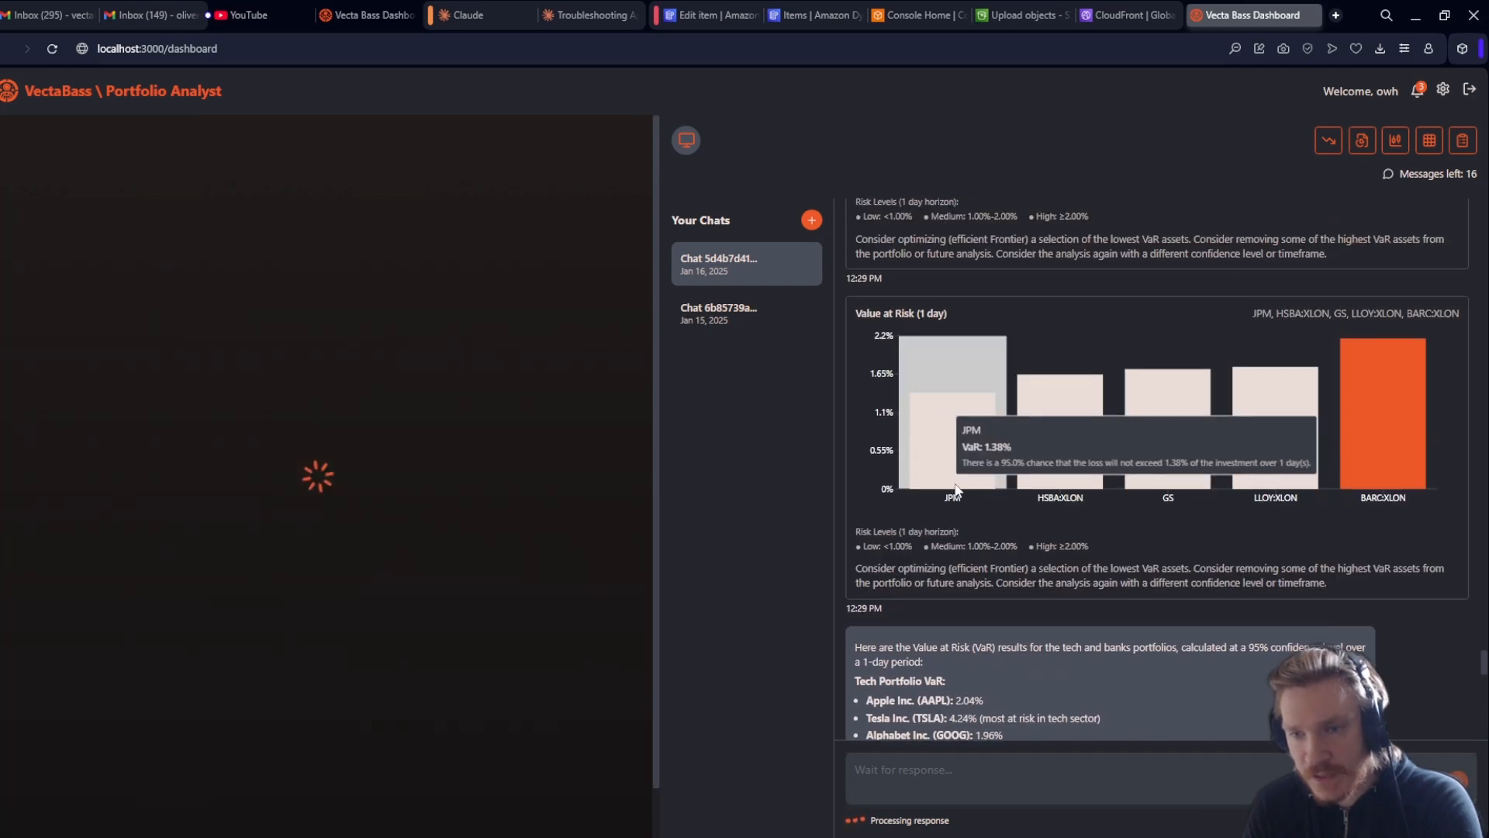
{"action": "scroll", "coordinate": [1164, 504], "scroll_direction": "up", "scroll_amount": 3}
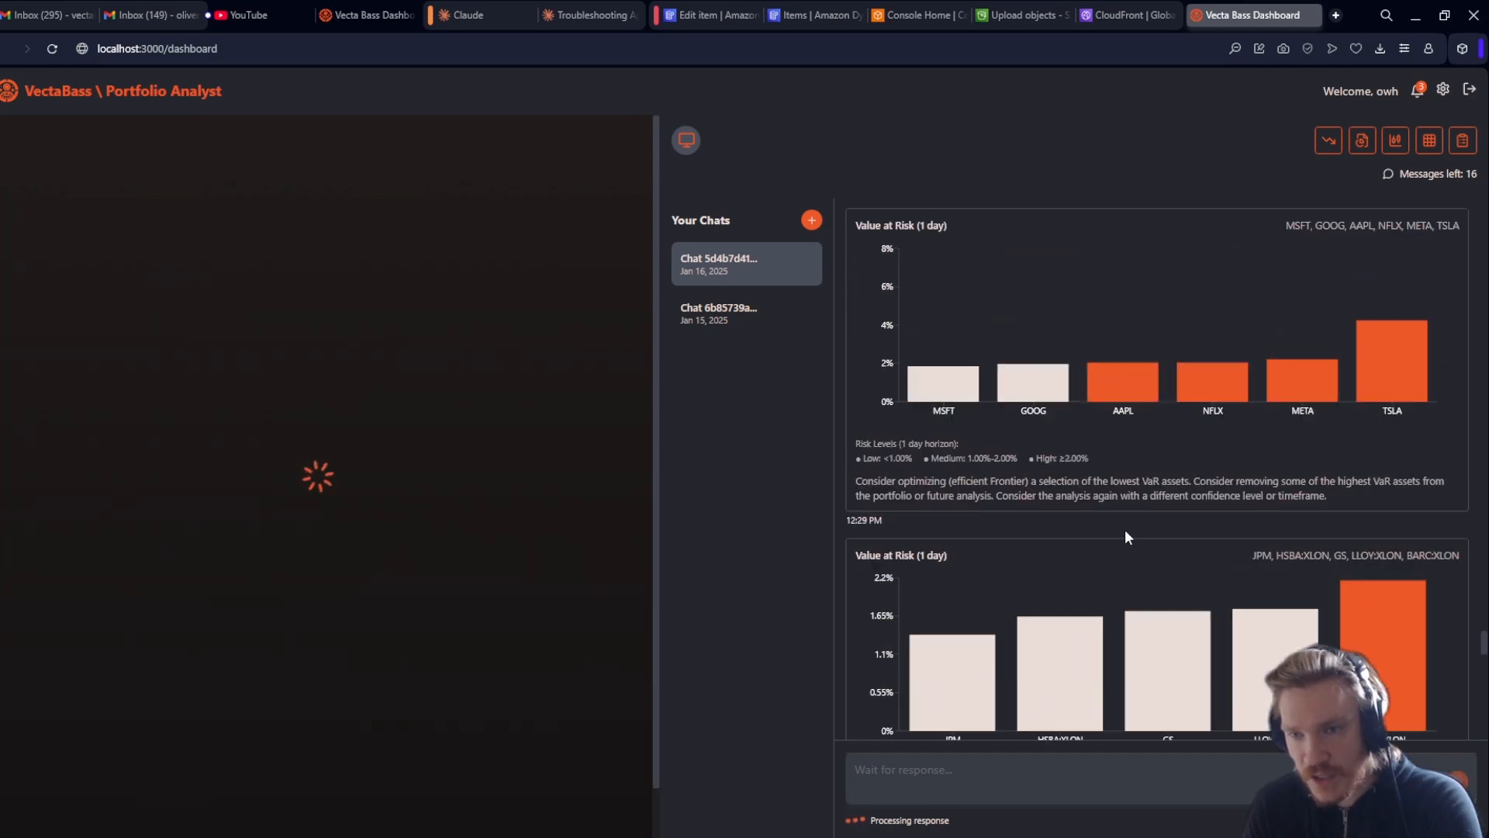
{"action": "scroll", "coordinate": [1069, 538], "scroll_direction": "down", "scroll_amount": 20}
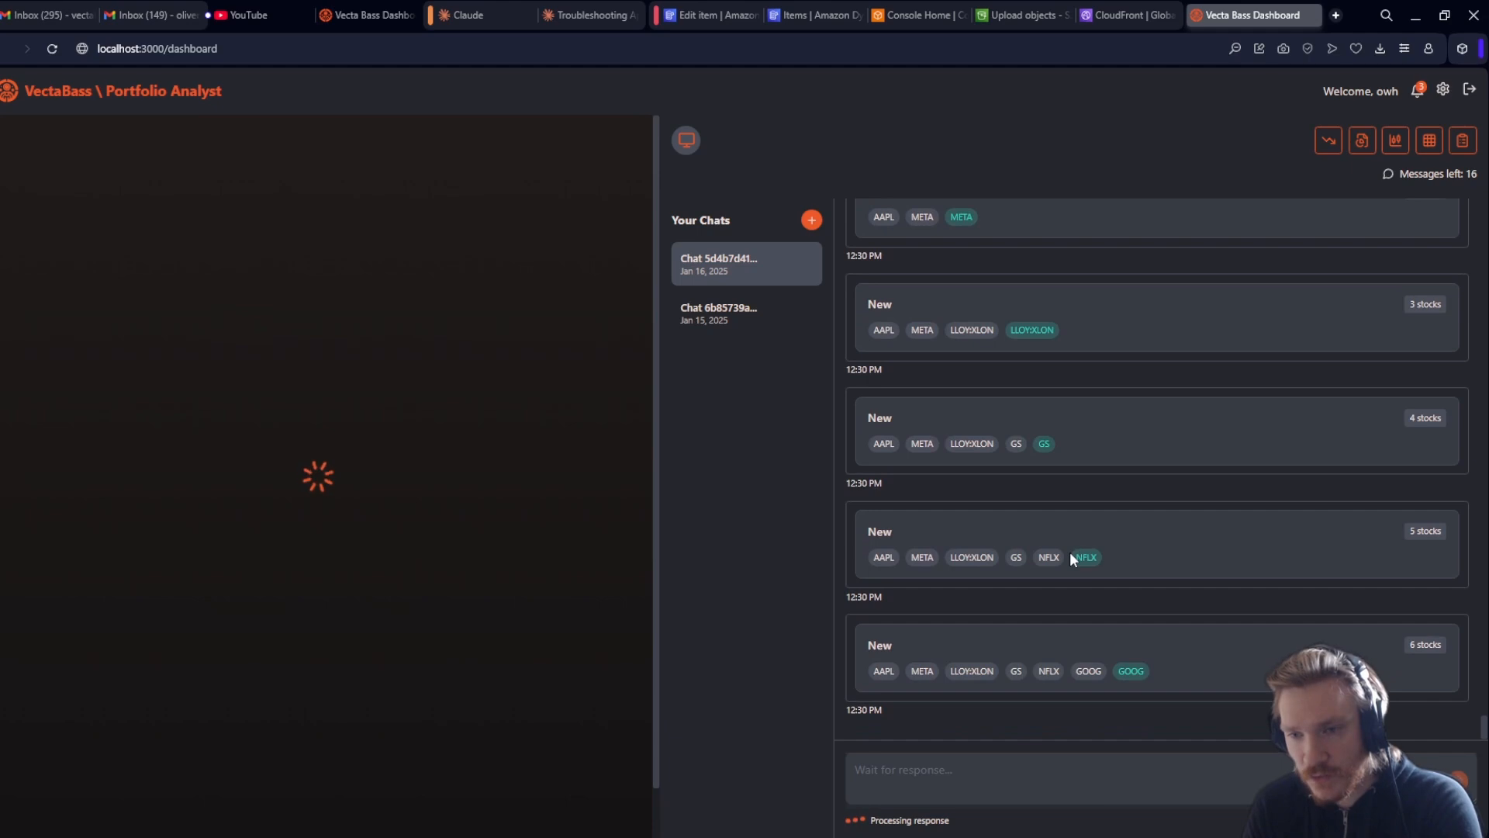
{"action": "scroll", "coordinate": [1069, 553], "scroll_direction": "up", "scroll_amount": 5}
{"action": "scroll", "coordinate": [909, 533], "scroll_direction": "up", "scroll_amount": 9}
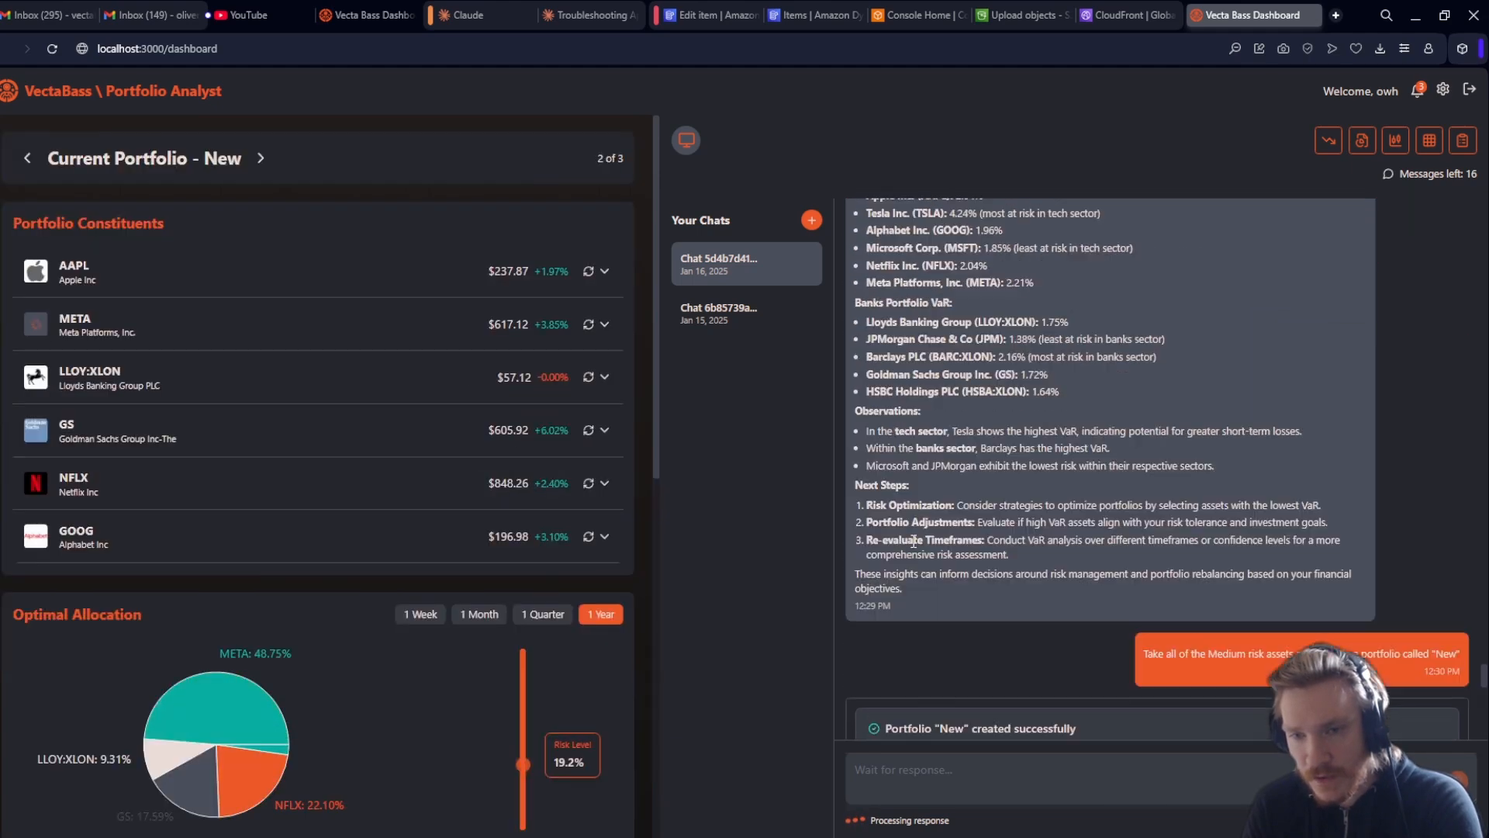
{"action": "scroll", "coordinate": [916, 542], "scroll_direction": "up", "scroll_amount": 11}
{"action": "scroll", "coordinate": [919, 545], "scroll_direction": "down", "scroll_amount": 10}
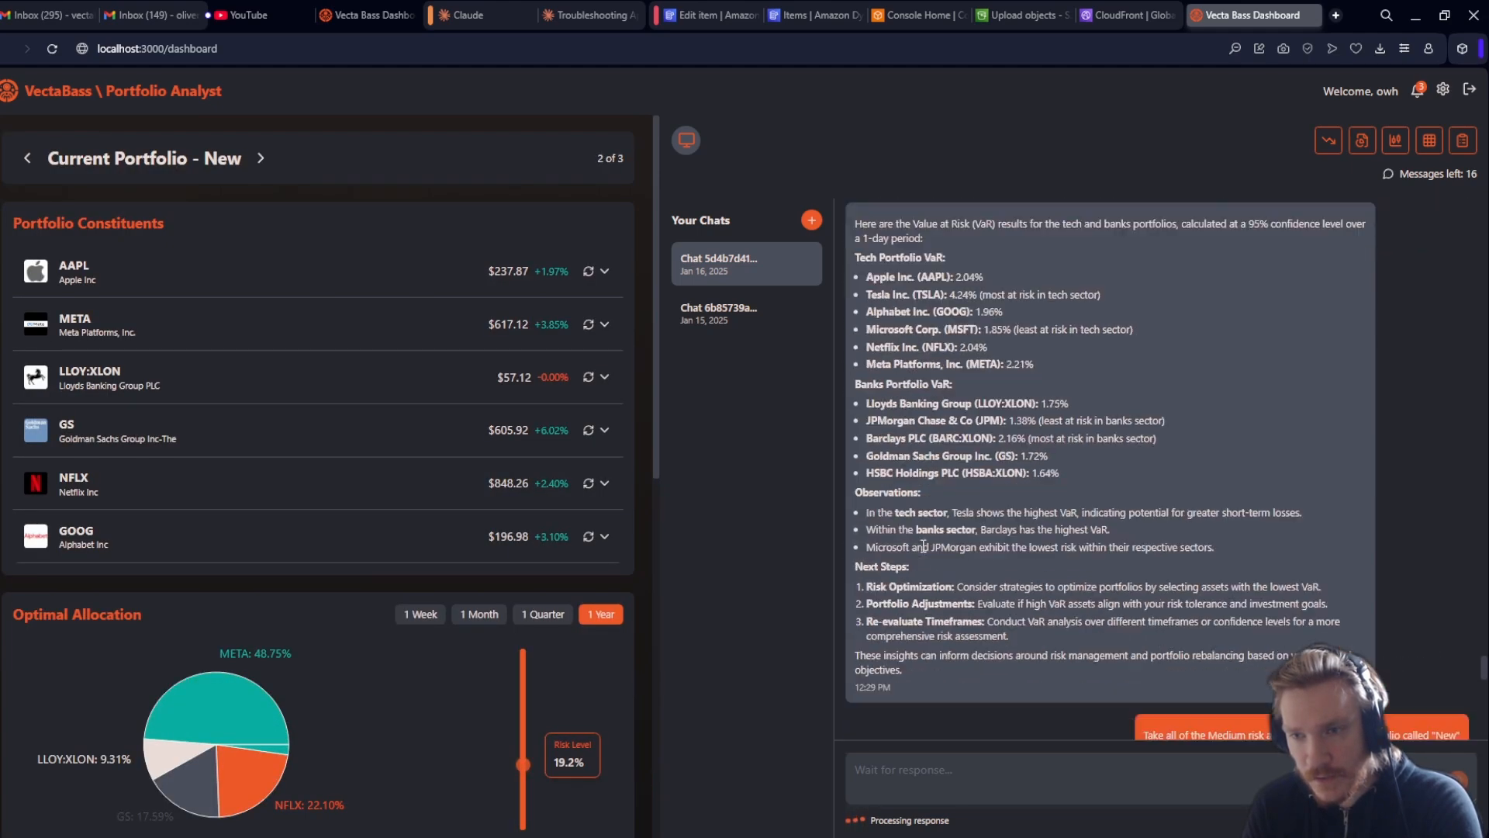
{"action": "scroll", "coordinate": [923, 547], "scroll_direction": "down", "scroll_amount": 12}
{"action": "scroll", "coordinate": [923, 546], "scroll_direction": "up", "scroll_amount": 5}
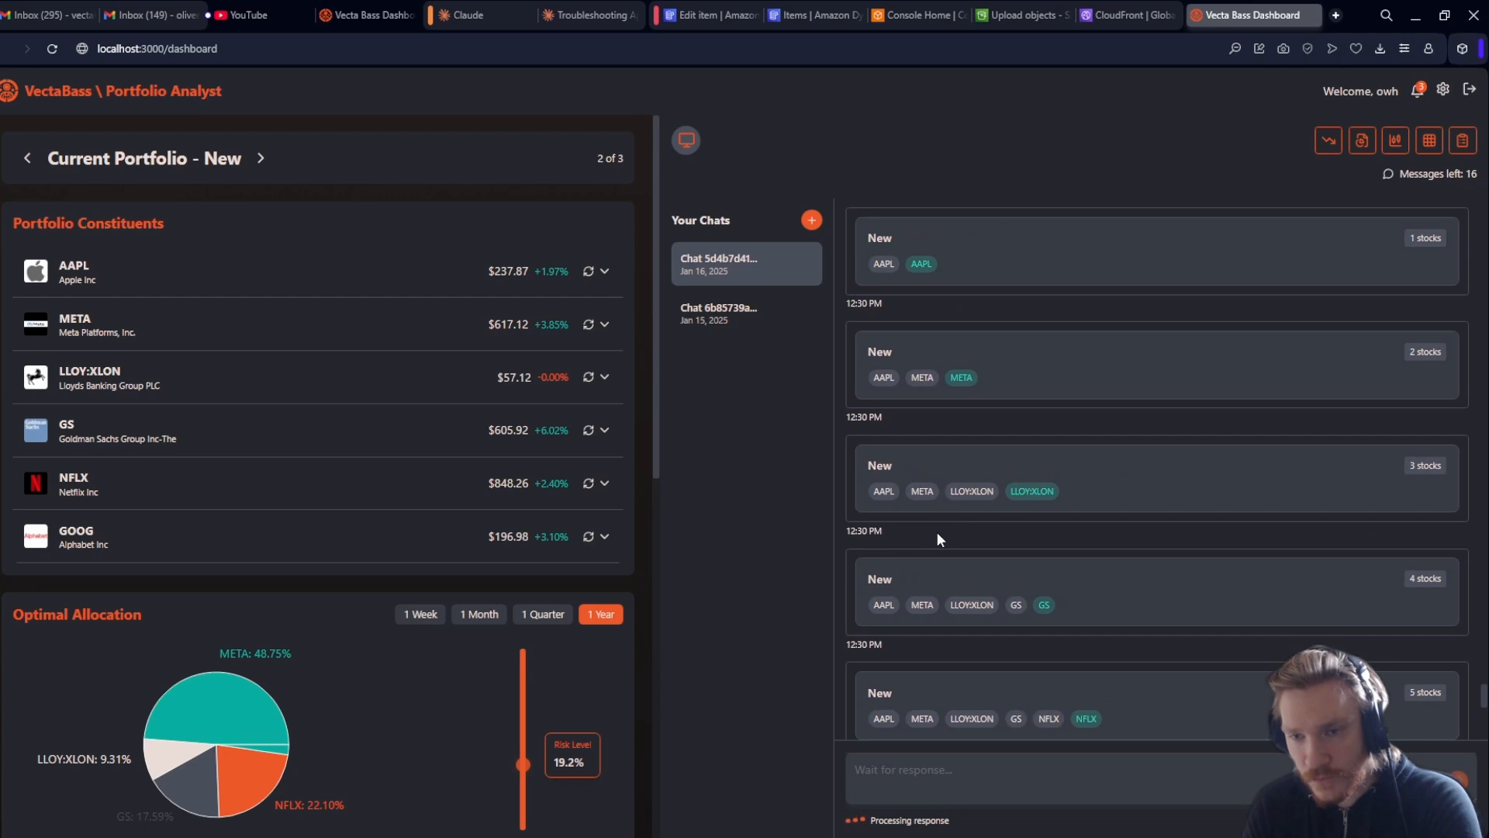
{"action": "scroll", "coordinate": [938, 534], "scroll_direction": "down", "scroll_amount": 4}
{"action": "scroll", "coordinate": [937, 532], "scroll_direction": "down", "scroll_amount": 1}
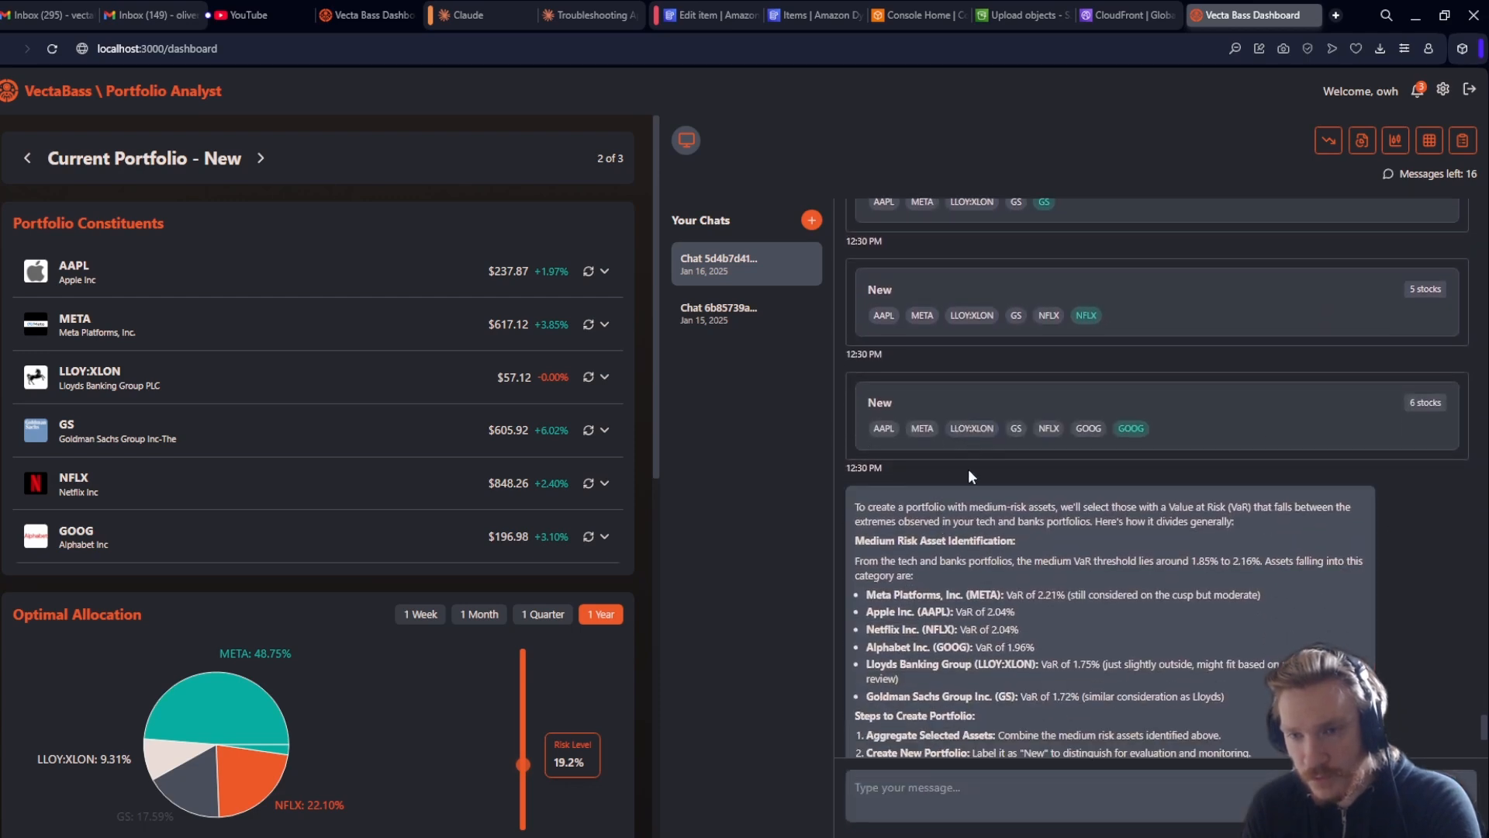
Compare the agent's medium-risk asset list with the tech Value at Risk chart and the medium band in its risk-level legend.
{"action": "scroll", "coordinate": [982, 504], "scroll_direction": "up", "scroll_amount": 15}
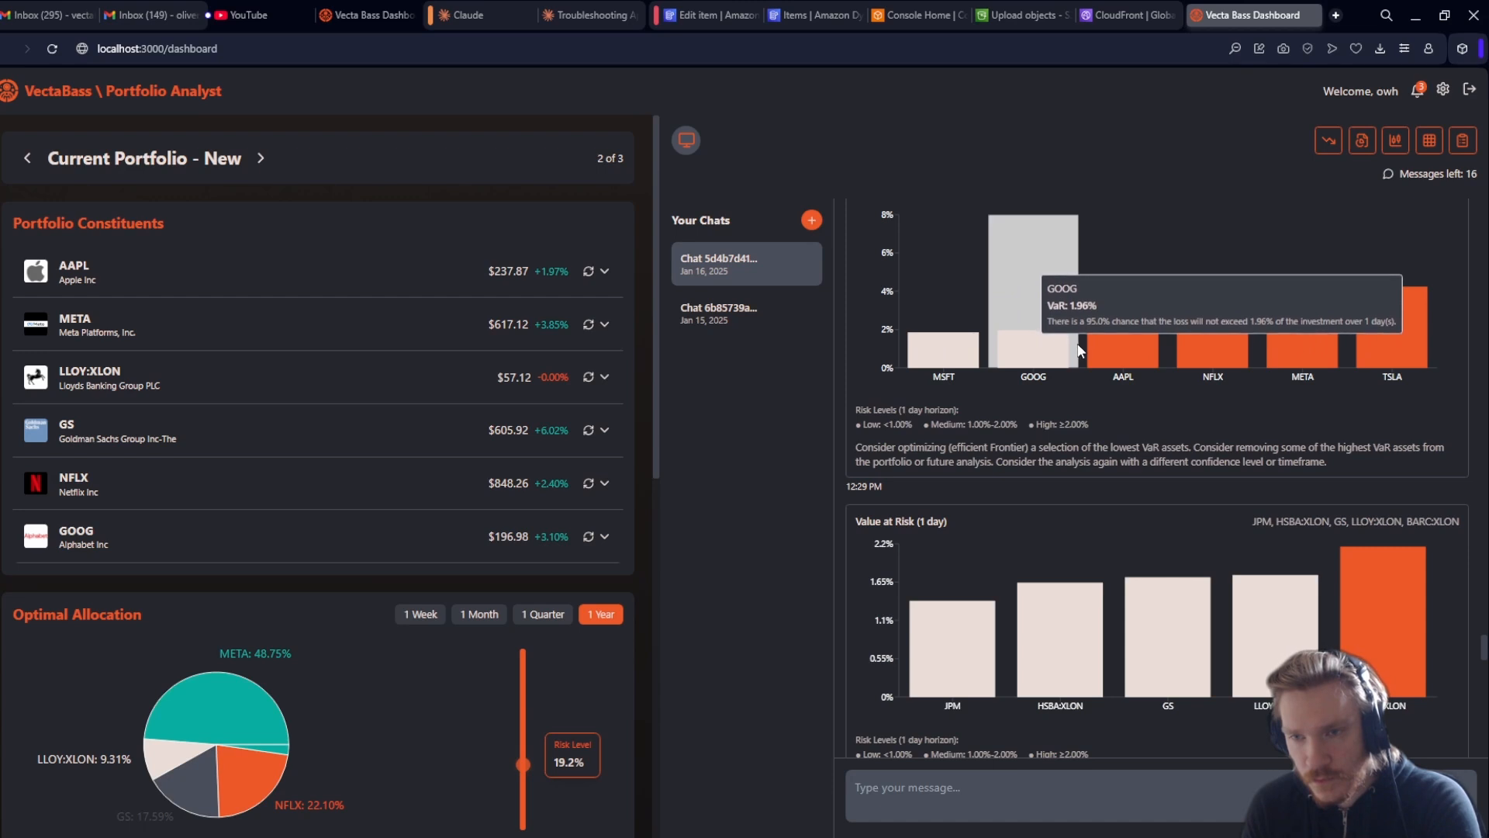
{"action": "scroll", "coordinate": [1106, 389], "scroll_direction": "down", "scroll_amount": 15}
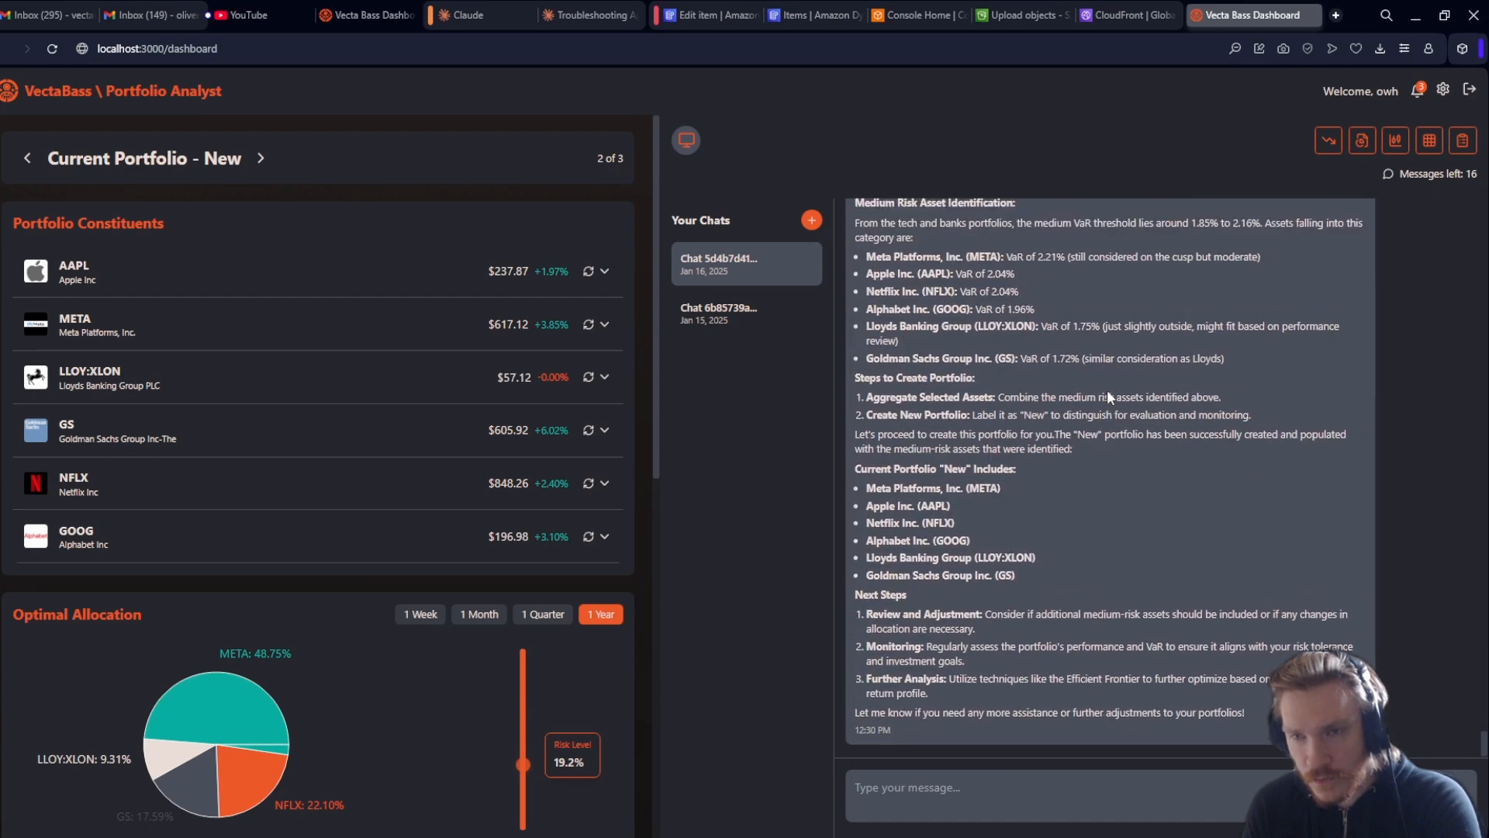
{"action": "scroll", "coordinate": [1106, 396], "scroll_direction": "up", "scroll_amount": 3}
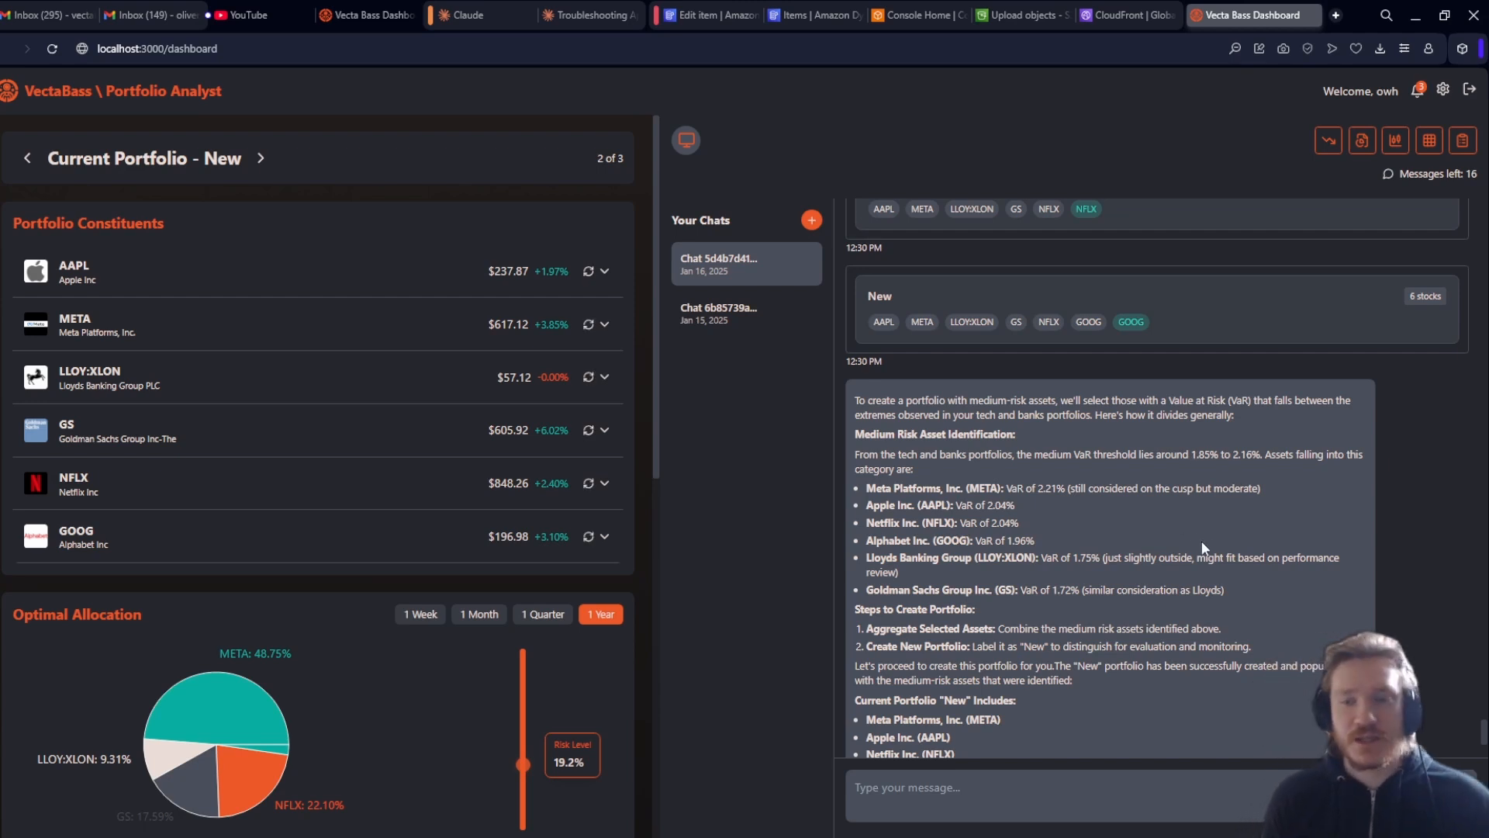
{"action": "scroll", "coordinate": [1202, 541], "scroll_direction": "down", "scroll_amount": 3}
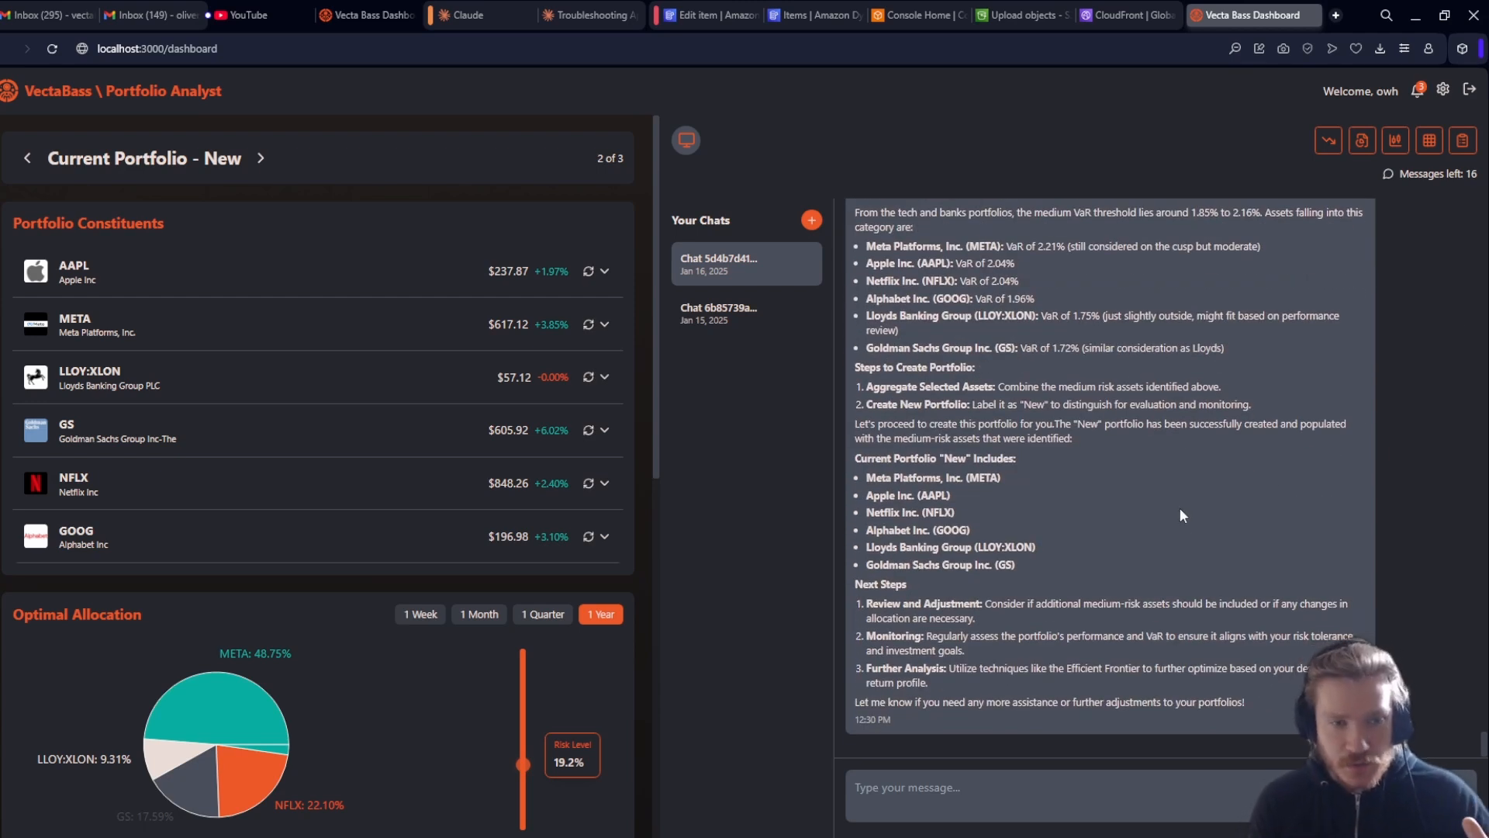
{"action": "scroll", "coordinate": [1171, 519], "scroll_direction": "up", "scroll_amount": 15}
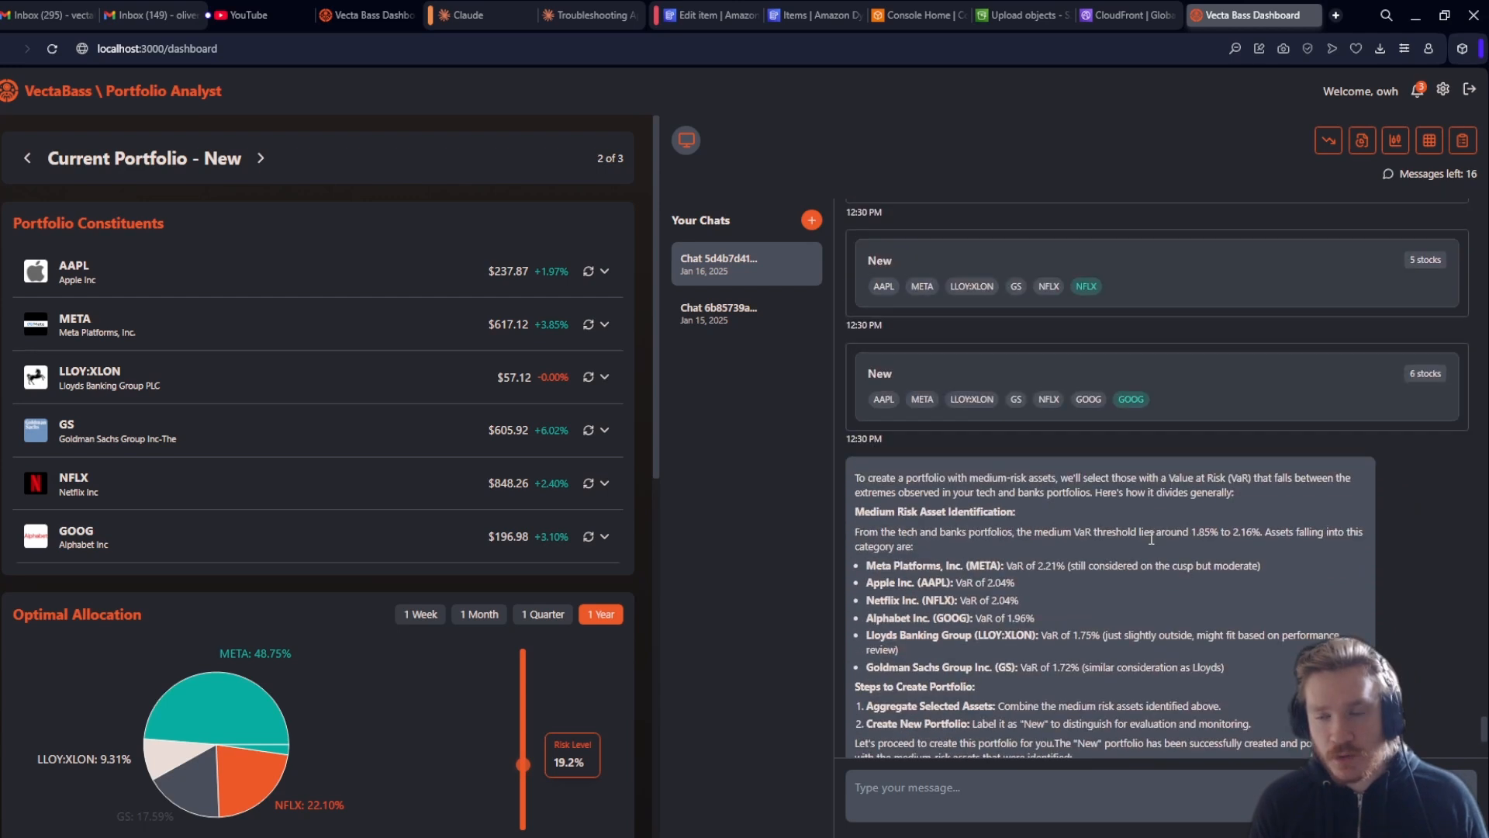
{"action": "scroll", "coordinate": [1151, 538], "scroll_direction": "up", "scroll_amount": 12}
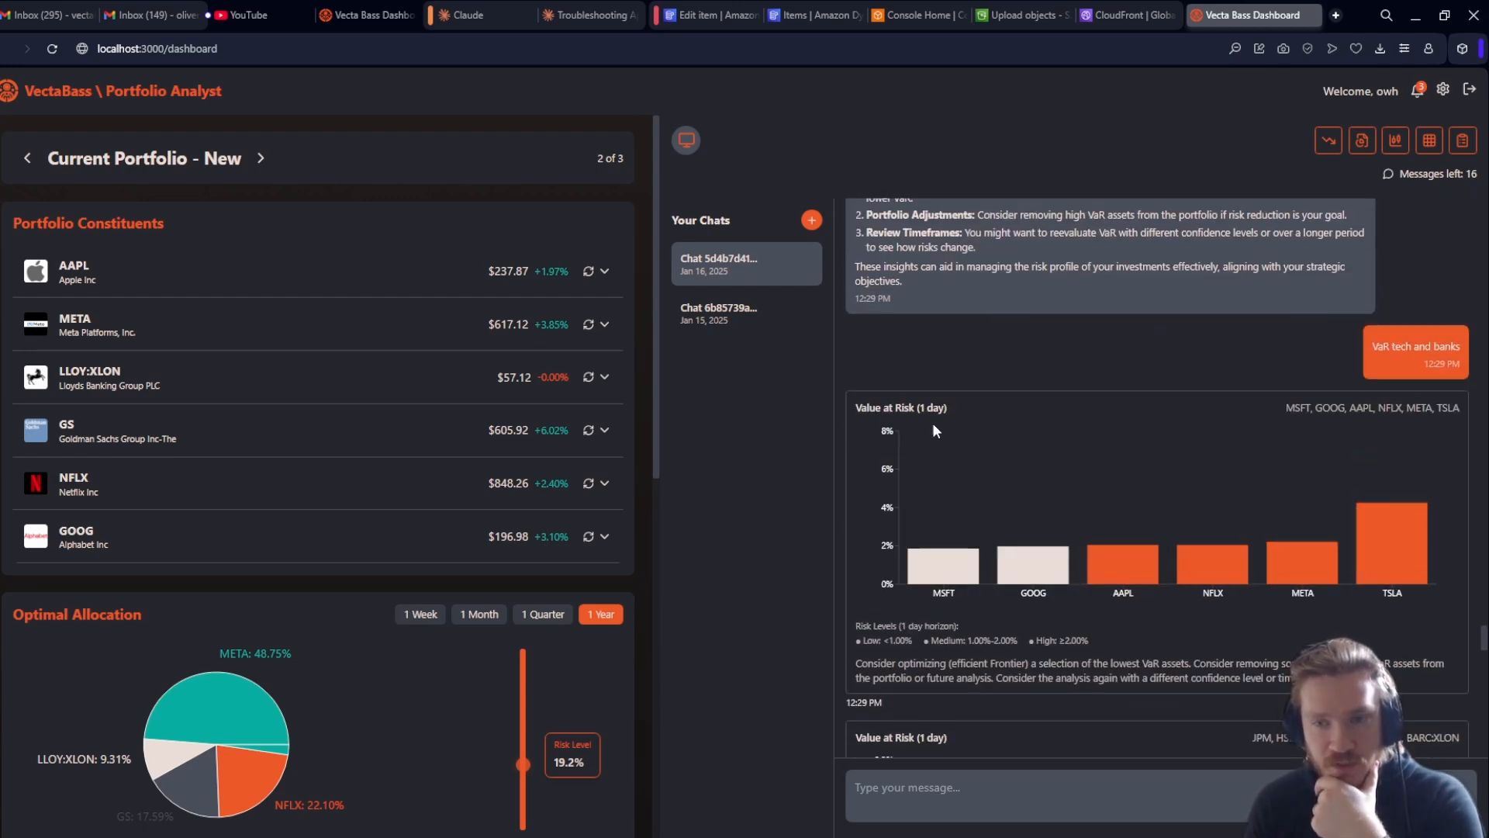
{"action": "mouse_move", "coordinate": [1011, 548]}
{"action": "left_click_drag", "start_coordinate": [856, 407], "coordinate": [951, 412]}
{"action": "left_click", "coordinate": [998, 656]}
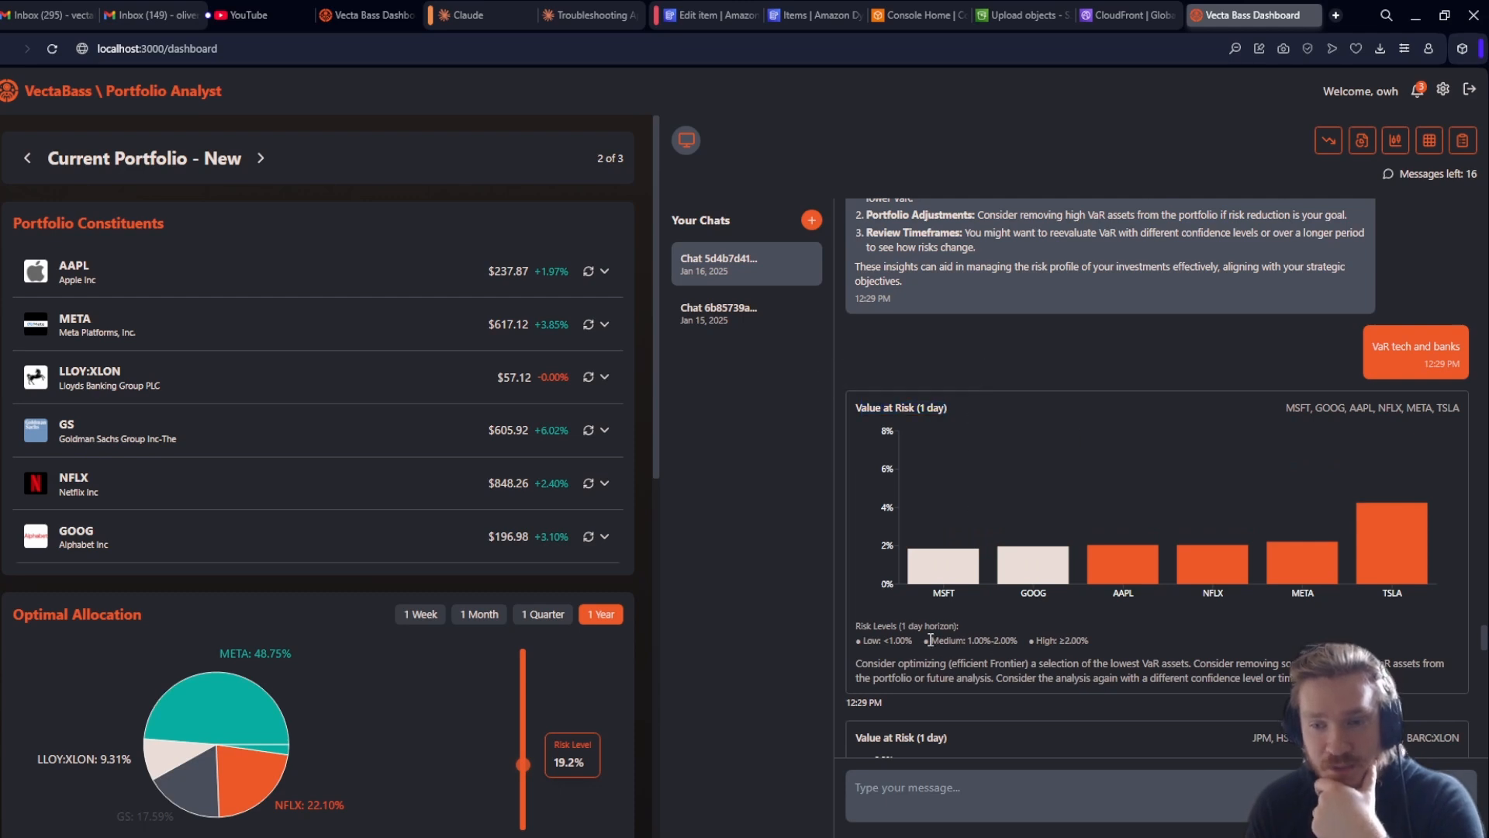
{"action": "left_click_drag", "start_coordinate": [930, 639], "coordinate": [1017, 641]}
{"action": "scroll", "coordinate": [1018, 640], "scroll_direction": "down", "scroll_amount": 15}
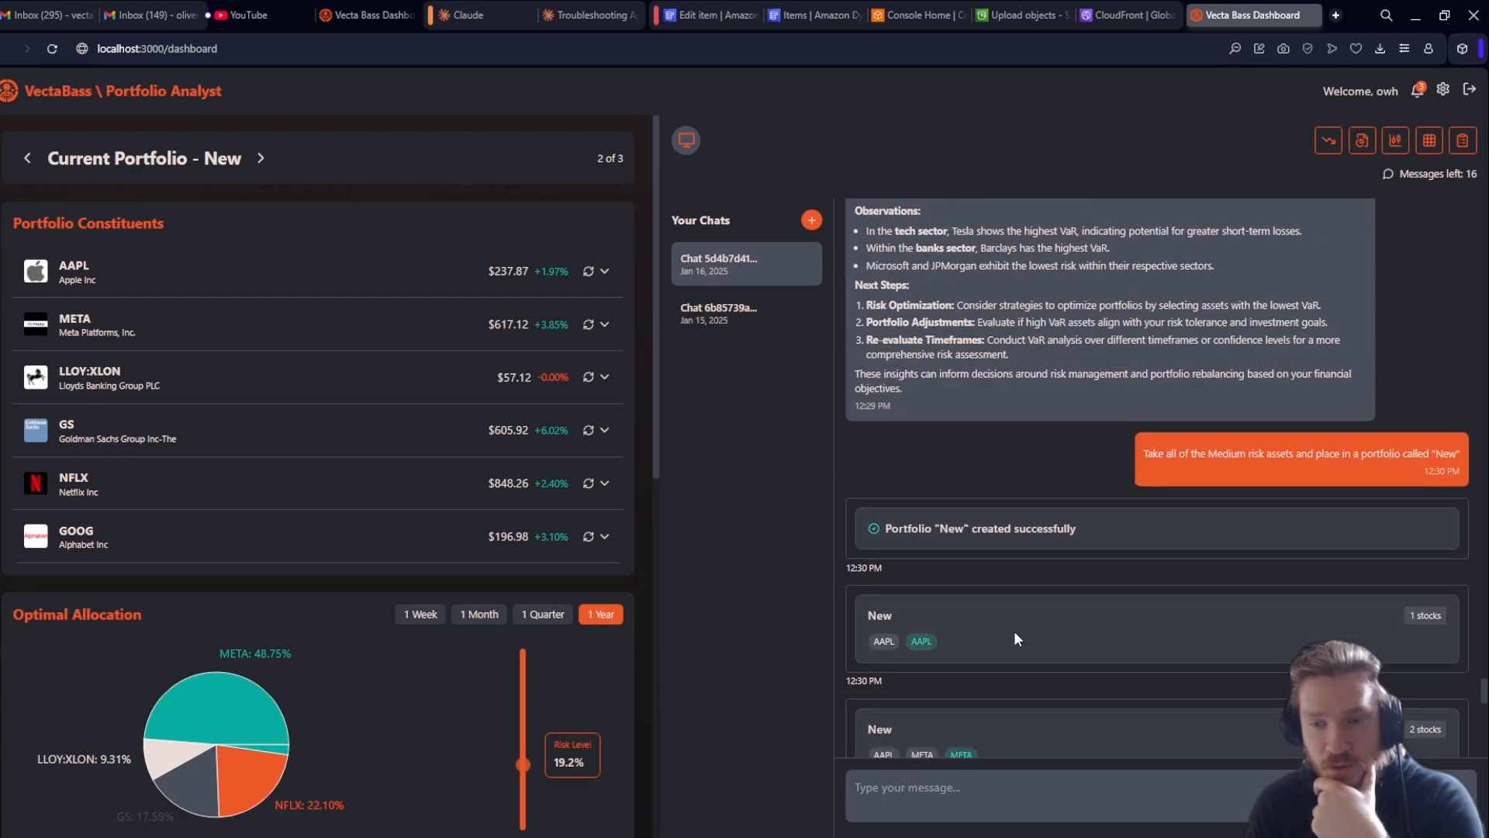
{"action": "scroll", "coordinate": [1012, 624], "scroll_direction": "down", "scroll_amount": 10}
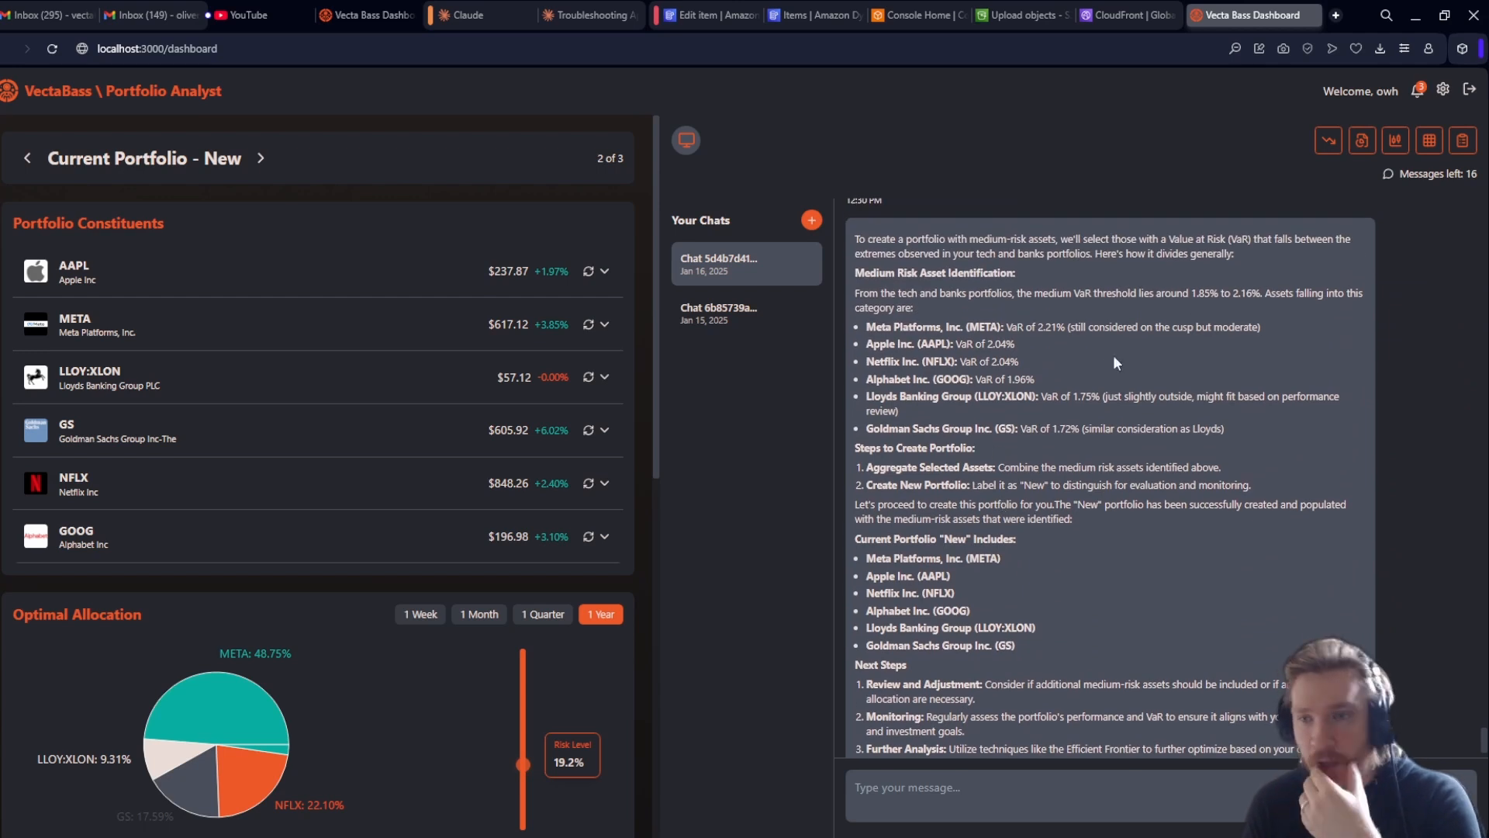
Check the agent's stated medium VaR threshold and selected assets against the banks Value at Risk chart.
{"action": "left_click_drag", "start_coordinate": [1192, 294], "coordinate": [1264, 294]}
{"action": "left_click", "coordinate": [1198, 371]}
{"action": "scroll", "coordinate": [1189, 392], "scroll_direction": "up", "scroll_amount": 1}
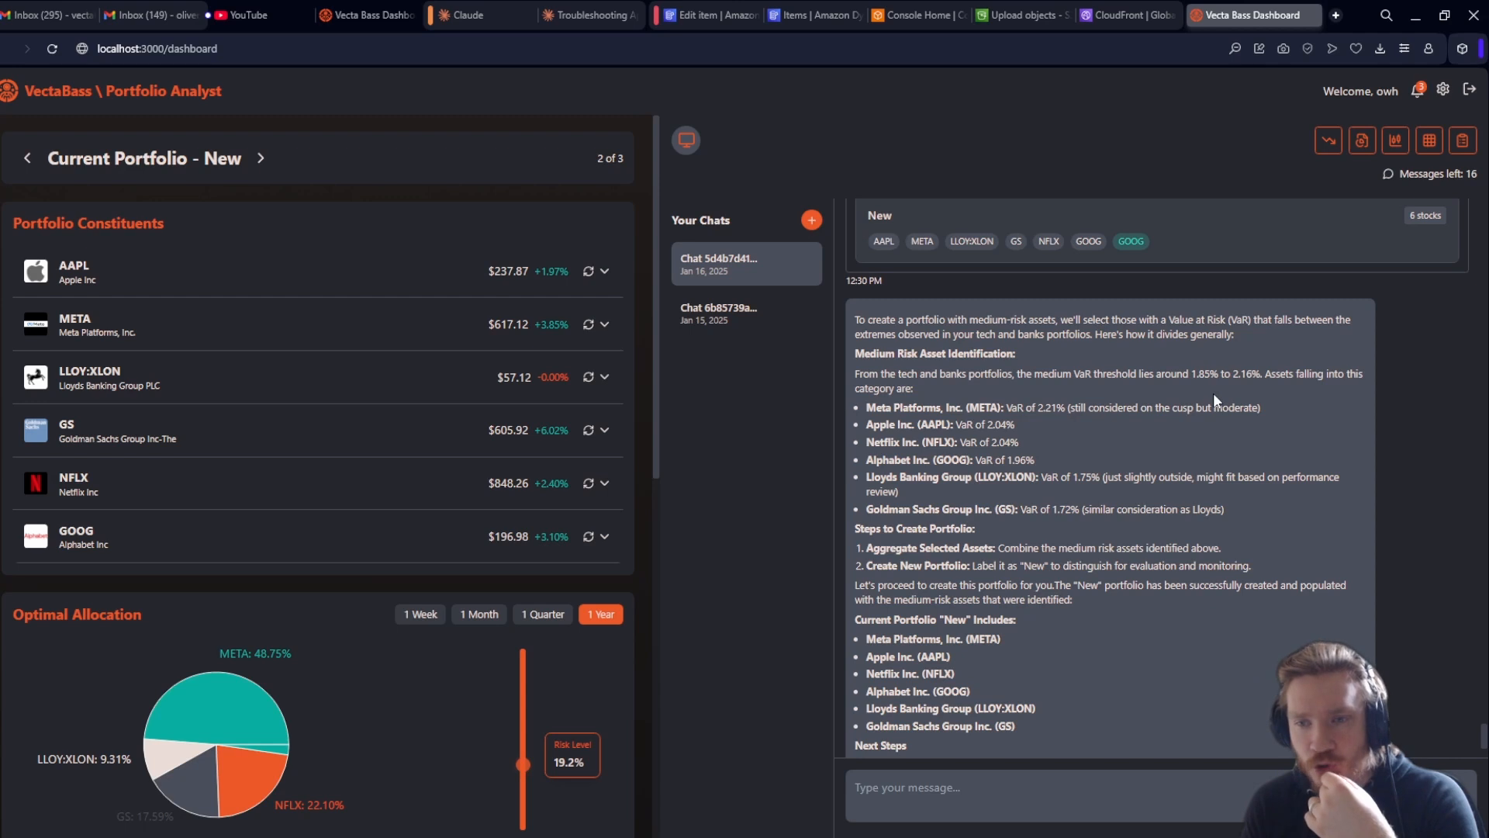
{"action": "scroll", "coordinate": [1213, 392], "scroll_direction": "down", "scroll_amount": 2}
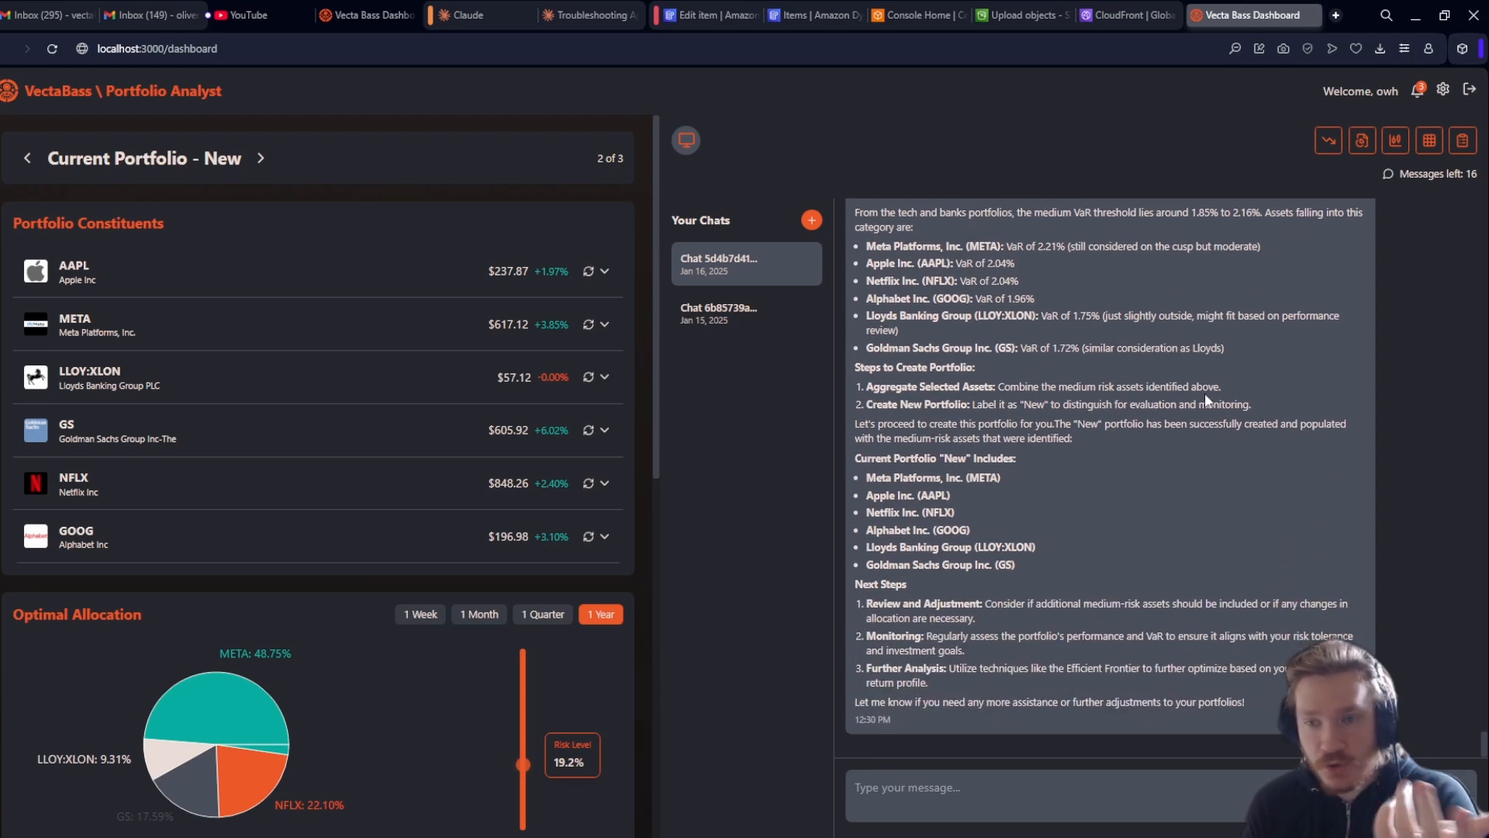
{"action": "scroll", "coordinate": [1202, 396], "scroll_direction": "up", "scroll_amount": 1}
{"action": "scroll", "coordinate": [1197, 397], "scroll_direction": "up", "scroll_amount": 10}
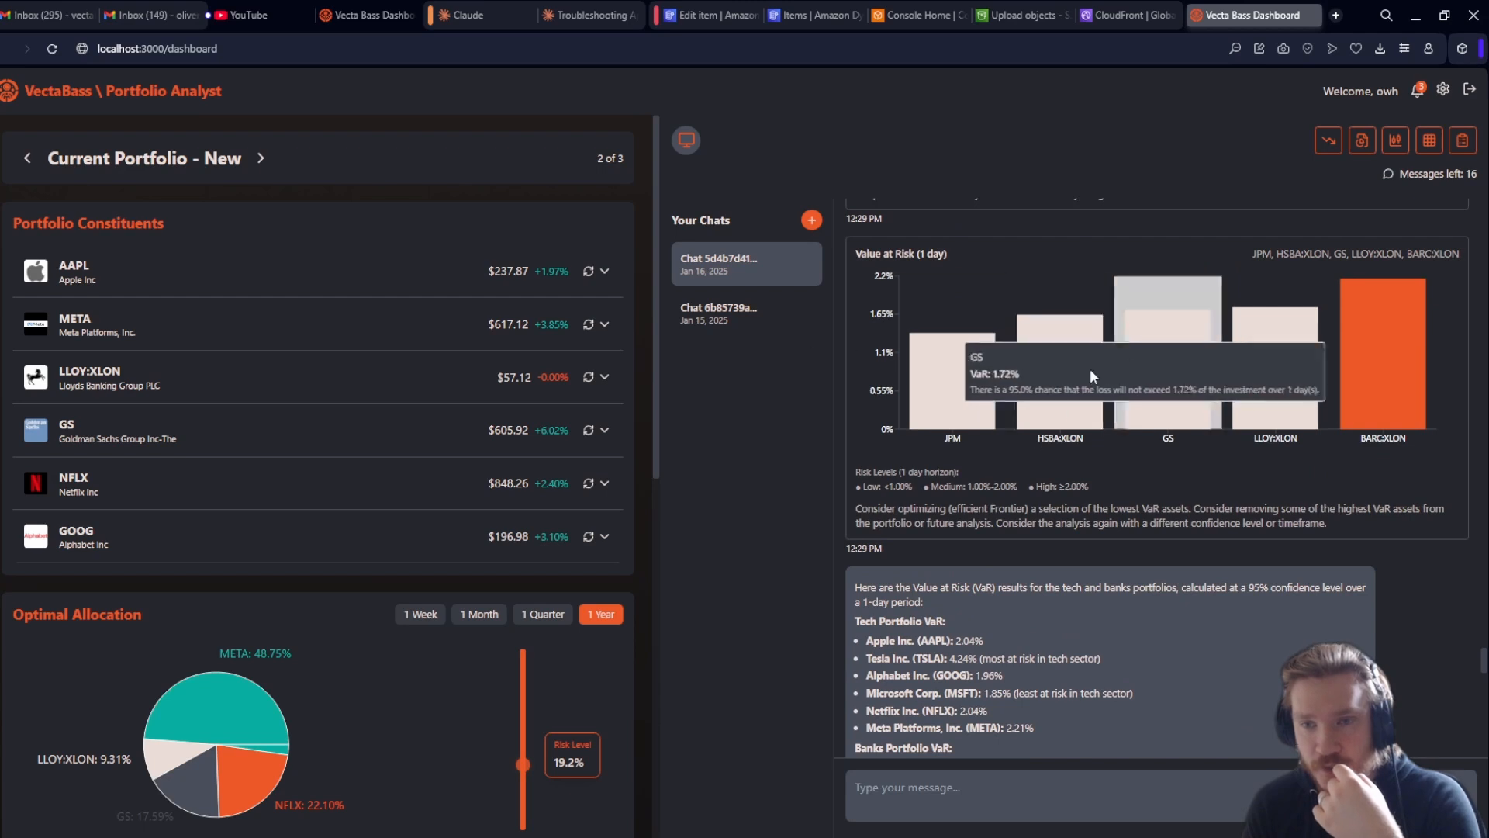
{"action": "scroll", "coordinate": [1042, 453], "scroll_direction": "down", "scroll_amount": 10}
{"action": "scroll", "coordinate": [1042, 460], "scroll_direction": "up", "scroll_amount": 2}
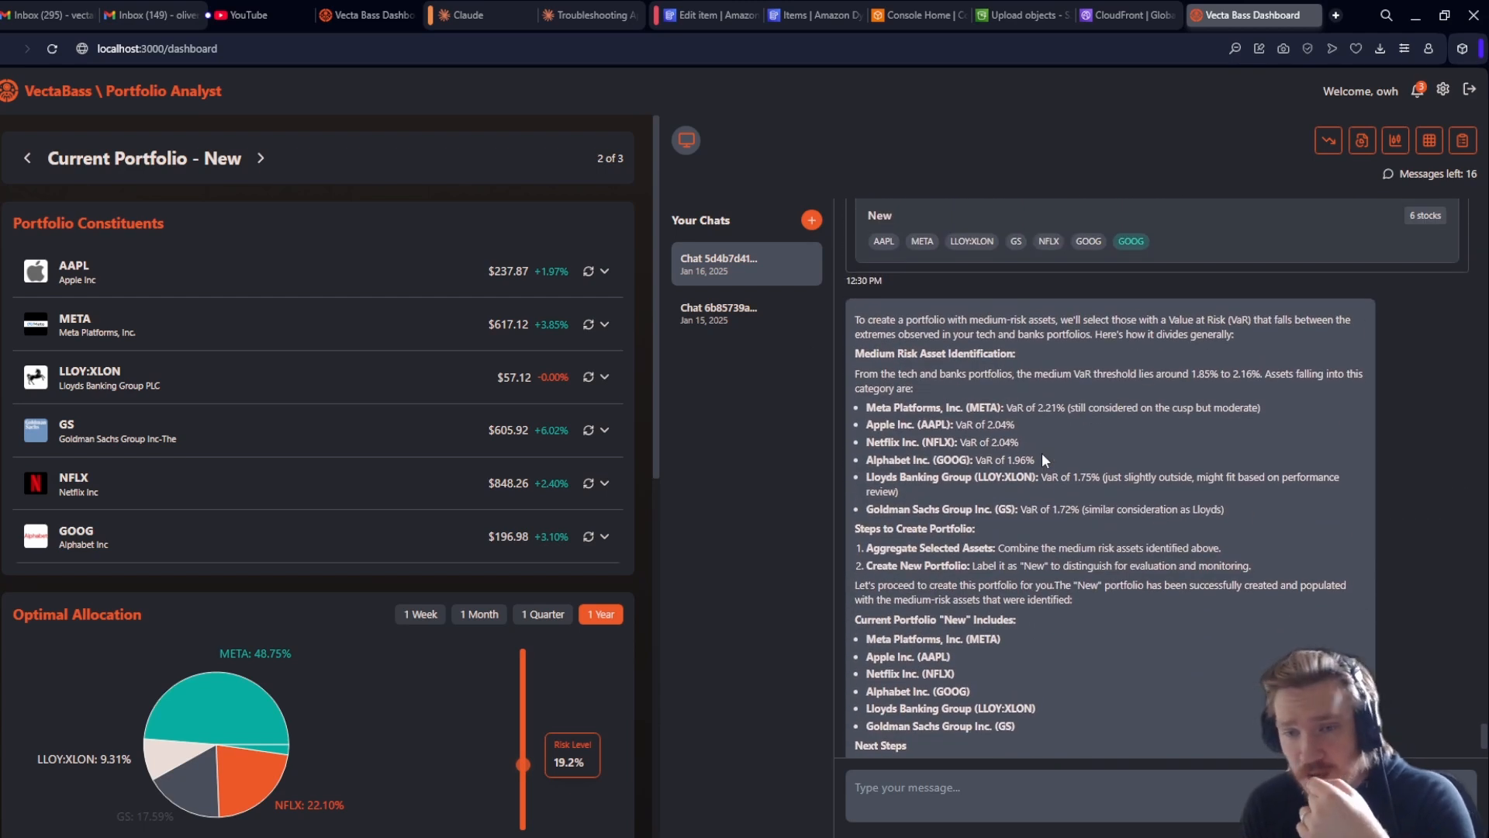
{"action": "scroll", "coordinate": [1041, 459], "scroll_direction": "down", "scroll_amount": 2}
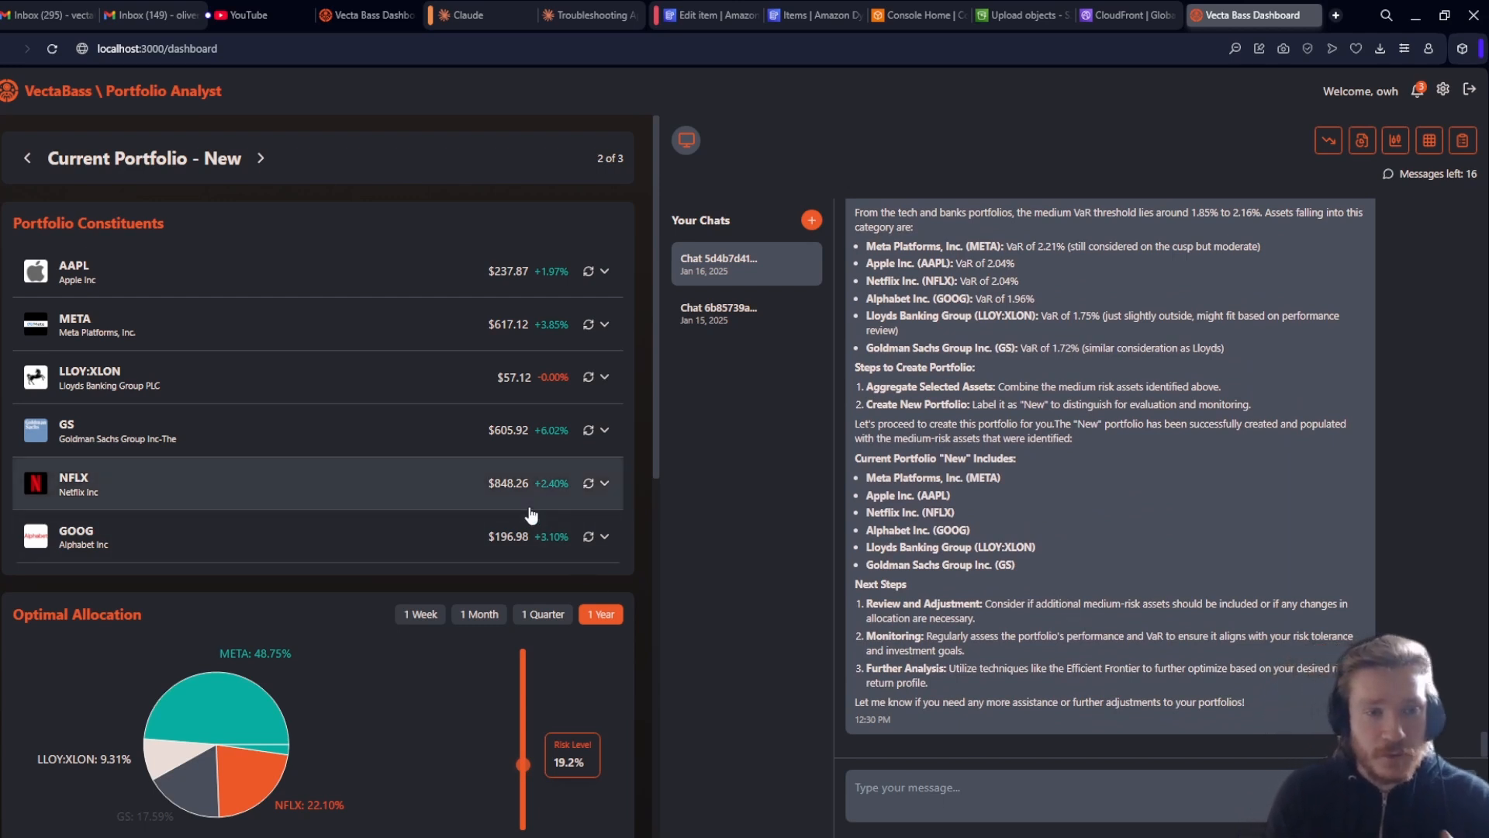
Ask the agent for "Efficient Frontier 5 years of data".
{"action": "scroll", "coordinate": [504, 527], "scroll_direction": "down", "scroll_amount": 2}
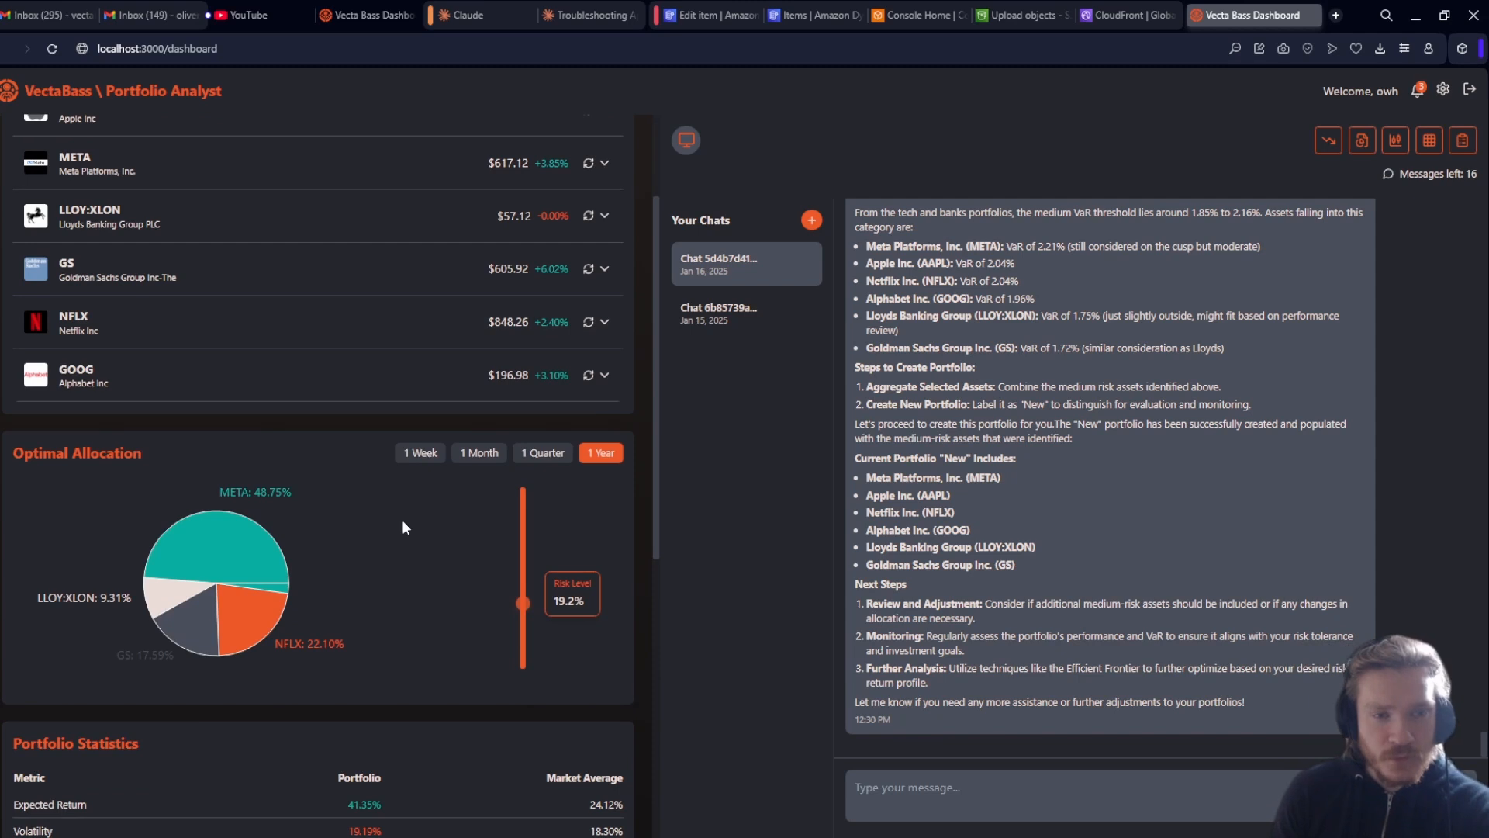
{"action": "scroll", "coordinate": [325, 419], "scroll_direction": "up", "scroll_amount": 1}
{"action": "left_click", "coordinate": [948, 791]}
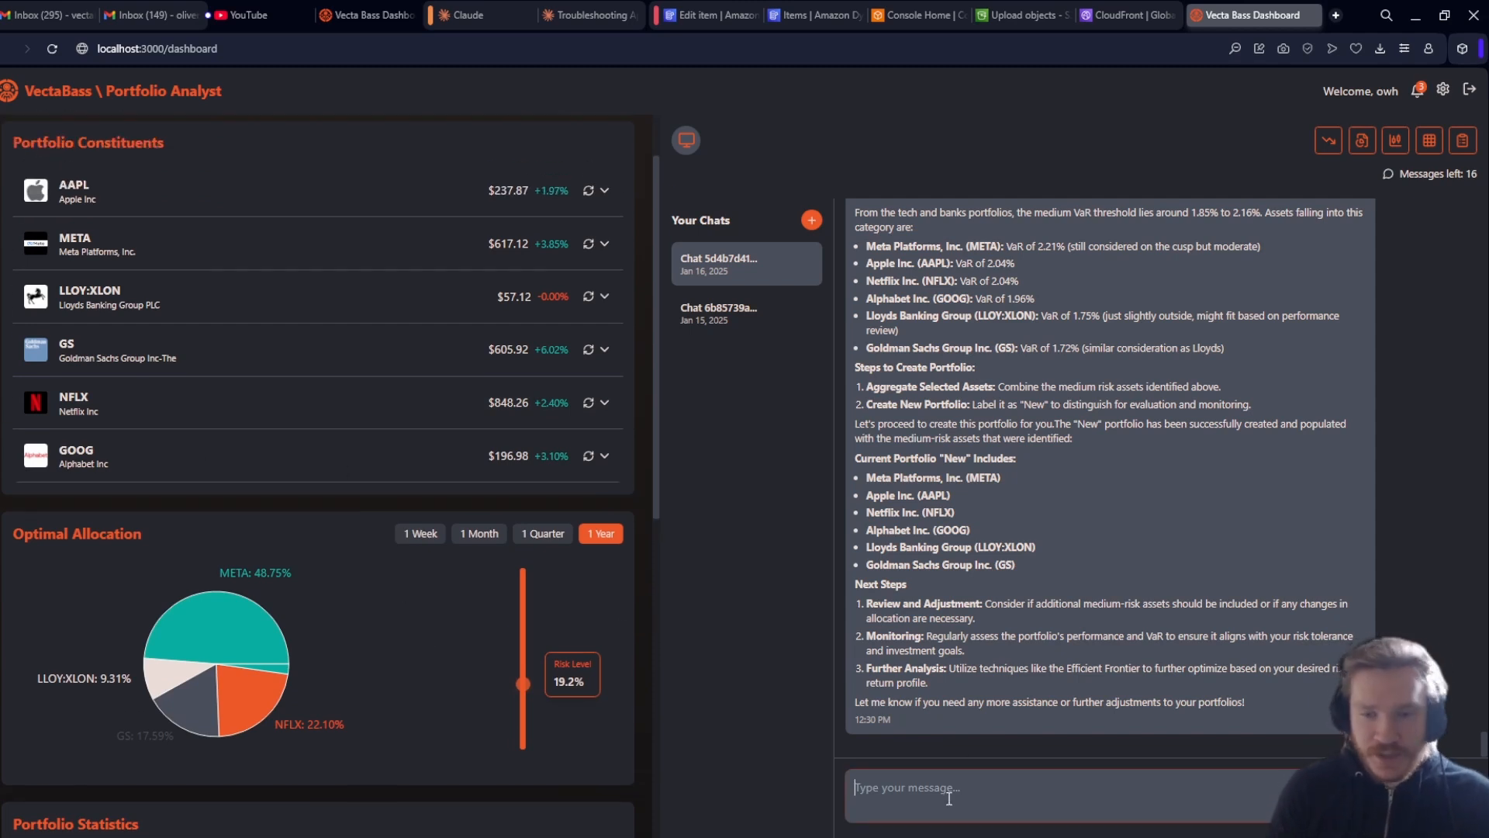
{"action": "type", "text": "Eff"}
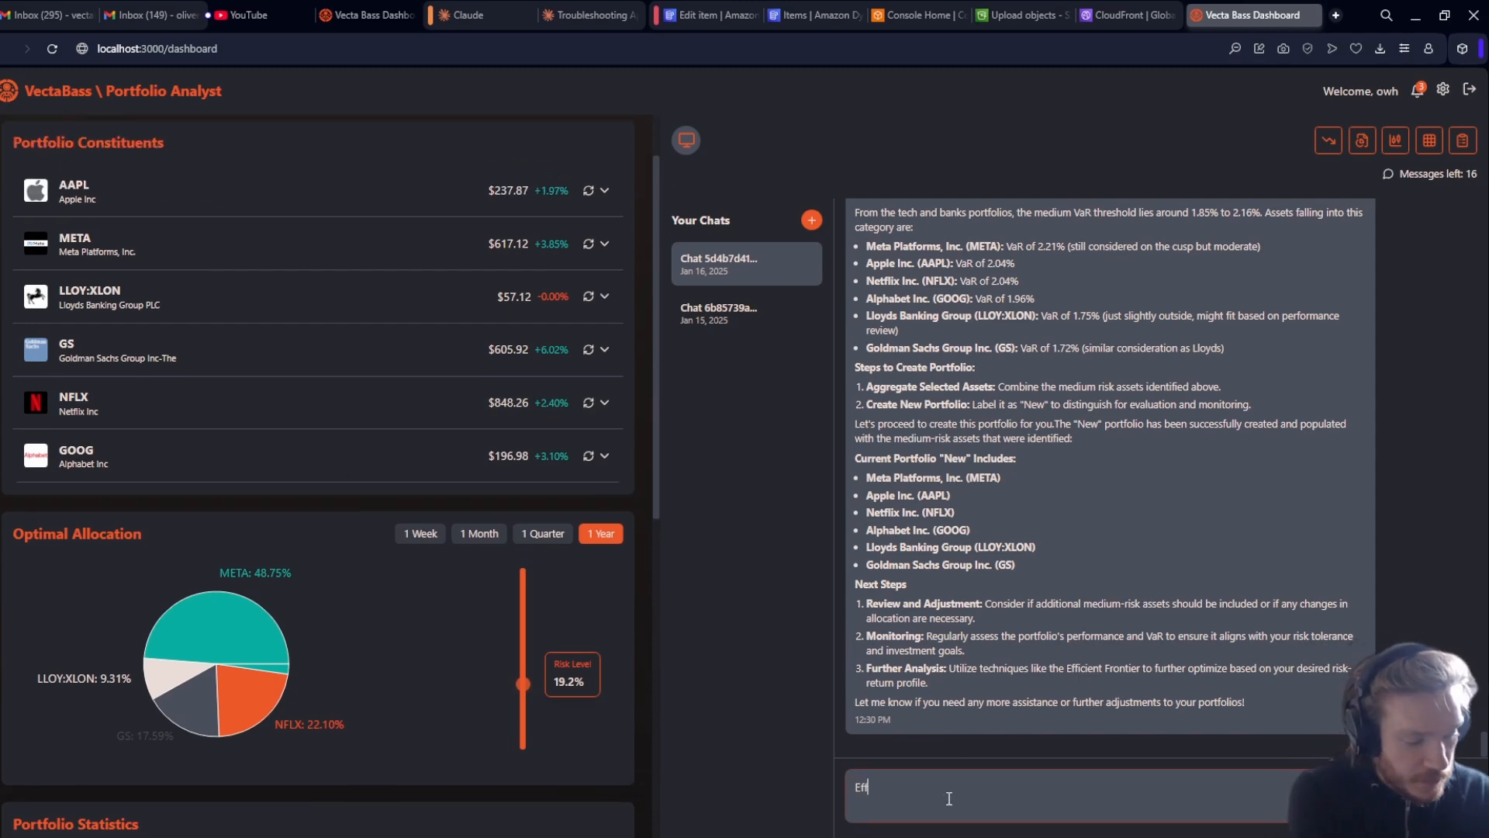
{"action": "type", "text": "icient Frontier"}
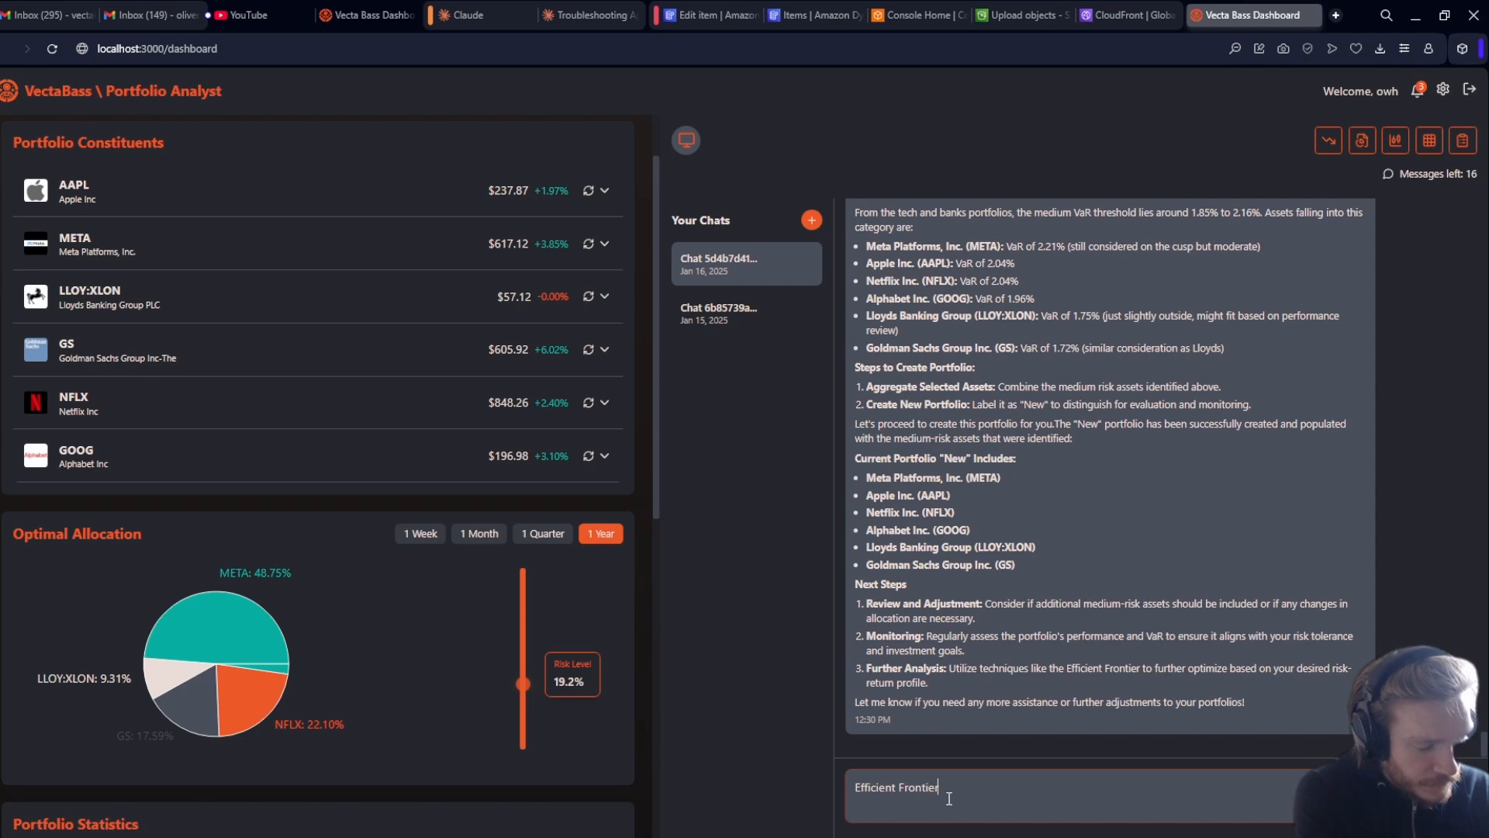
{"action": "type", "text": " 5"}
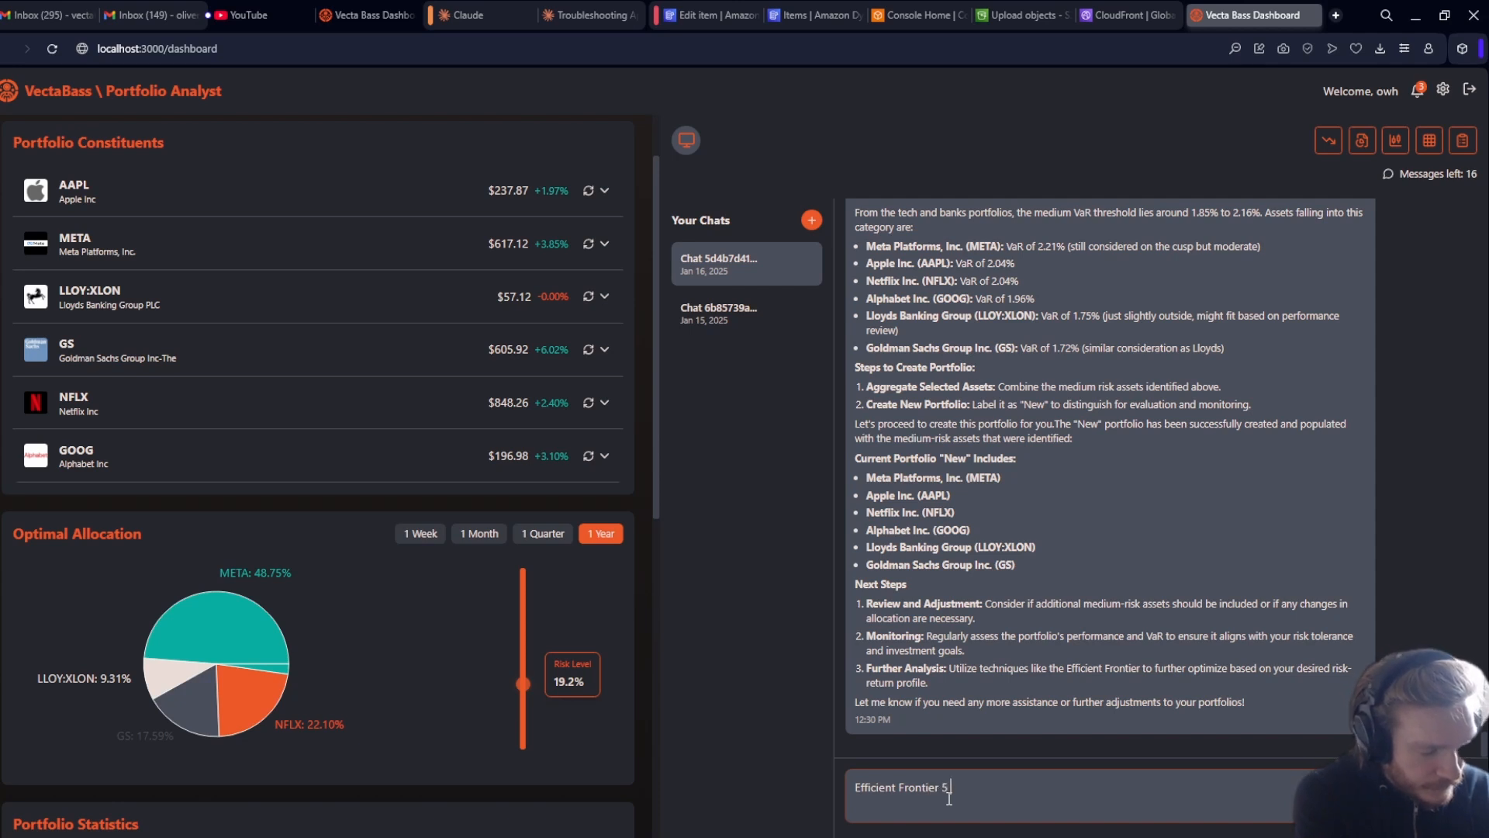
{"action": "type", "text": " years of data"}
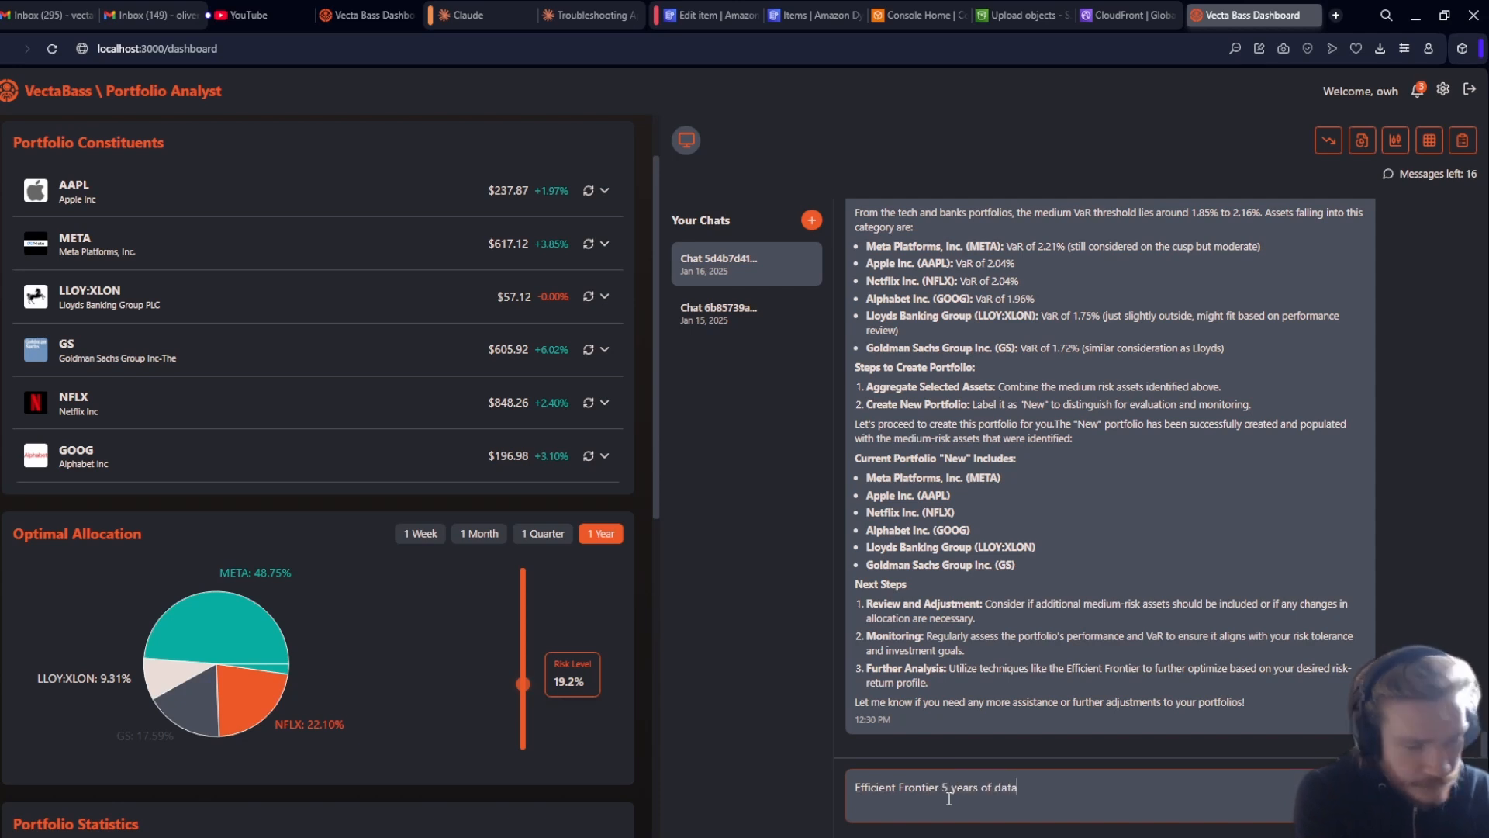
{"action": "key", "text": "Return"}
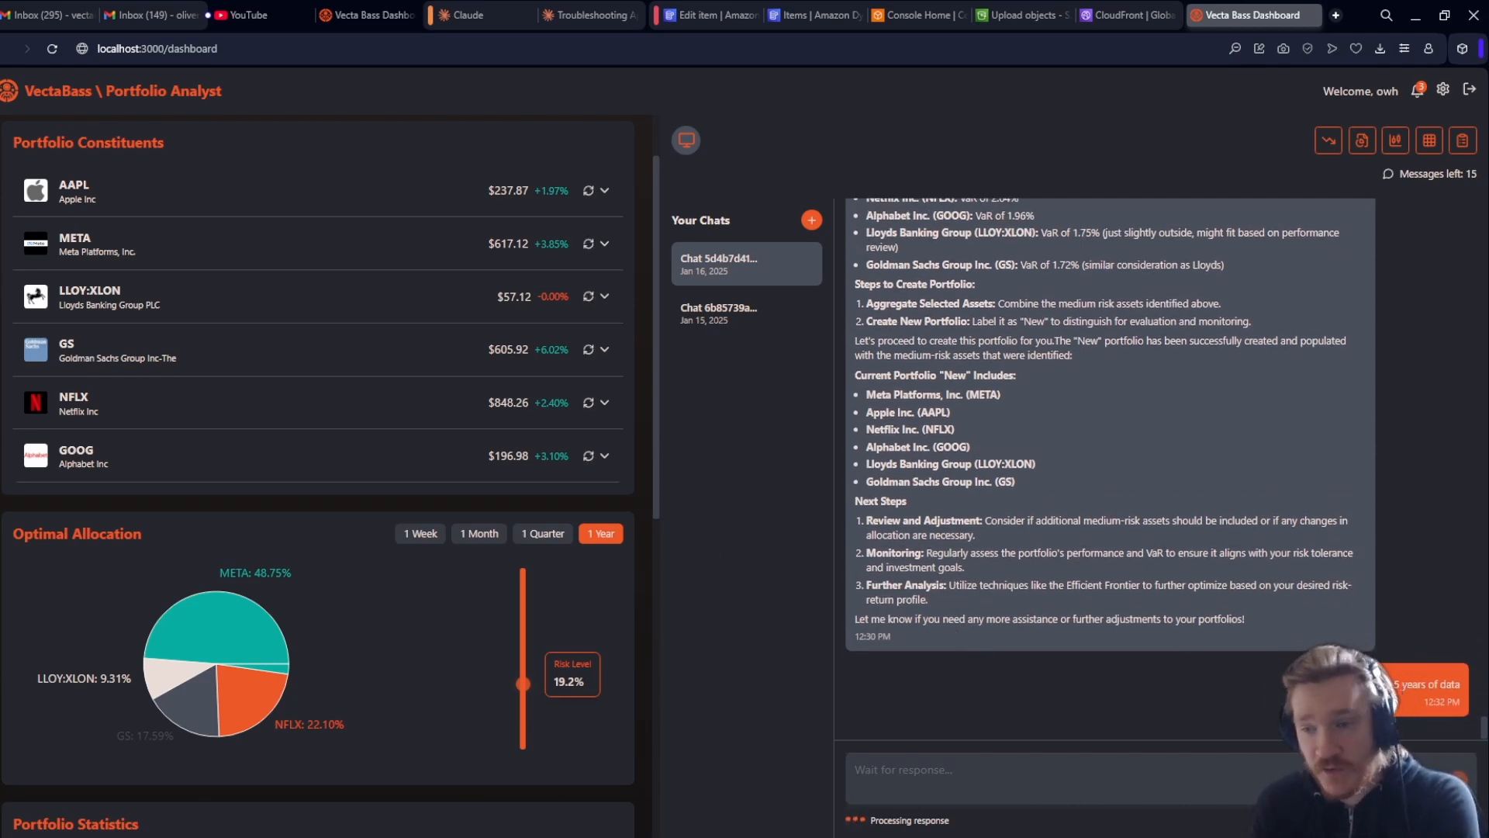
Lower the New portfolio's optimal allocation risk level to 13.8% and review its portfolio statistics.
{"action": "scroll", "coordinate": [488, 419], "scroll_direction": "up", "scroll_amount": 1}
{"action": "scroll", "coordinate": [487, 418], "scroll_direction": "down", "scroll_amount": 2}
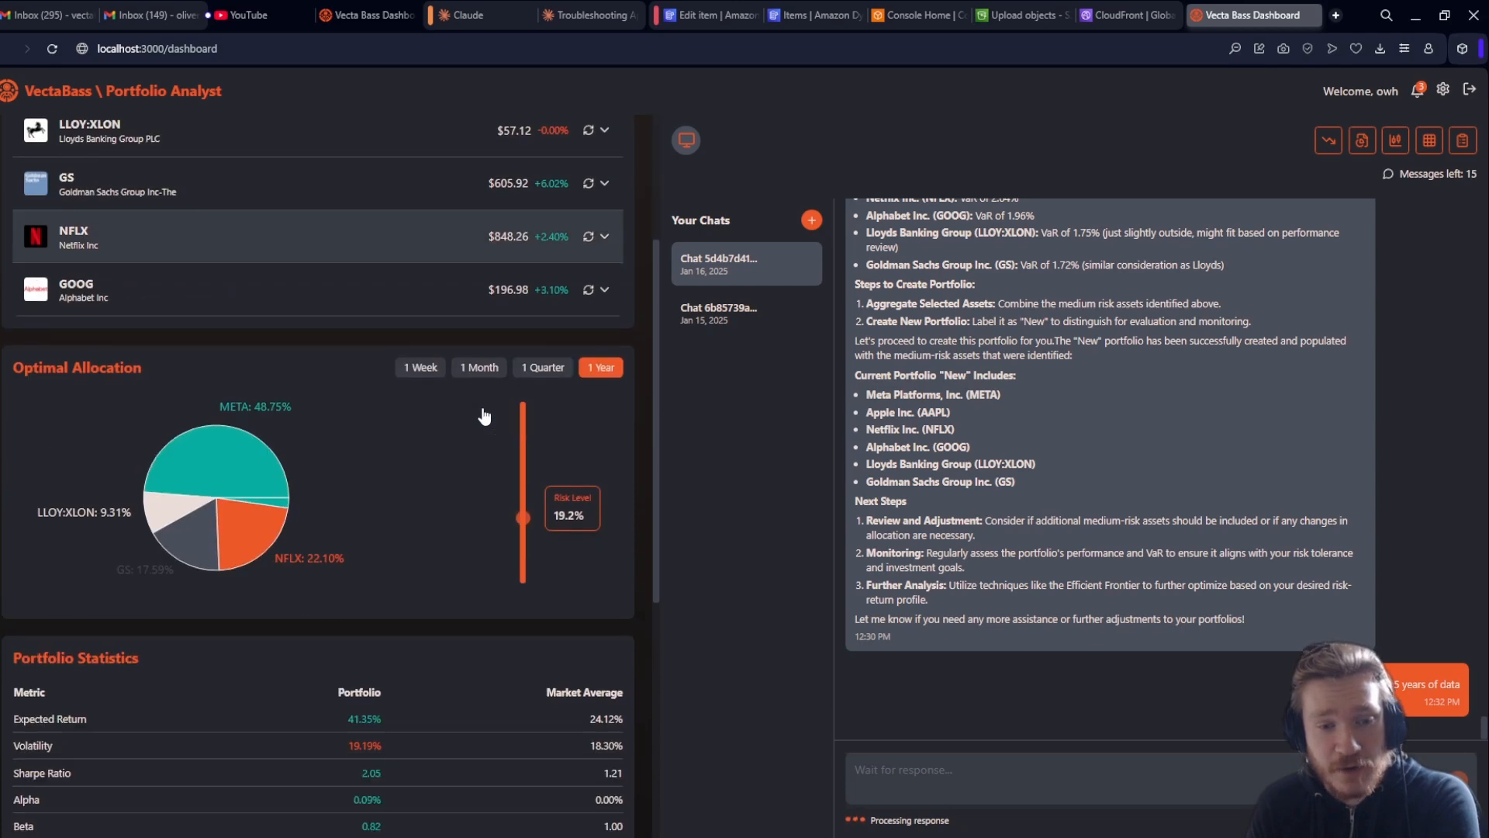
{"action": "scroll", "coordinate": [482, 416], "scroll_direction": "up", "scroll_amount": 2}
{"action": "scroll", "coordinate": [481, 416], "scroll_direction": "down", "scroll_amount": 2}
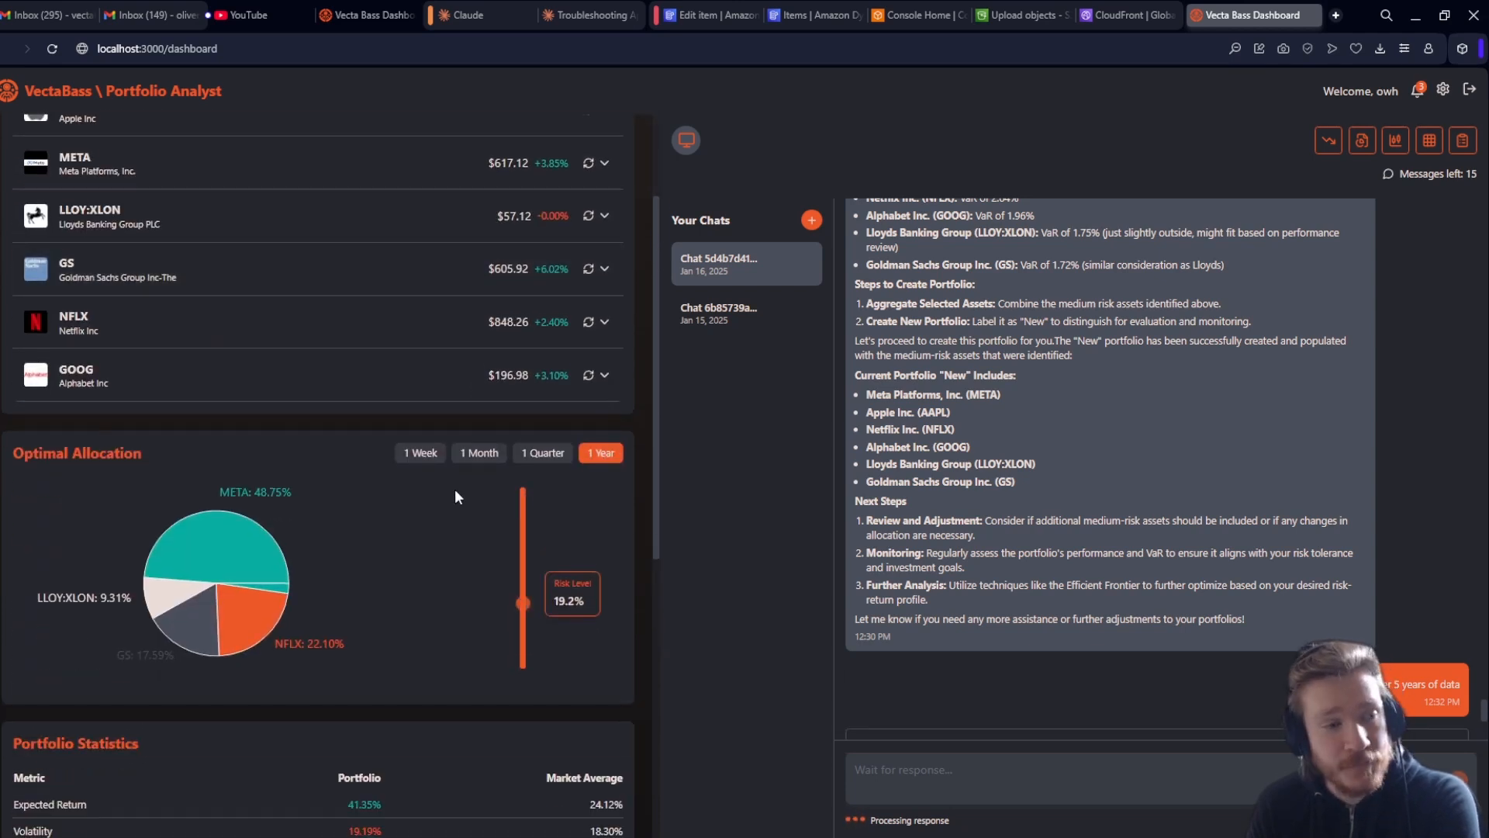
{"action": "left_click_drag", "start_coordinate": [524, 605], "coordinate": [510, 687]}
{"action": "scroll", "coordinate": [403, 584], "scroll_direction": "down", "scroll_amount": 3}
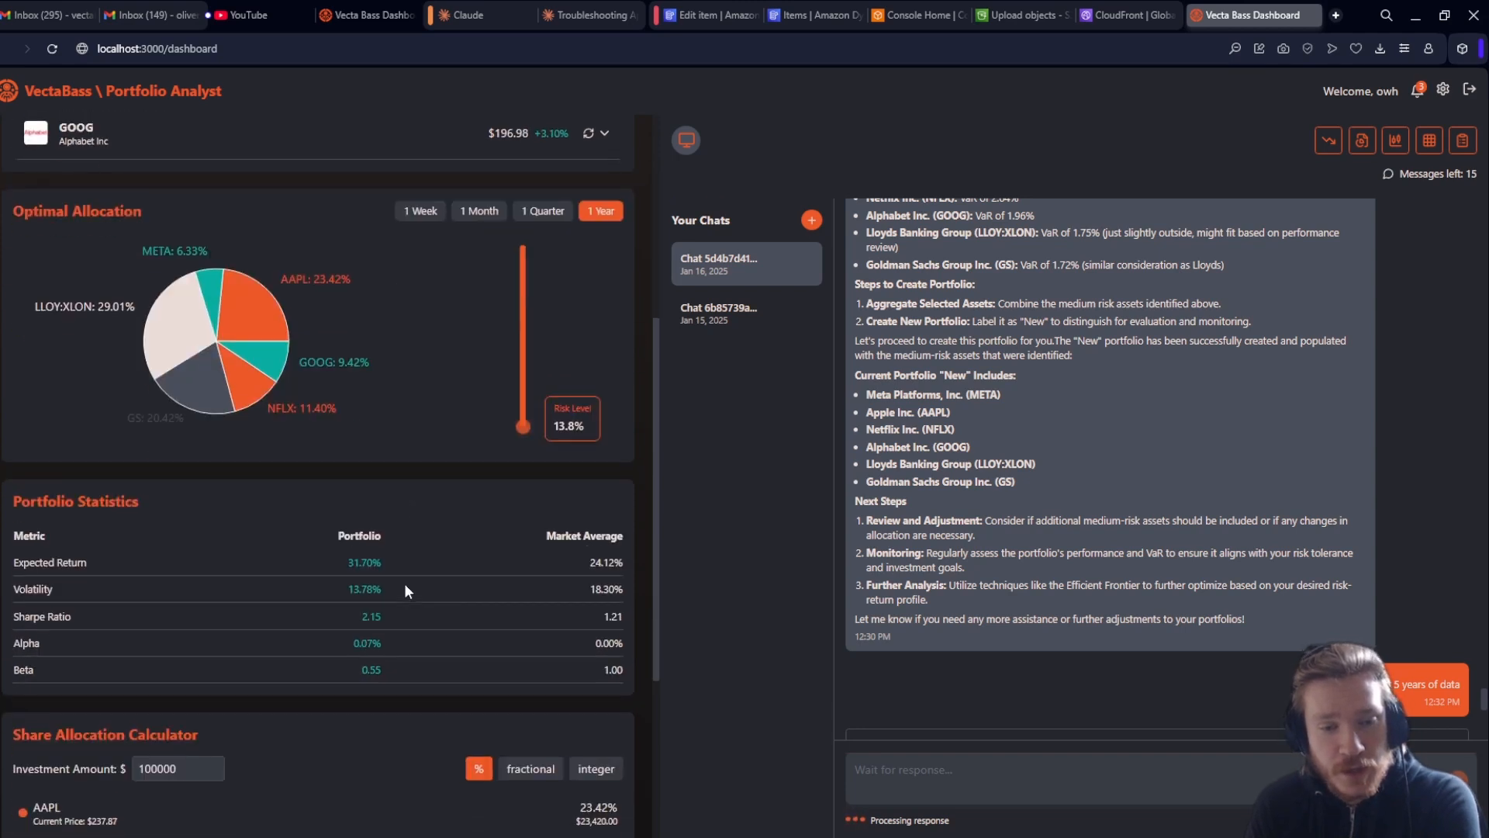
Set the New portfolio's optimal allocation risk level to 14.4%.
{"action": "mouse_move", "coordinate": [524, 416]}
{"action": "left_mouse_down"}
{"action": "mouse_move", "coordinate": [528, 361]}
{"action": "mouse_move", "coordinate": [515, 416]}
{"action": "left_mouse_up"}
{"action": "right_click", "coordinate": [530, 391]}
{"action": "left_click", "coordinate": [454, 370]}
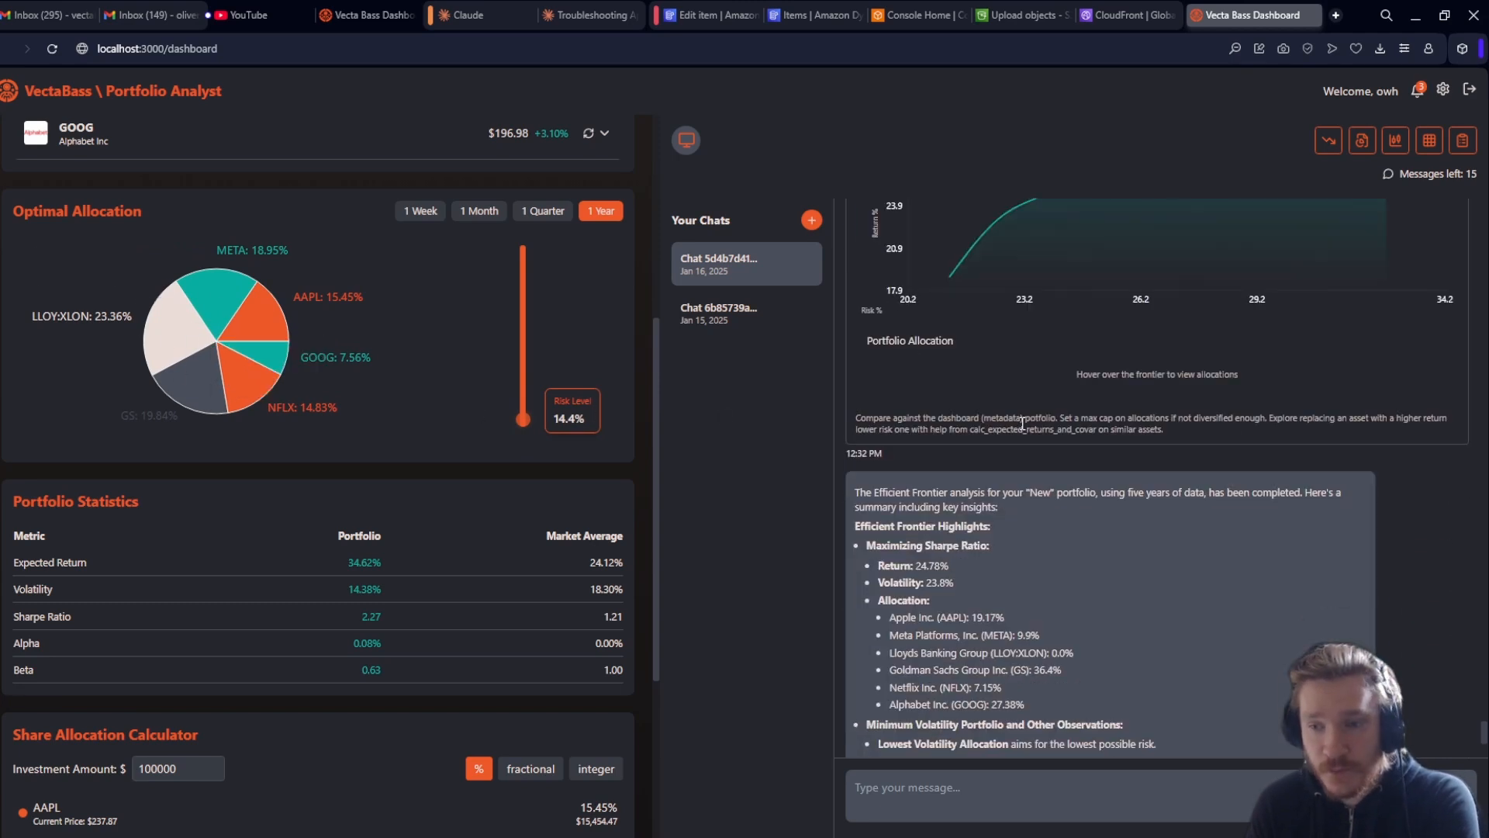
Examine the marked portfolio on the five-year Efficient Frontier and compare its allocation with the dashboard's optimal allocation, statistics and share calculator.
{"action": "scroll", "coordinate": [1008, 434], "scroll_direction": "up", "scroll_amount": 3}
{"action": "mouse_move", "coordinate": [971, 420]}
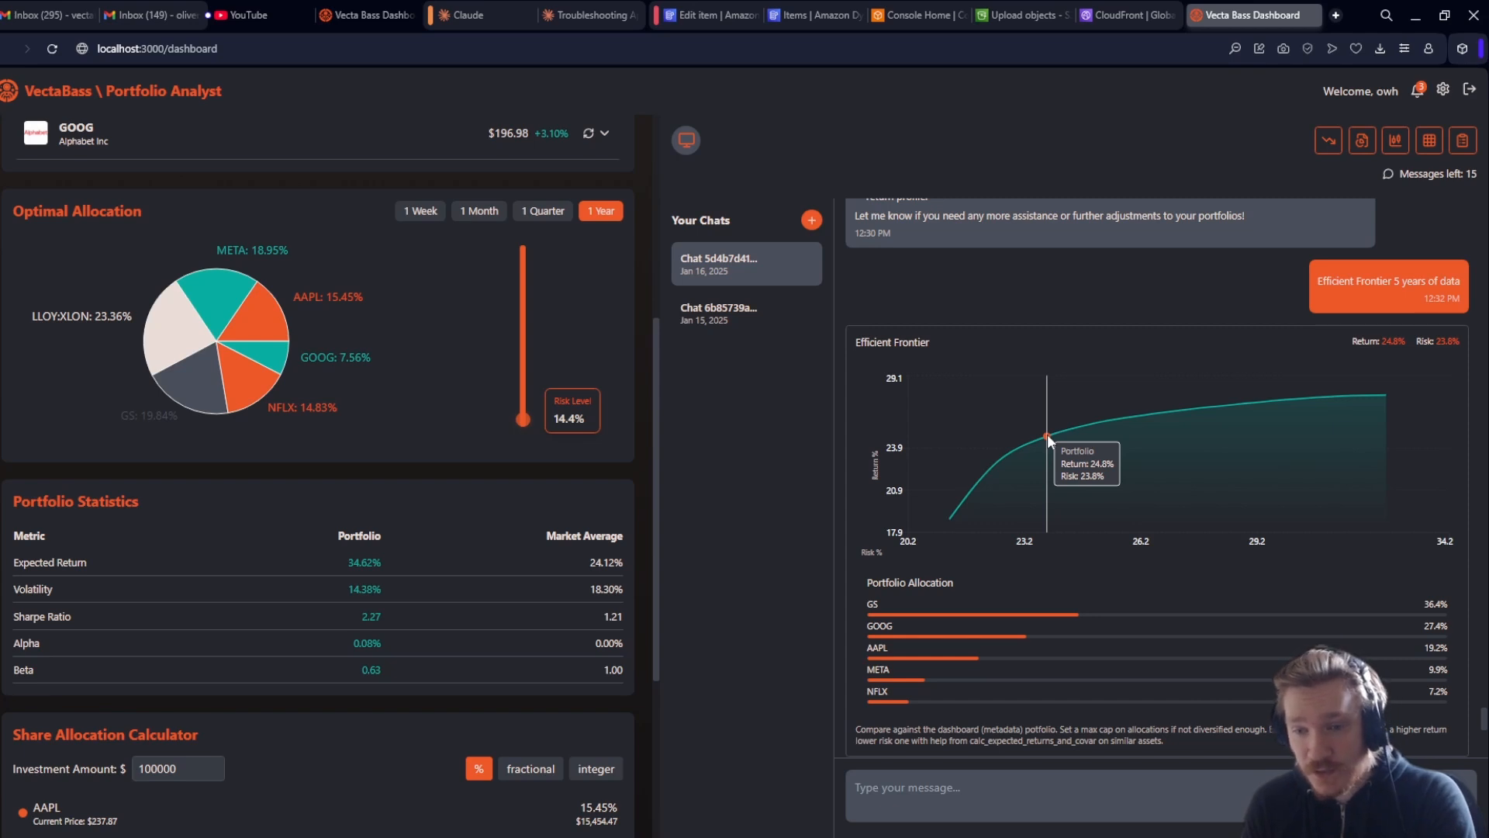
{"action": "scroll", "coordinate": [1047, 439], "scroll_direction": "down", "scroll_amount": 6}
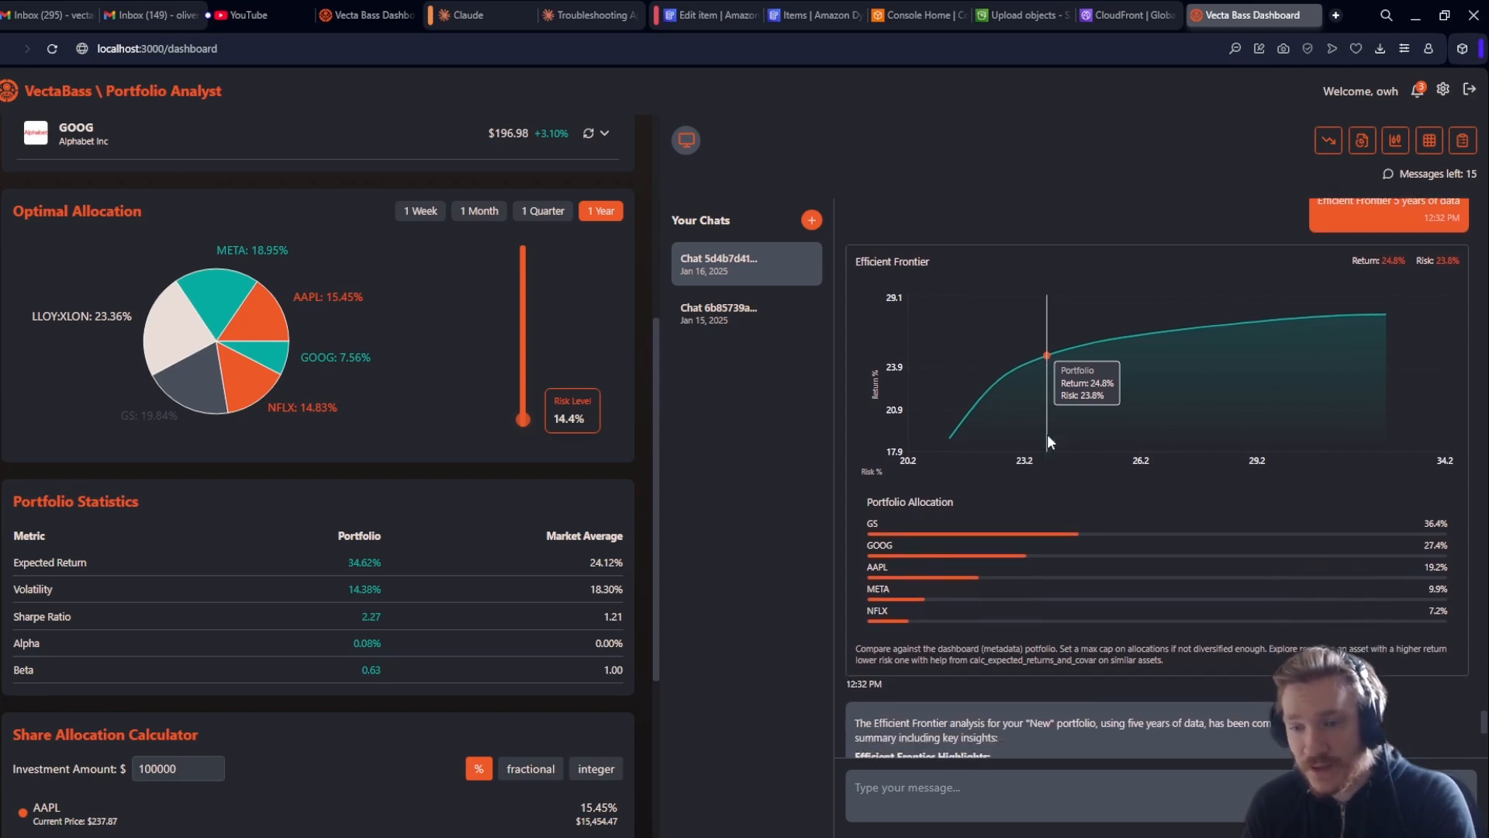
{"action": "scroll", "coordinate": [1047, 439], "scroll_direction": "up", "scroll_amount": 6}
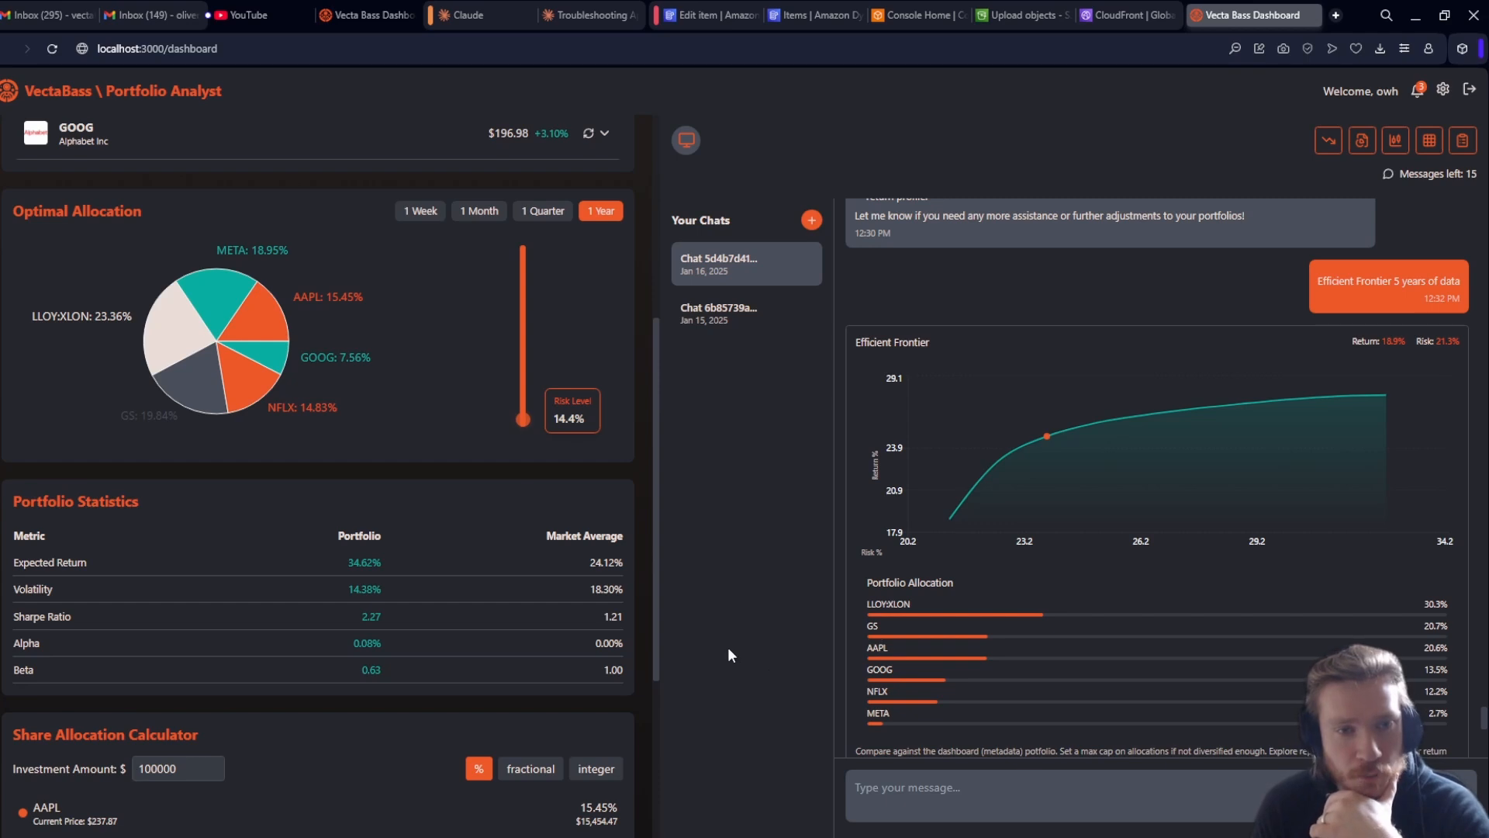
{"action": "scroll", "coordinate": [533, 478], "scroll_direction": "down", "scroll_amount": 4}
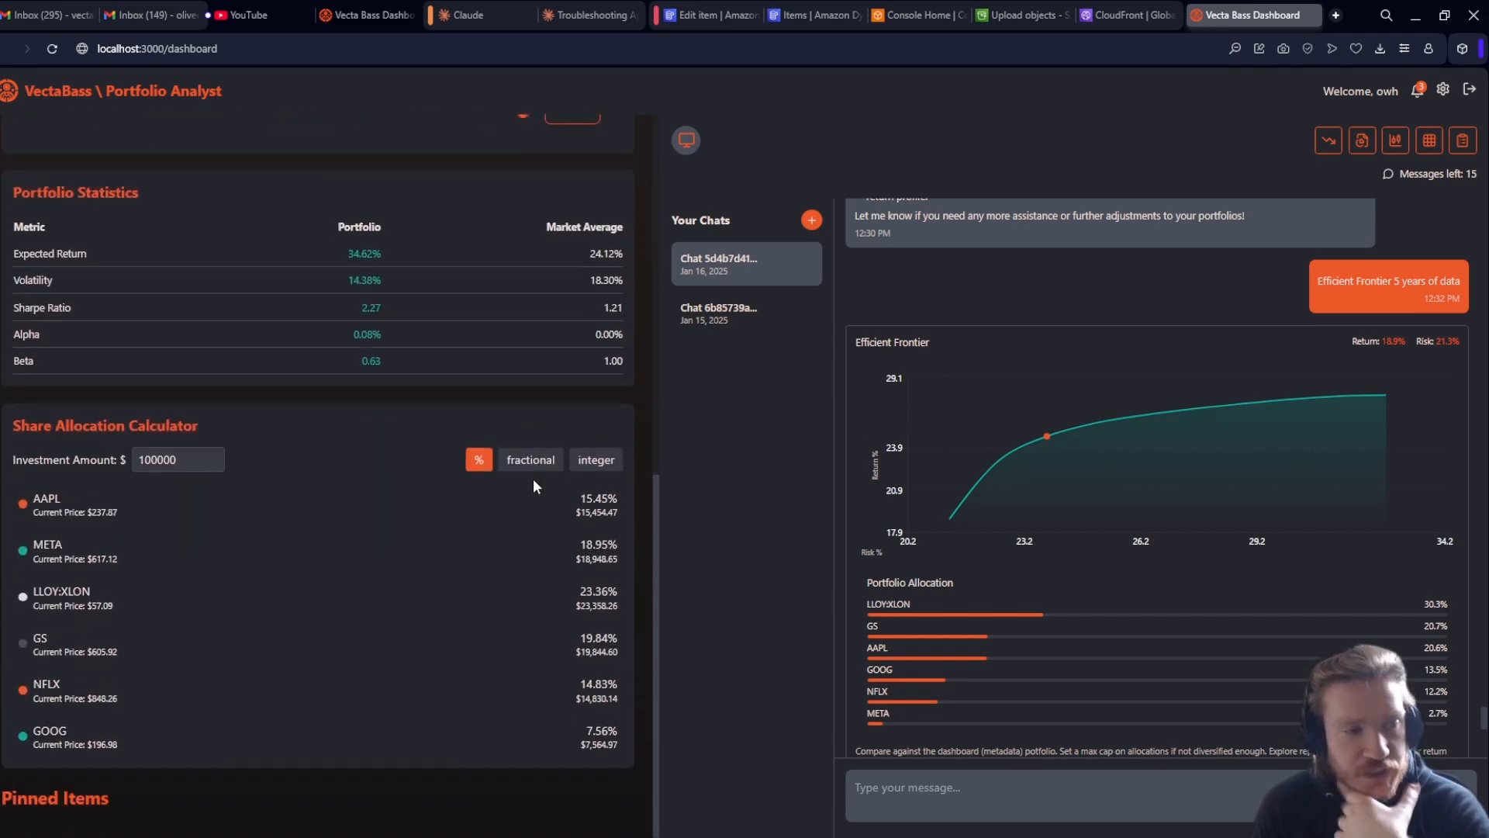
{"action": "scroll", "coordinate": [532, 477], "scroll_direction": "up", "scroll_amount": 3}
{"action": "scroll", "coordinate": [532, 478], "scroll_direction": "up", "scroll_amount": 2}
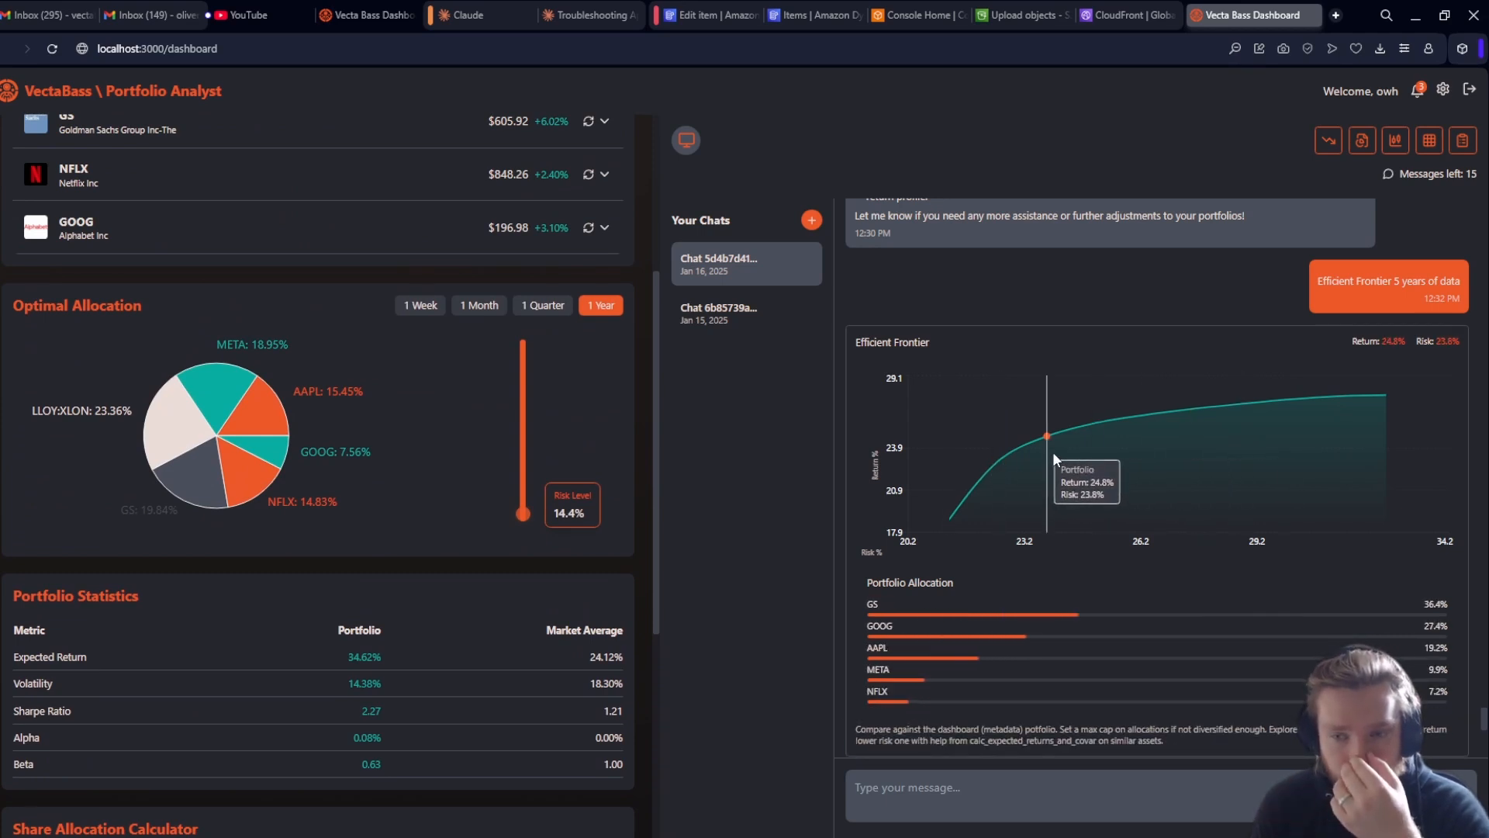
{"action": "scroll", "coordinate": [1054, 452], "scroll_direction": "down", "scroll_amount": 4}
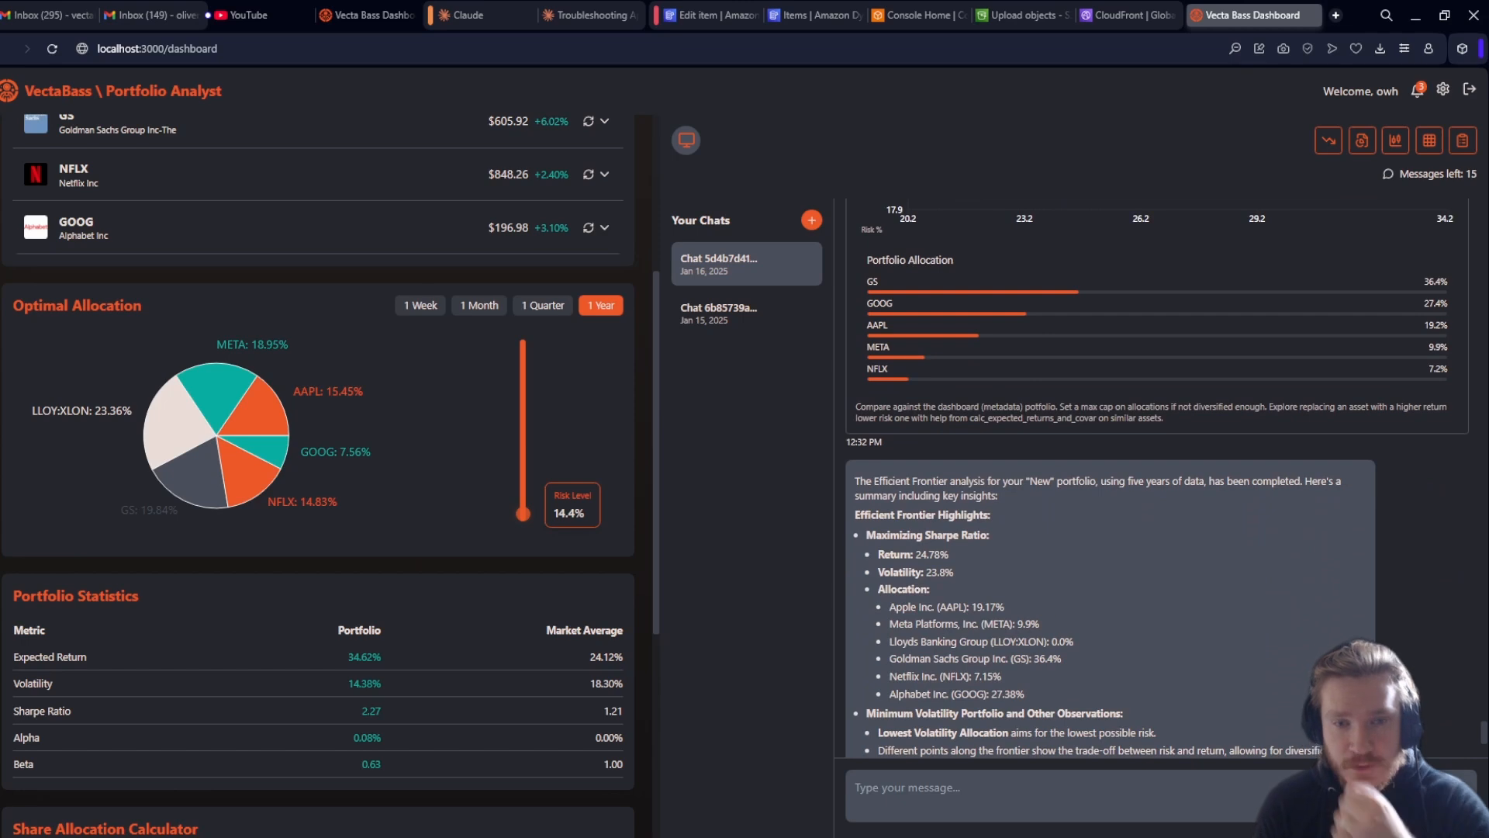
Ask the agent to "Use the dashboard Optimal Allocation to write a client report on this allocation. Include details of how it was constructed in this session".
{"action": "left_click", "coordinate": [1070, 788]}
{"action": "type", "text": "Use"}
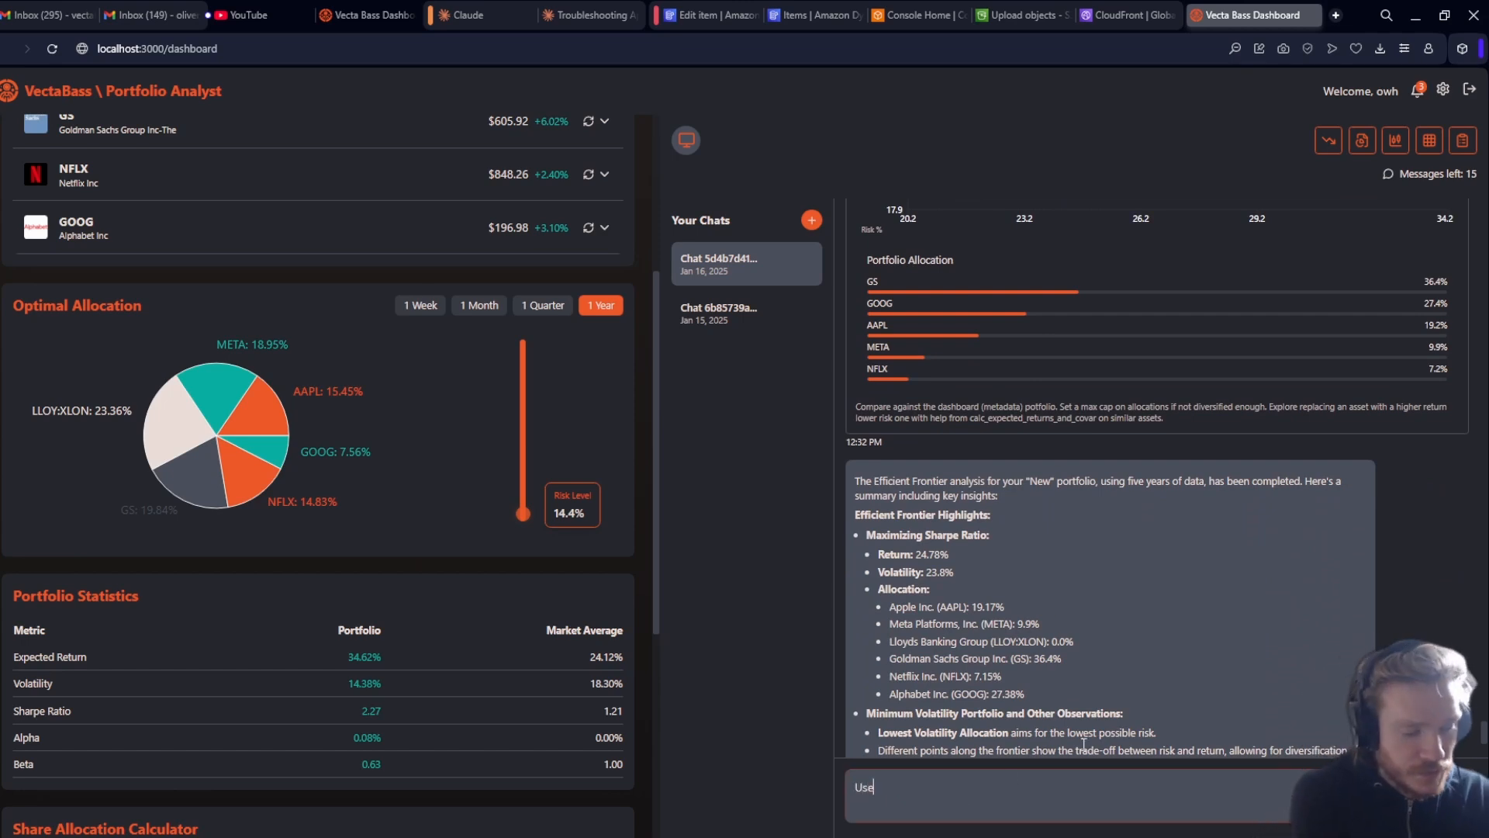
{"action": "type", "text": " the dashboar"}
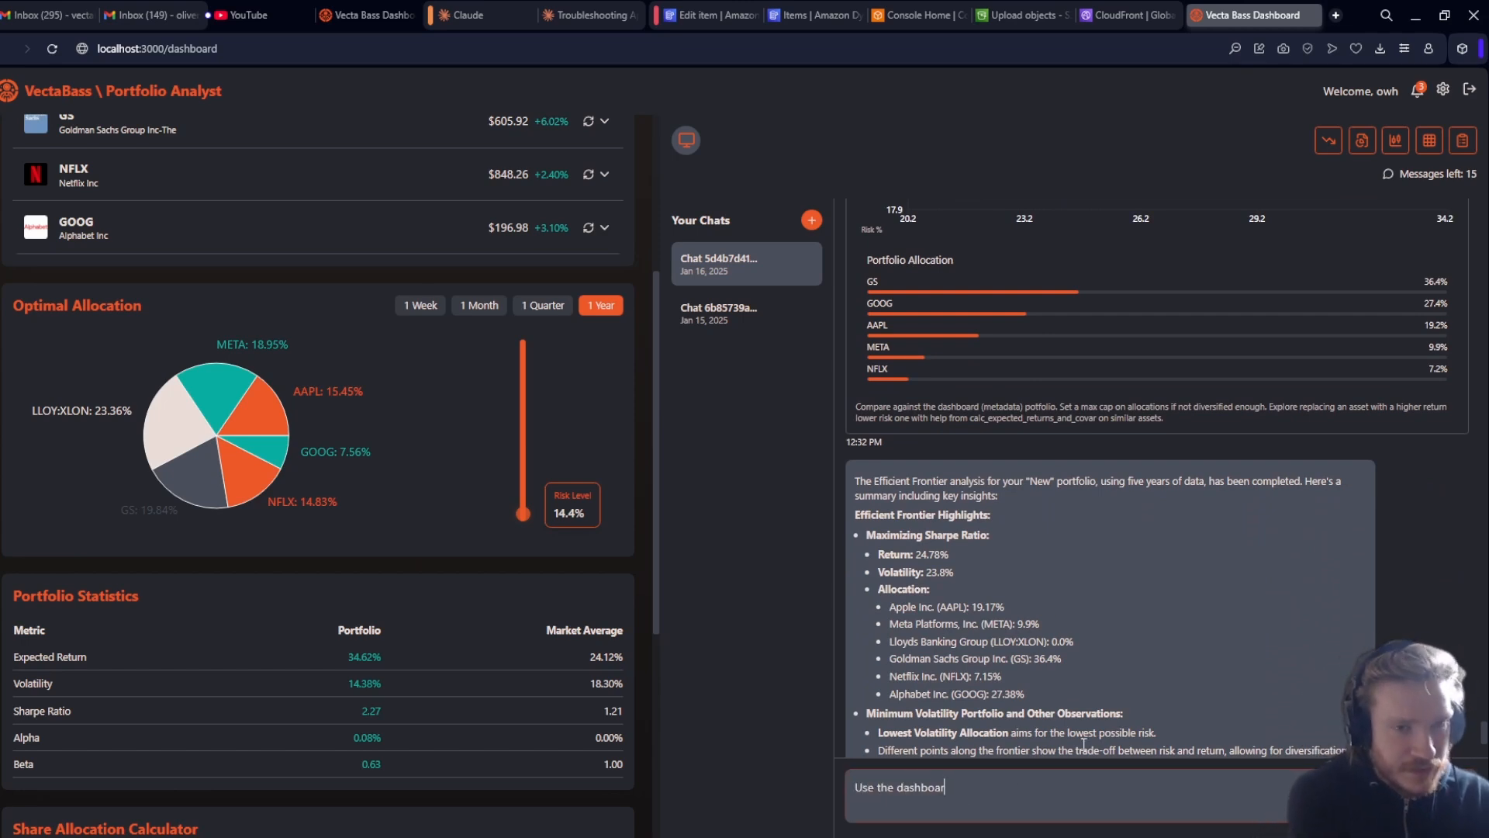
{"action": "type", "text": "d Op"}
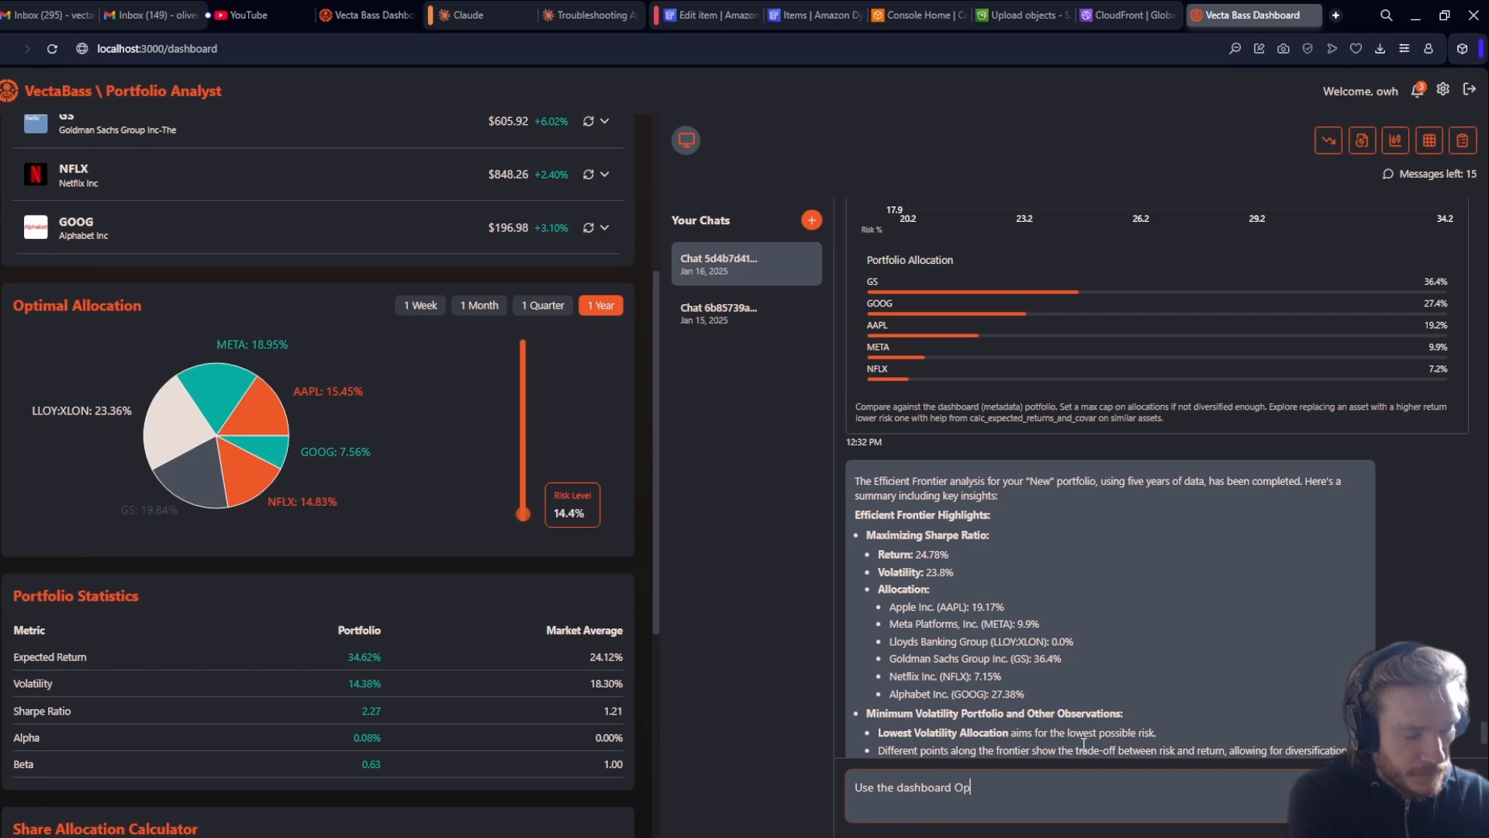
{"action": "type", "text": "timal Allocat"}
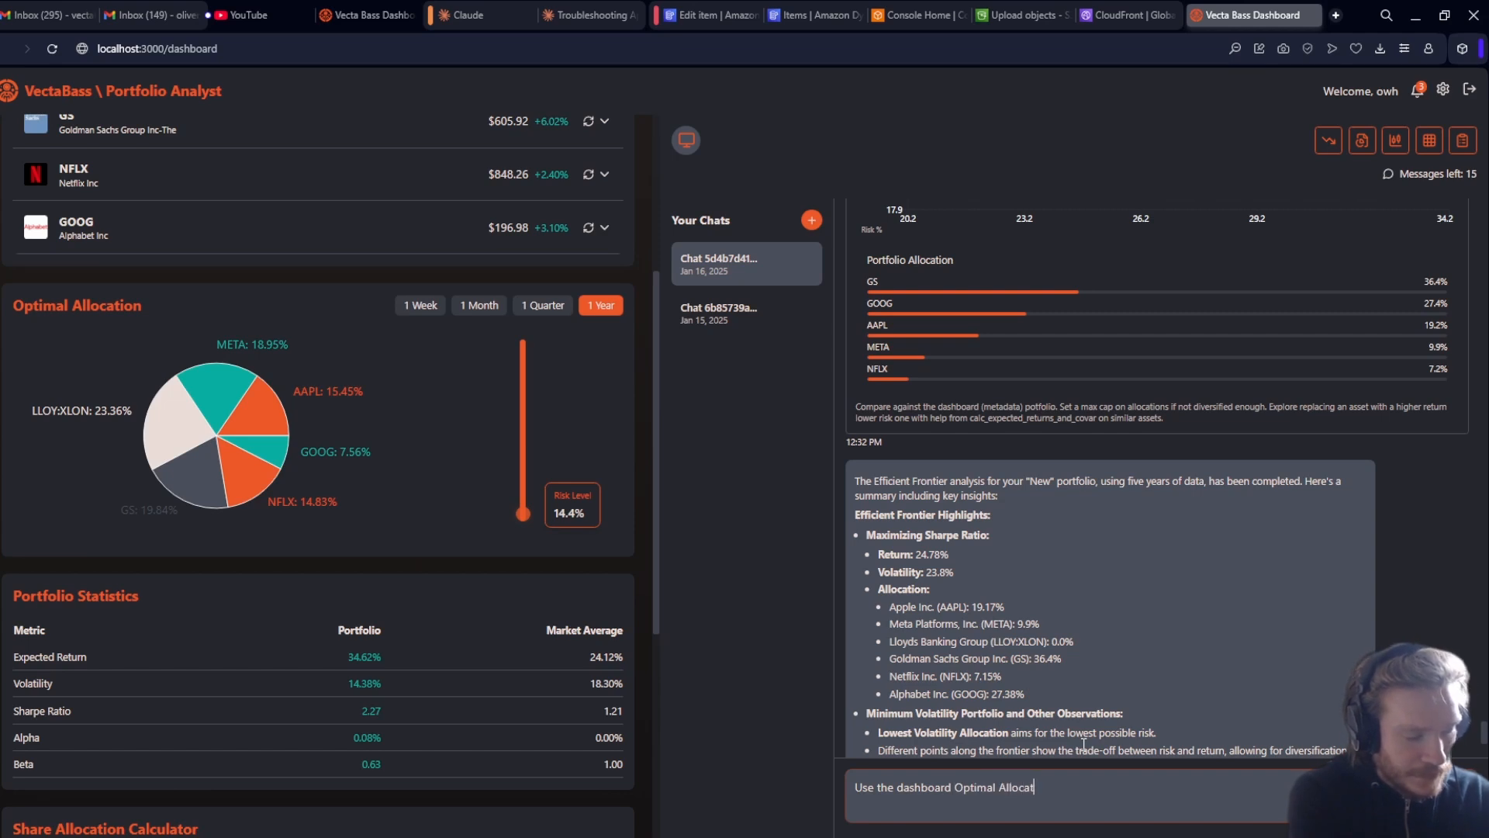
{"action": "type", "text": "ion to write a client report"}
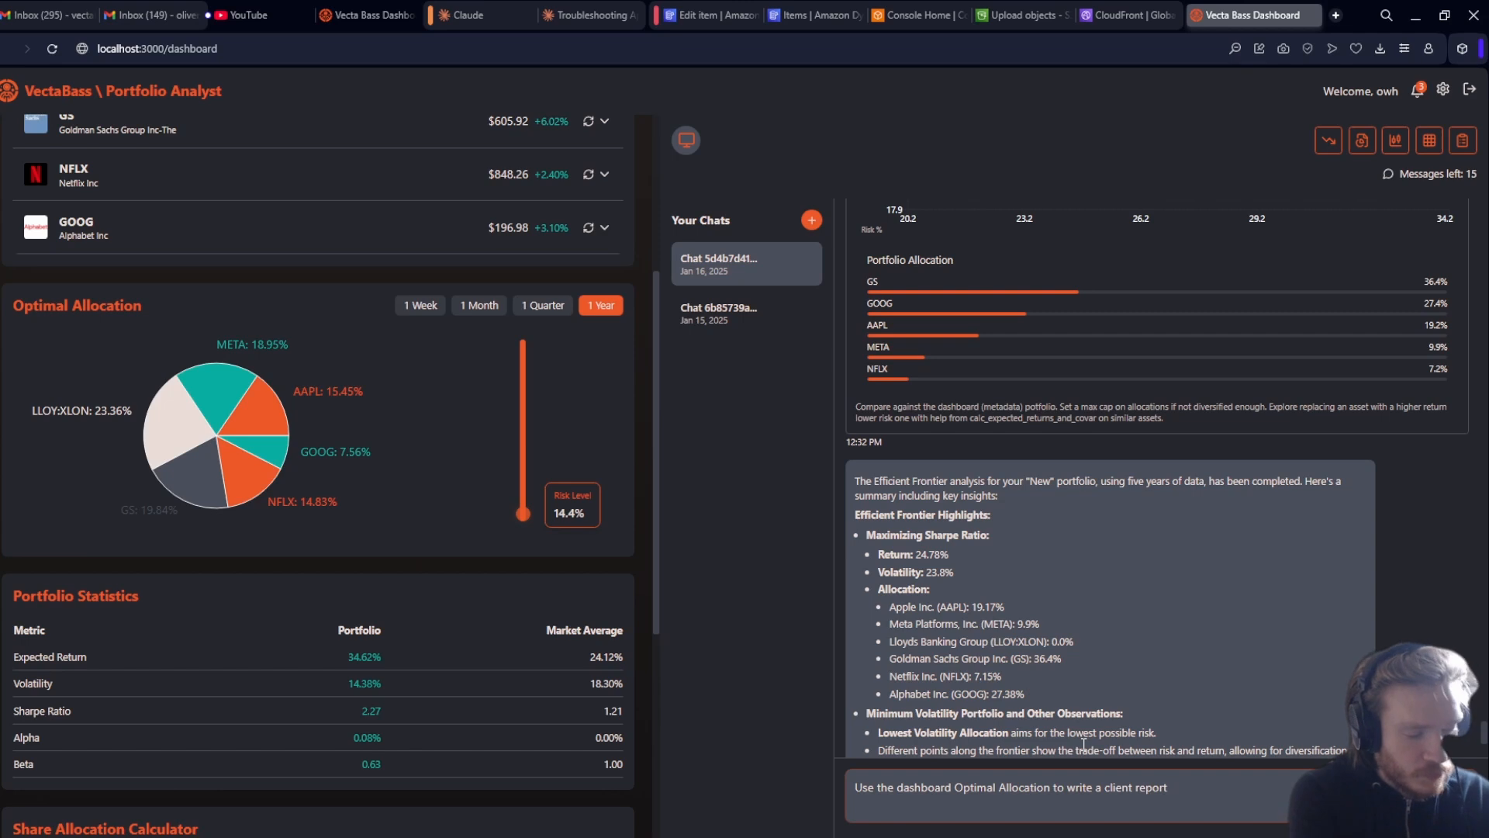
{"action": "type", "text": " on"}
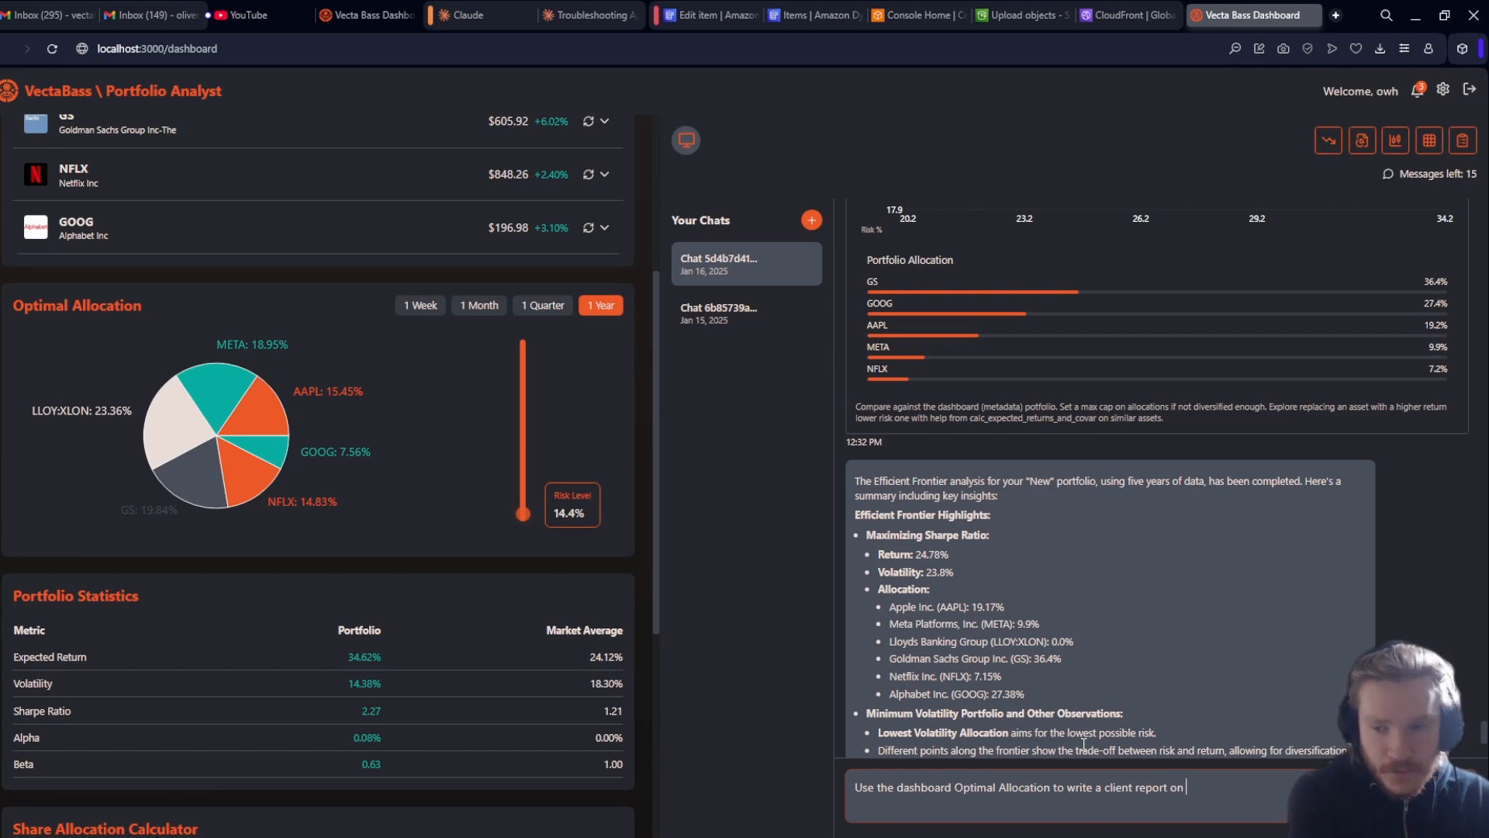
{"action": "type", "text": " this allocatio"}
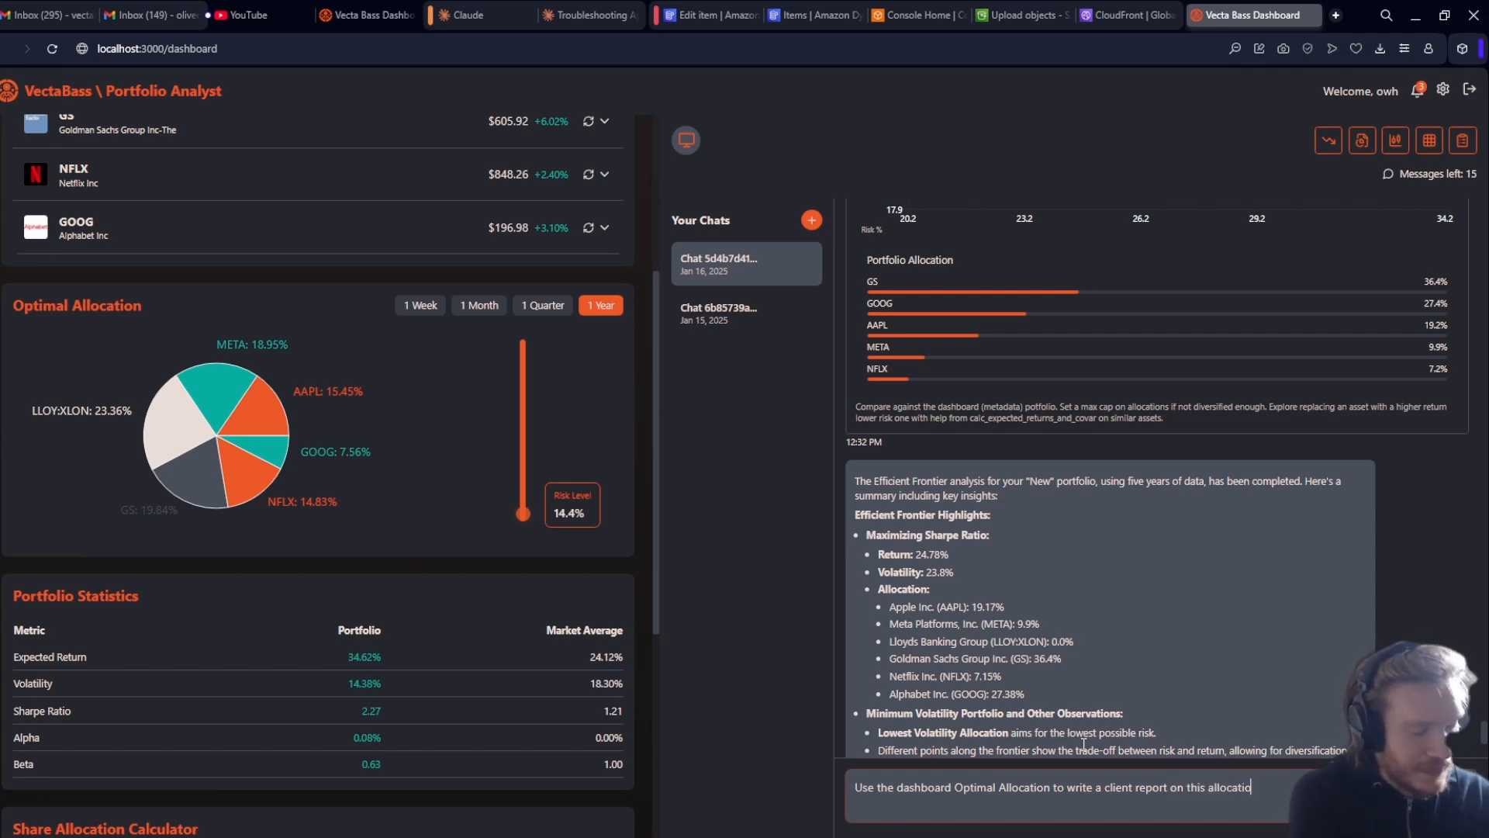
{"action": "type", "text": "n."}
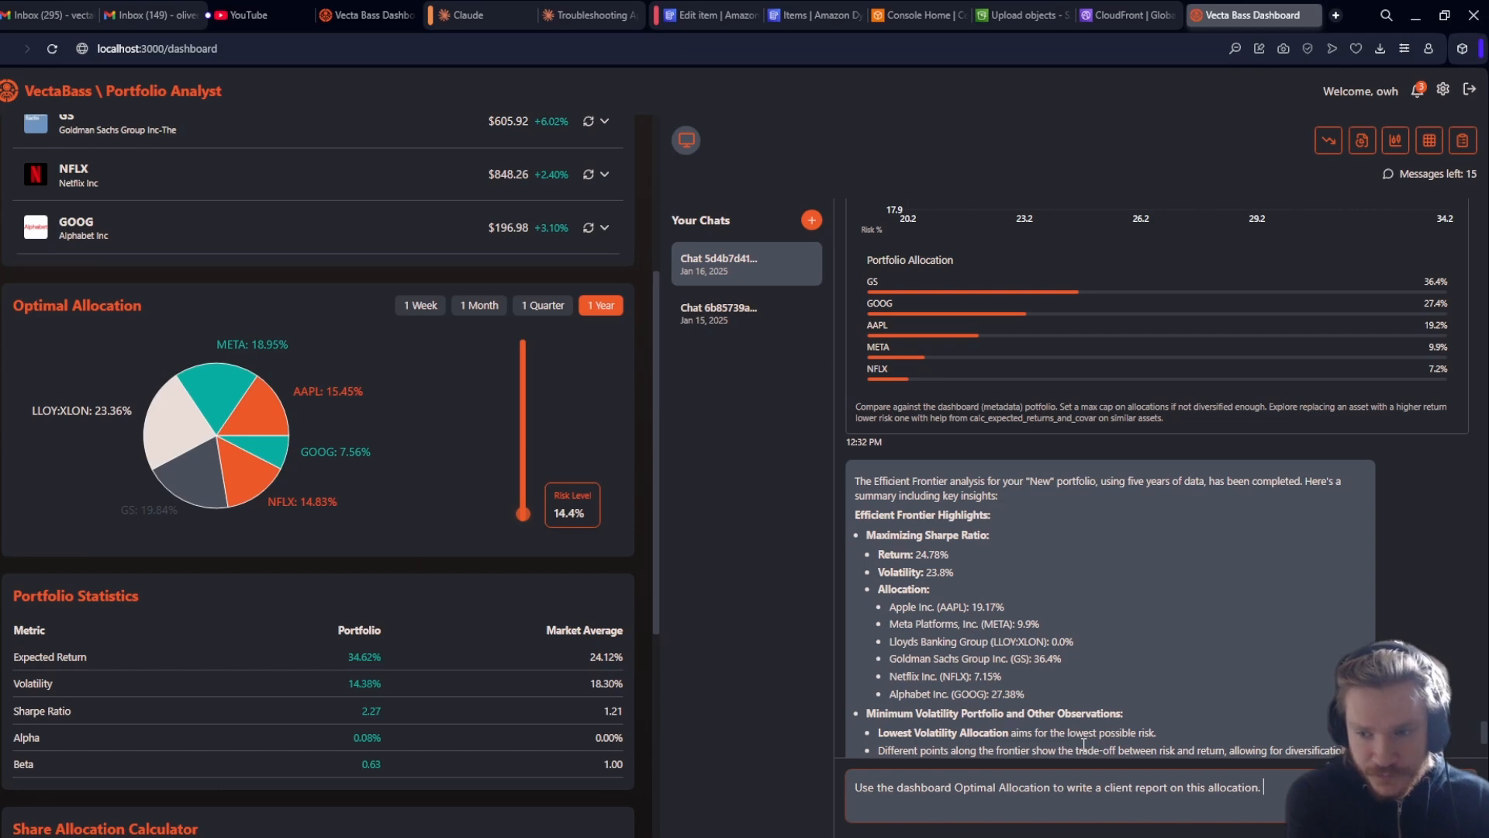
{"action": "type", "text": " Includ"}
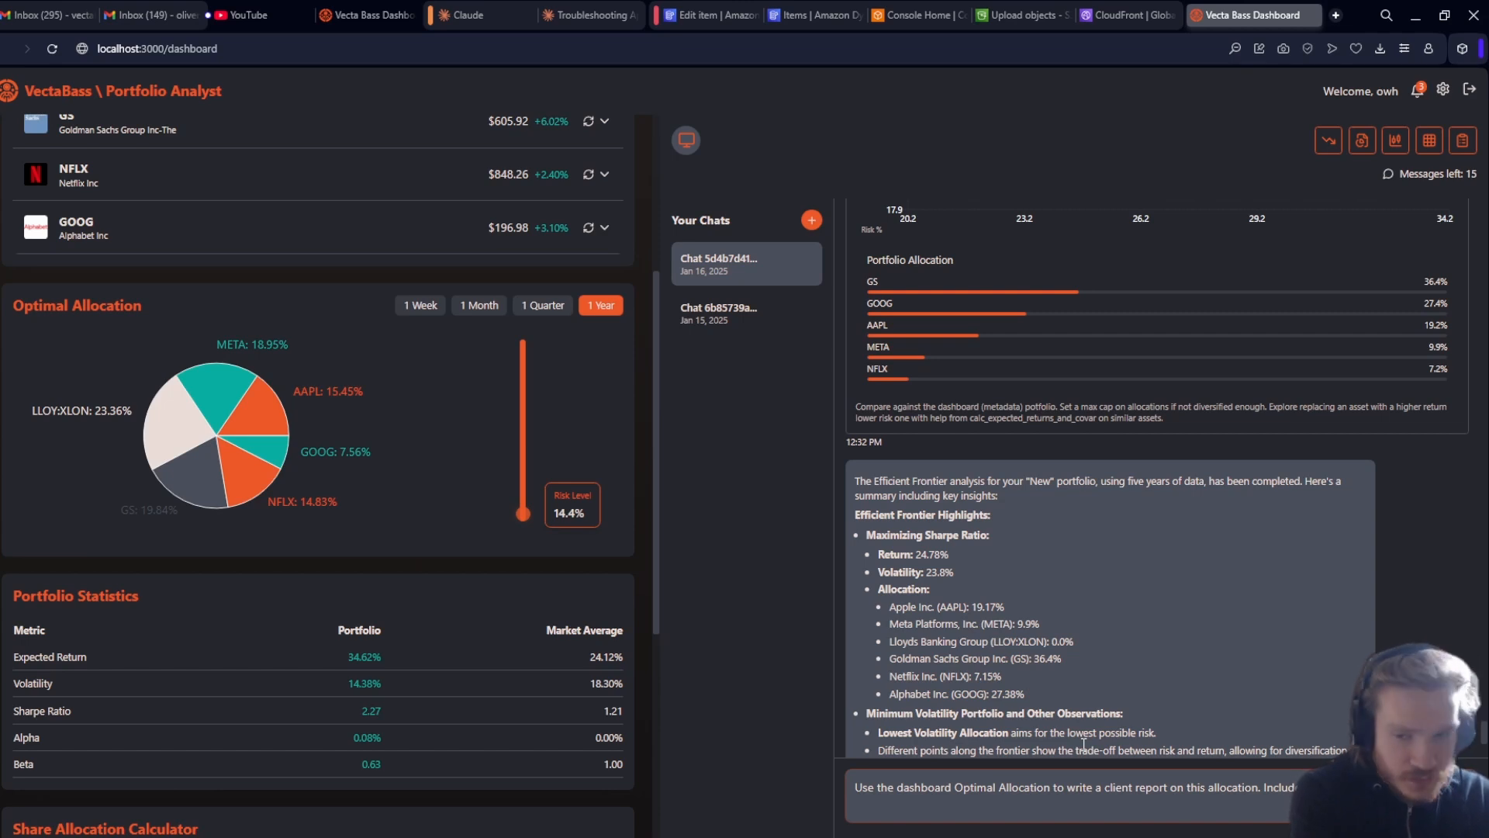
{"action": "type", "text": "constructed in th"}
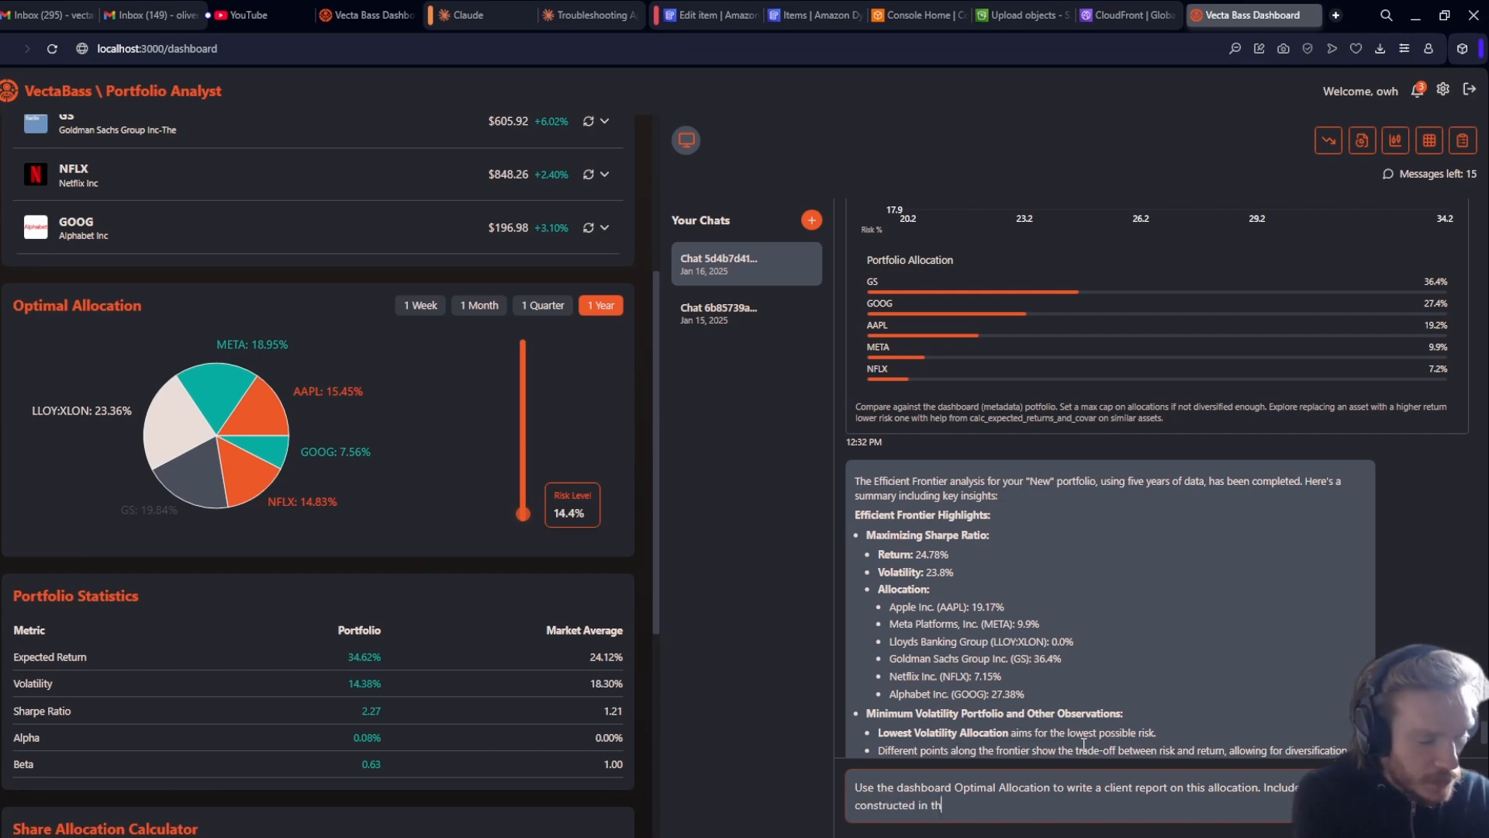
{"action": "type", "text": "is session"}
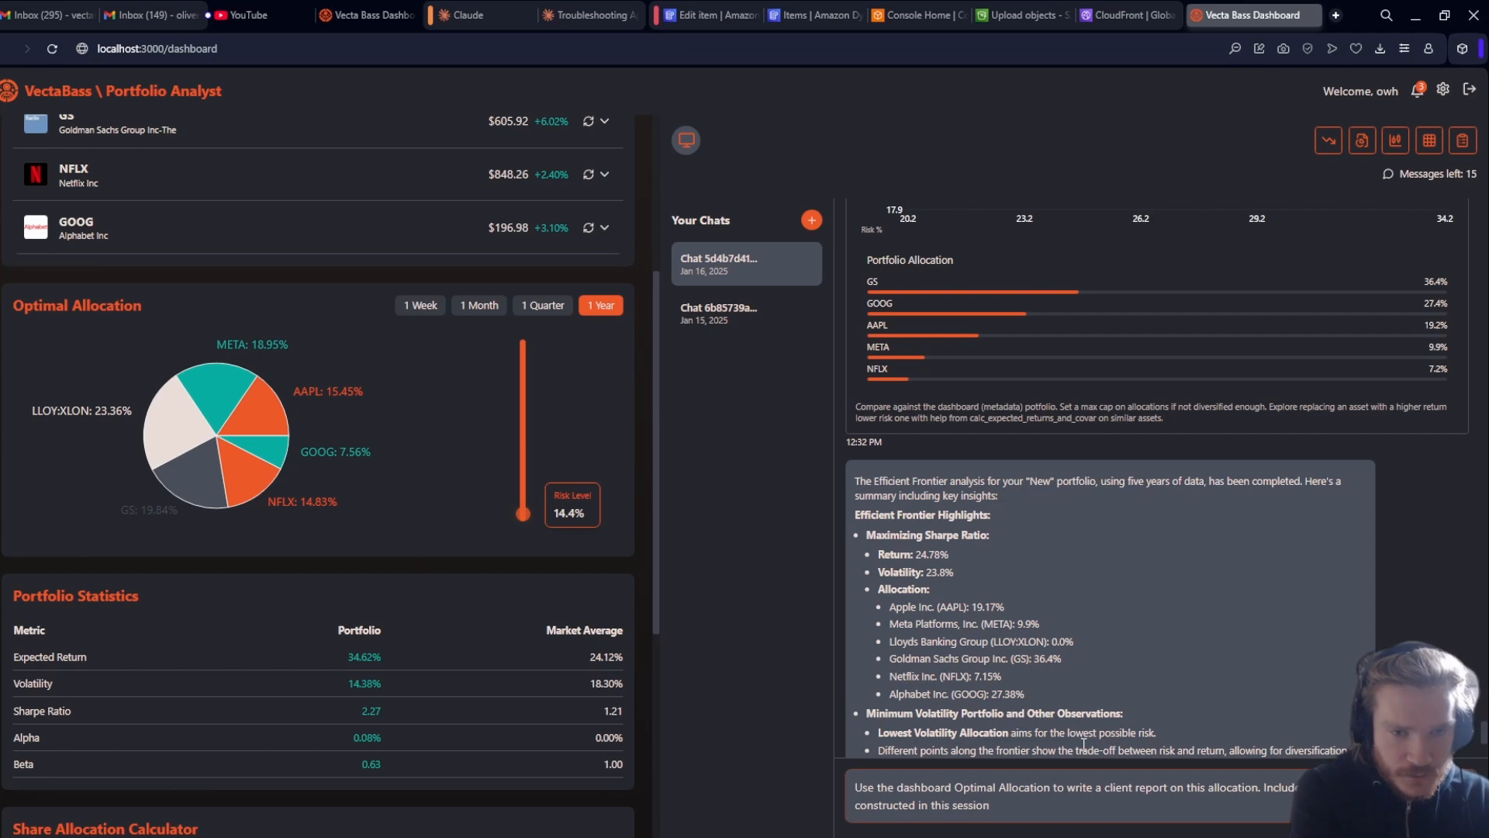
{"action": "key", "text": "Return"}
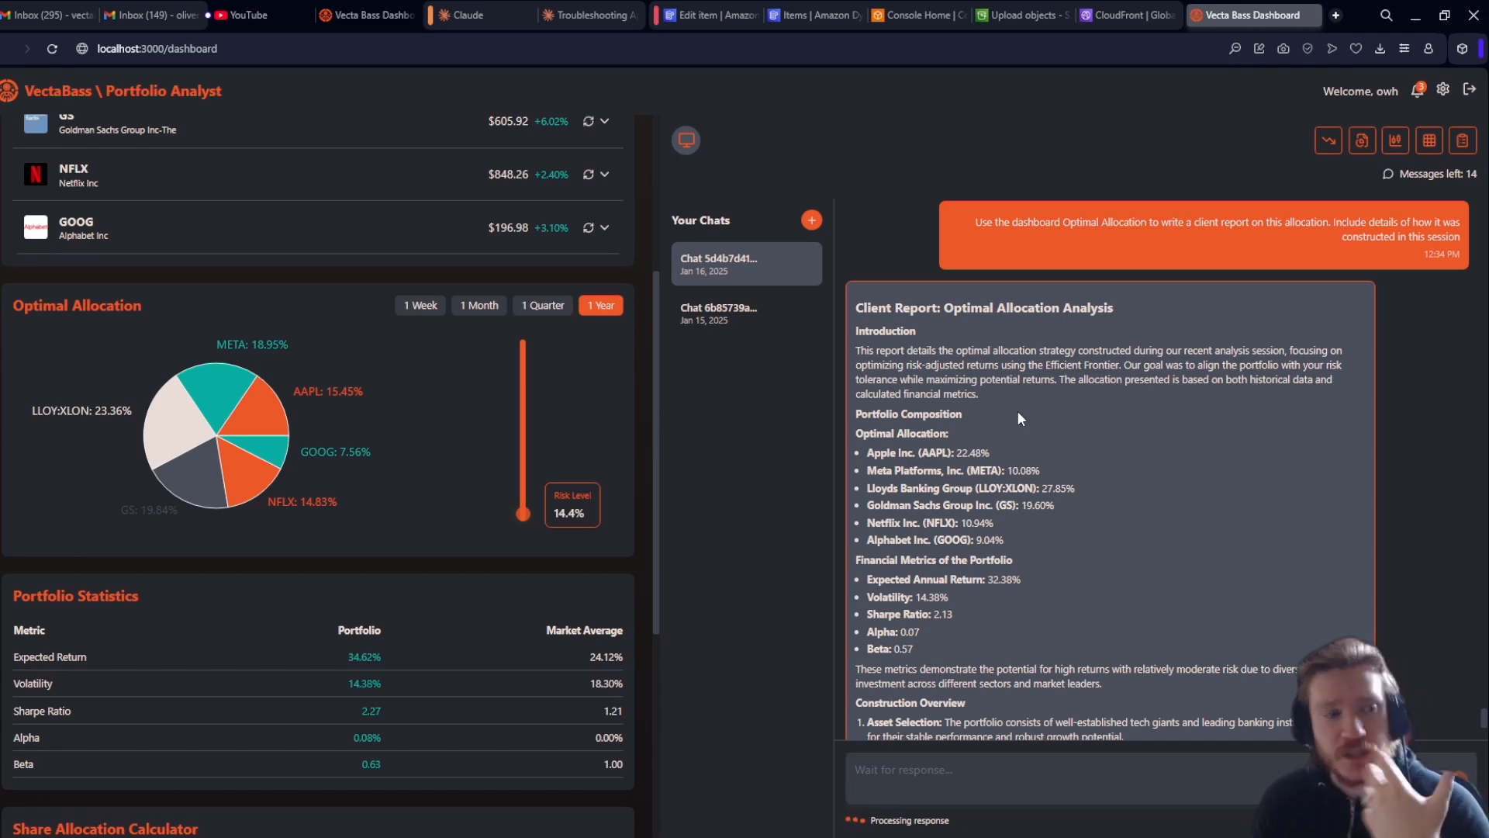
Read the agent's client report from its introduction and portfolio composition through to its recommendations.
{"action": "scroll", "coordinate": [1016, 415], "scroll_direction": "up", "scroll_amount": 10}
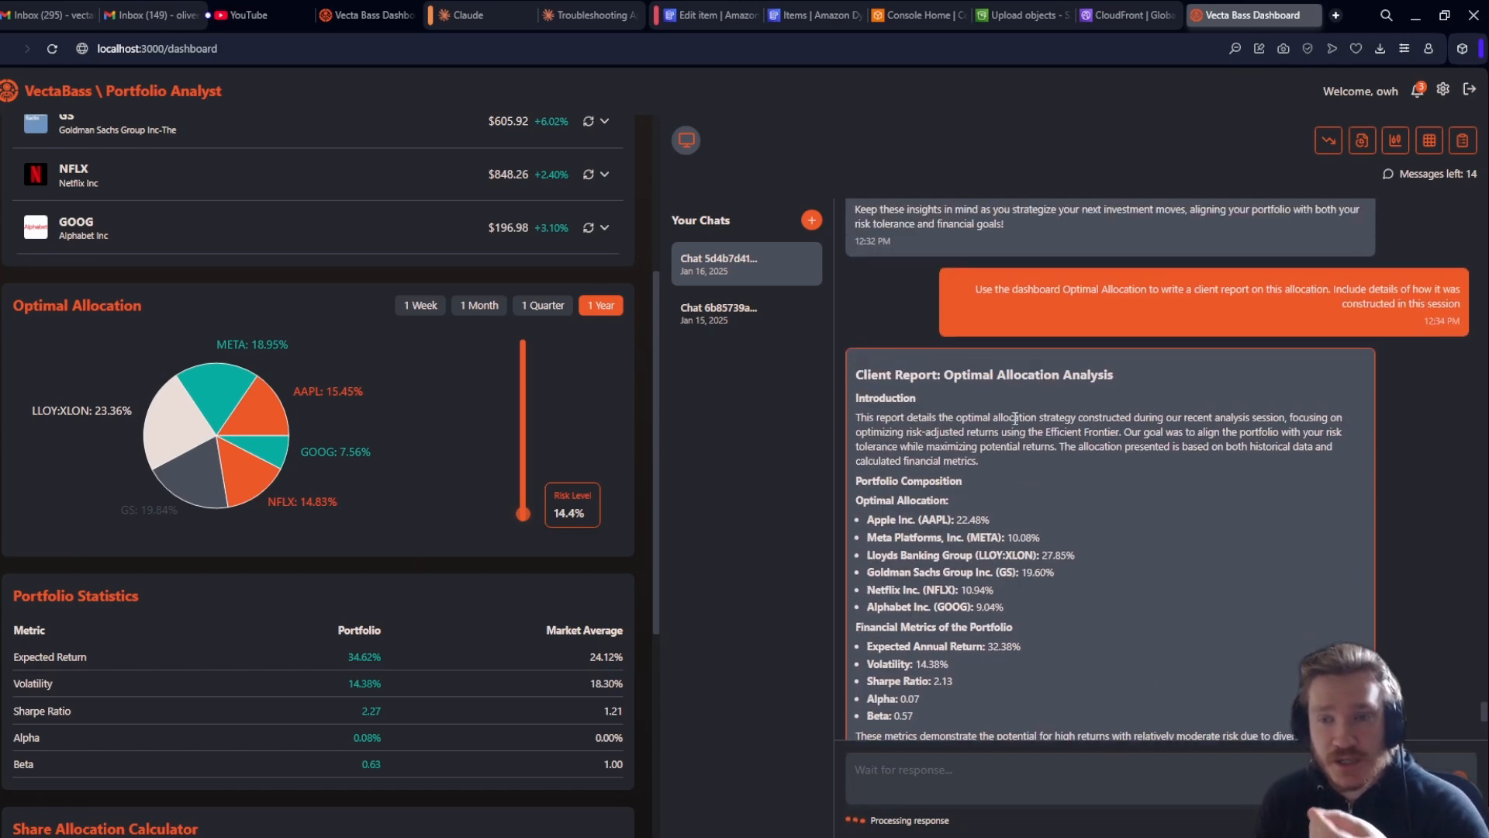
{"action": "scroll", "coordinate": [940, 440], "scroll_direction": "down", "scroll_amount": 2}
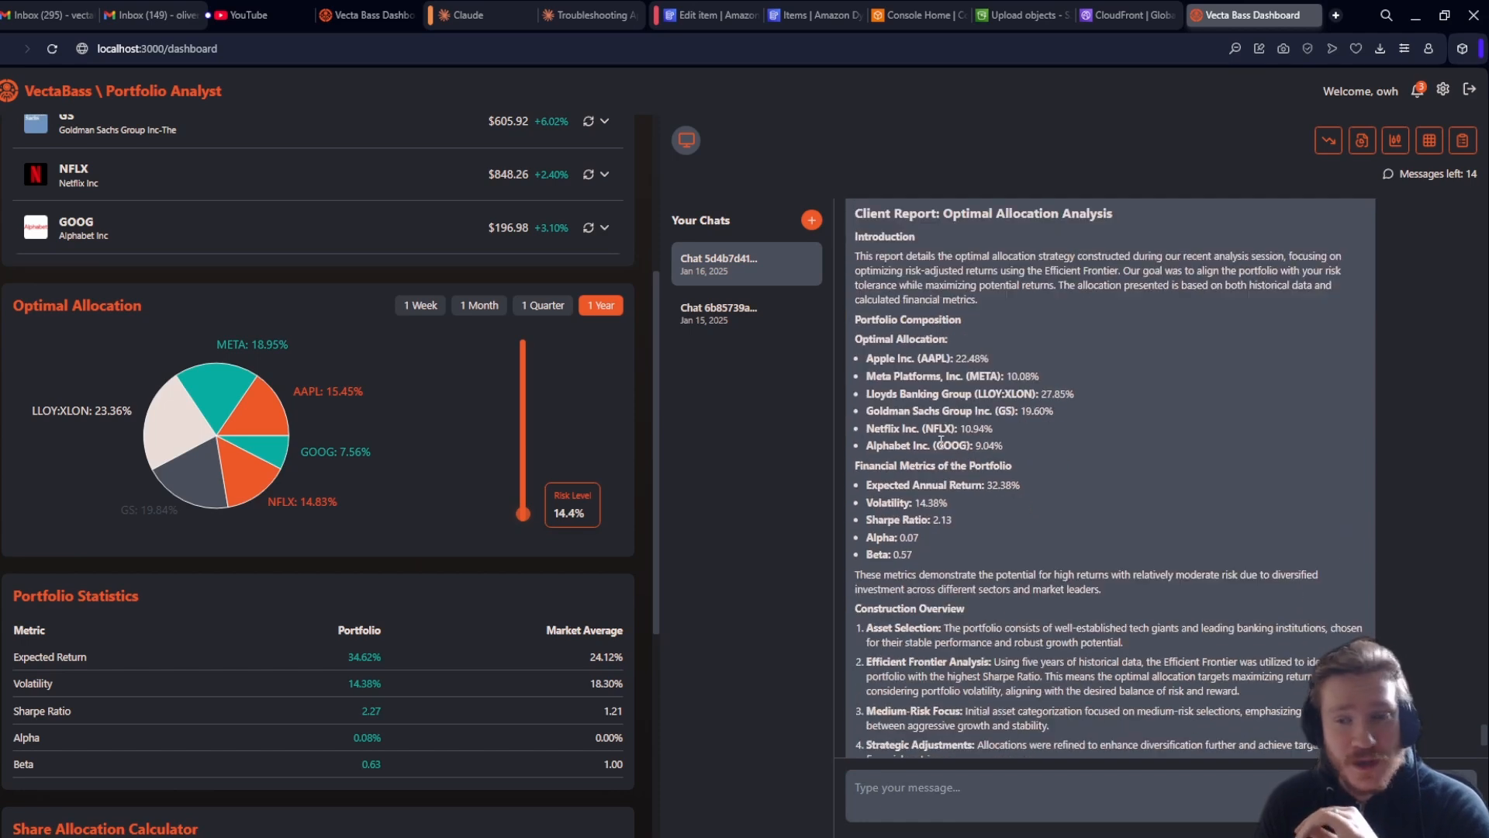
{"action": "scroll", "coordinate": [940, 441], "scroll_direction": "down", "scroll_amount": 3}
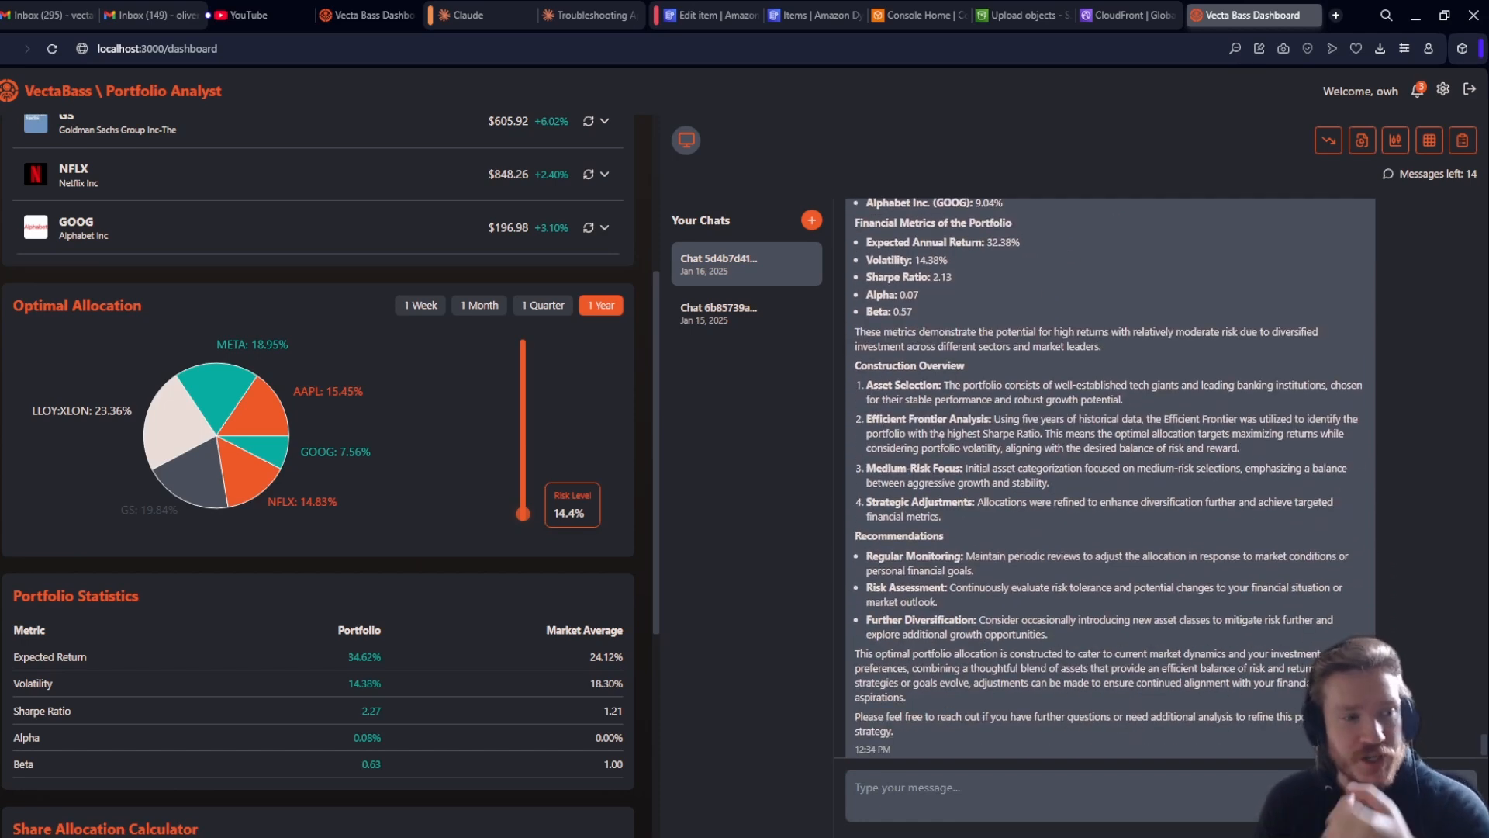
{"action": "scroll", "coordinate": [941, 443], "scroll_direction": "up", "scroll_amount": 4}
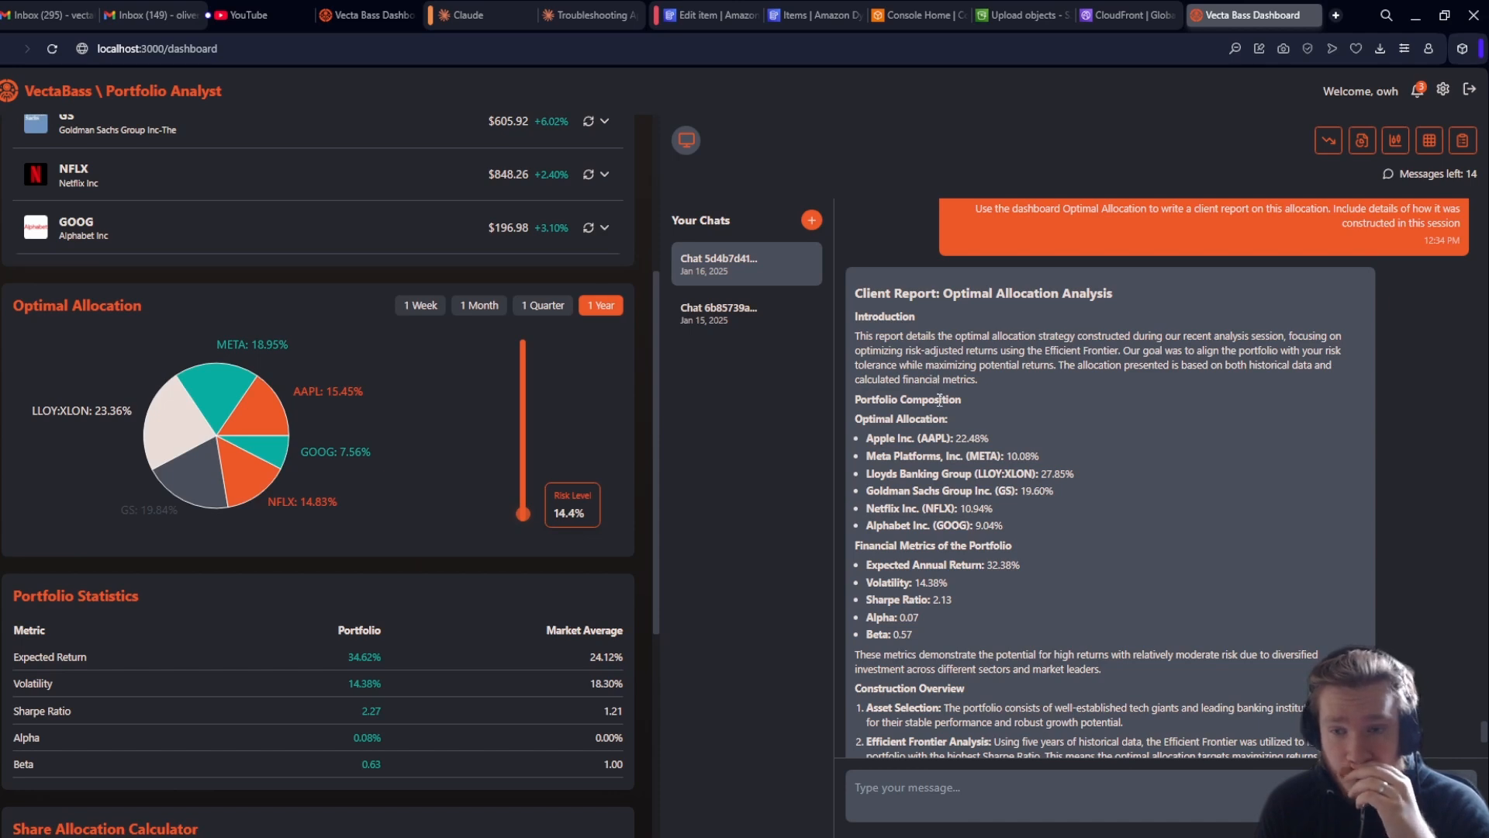
Compare the client report's allocation percentages and financial metrics with the Efficient Frontier allocation earlier in the chat.
{"action": "scroll", "coordinate": [968, 437], "scroll_direction": "down", "scroll_amount": 1}
{"action": "scroll", "coordinate": [967, 437], "scroll_direction": "up", "scroll_amount": 10}
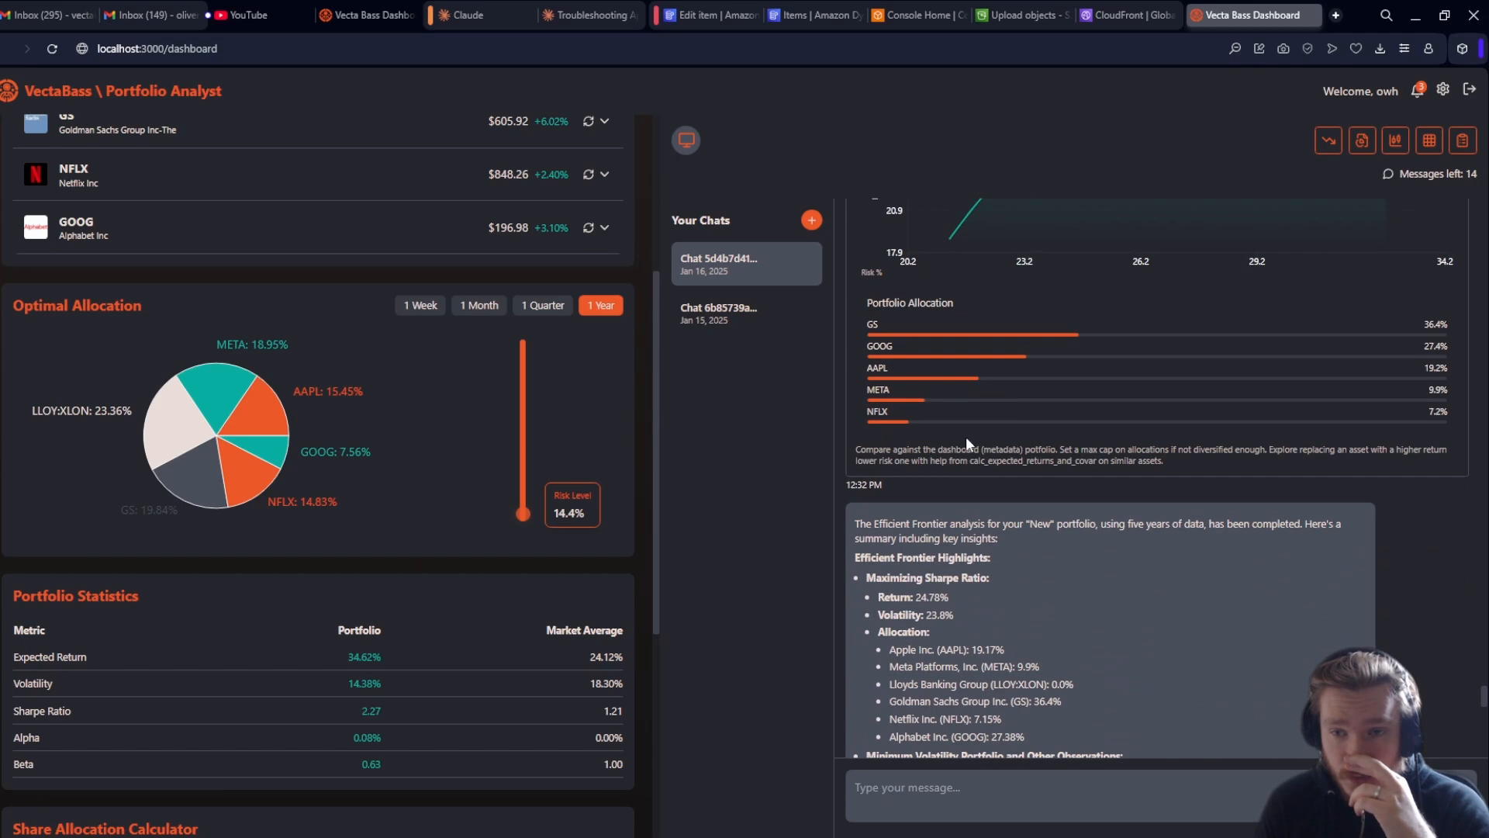
{"action": "scroll", "coordinate": [965, 437], "scroll_direction": "down", "scroll_amount": 9}
{"action": "scroll", "coordinate": [966, 440], "scroll_direction": "down", "scroll_amount": 3}
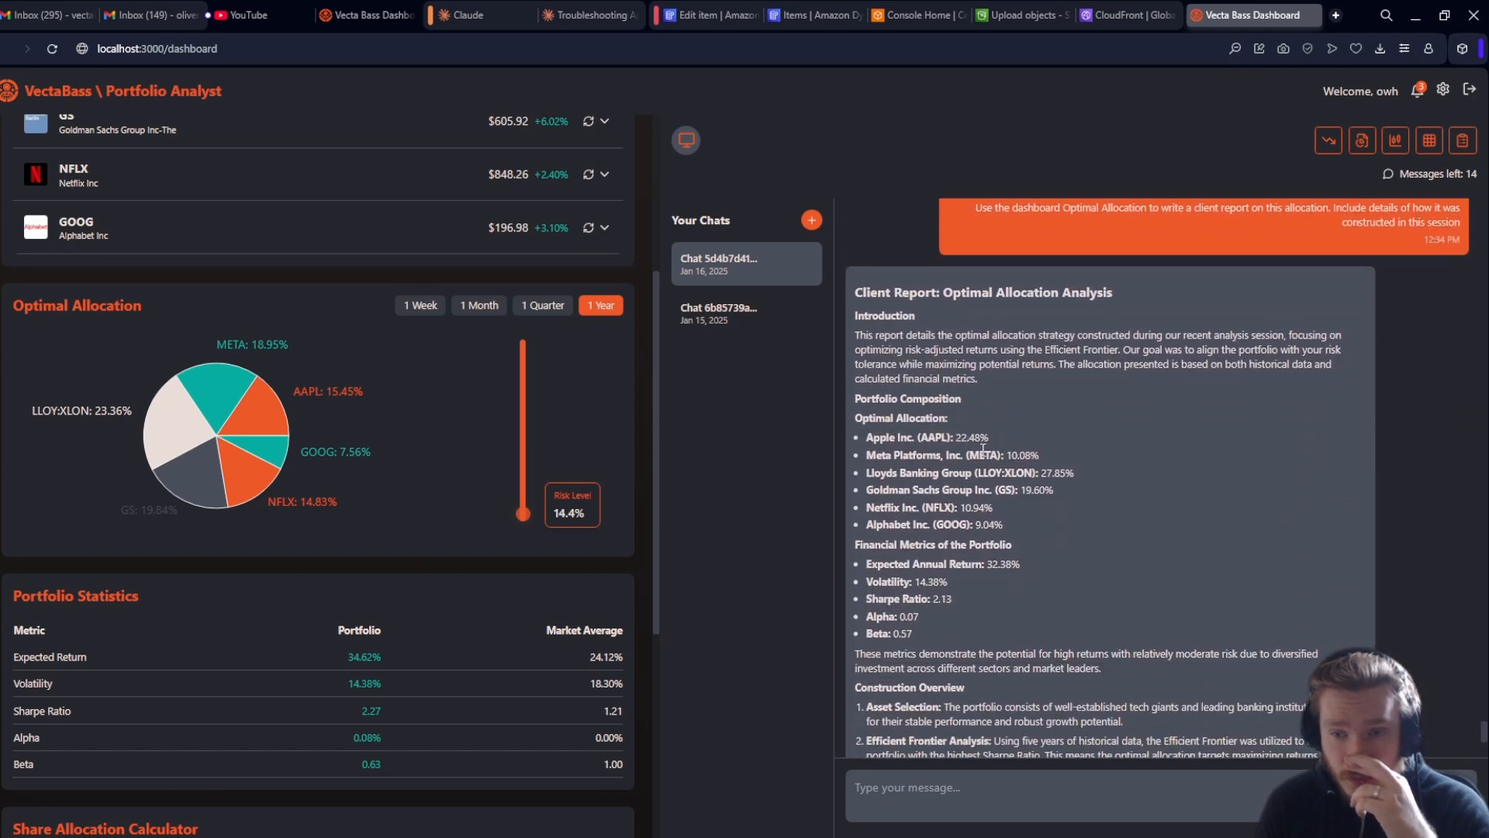
{"action": "scroll", "coordinate": [1002, 449], "scroll_direction": "down", "scroll_amount": 1}
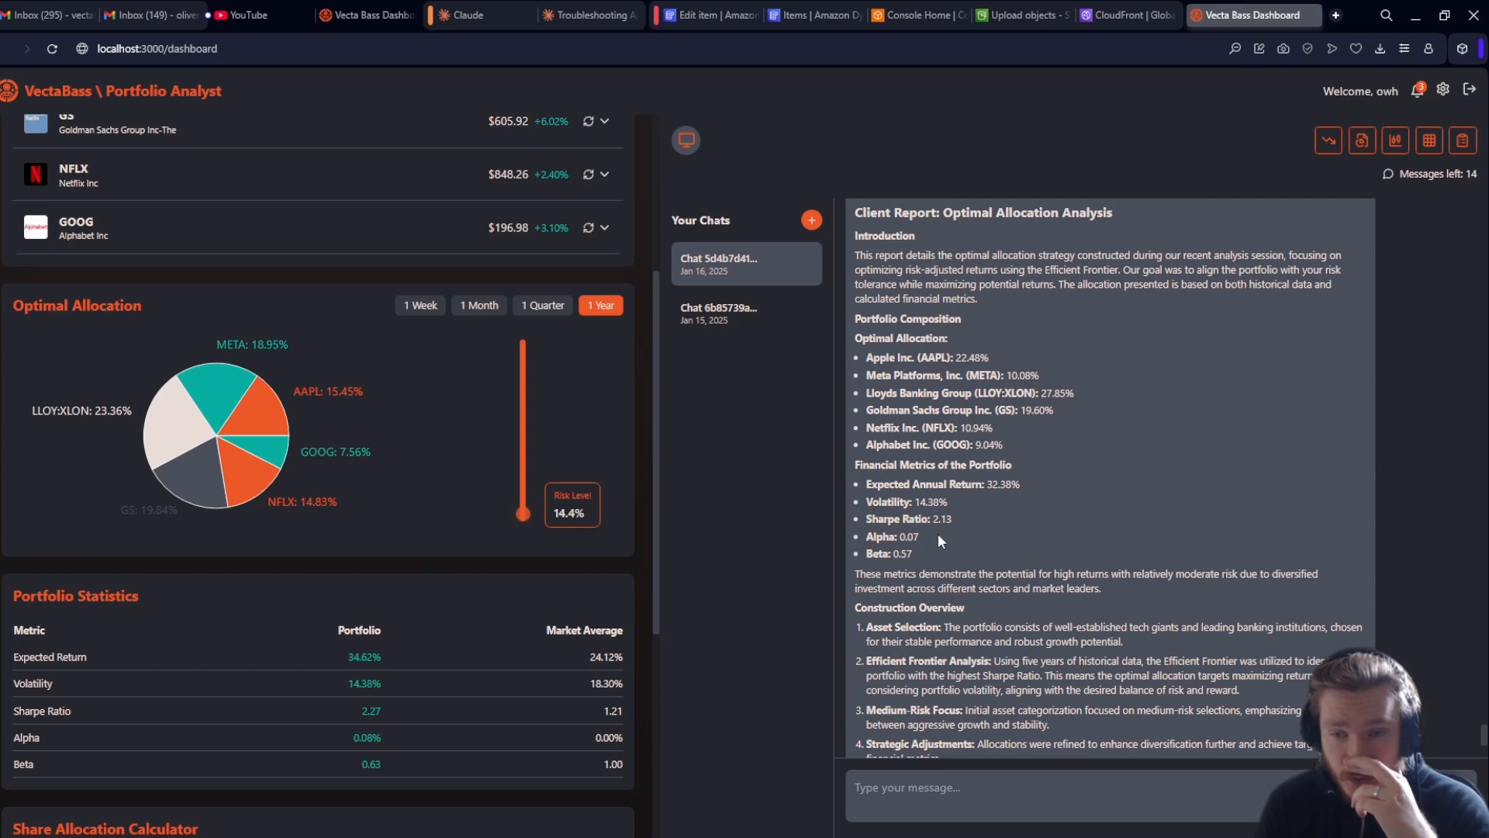
{"action": "scroll", "coordinate": [938, 535], "scroll_direction": "up", "scroll_amount": 9}
{"action": "scroll", "coordinate": [938, 536], "scroll_direction": "down", "scroll_amount": 8}
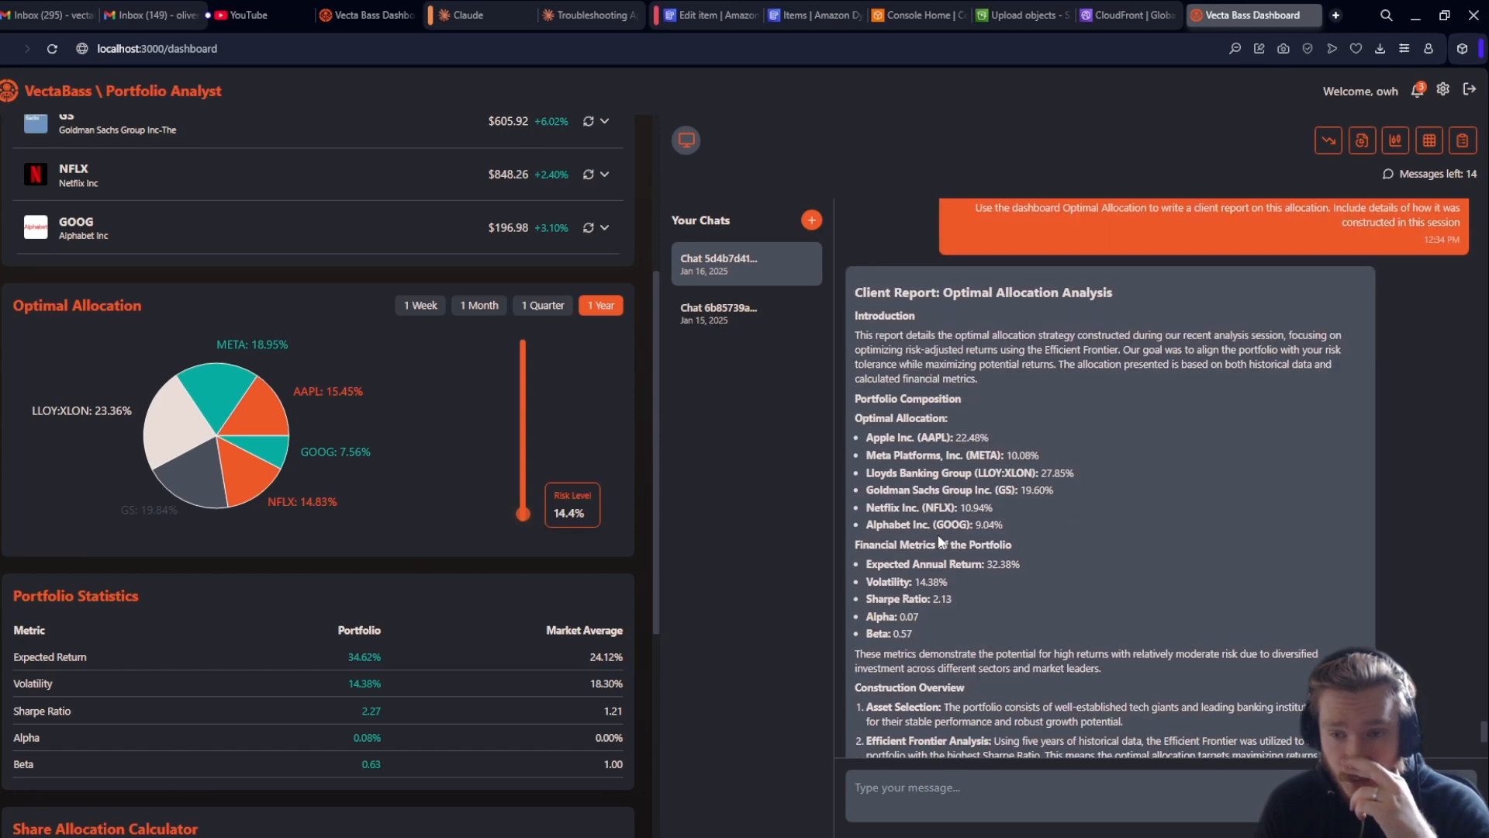
Check the report's construction overview and recommendations against the agent's earlier Efficient Frontier summary.
{"action": "scroll", "coordinate": [939, 540], "scroll_direction": "down", "scroll_amount": 4}
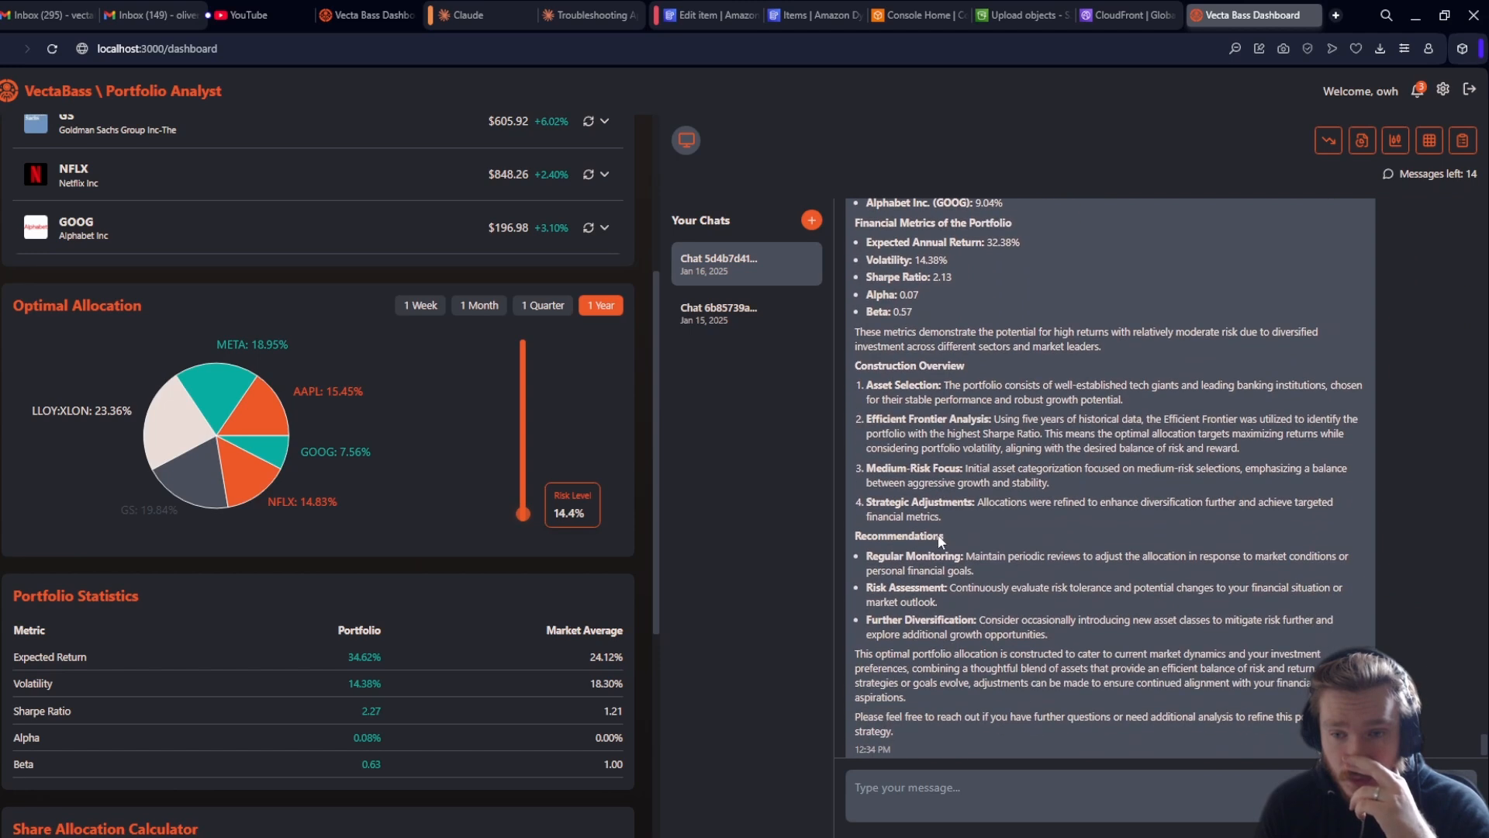
{"action": "scroll", "coordinate": [938, 533], "scroll_direction": "down", "scroll_amount": 1}
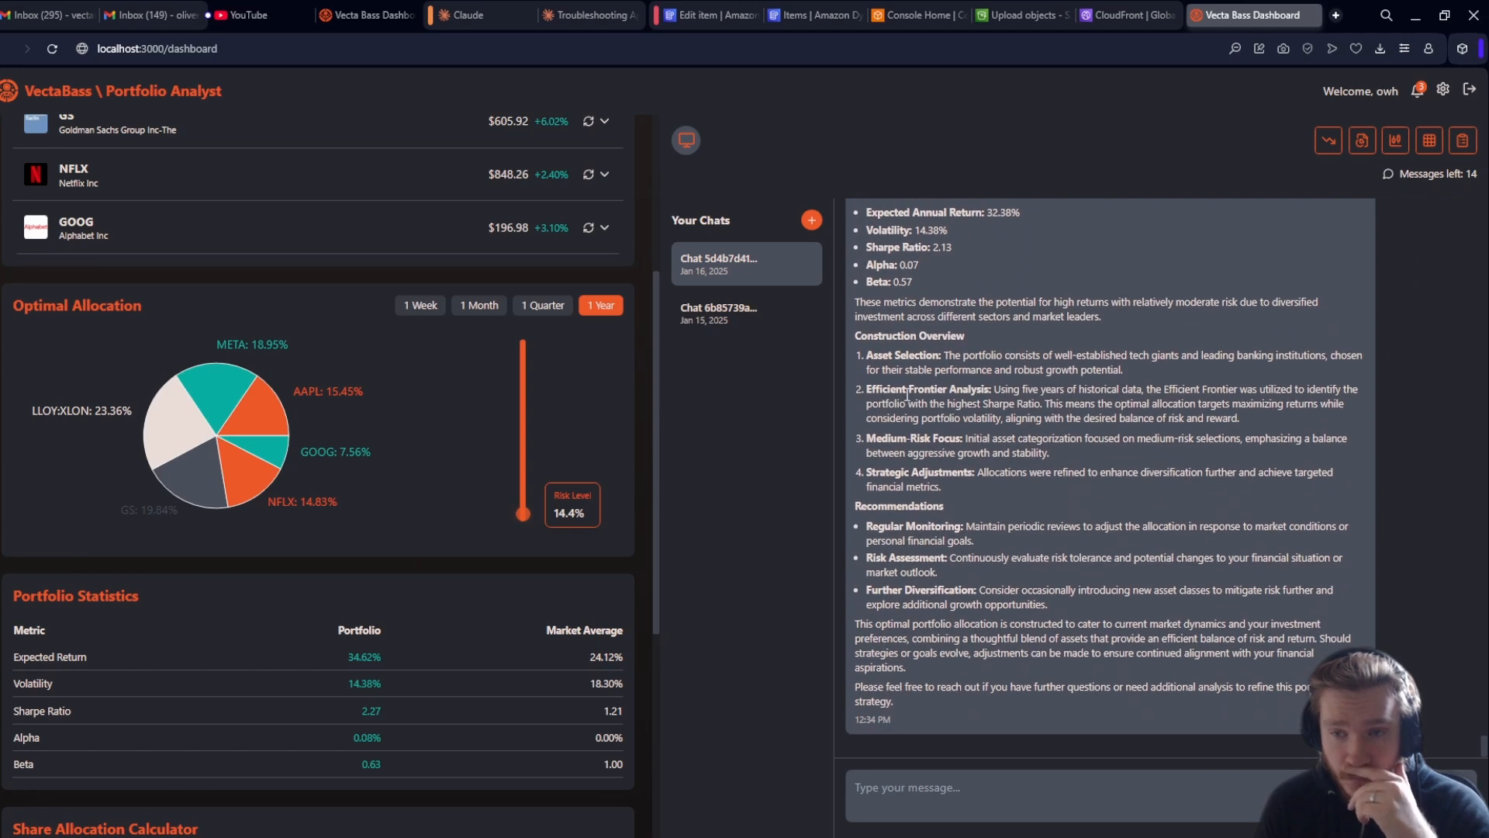
{"action": "scroll", "coordinate": [922, 479], "scroll_direction": "up", "scroll_amount": 6}
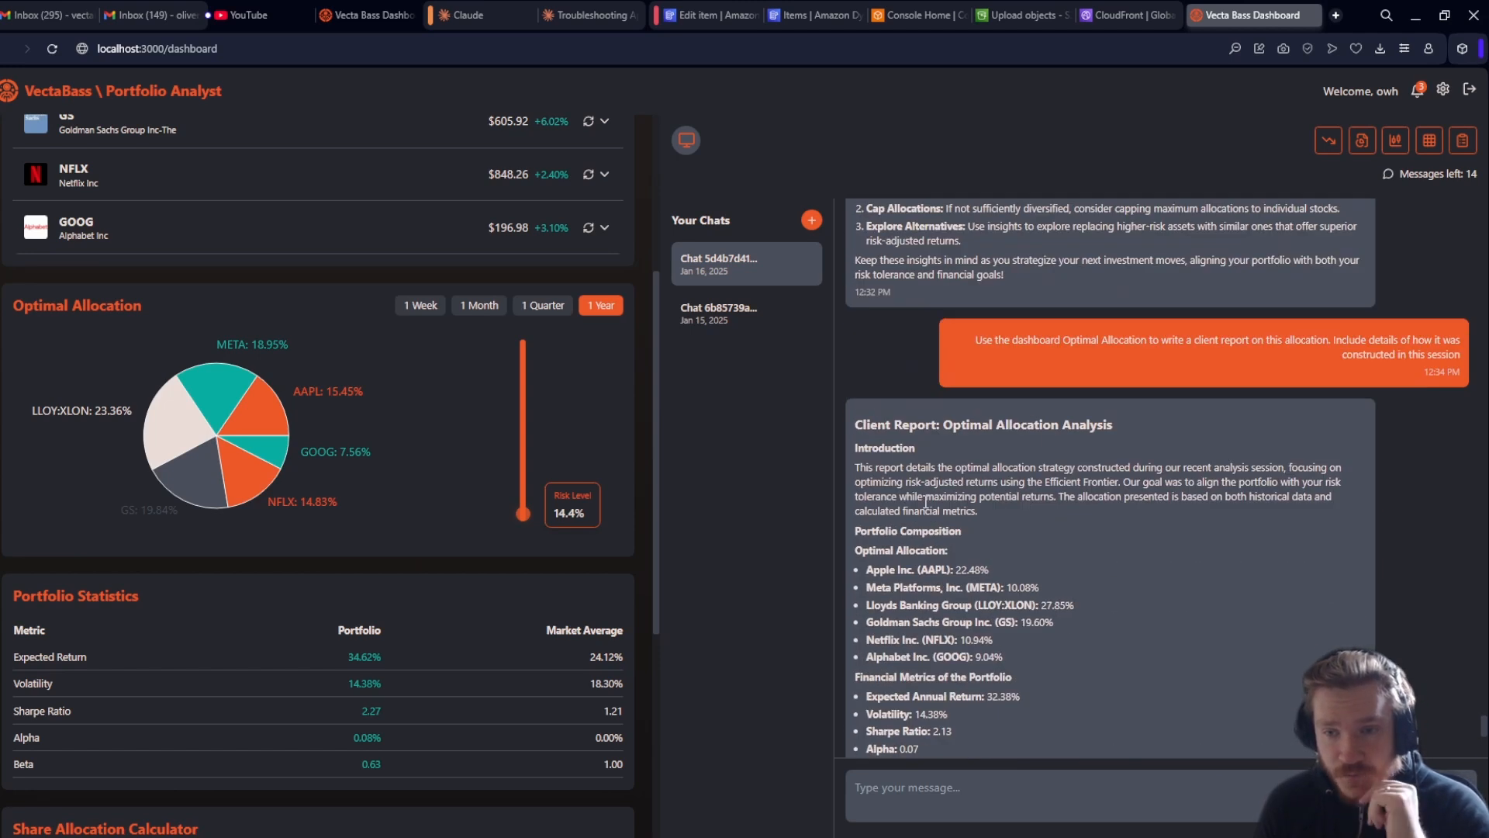
{"action": "scroll", "coordinate": [940, 555], "scroll_direction": "up", "scroll_amount": 4}
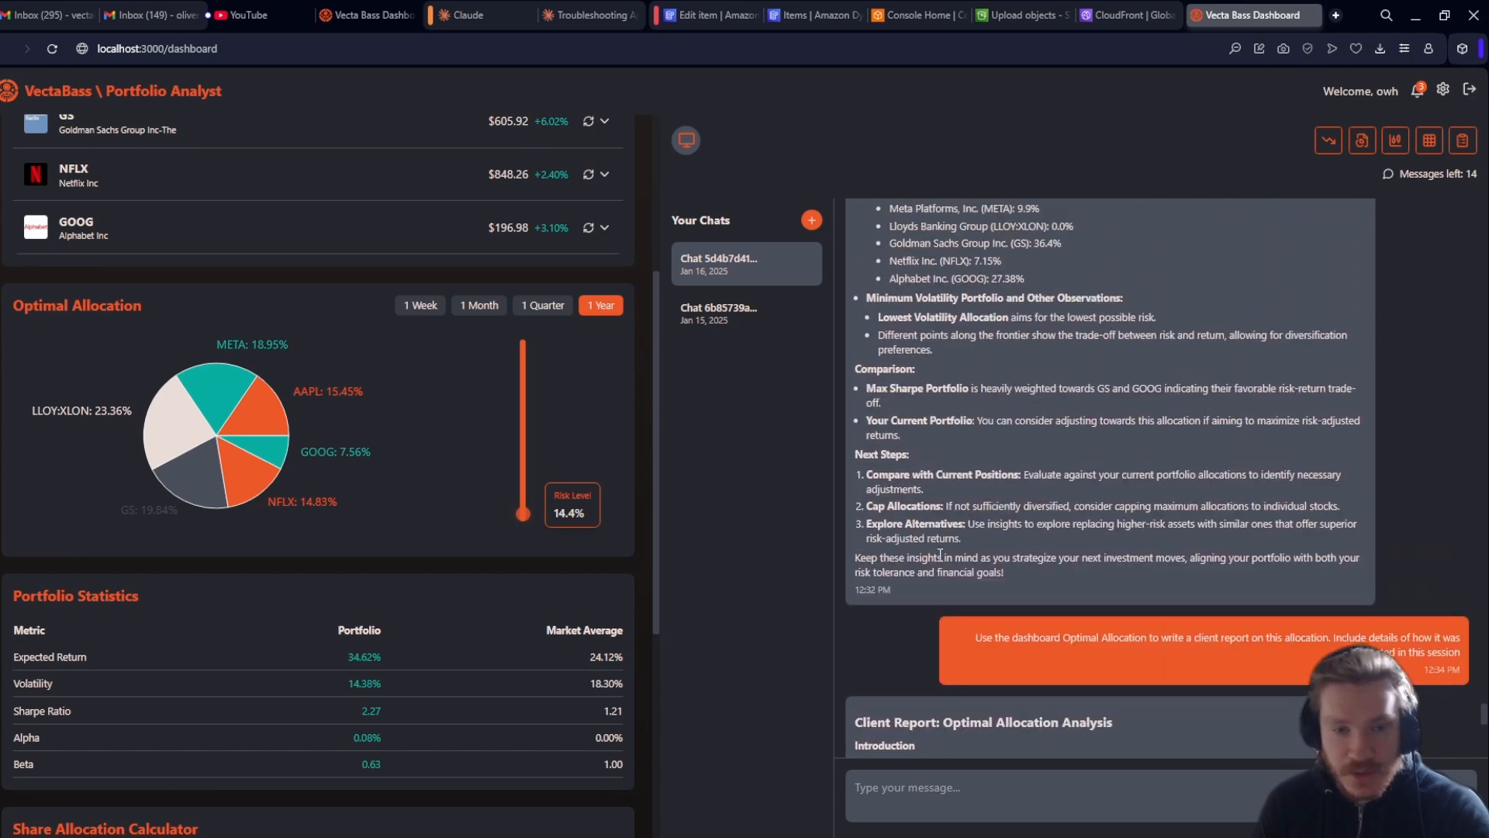
{"action": "scroll", "coordinate": [940, 556], "scroll_direction": "up", "scroll_amount": 1}
{"action": "scroll", "coordinate": [939, 555], "scroll_direction": "up", "scroll_amount": 11}
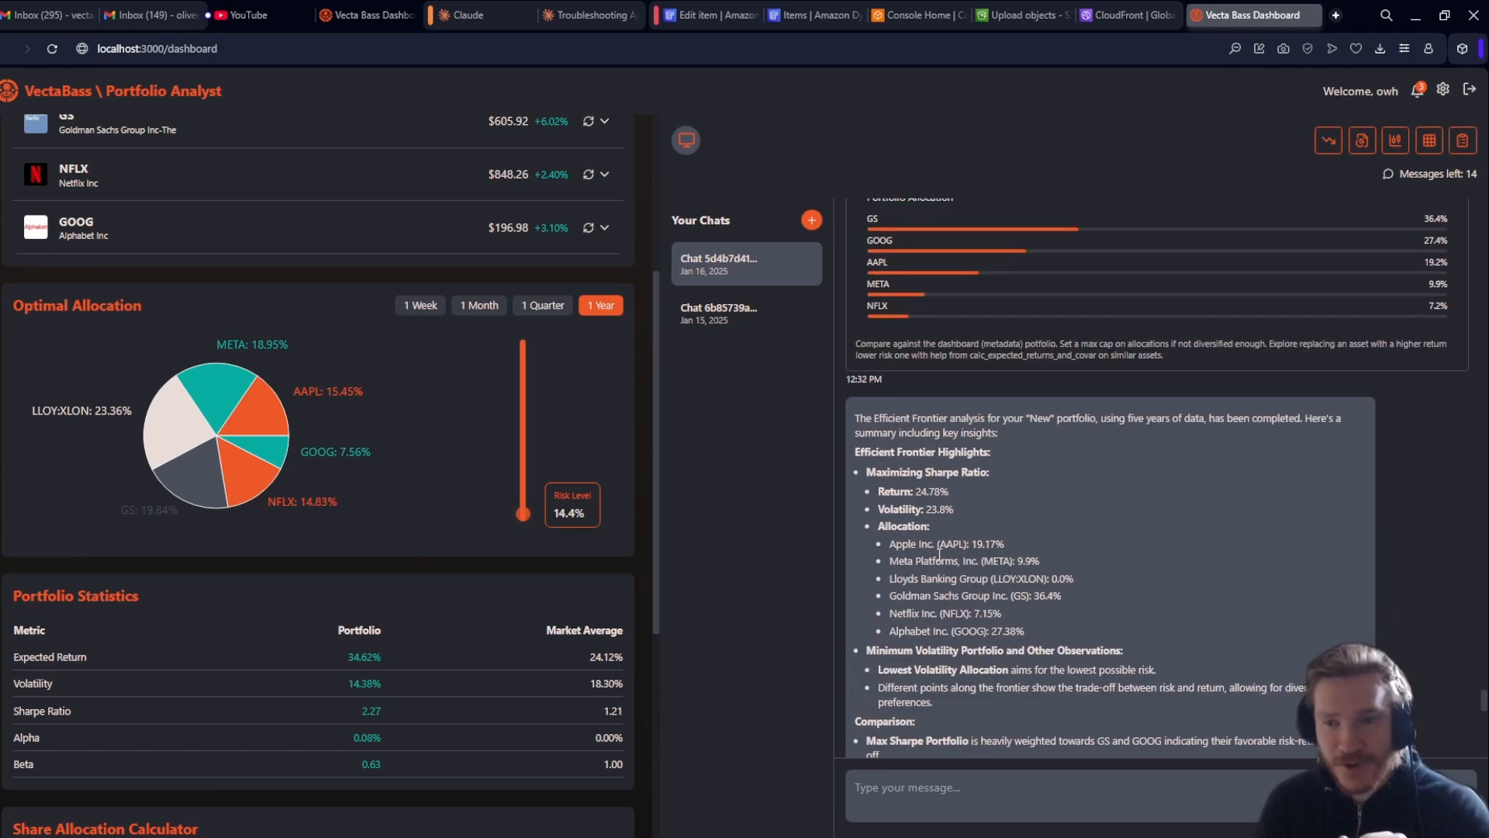
{"action": "scroll", "coordinate": [1072, 548], "scroll_direction": "down", "scroll_amount": 10}
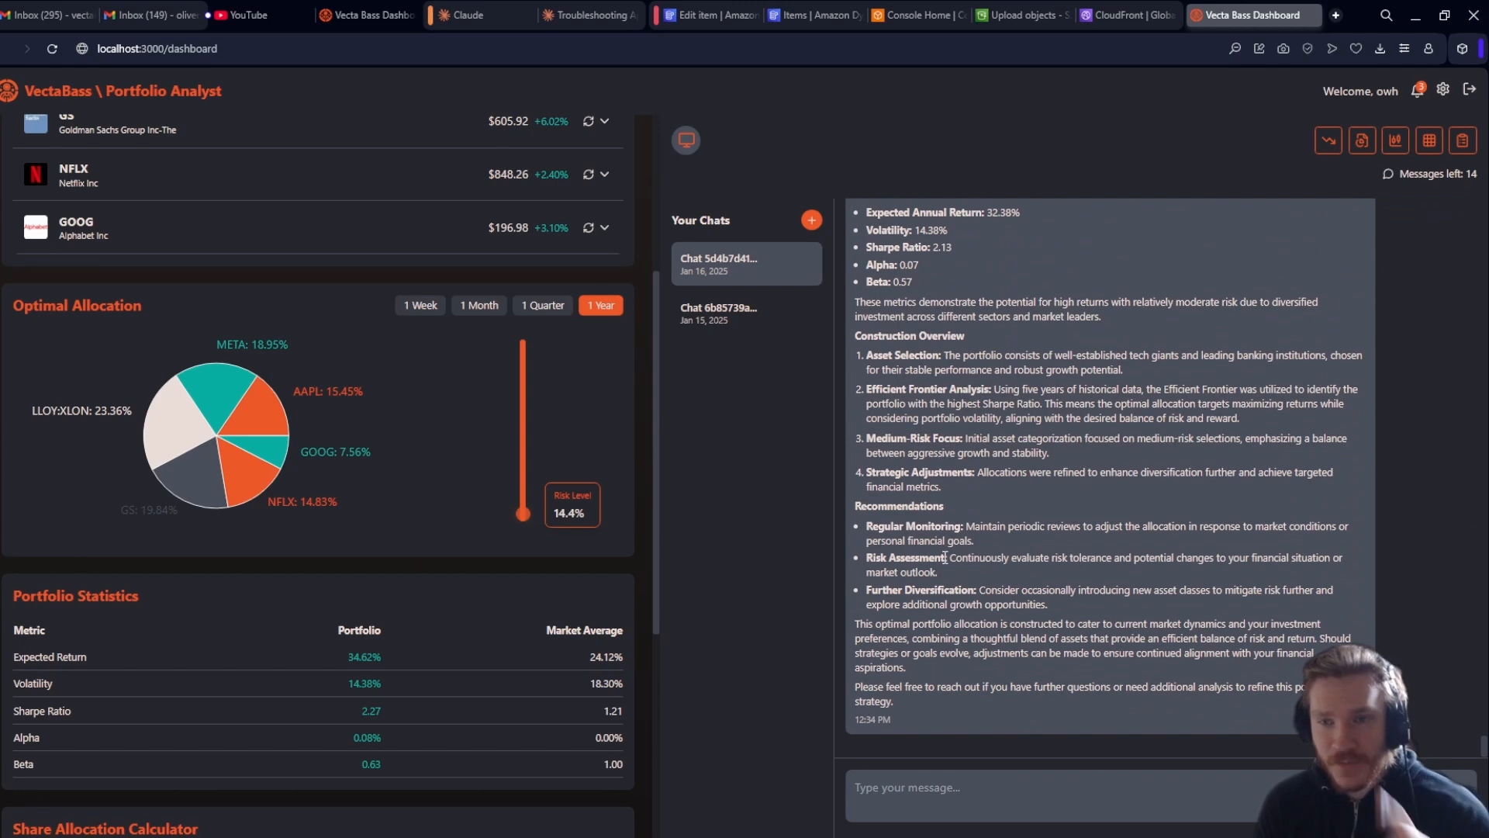
Ask the agent to "Write it for the allocation with 2.27 sharpe ratio, meta 18.95 etc aapl 15.45".
{"action": "left_click", "coordinate": [1005, 804]}
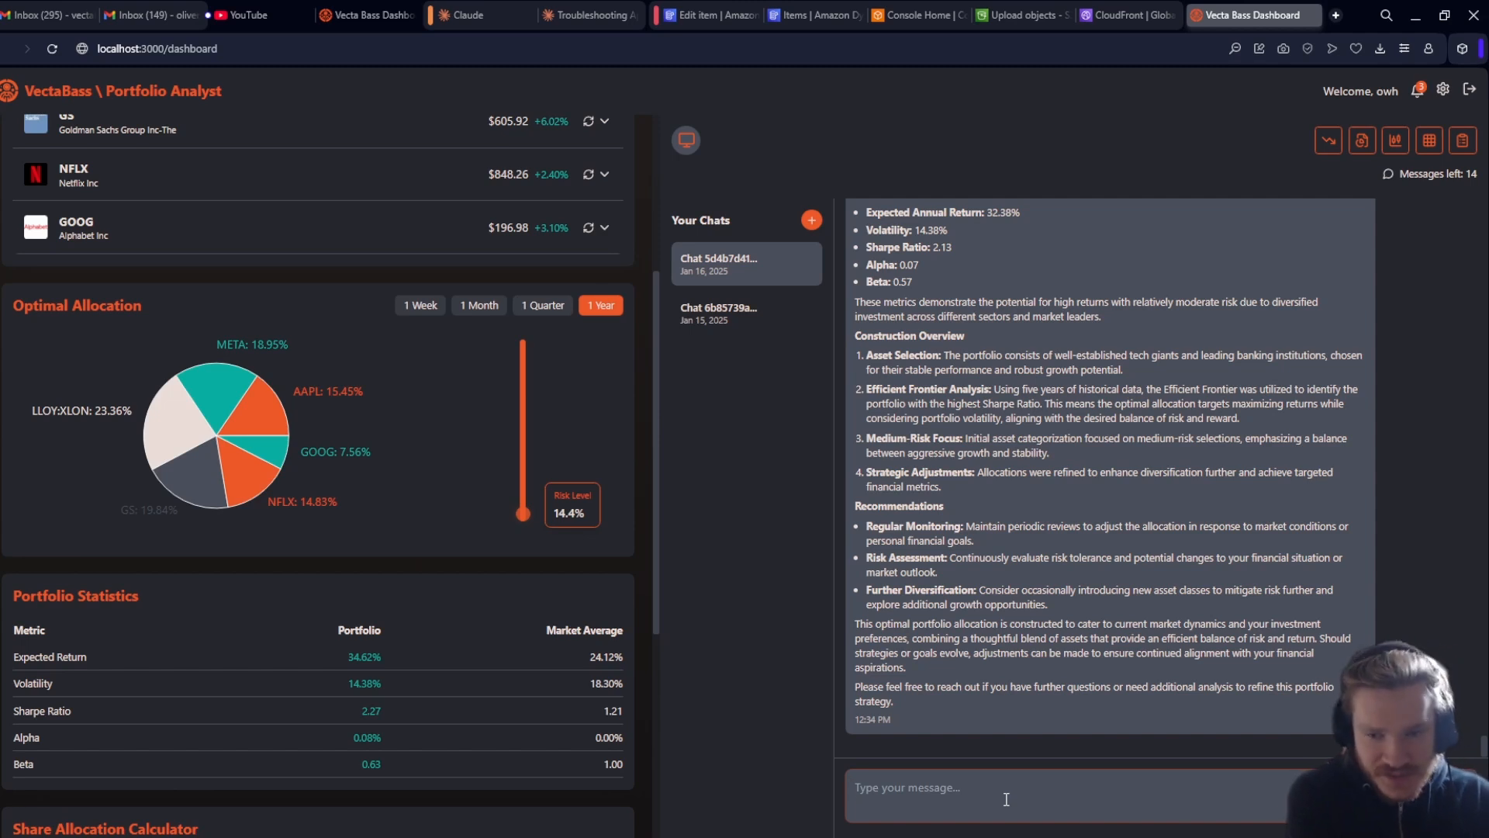
{"action": "type", "text": "Writ"}
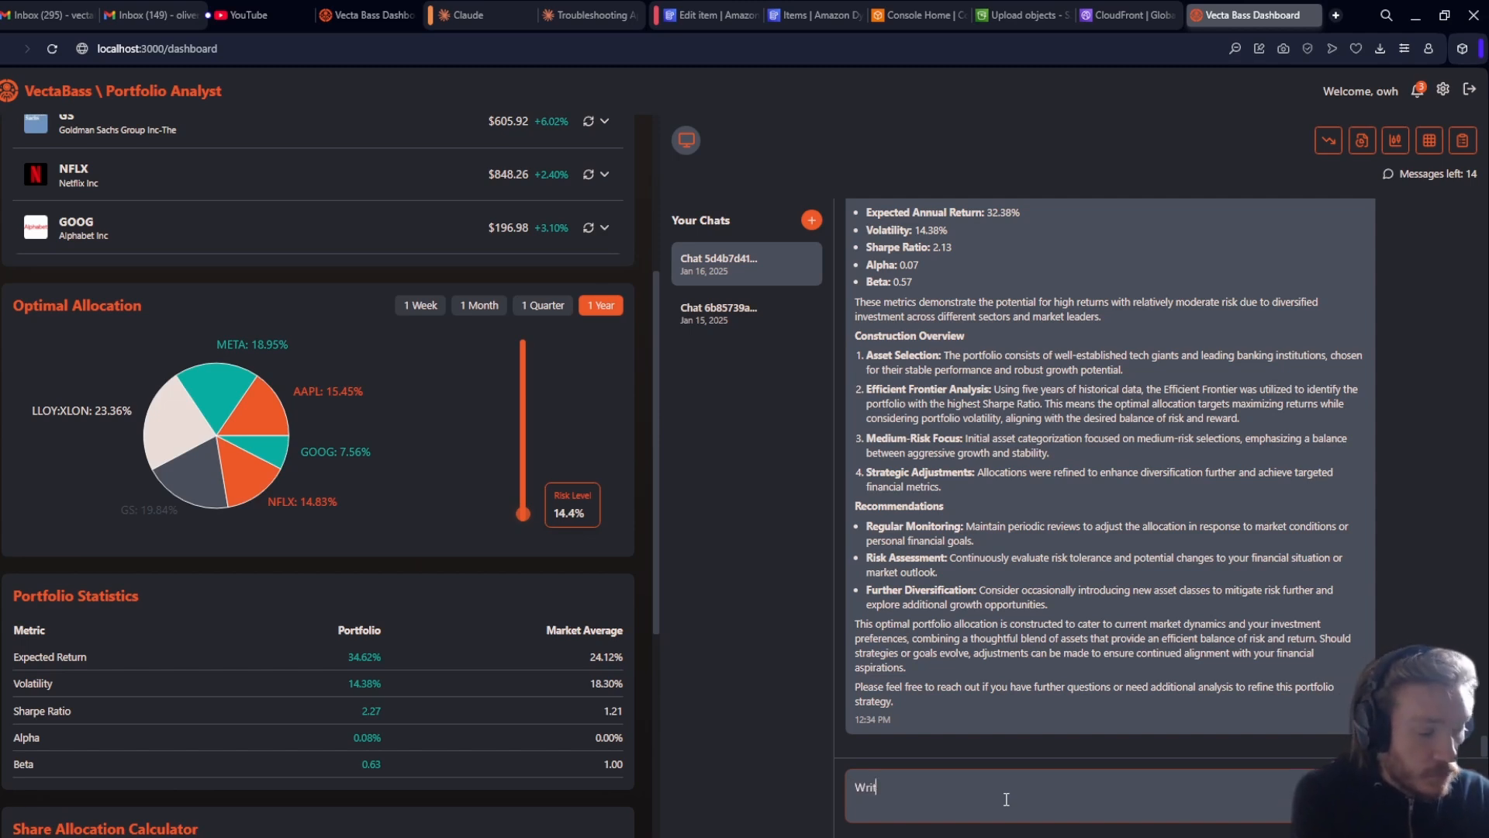
{"action": "type", "text": "e it for t"}
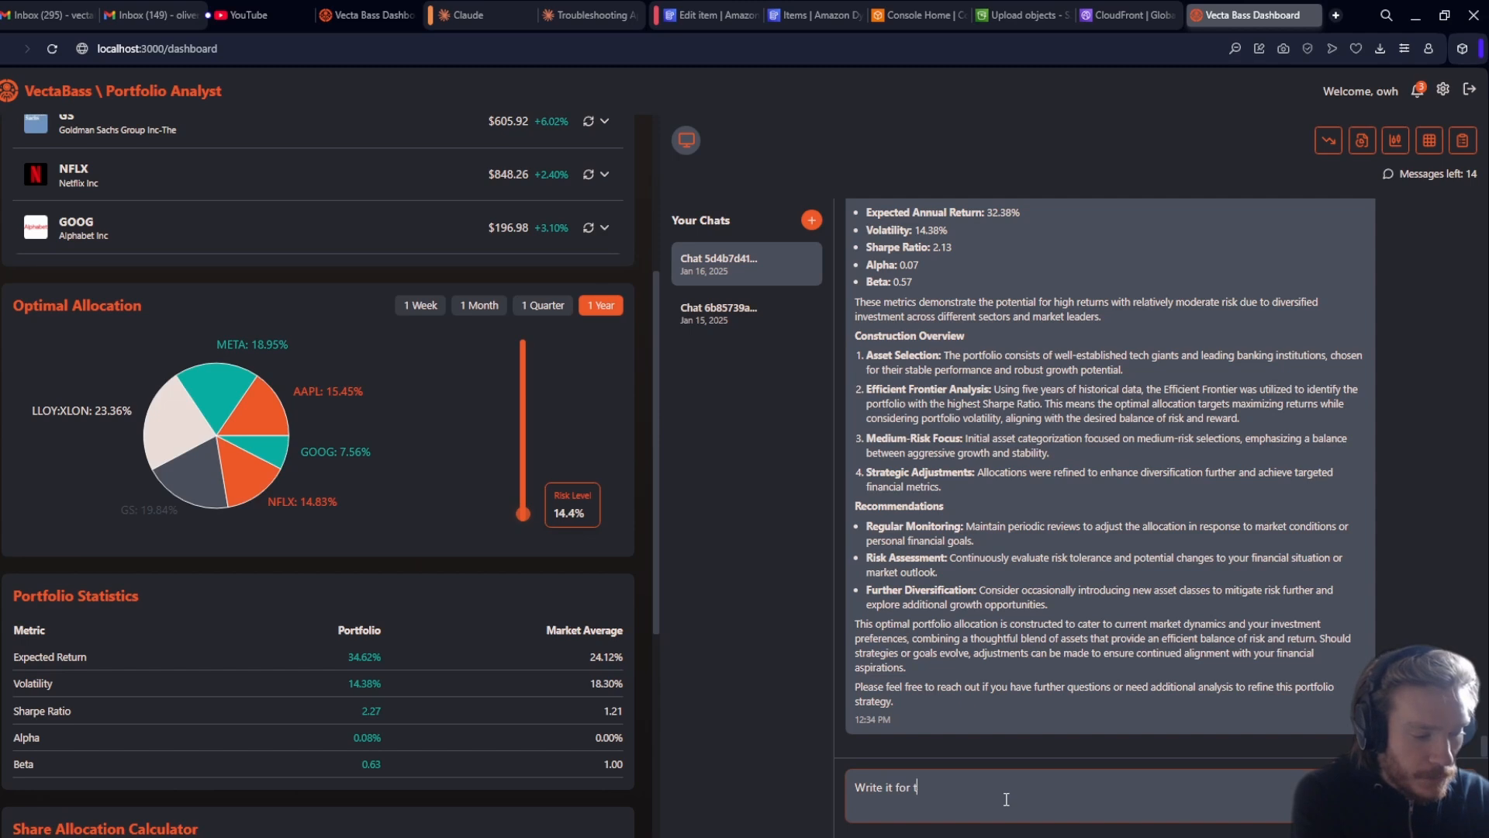
{"action": "type", "text": "he allocation"}
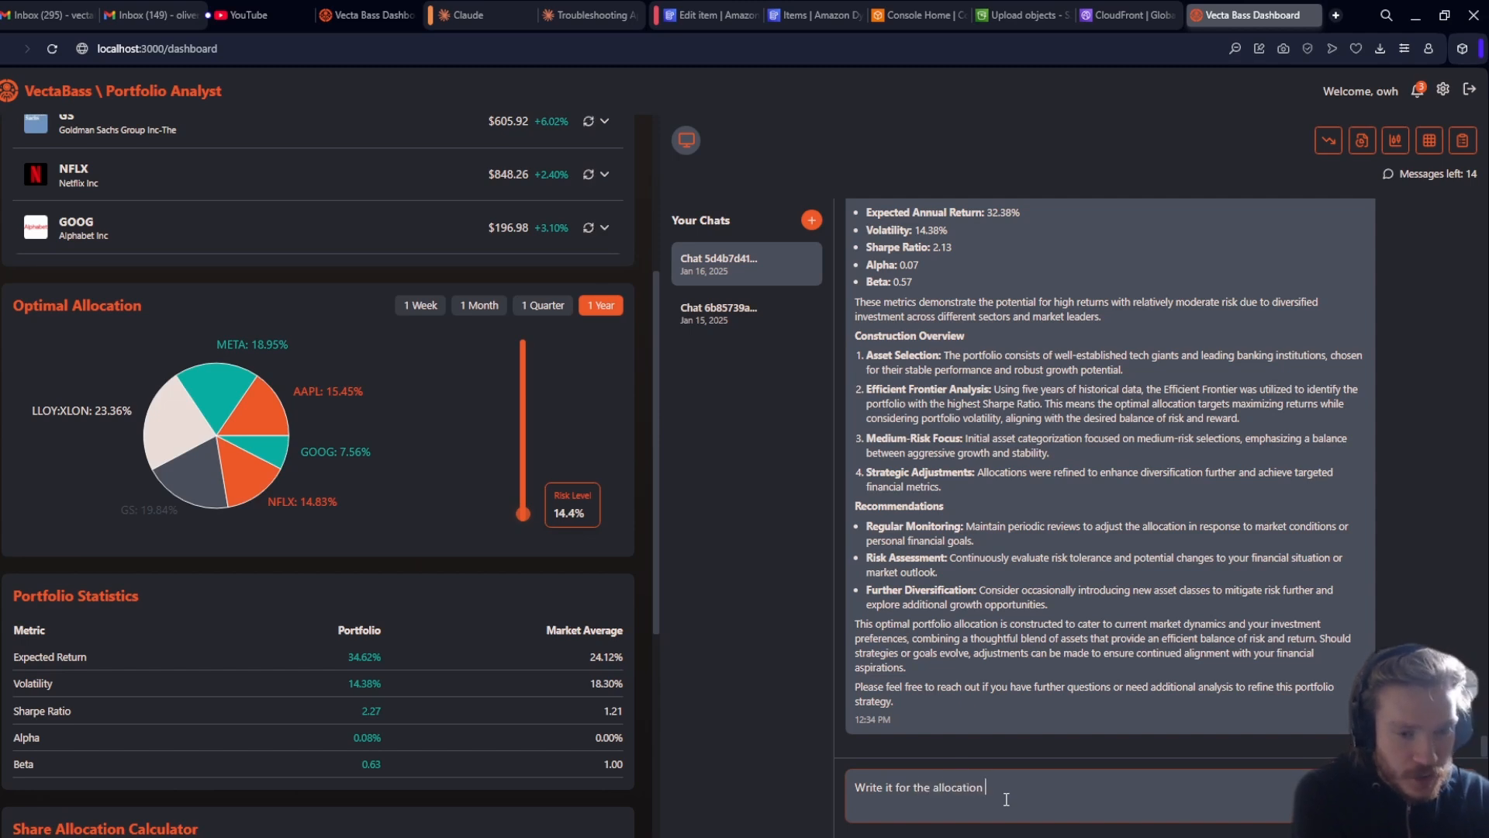
{"action": "type", "text": " with"}
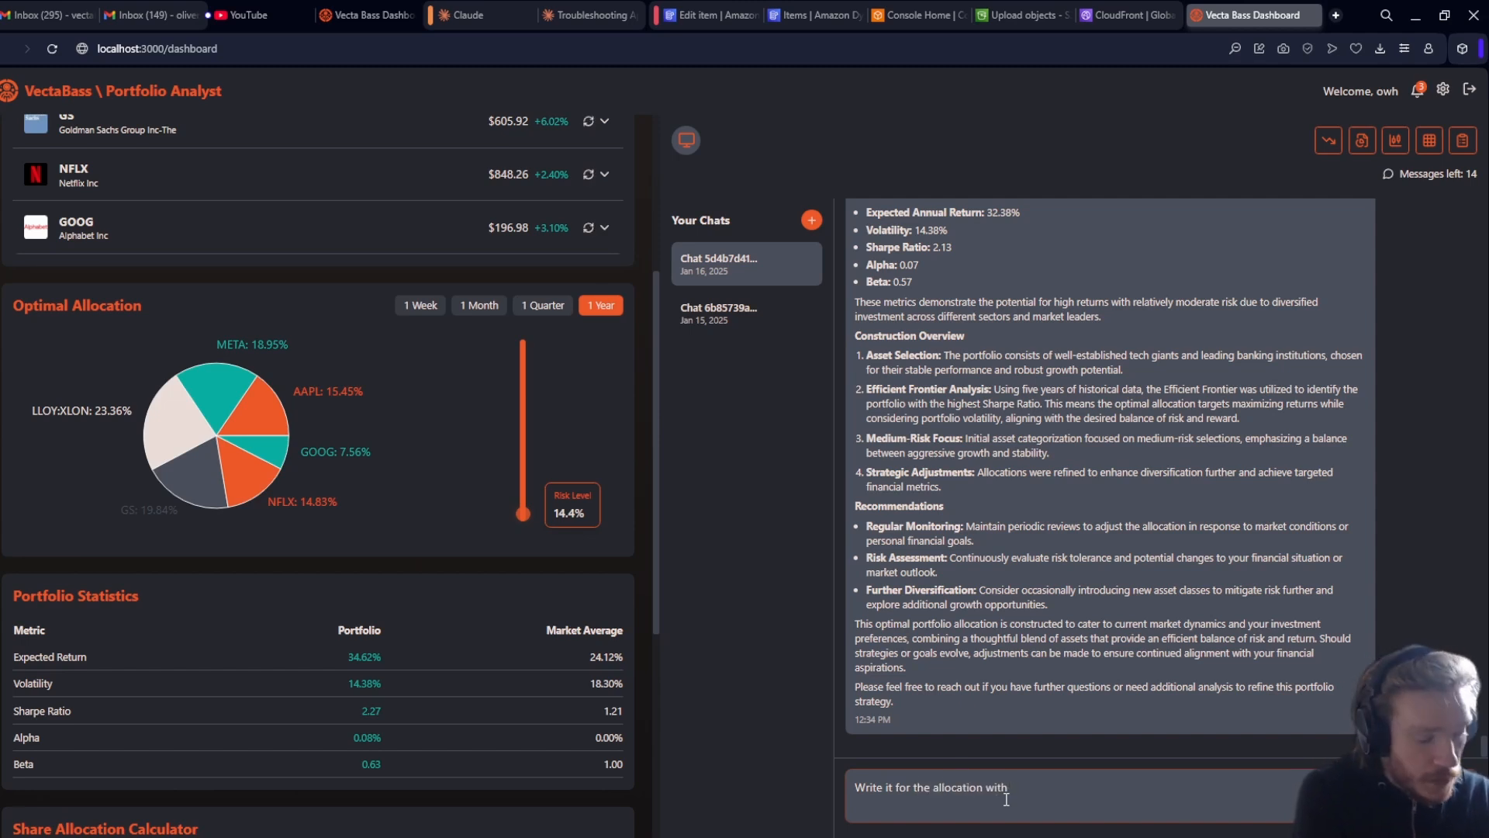
{"action": "type", "text": " 2.27"}
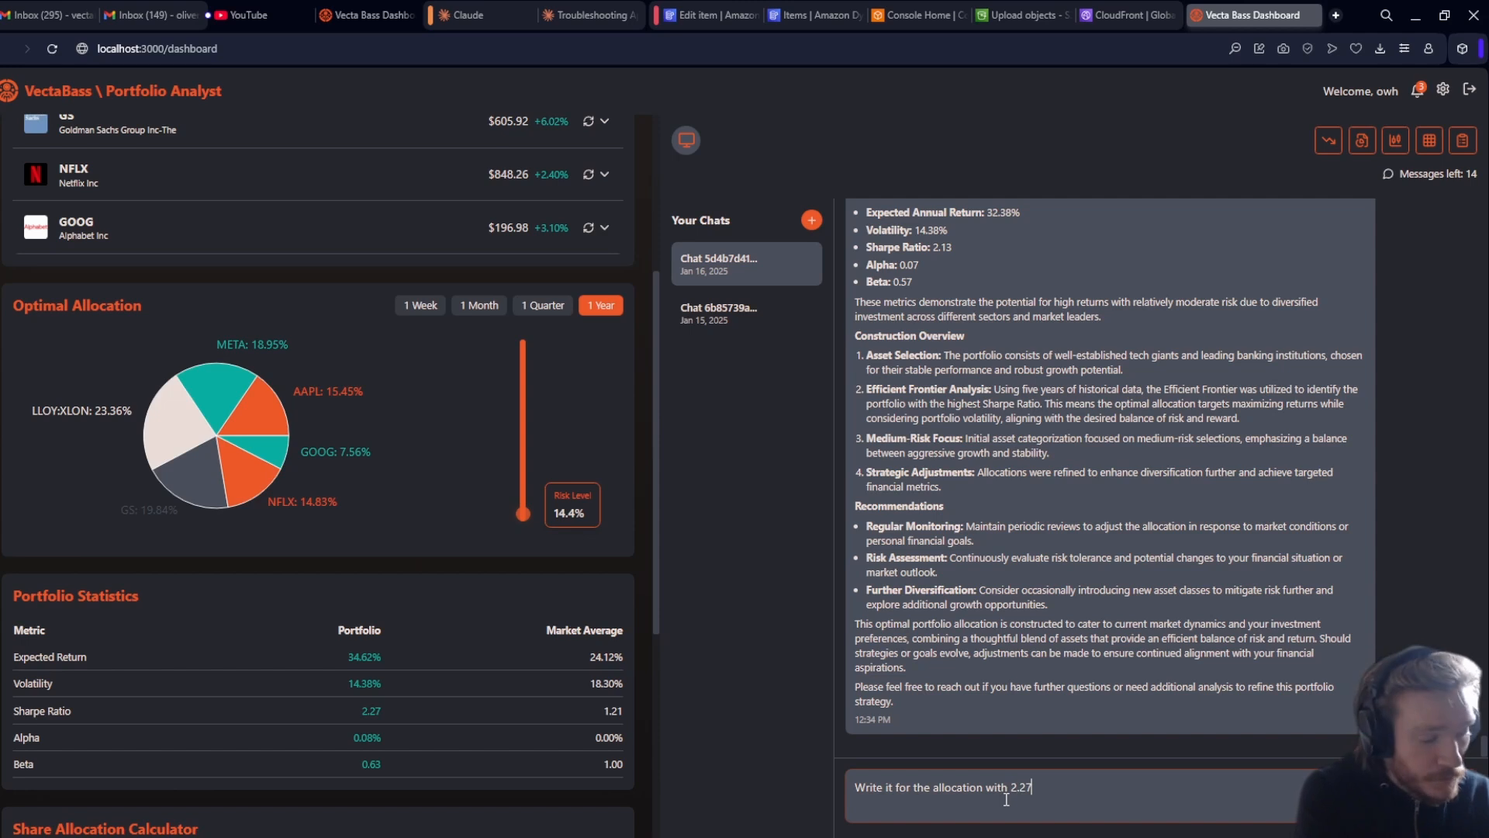
{"action": "type", "text": " sharpe ratio"}
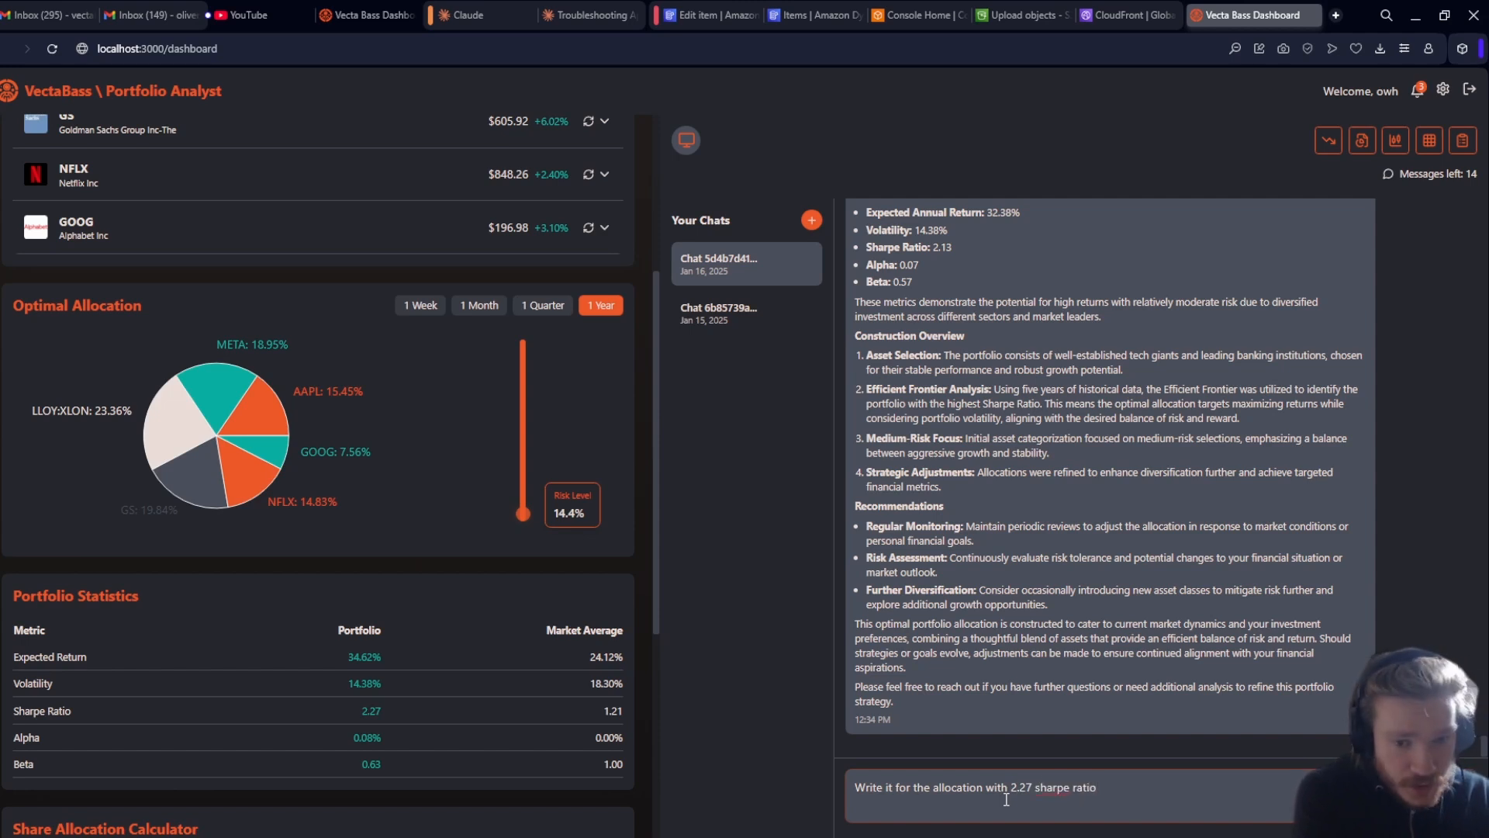
{"action": "type", "text": ", meta"}
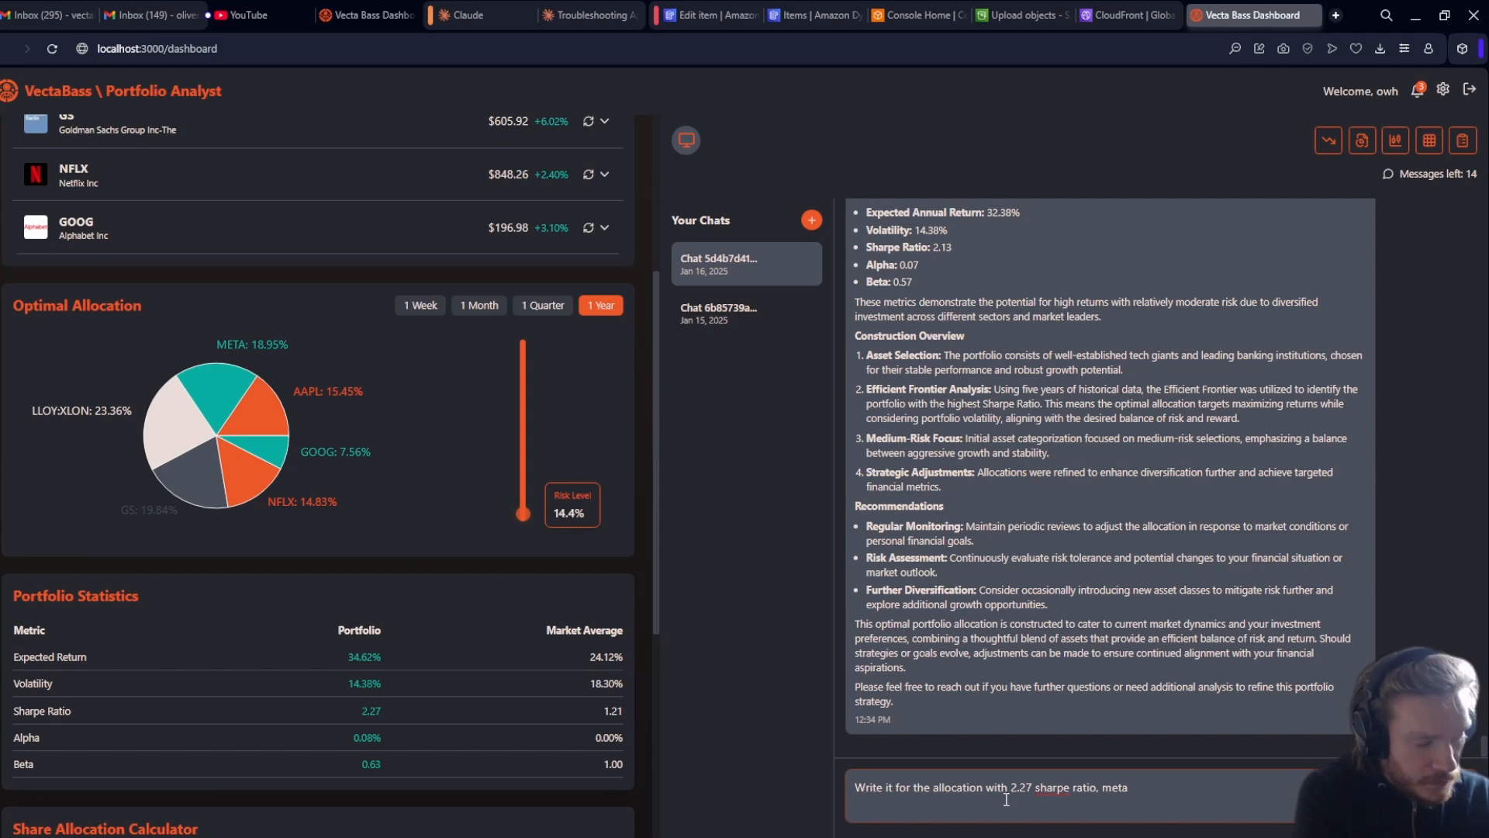
{"action": "type", "text": " 18.95 "}
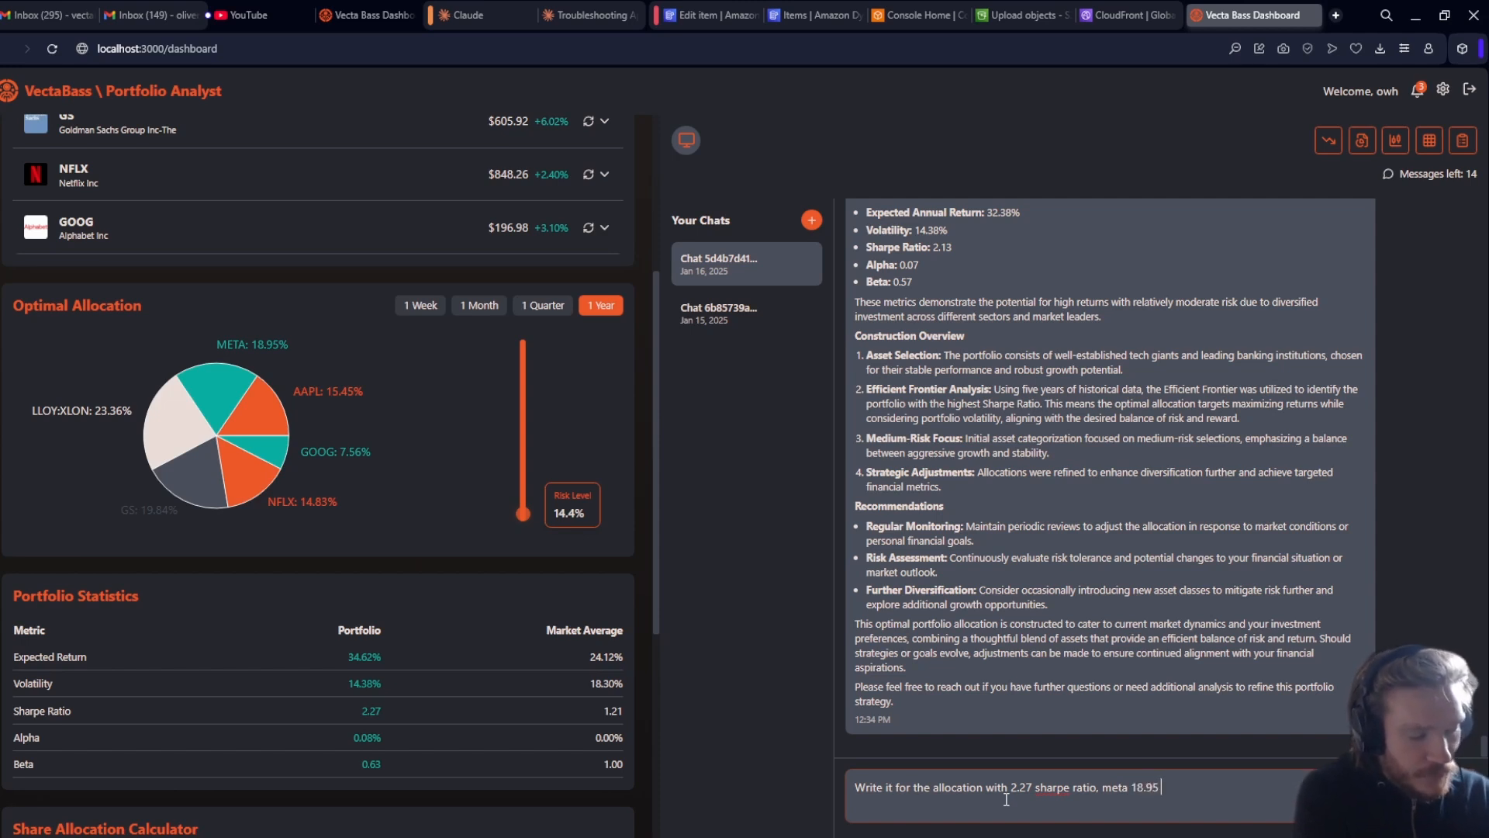
{"action": "type", "text": "etc aap"}
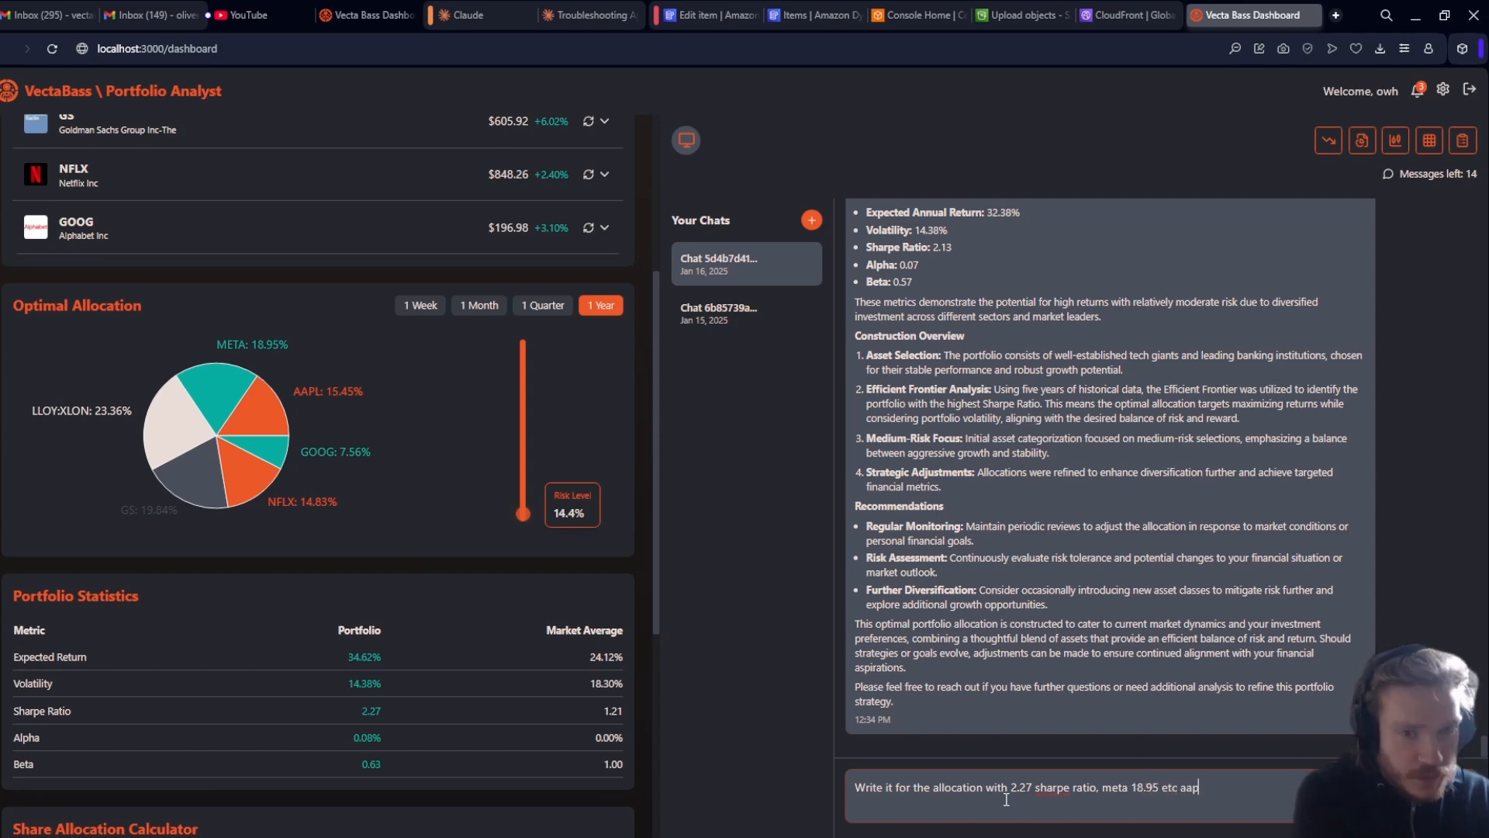
{"action": "type", "text": "l 15.45"}
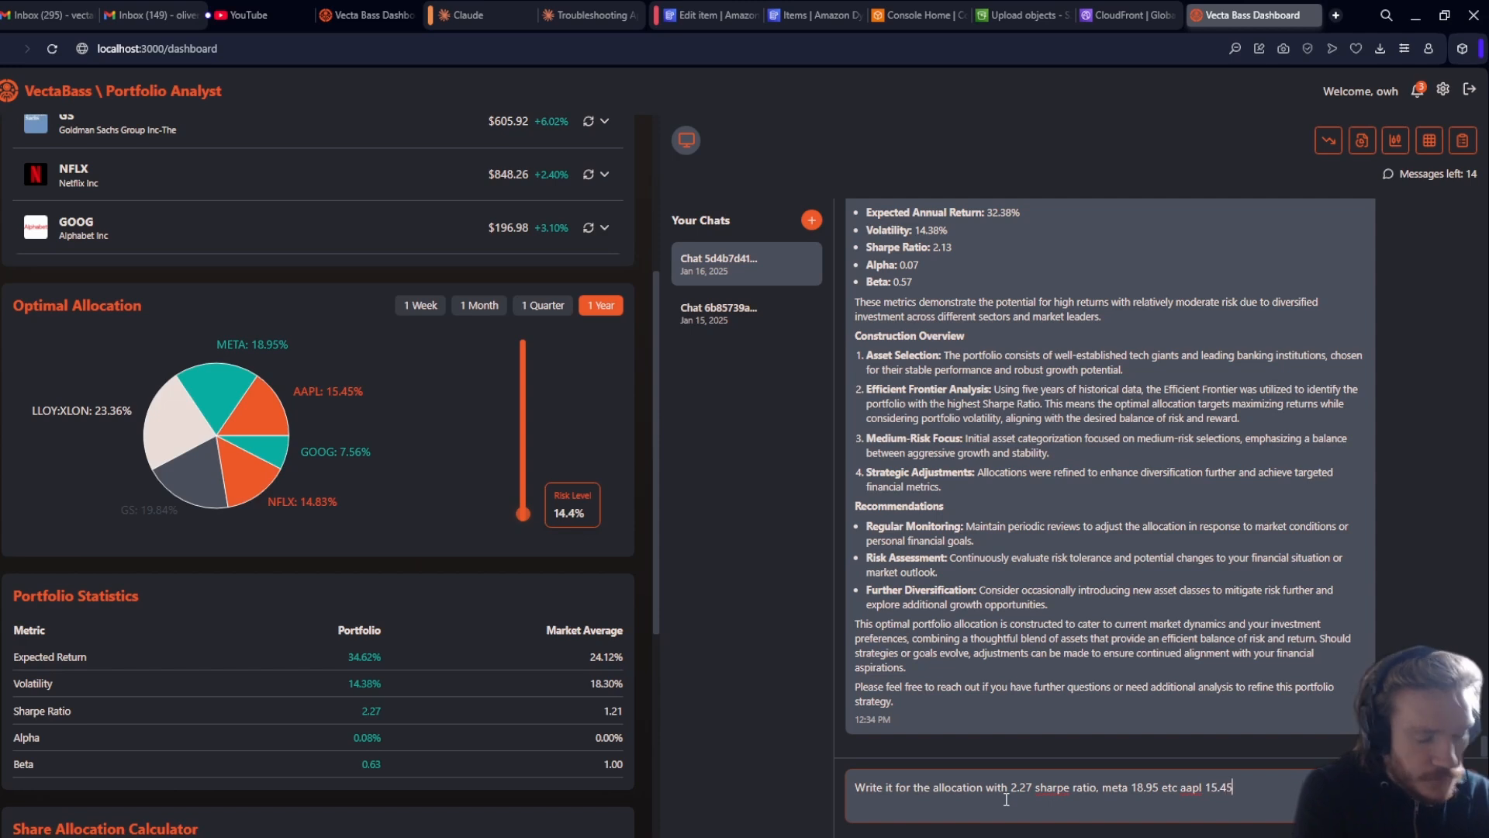
{"action": "key", "text": "Return"}
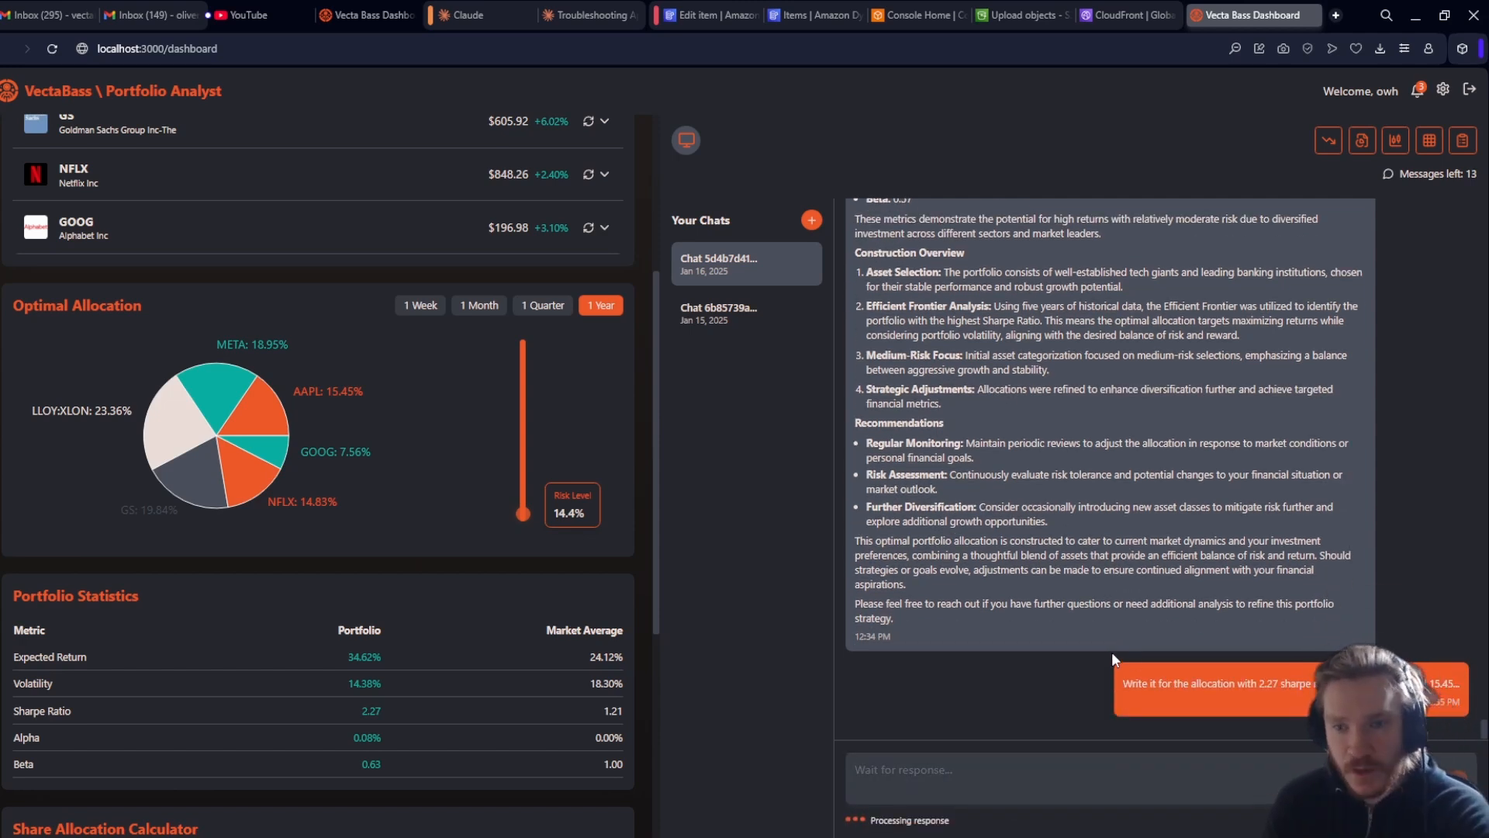
Review the earlier Efficient Frontier chart, its portfolio allocation and the start of the first client report in the chat.
{"action": "scroll", "coordinate": [903, 535], "scroll_direction": "up", "scroll_amount": 15}
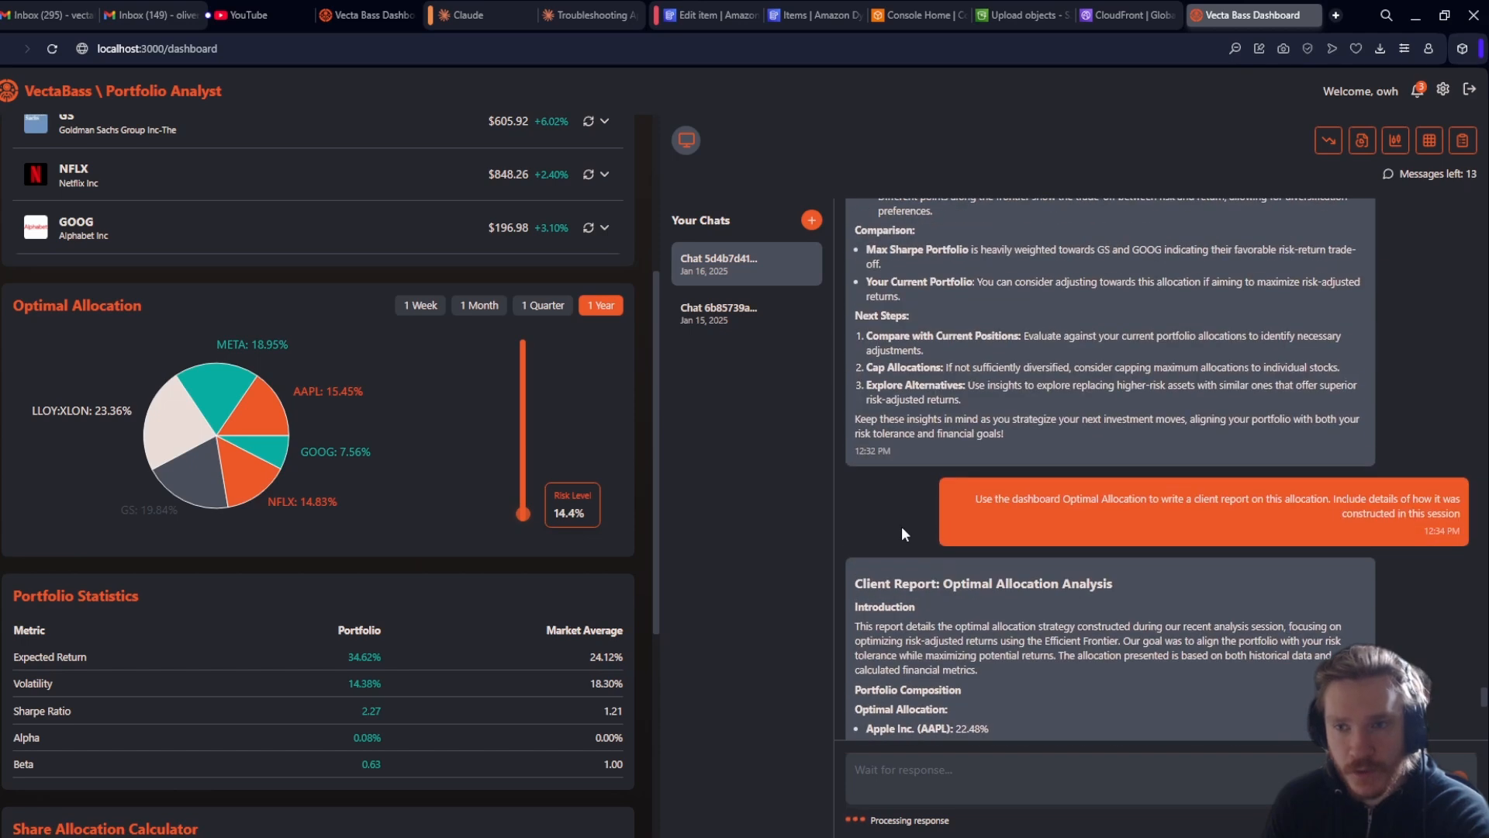
{"action": "scroll", "coordinate": [902, 527], "scroll_direction": "up", "scroll_amount": 1}
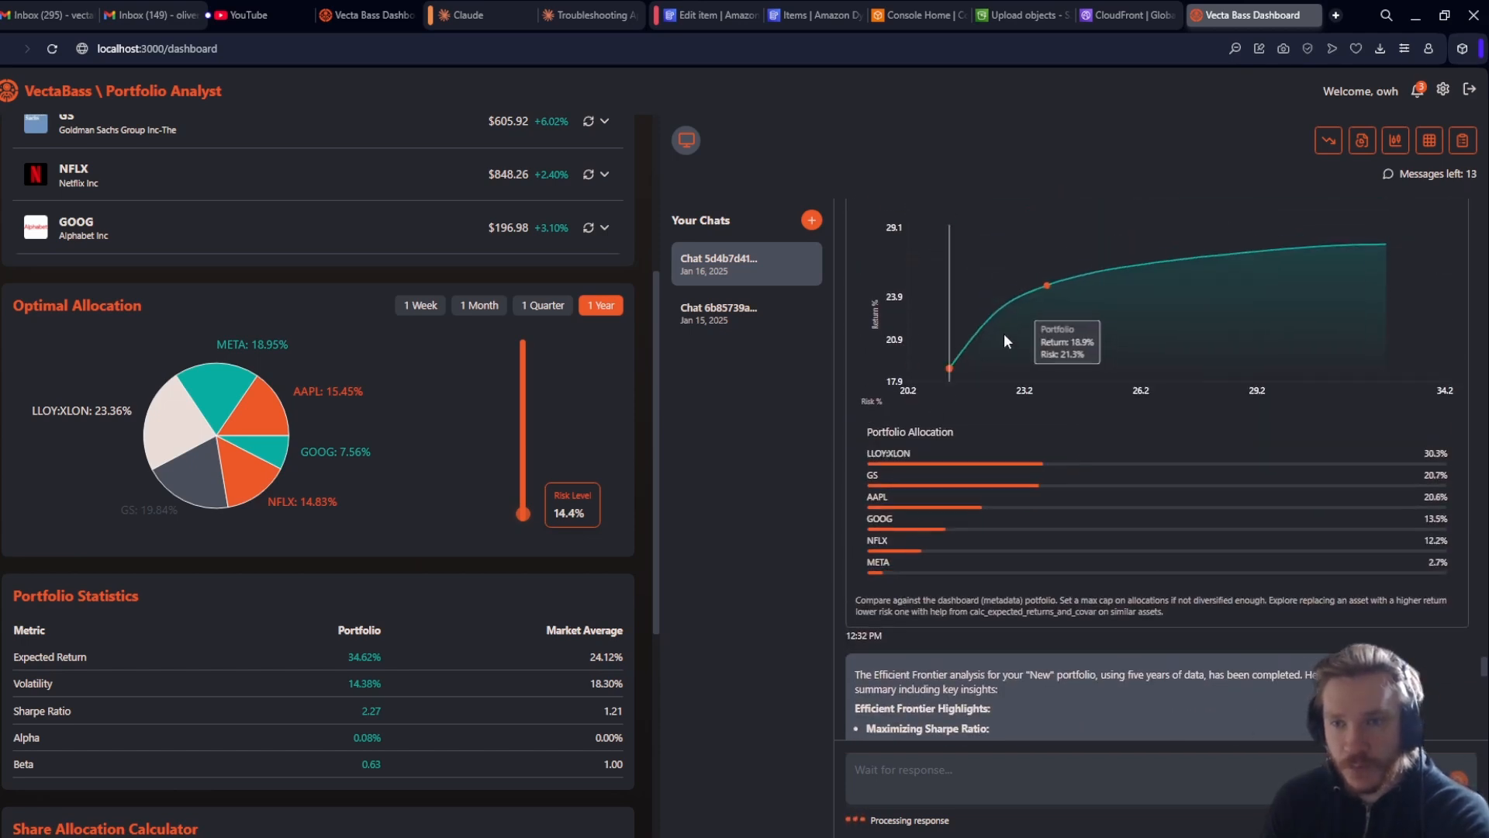
{"action": "scroll", "coordinate": [980, 621], "scroll_direction": "down", "scroll_amount": 9}
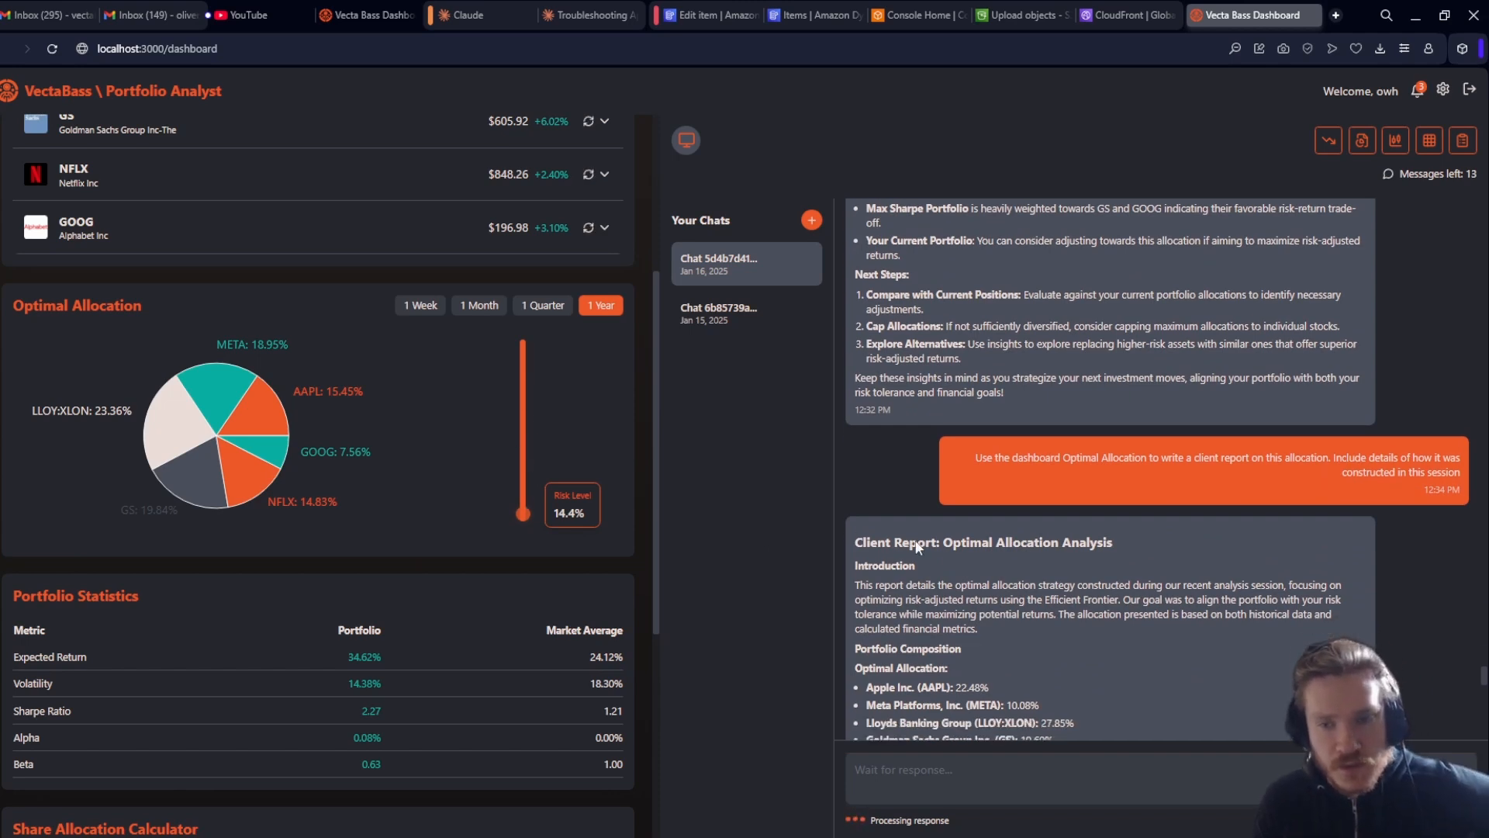
{"action": "scroll", "coordinate": [916, 537], "scroll_direction": "up", "scroll_amount": 4}
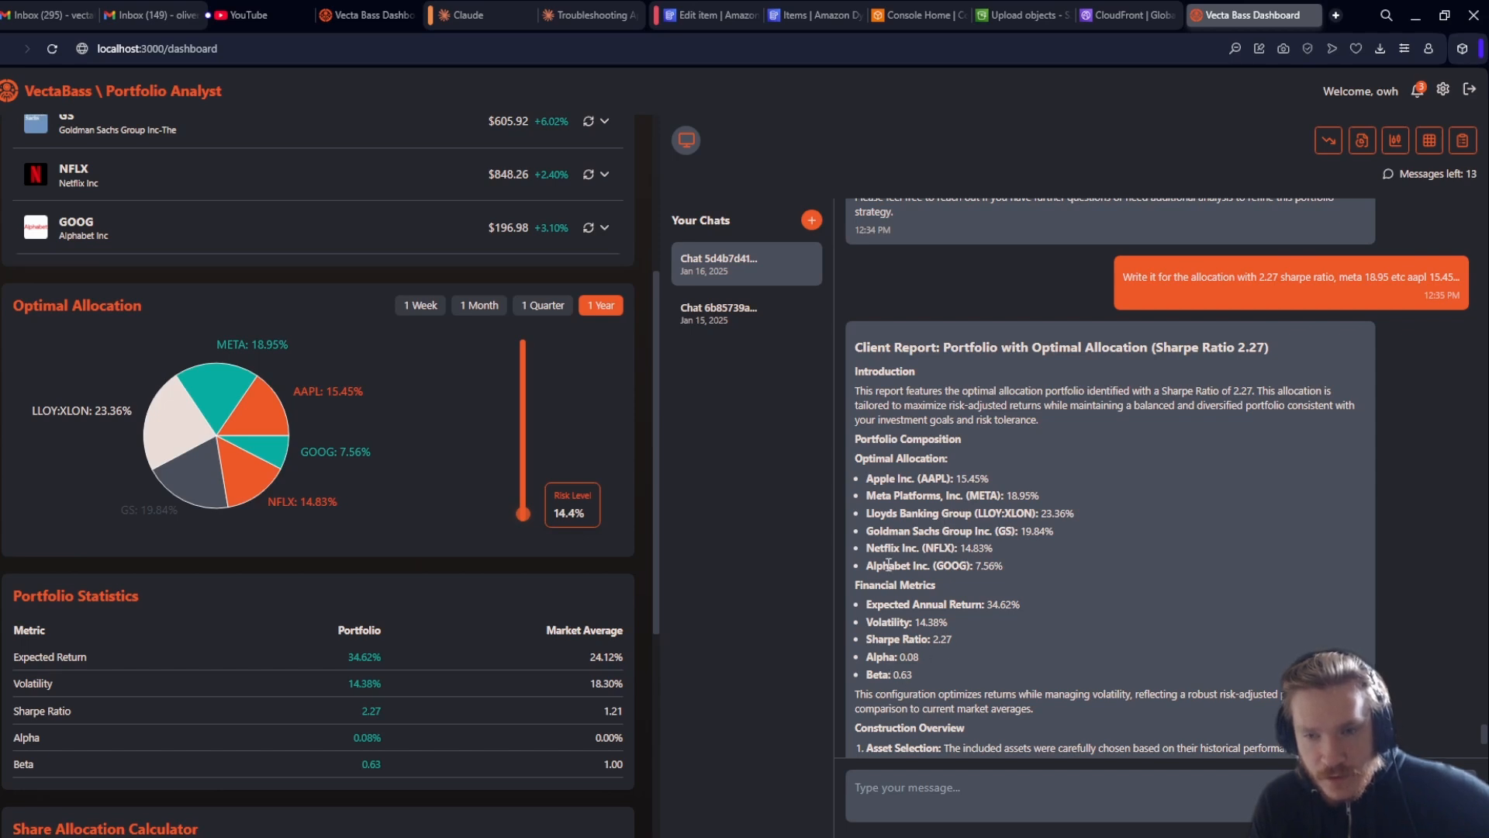
Read the new client report's composition, metrics and construction overview, highlighting the Efficient Frontier Analysis and Sharpe Ratio Maximization points.
{"action": "scroll", "coordinate": [889, 564], "scroll_direction": "down", "scroll_amount": 3}
{"action": "scroll", "coordinate": [933, 429], "scroll_direction": "up", "scroll_amount": 3}
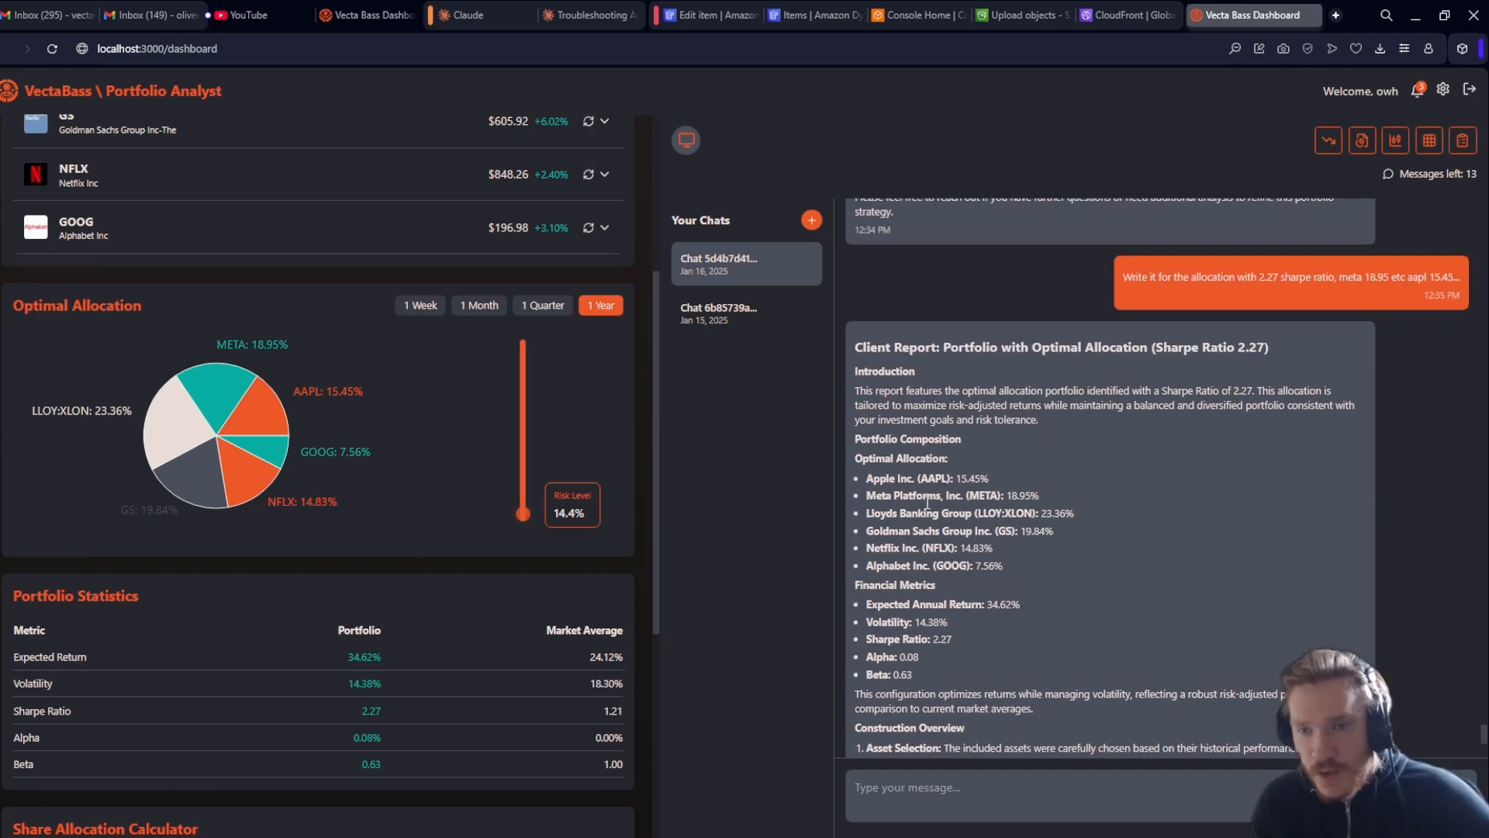
{"action": "scroll", "coordinate": [986, 579], "scroll_direction": "down", "scroll_amount": 4}
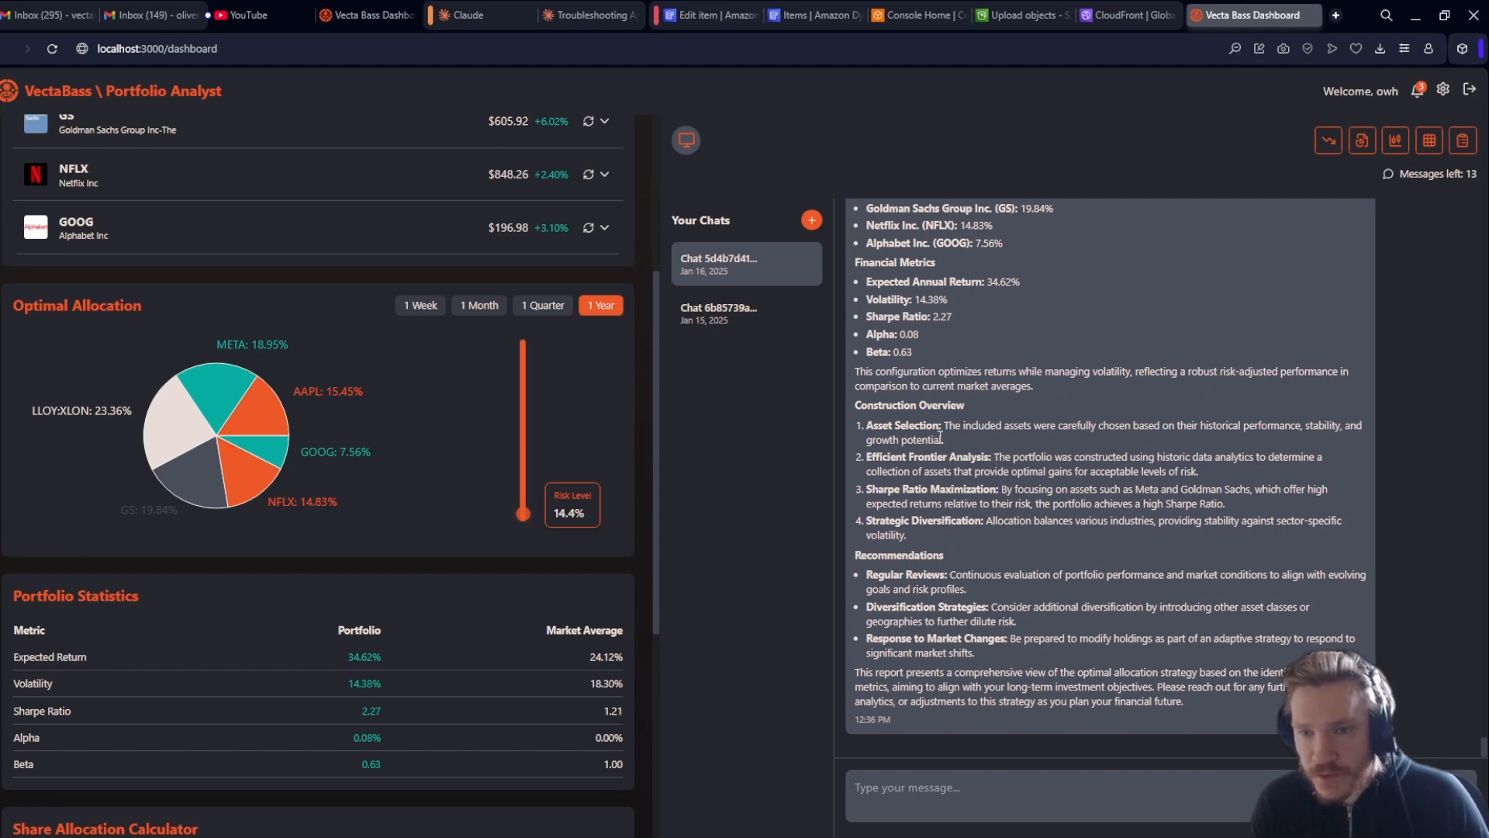
{"action": "left_click_drag", "start_coordinate": [996, 458], "coordinate": [1192, 474]}
{"action": "left_click", "coordinate": [1082, 480]}
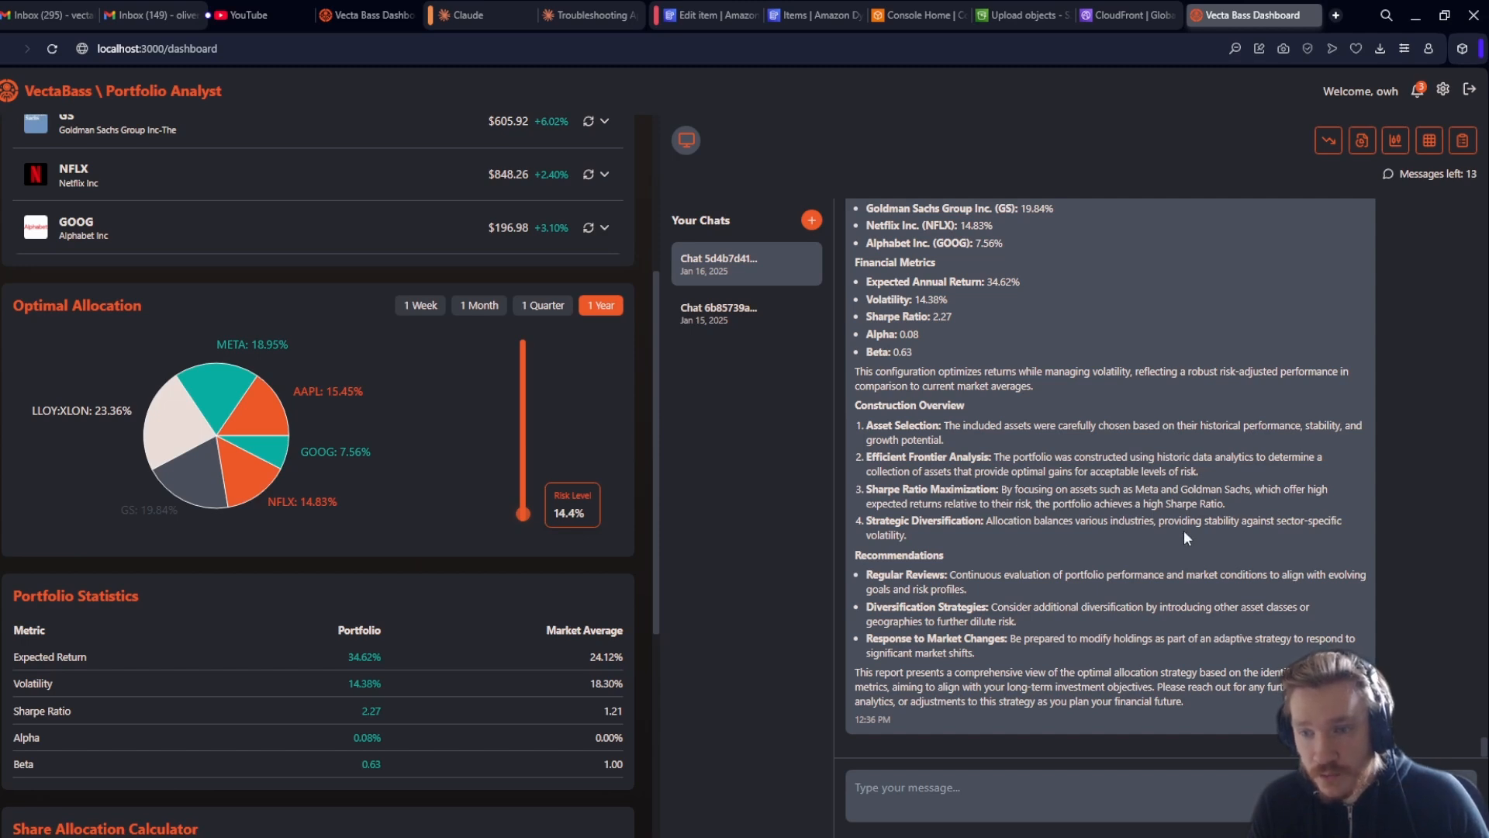
{"action": "left_click_drag", "start_coordinate": [1002, 490], "coordinate": [1213, 506]}
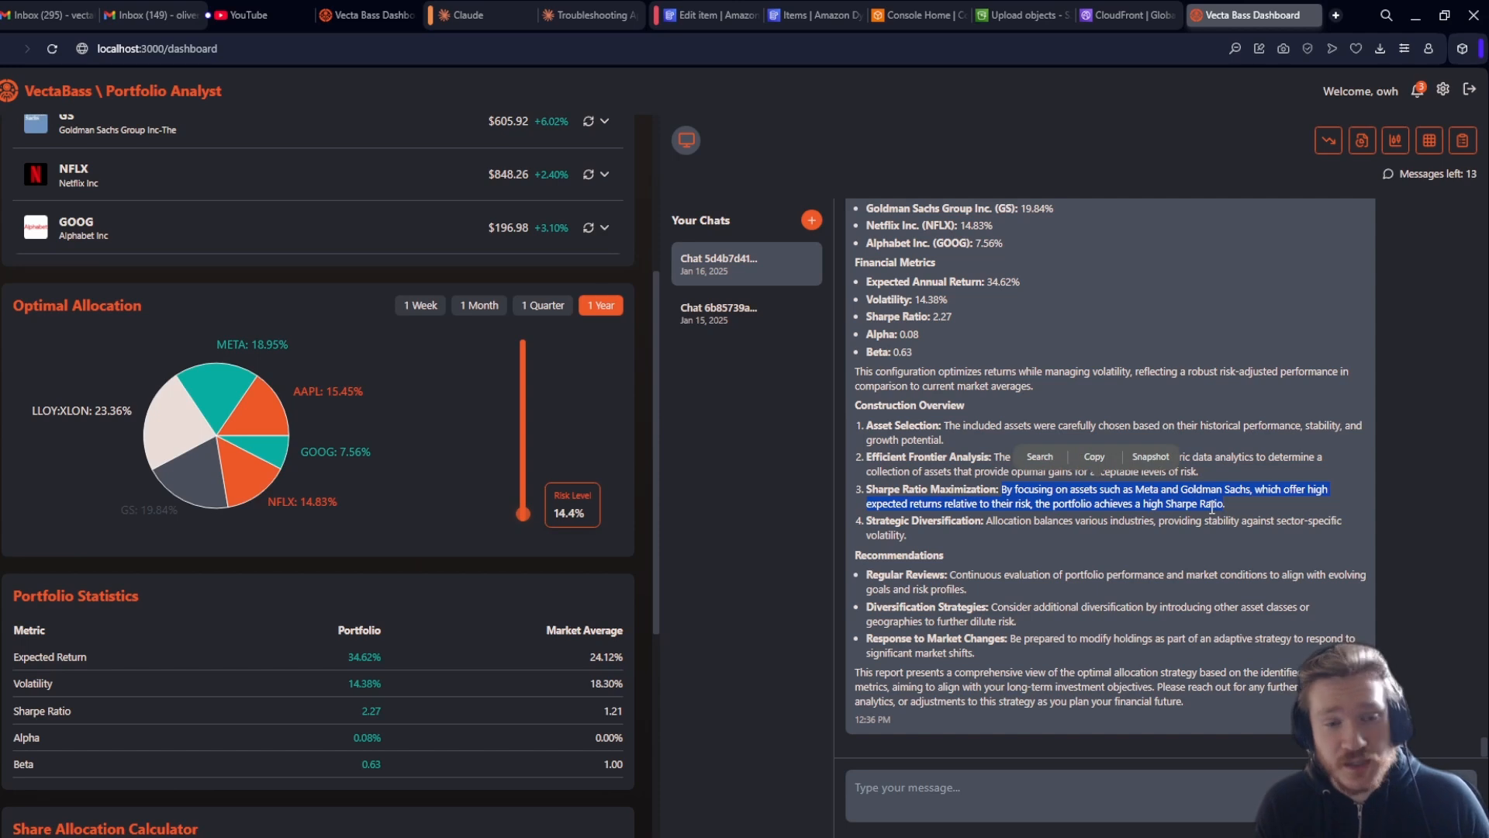
{"action": "left_click", "coordinate": [1022, 535]}
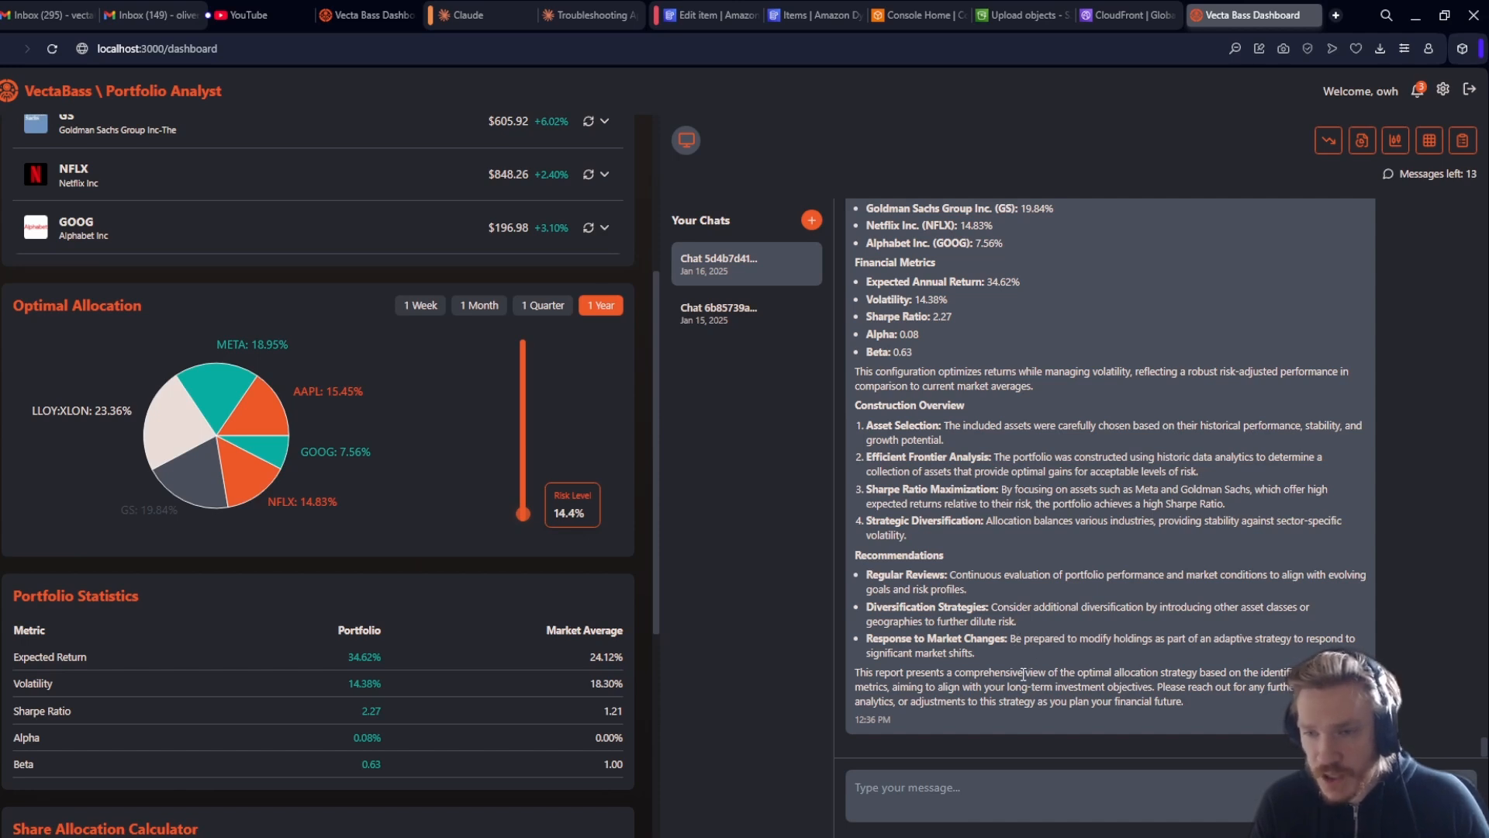
Recheck the revised client report against the dashboard's Optimal Allocation and Portfolio Statistics, from its introduction through its recommendations.
{"action": "scroll", "coordinate": [1022, 675], "scroll_direction": "up", "scroll_amount": 10}
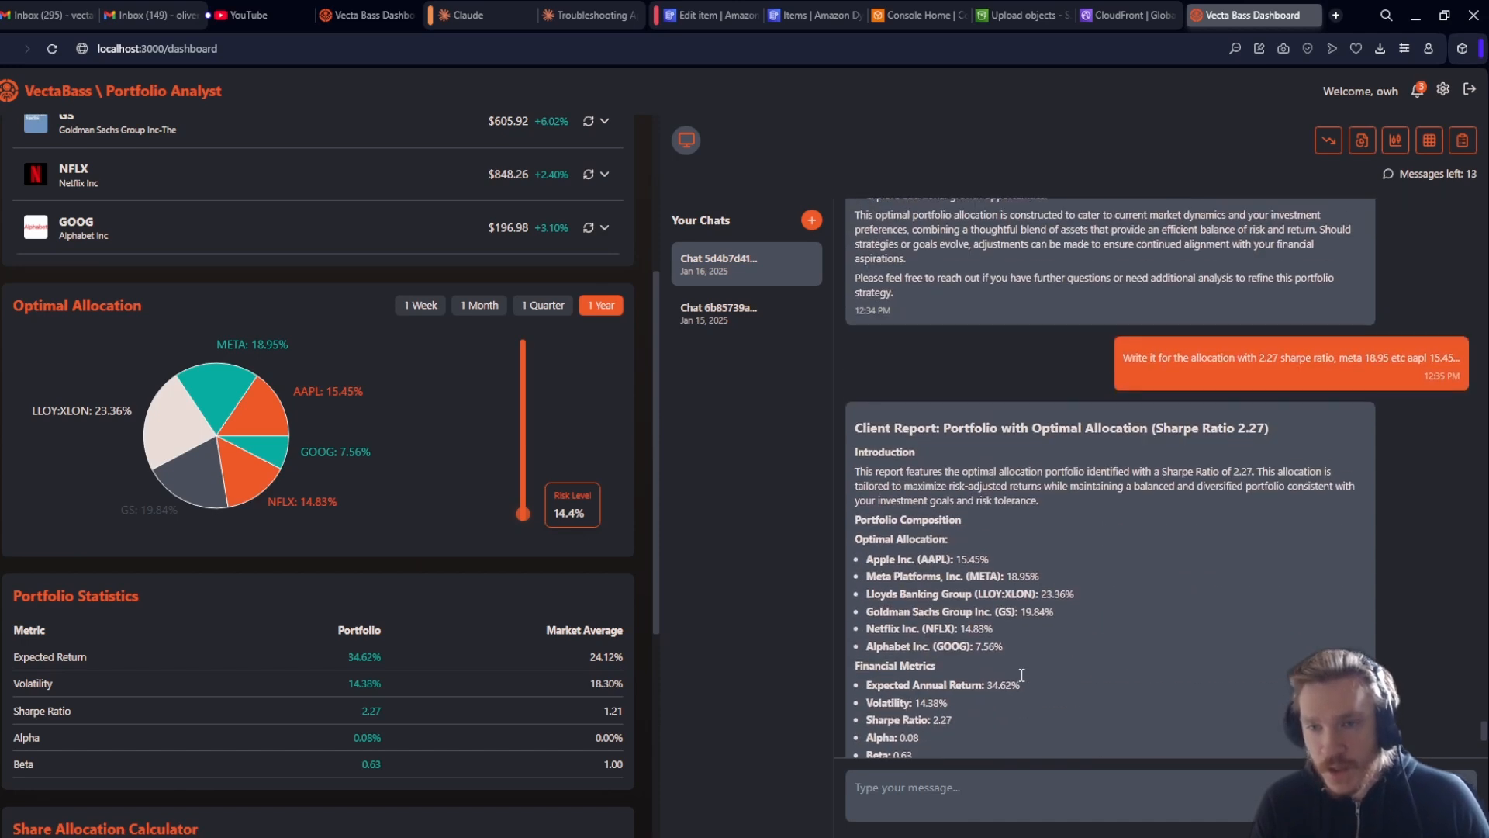
{"action": "scroll", "coordinate": [1022, 674], "scroll_direction": "down", "scroll_amount": 15}
{"action": "scroll", "coordinate": [1021, 674], "scroll_direction": "up", "scroll_amount": 8}
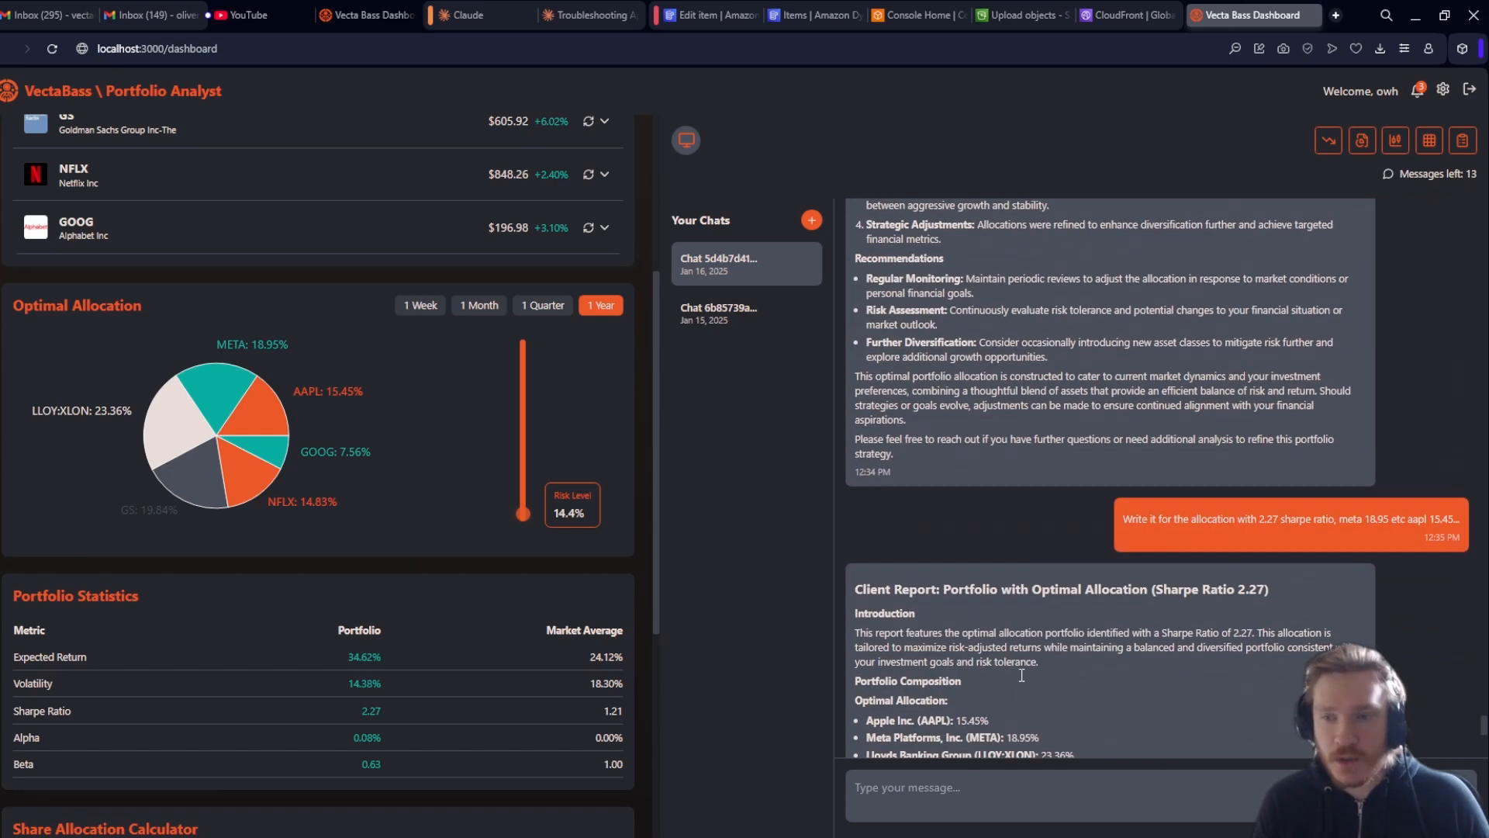
{"action": "scroll", "coordinate": [1022, 675], "scroll_direction": "down", "scroll_amount": 5}
{"action": "scroll", "coordinate": [1021, 675], "scroll_direction": "up", "scroll_amount": 3}
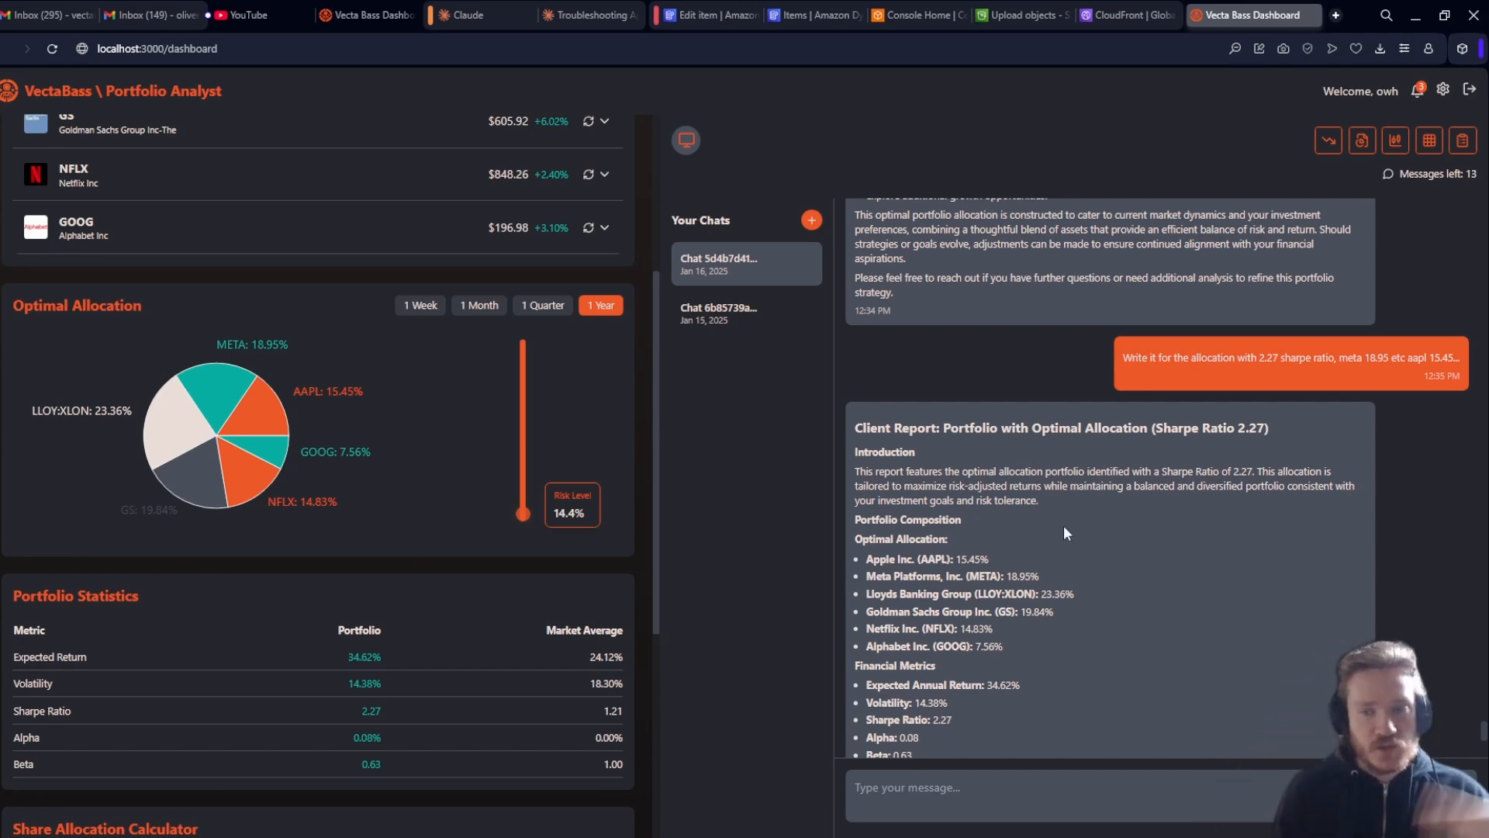
{"action": "scroll", "coordinate": [1063, 525], "scroll_direction": "down", "scroll_amount": 5}
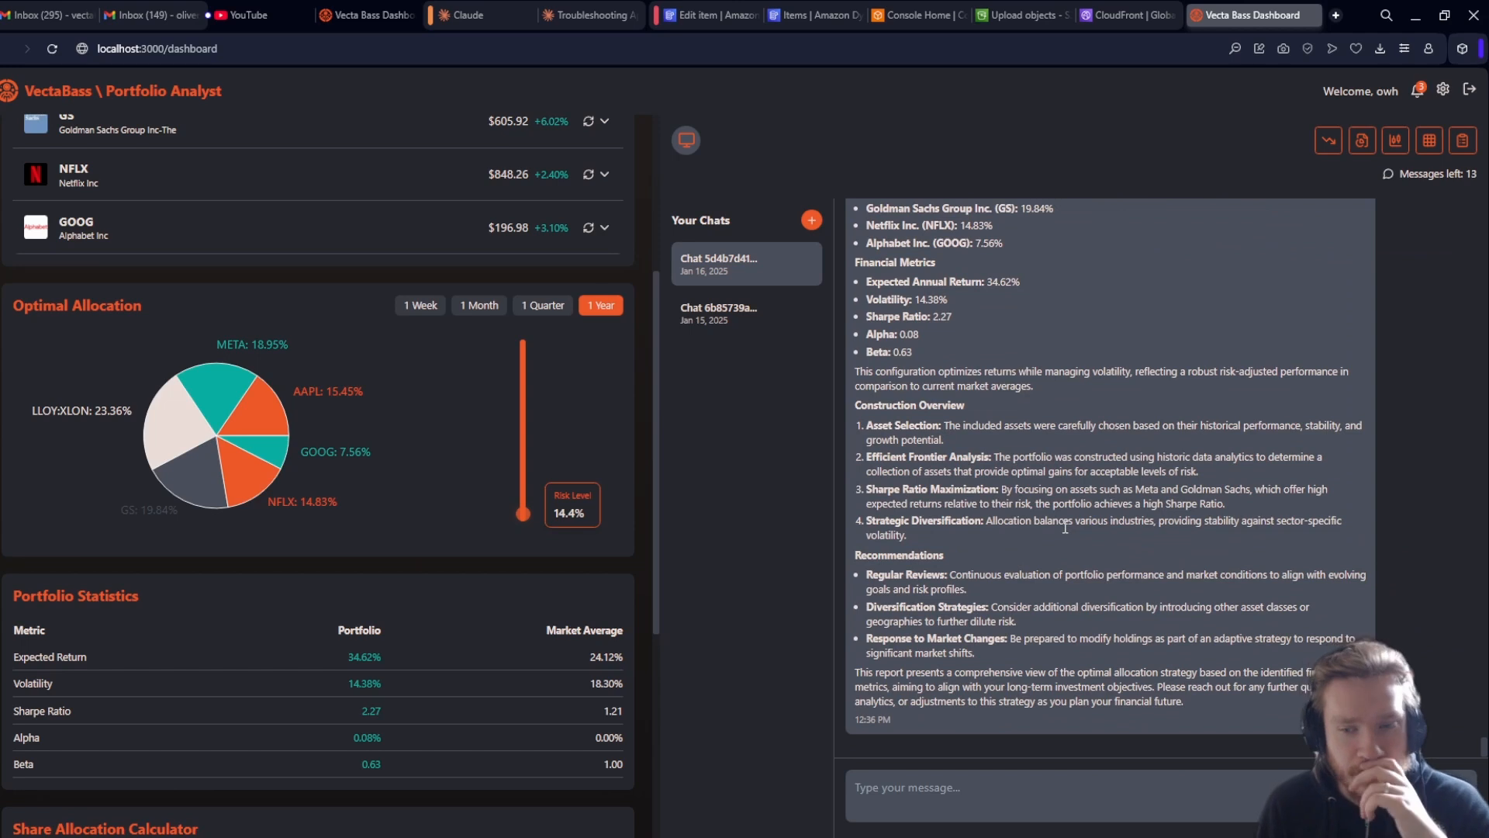
{"action": "scroll", "coordinate": [1065, 527], "scroll_direction": "up", "scroll_amount": 5}
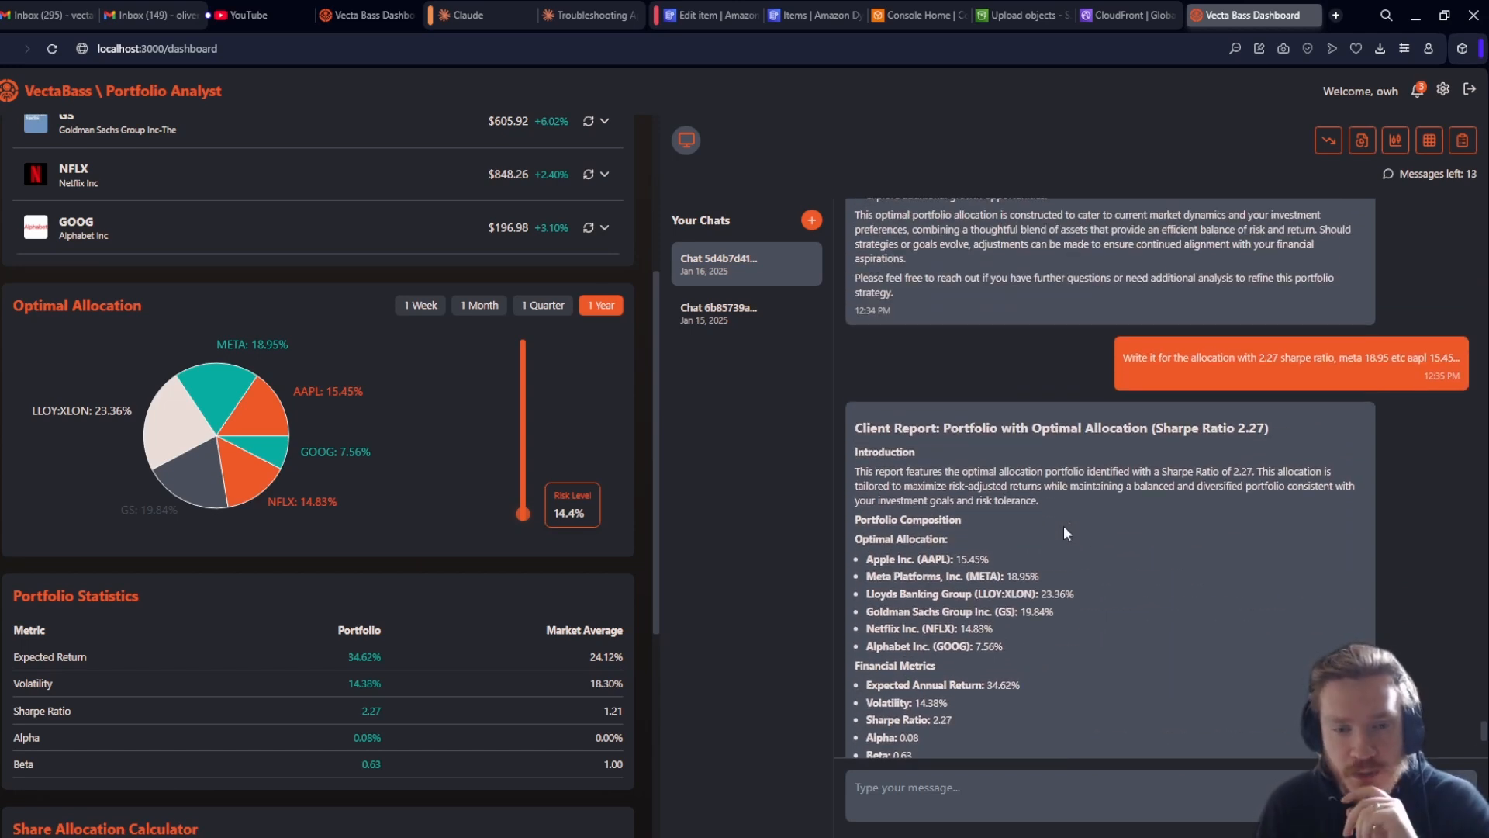
{"action": "scroll", "coordinate": [1063, 524], "scroll_direction": "down", "scroll_amount": 5}
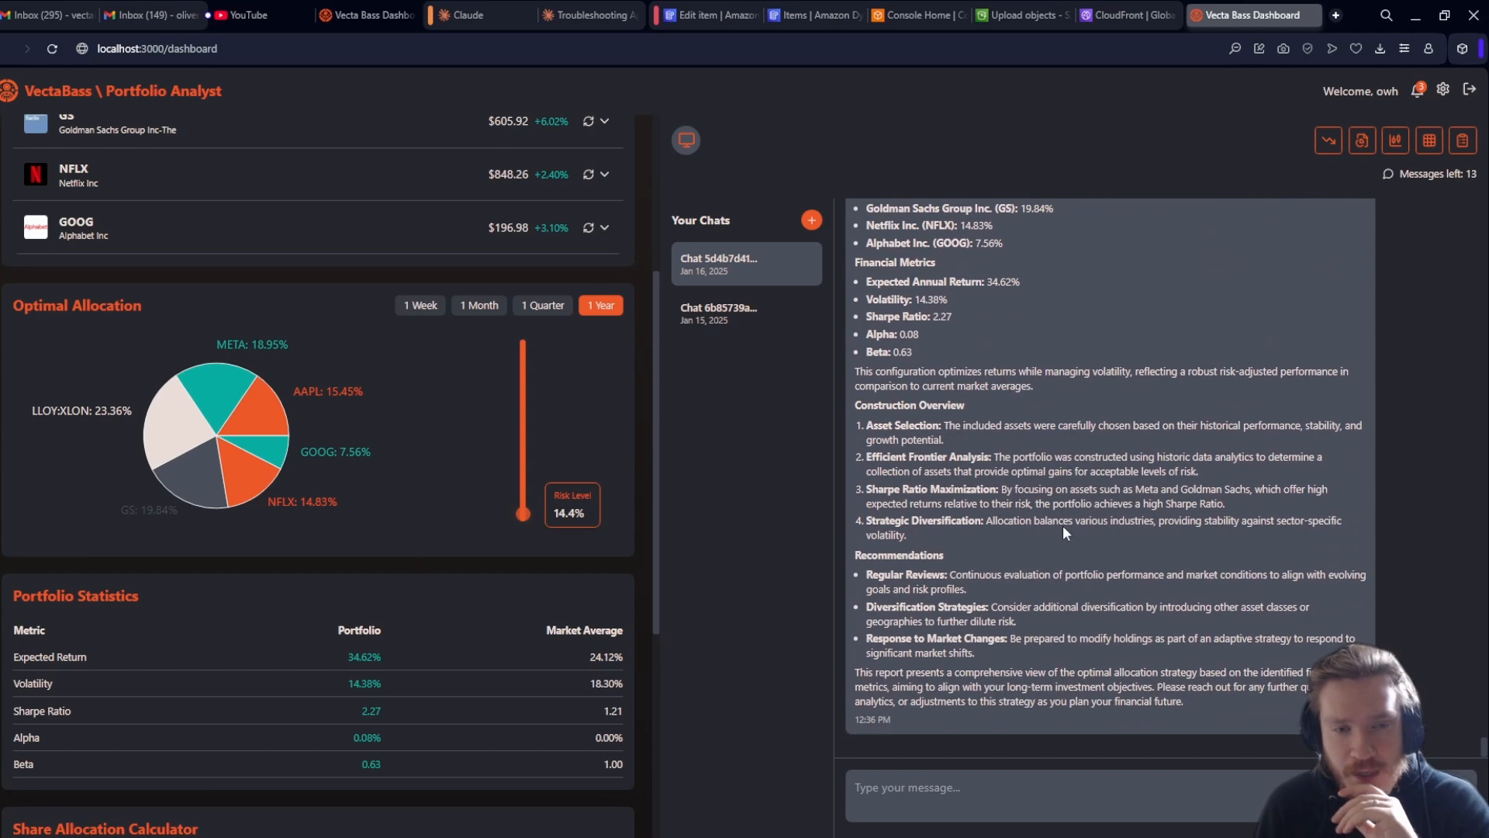
View and close the help pop-ups for Value at Risk, Efficient Frontier, Historic Price Data and the data-grid tool beside them.
{"action": "left_click", "coordinate": [1334, 145]}
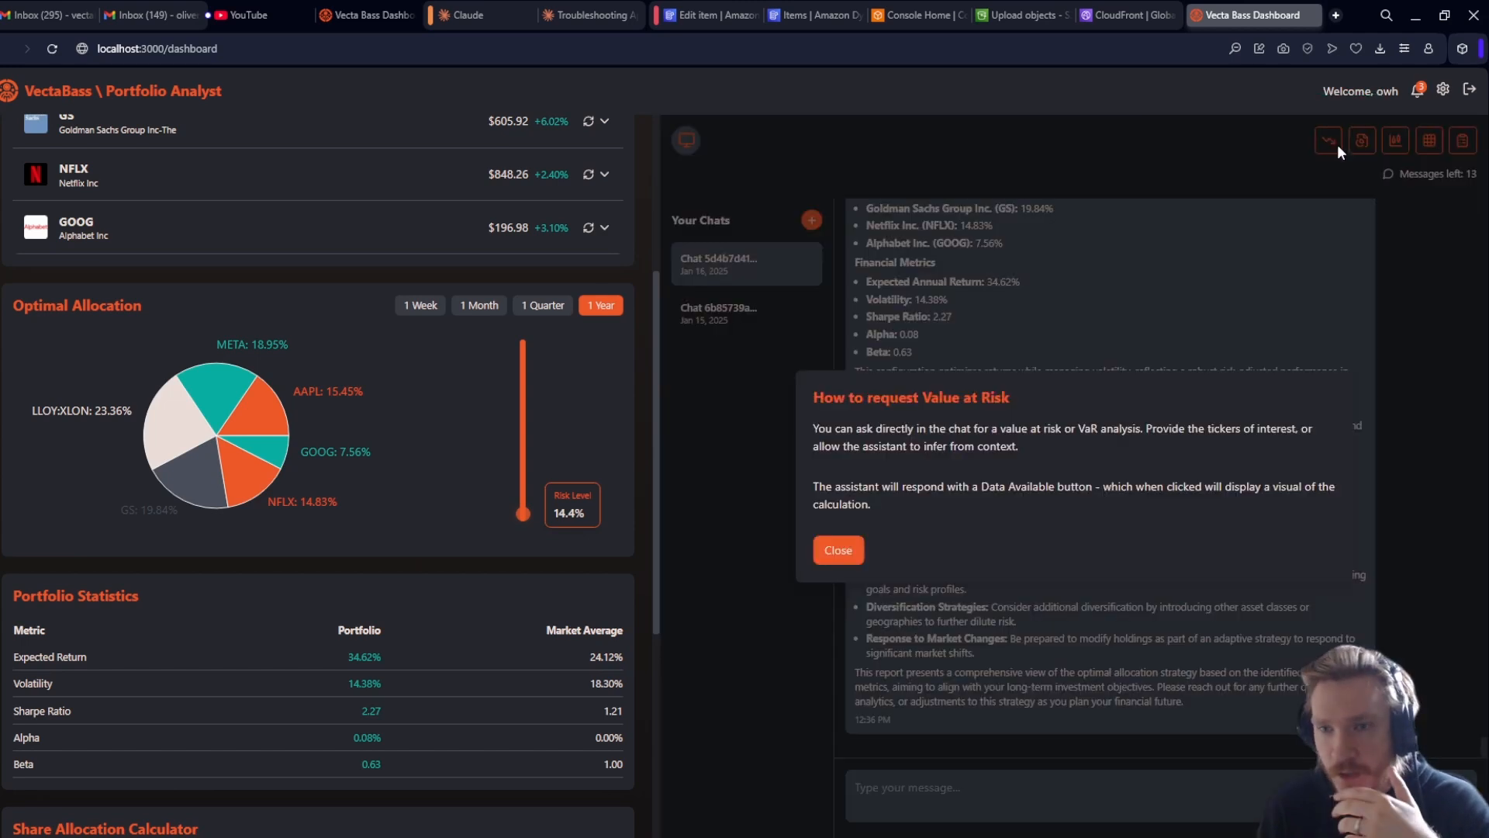
{"action": "left_click", "coordinate": [839, 556]}
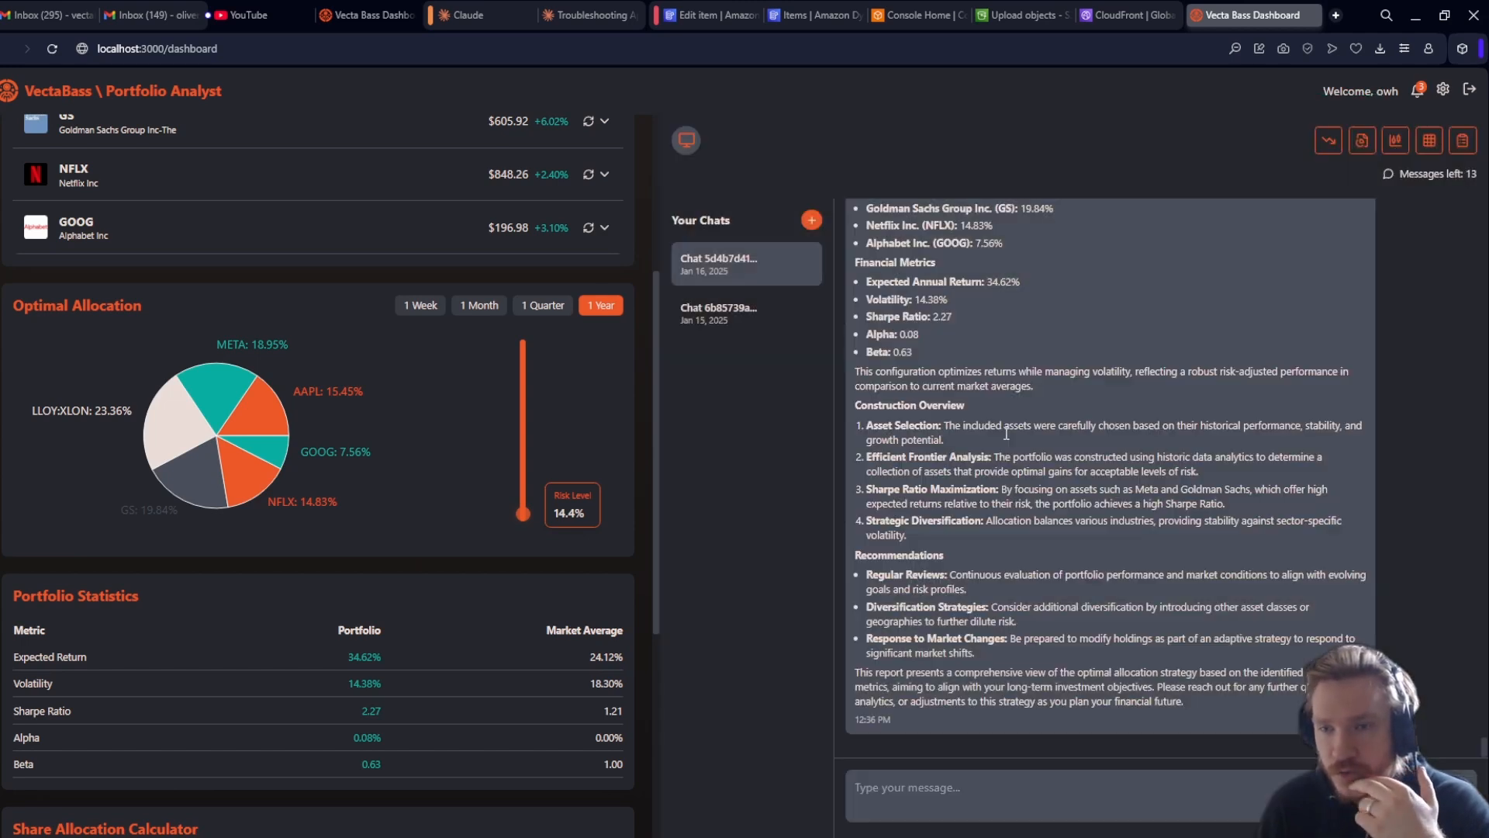
{"action": "left_click", "coordinate": [1357, 146]}
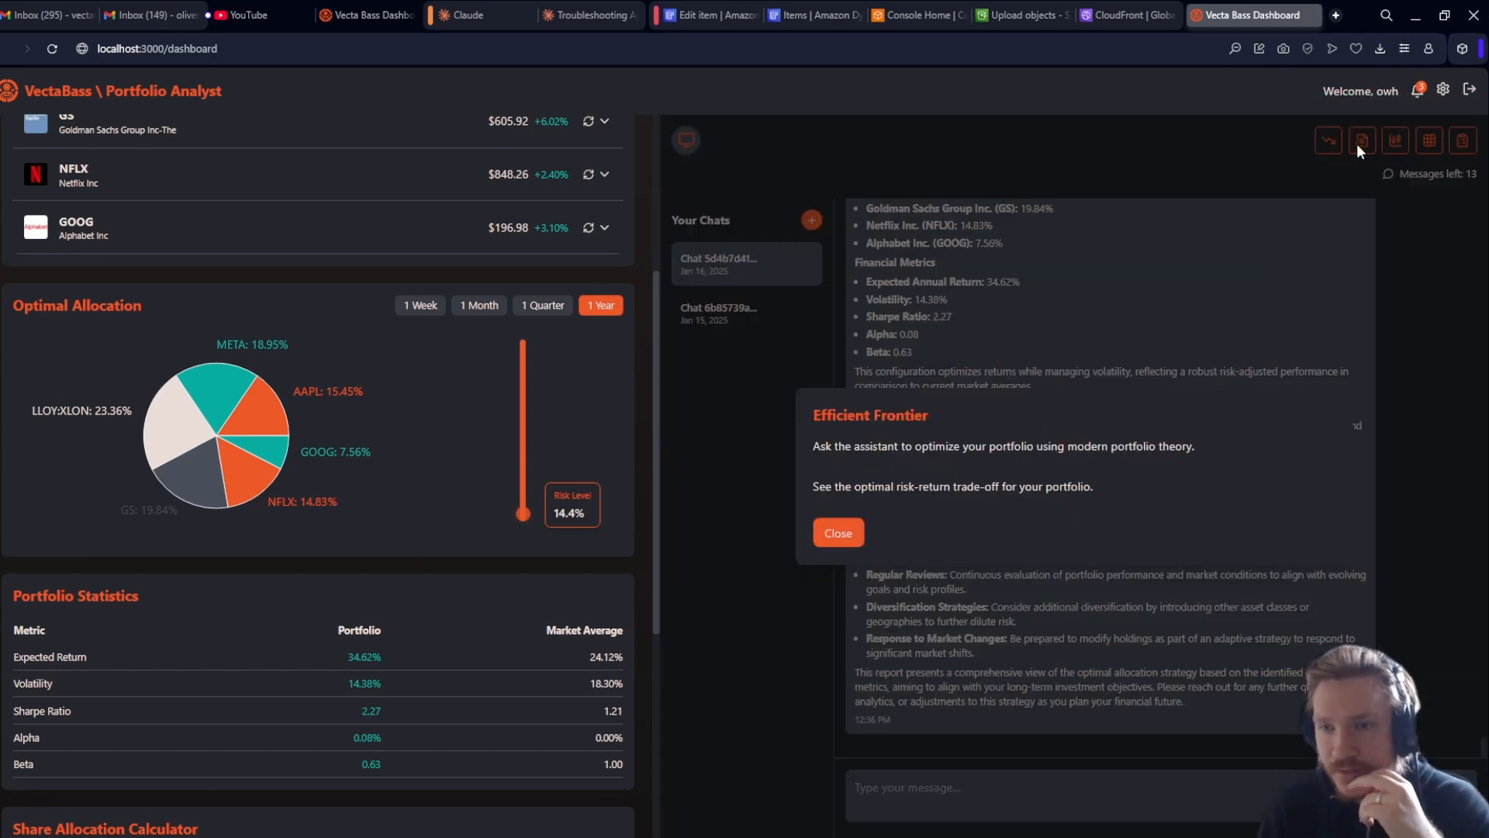
{"action": "left_click", "coordinate": [838, 533]}
{"action": "left_click", "coordinate": [1395, 142]}
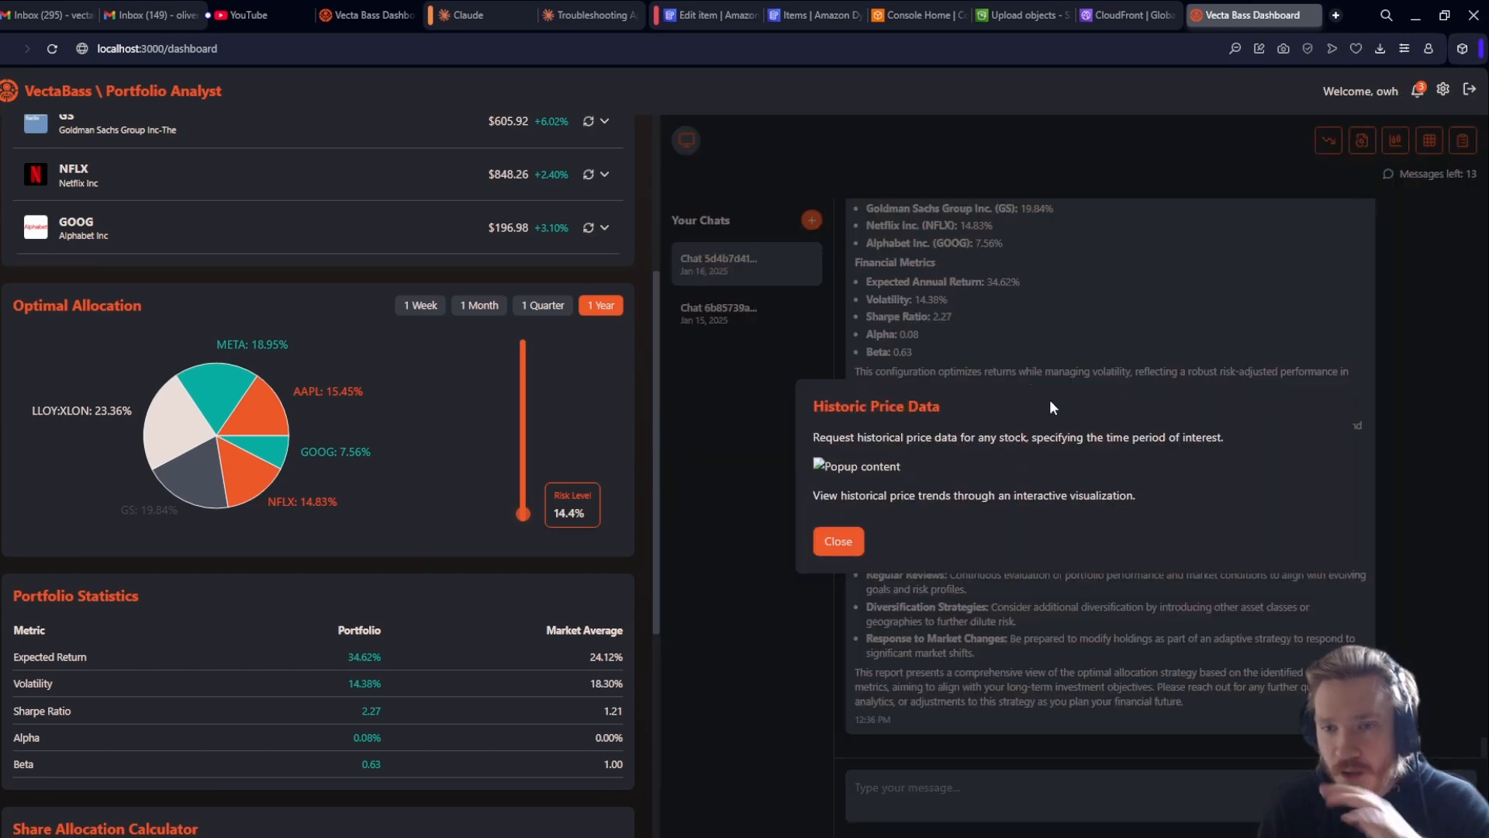
{"action": "left_click", "coordinate": [848, 546]}
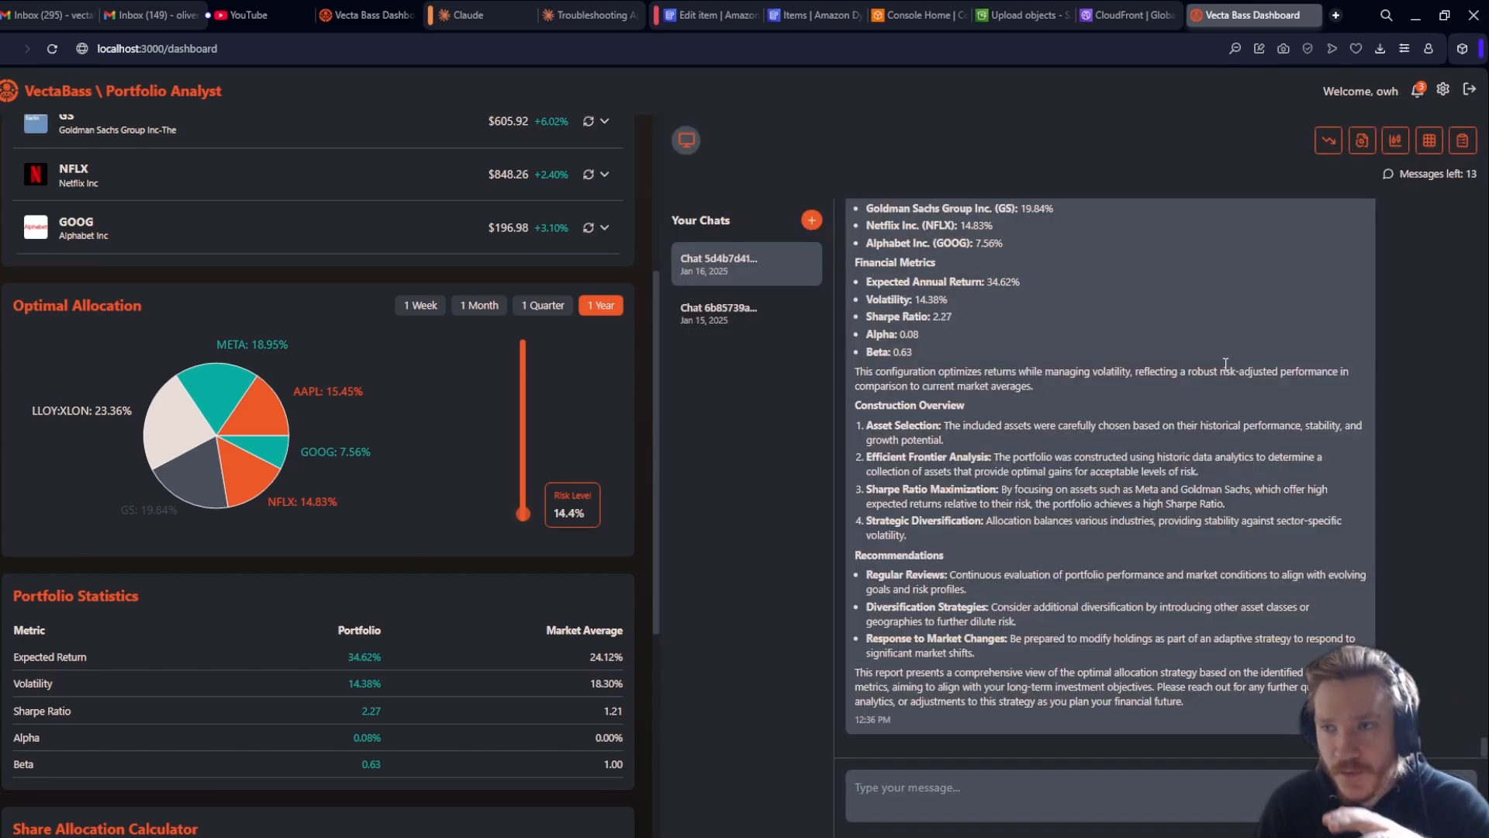
{"action": "left_click", "coordinate": [1431, 142]}
{"action": "left_click", "coordinate": [840, 532]}
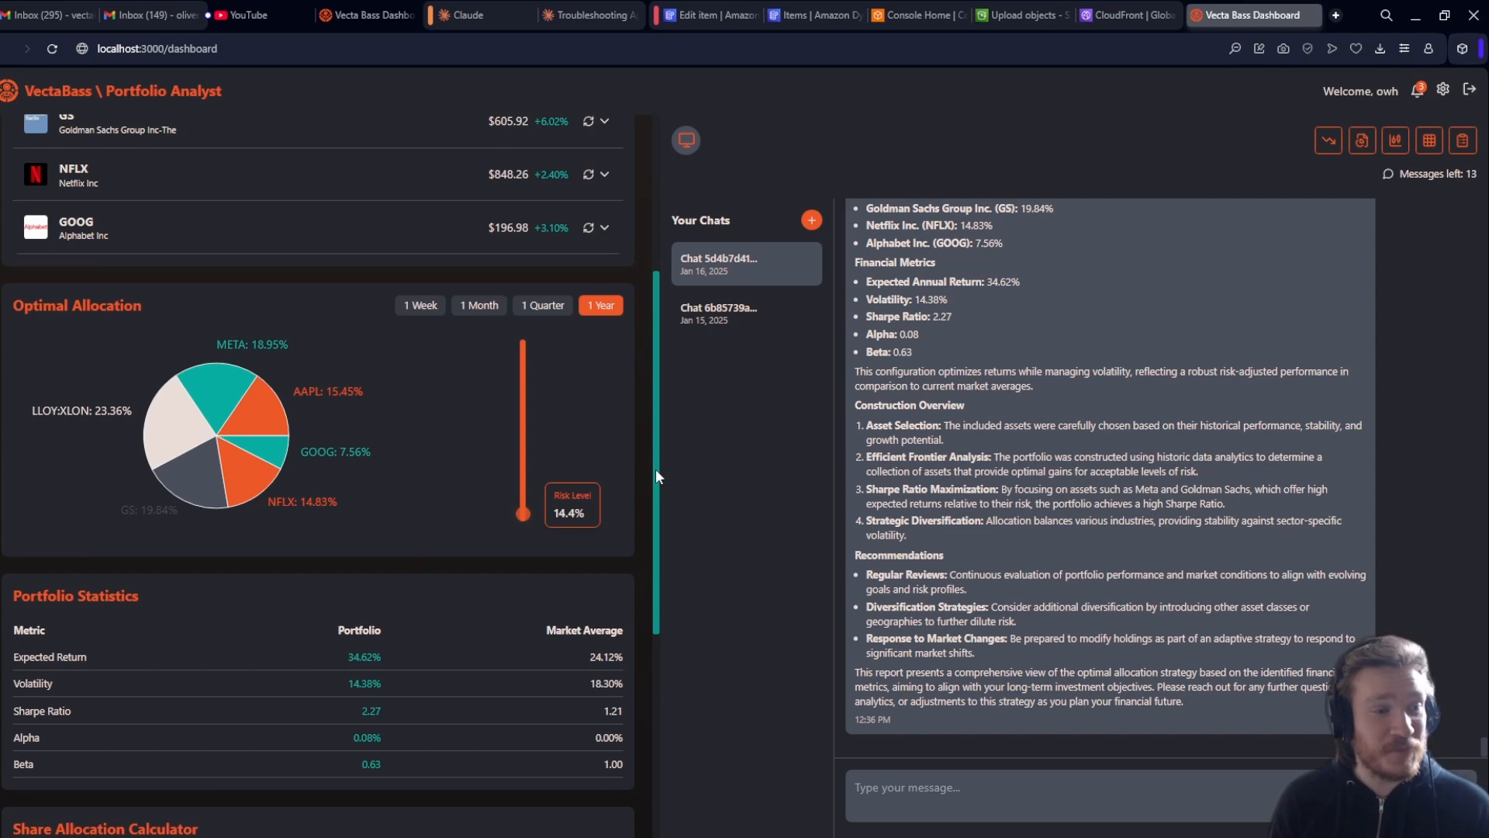
Review the dashboard from Portfolio Constituents down to the Share Allocation Calculator, and dismiss the incoming e-mail notification.
{"action": "left_click_drag", "start_coordinate": [655, 468], "coordinate": [673, 238]}
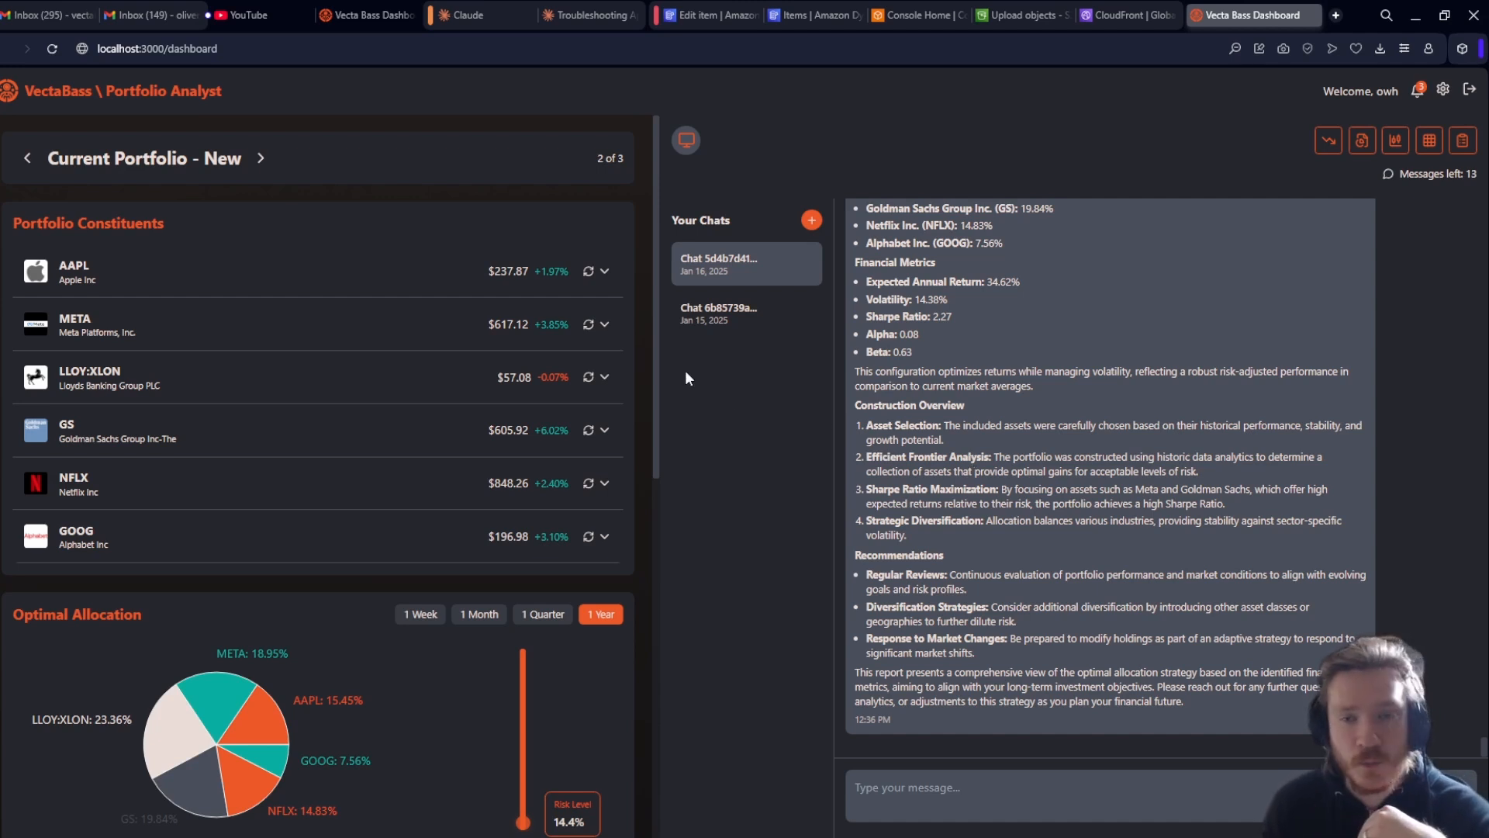
{"action": "left_click_drag", "start_coordinate": [654, 363], "coordinate": [627, 742]}
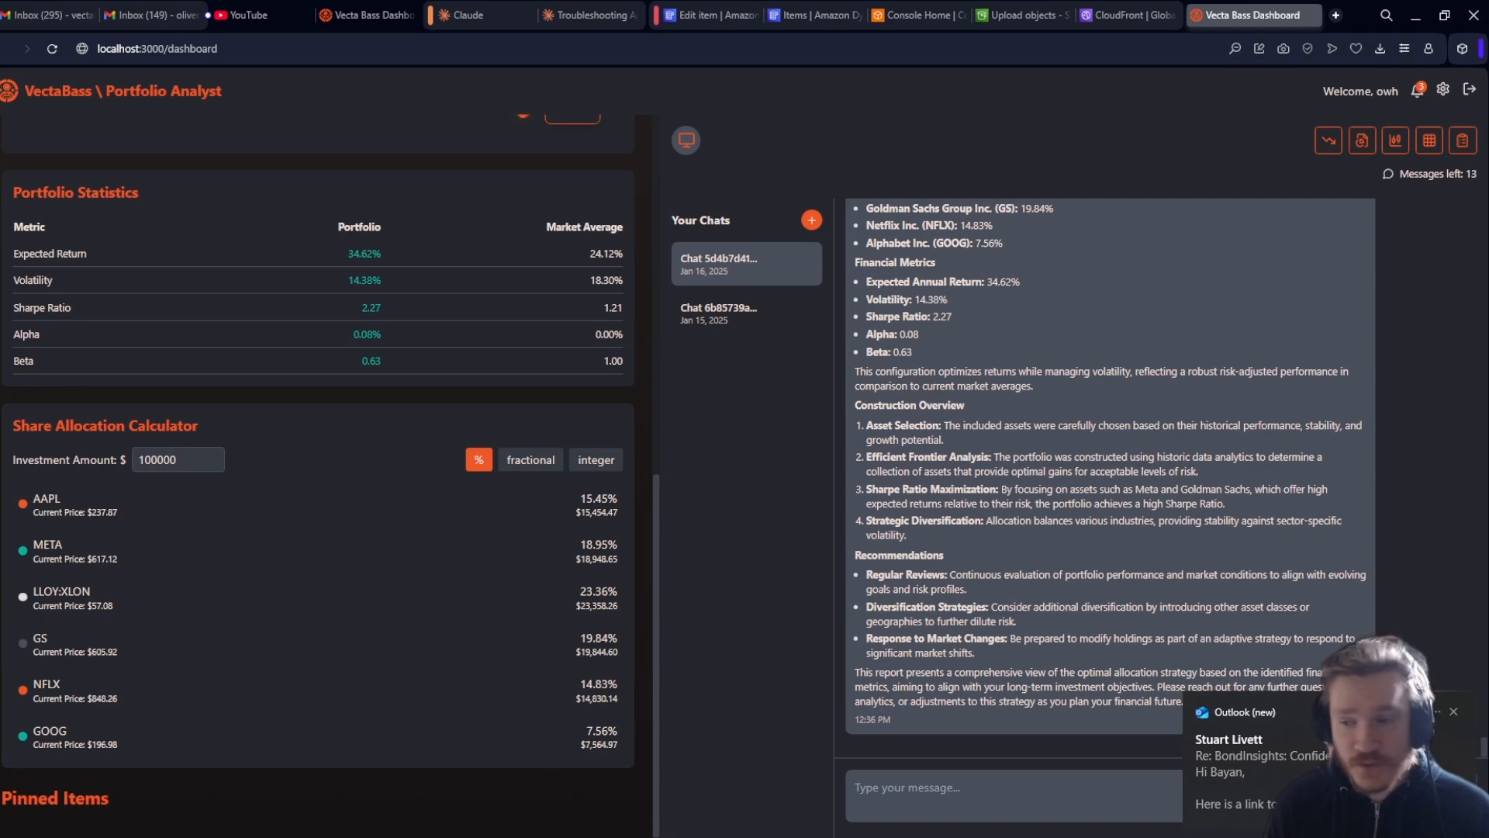
{"action": "left_click", "coordinate": [1453, 714]}
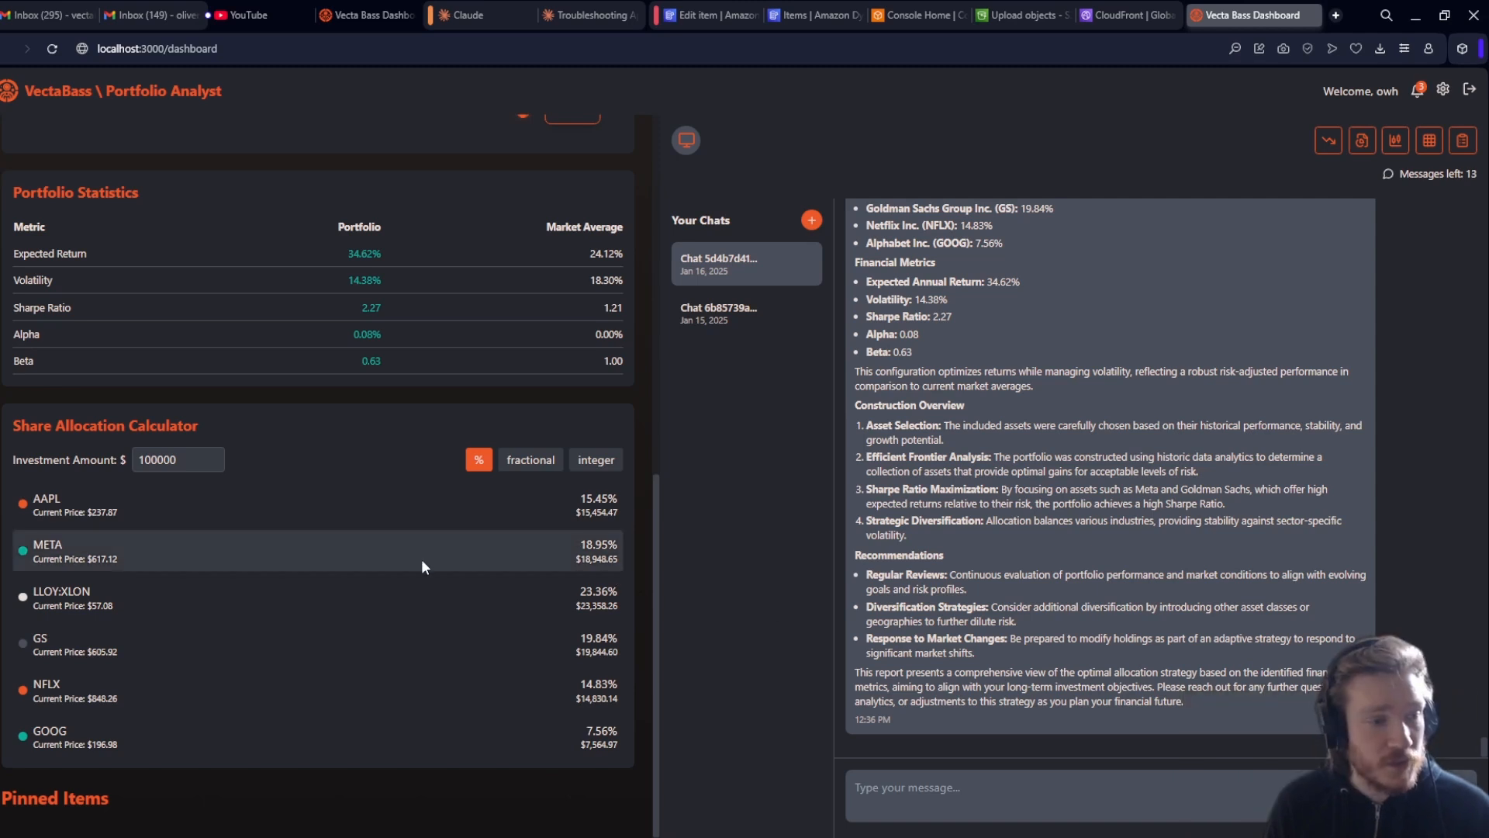